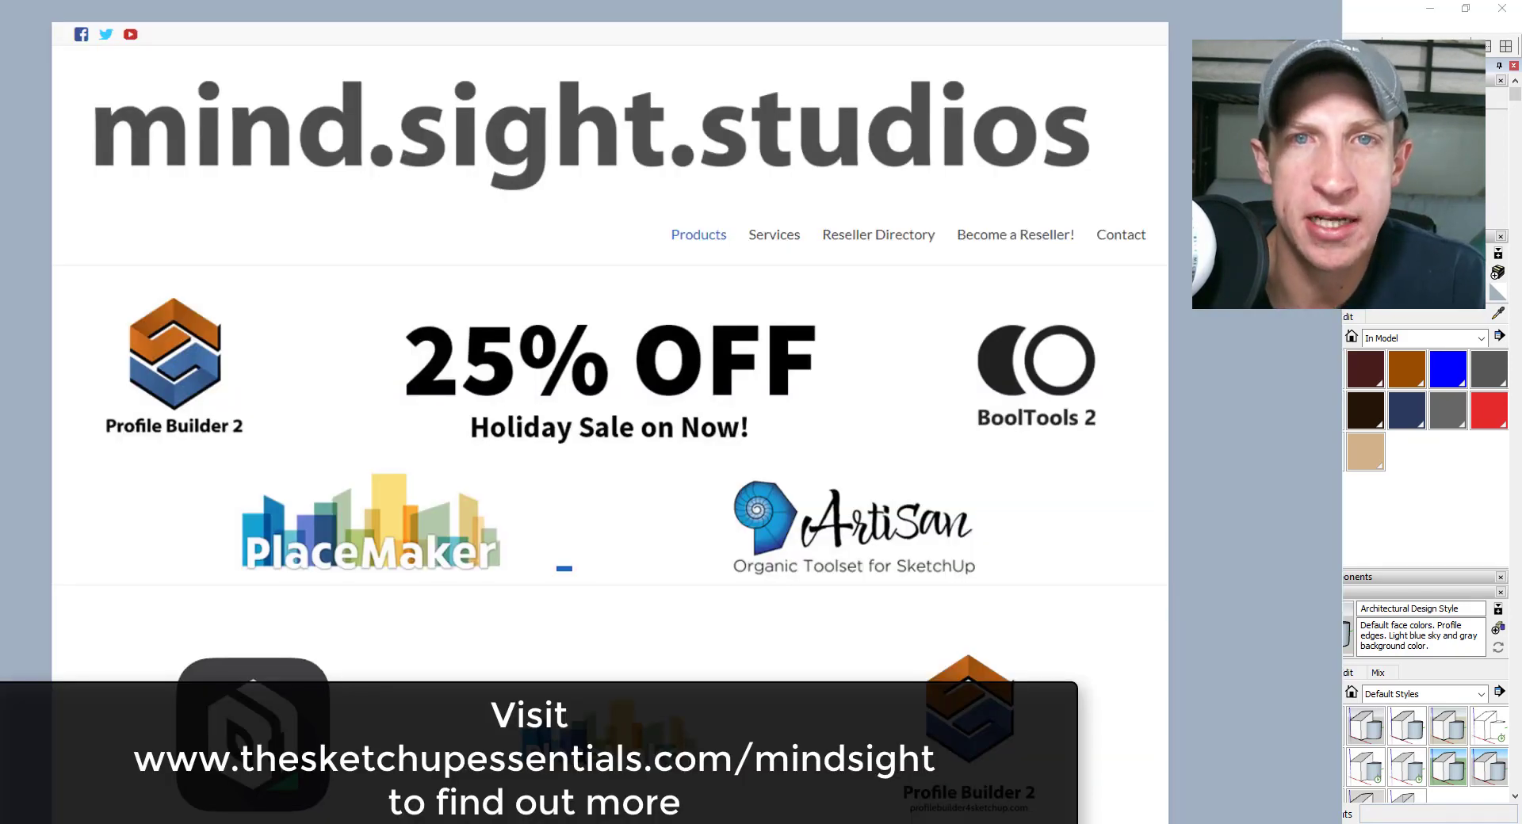
Step: Look through the SketchUp extensions offered on the mind.sight.studios product page
{"action": "scroll", "coordinate": [458, 384], "scroll_direction": "down", "scroll_amount": 5}
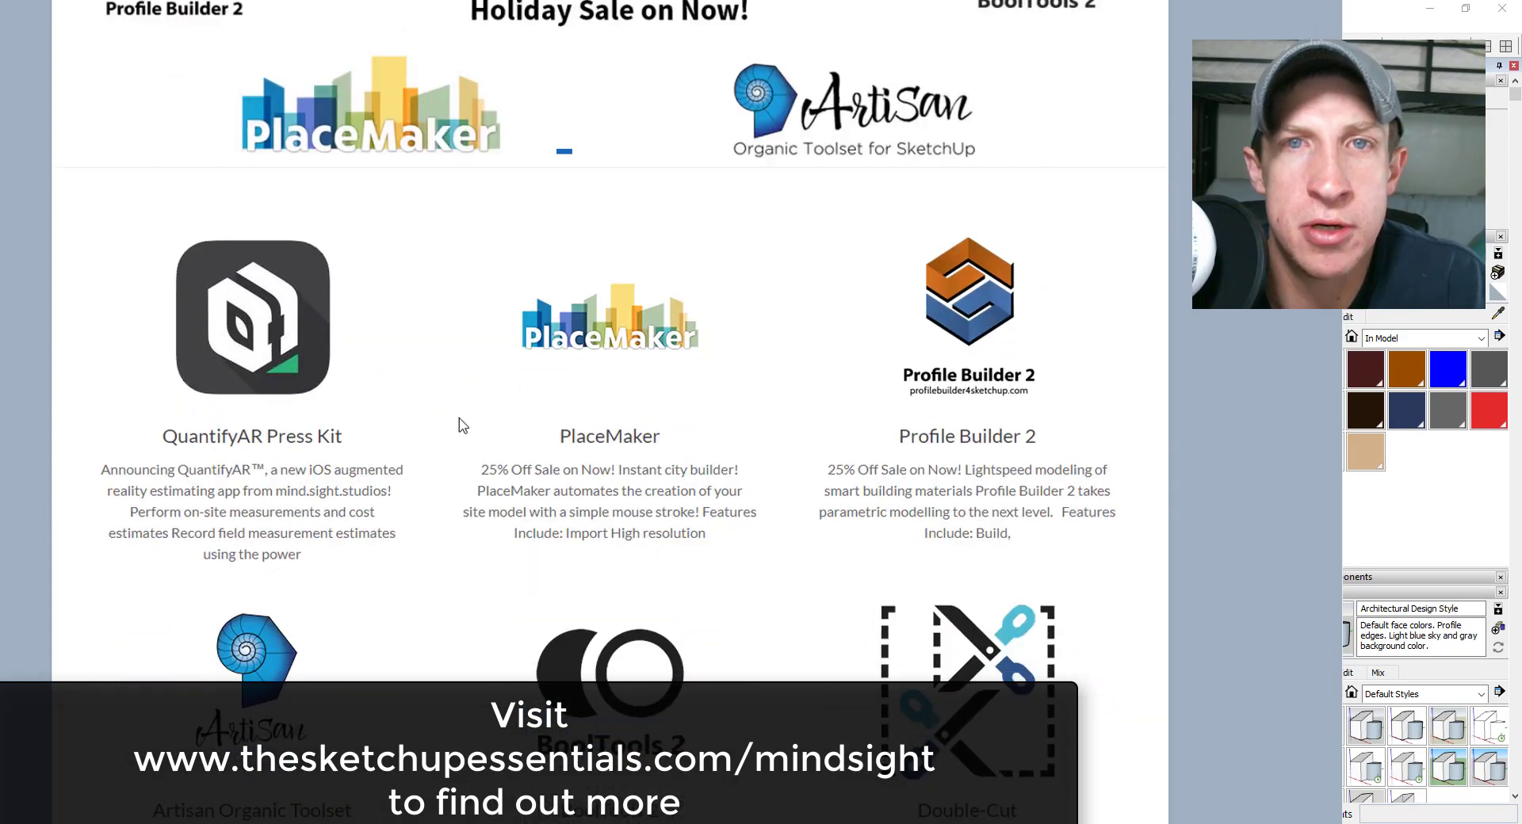
{"action": "scroll", "coordinate": [444, 381], "scroll_direction": "down", "scroll_amount": 4}
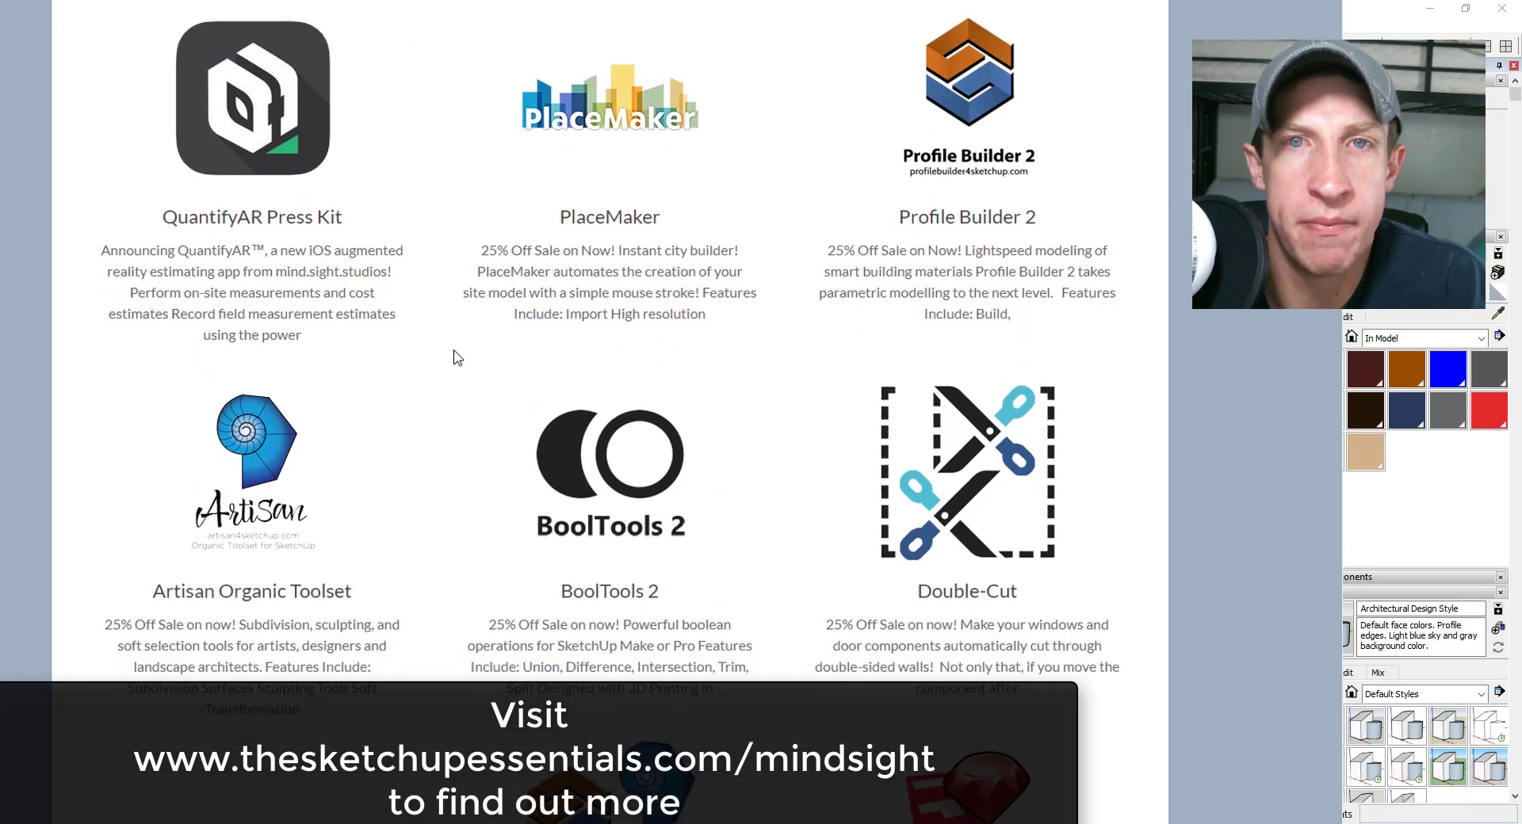
{"action": "scroll", "coordinate": [451, 361], "scroll_direction": "down", "scroll_amount": 2}
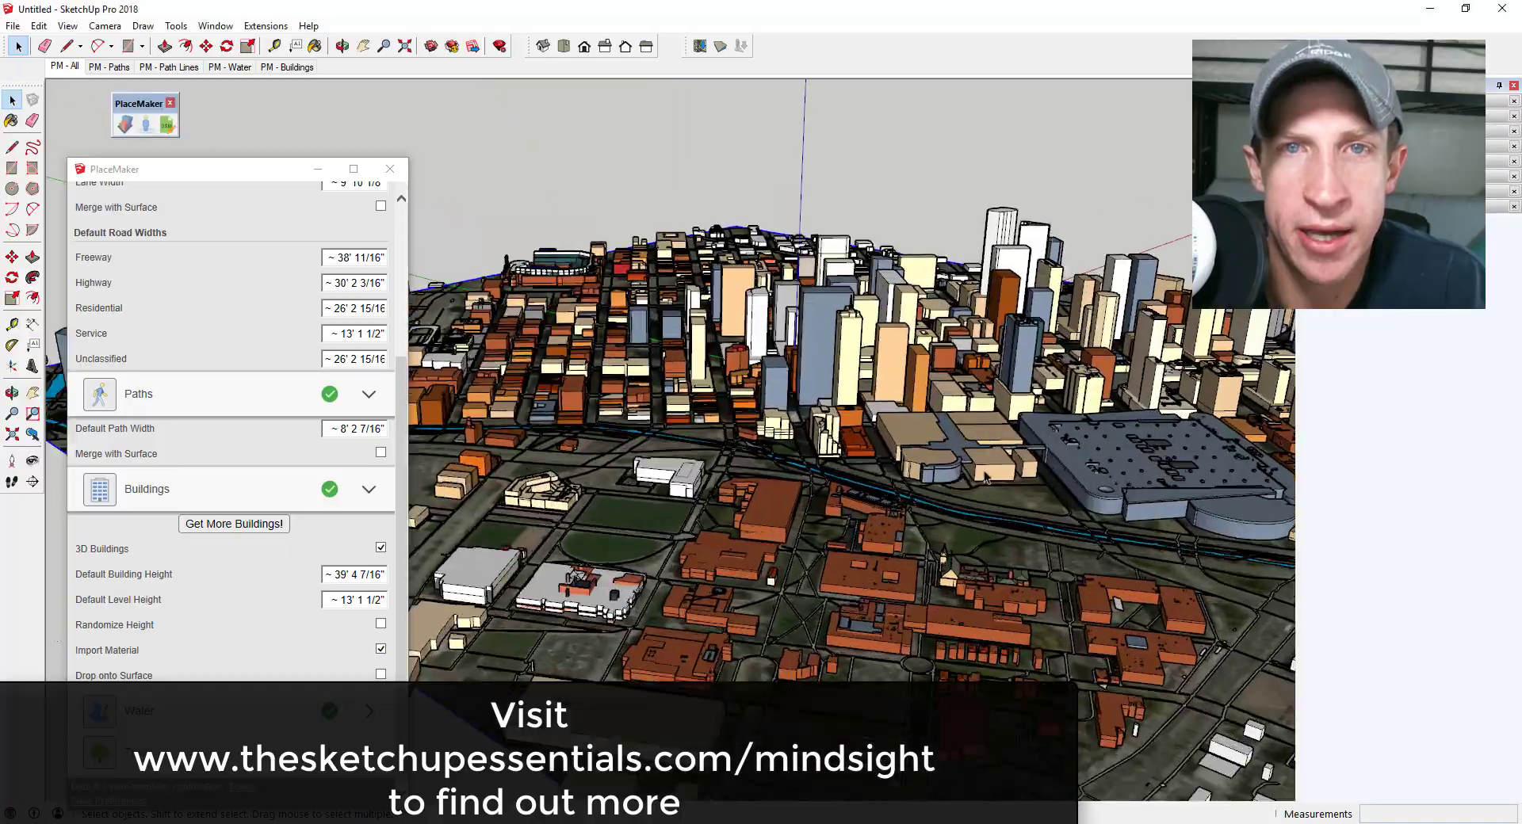
Step: Examine the PlaceMaker city model in SketchUp from different distances and angles
{"action": "scroll", "coordinate": [792, 444], "scroll_direction": "up", "scroll_amount": 3}
{"action": "scroll", "coordinate": [698, 548], "scroll_direction": "down", "scroll_amount": 5}
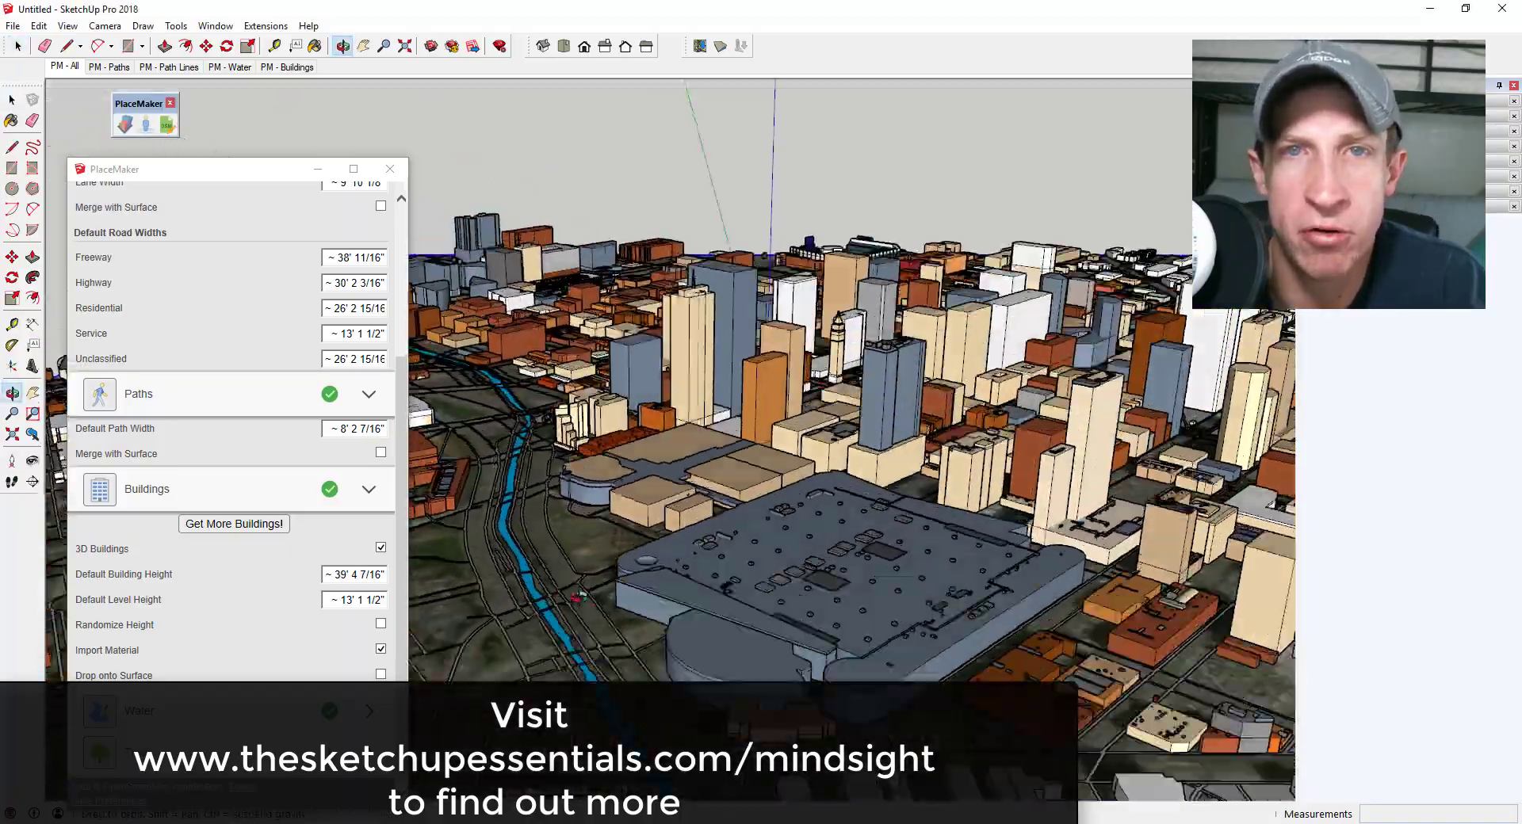
{"action": "middle_click_drag", "start_coordinate": [698, 549], "coordinate": [555, 602]}
{"action": "scroll", "coordinate": [555, 602], "scroll_direction": "up", "scroll_amount": 1}
{"action": "key", "text": "space"}
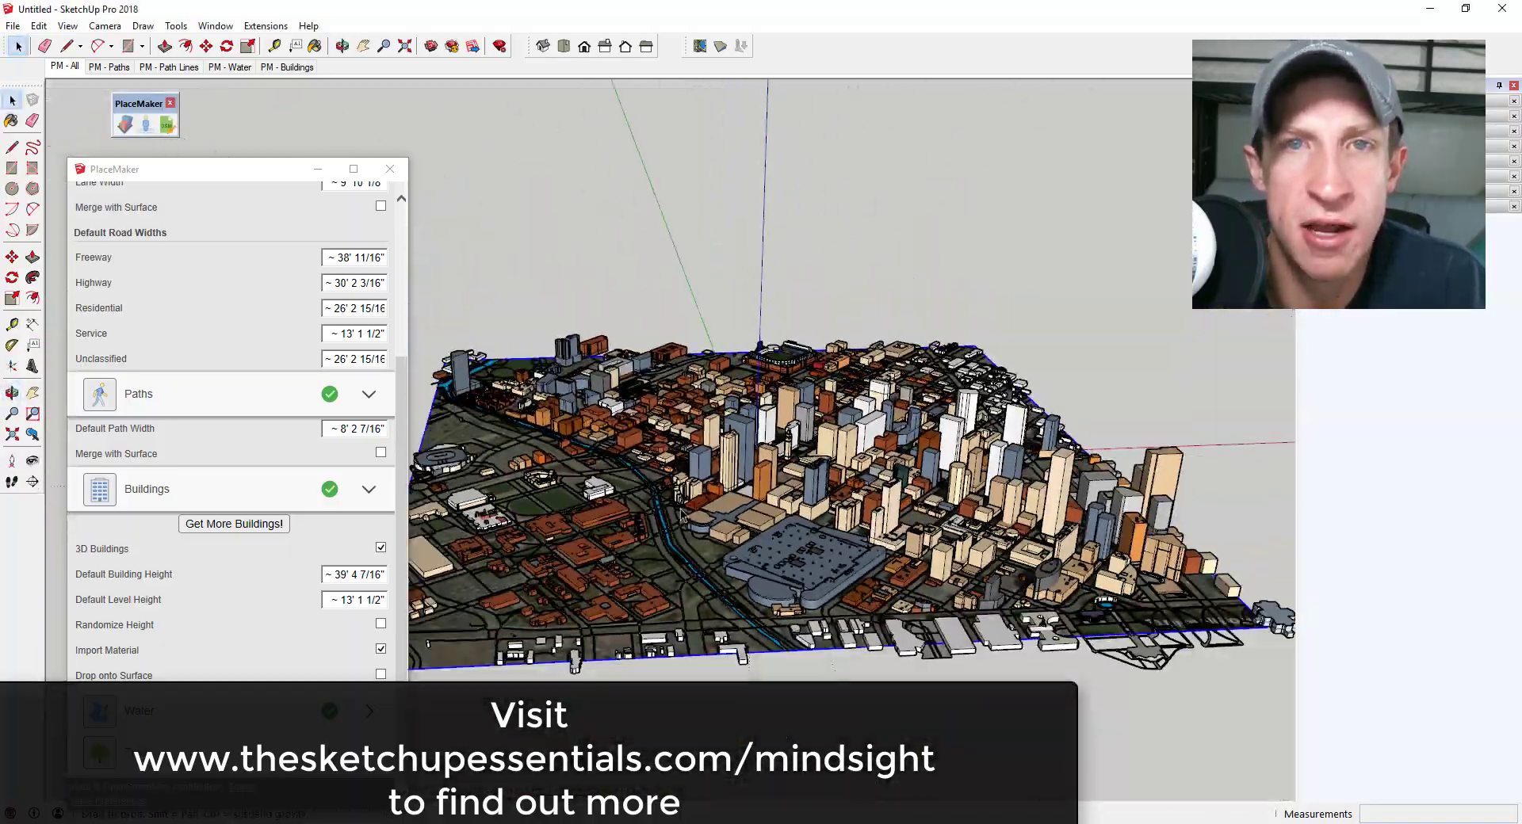
{"action": "scroll", "coordinate": [830, 491], "scroll_direction": "up", "scroll_amount": 10}
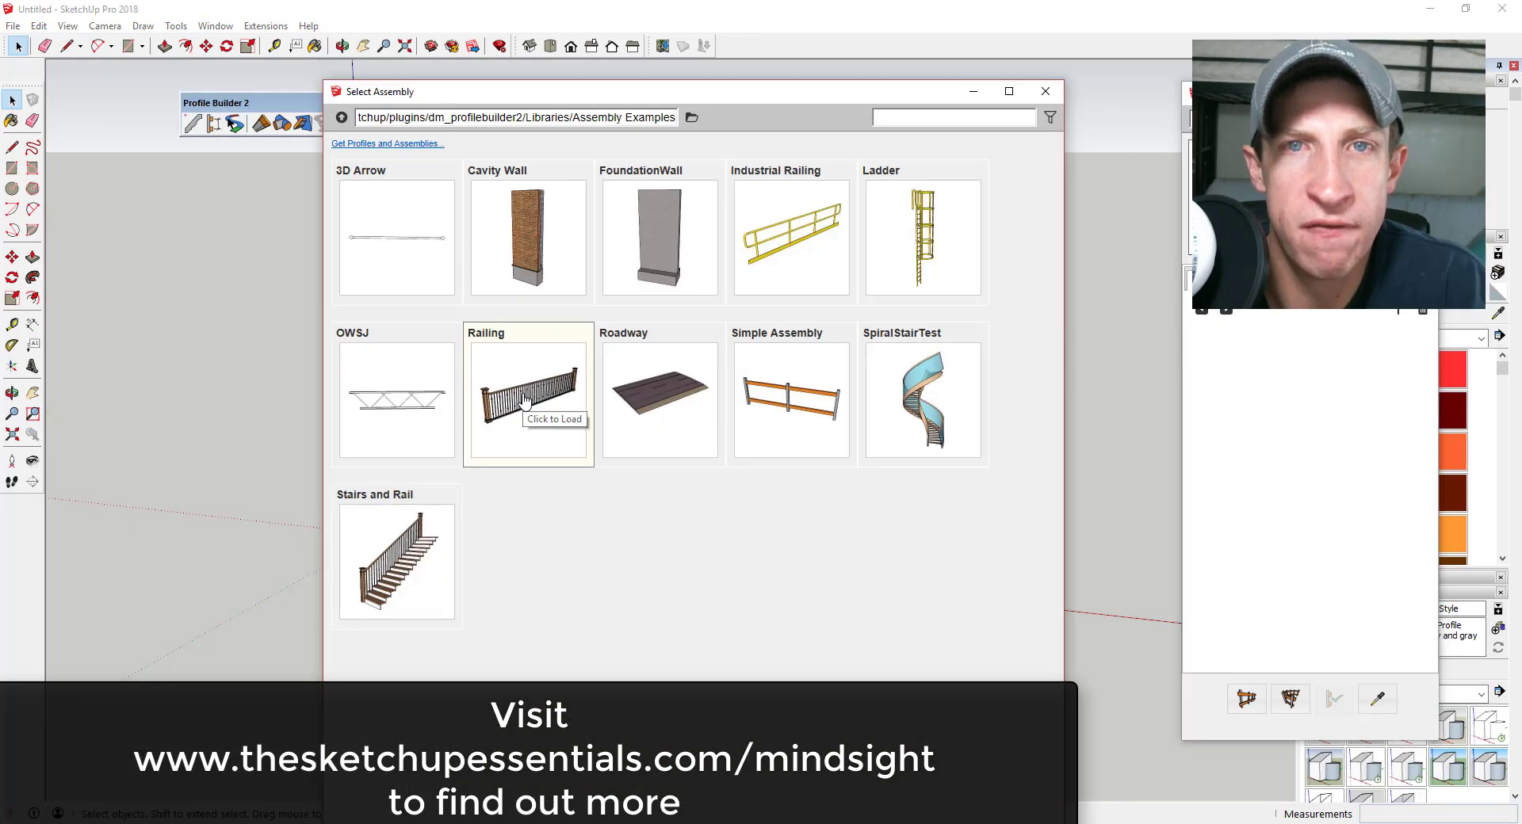
Step: Load the Railing assembly and draw an L-shaped railing from the origin with legs about 18' and 10' 6" long
{"action": "left_click", "coordinate": [523, 399]}
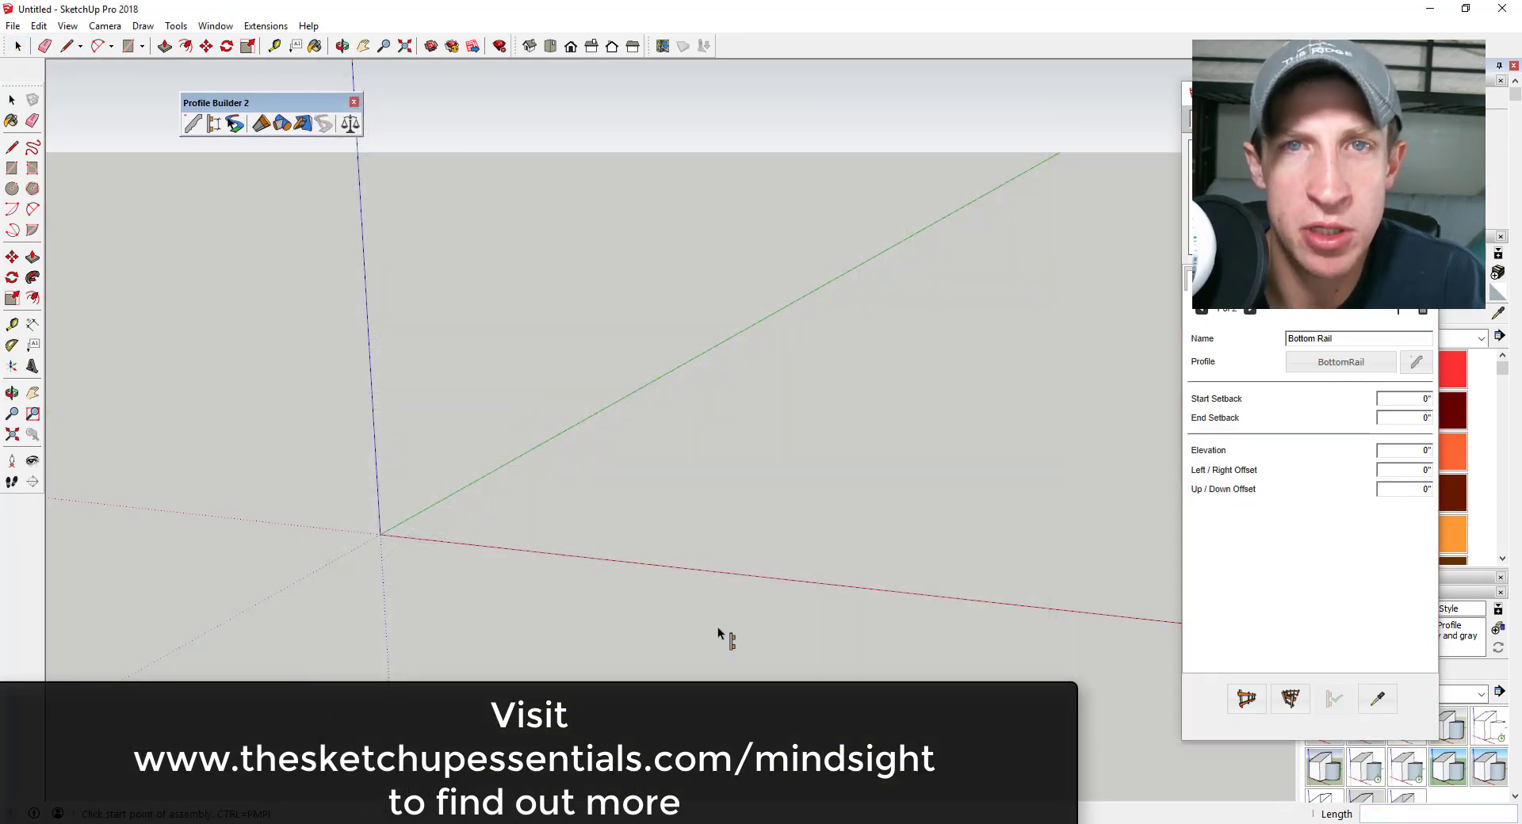
{"action": "left_click", "coordinate": [379, 534]}
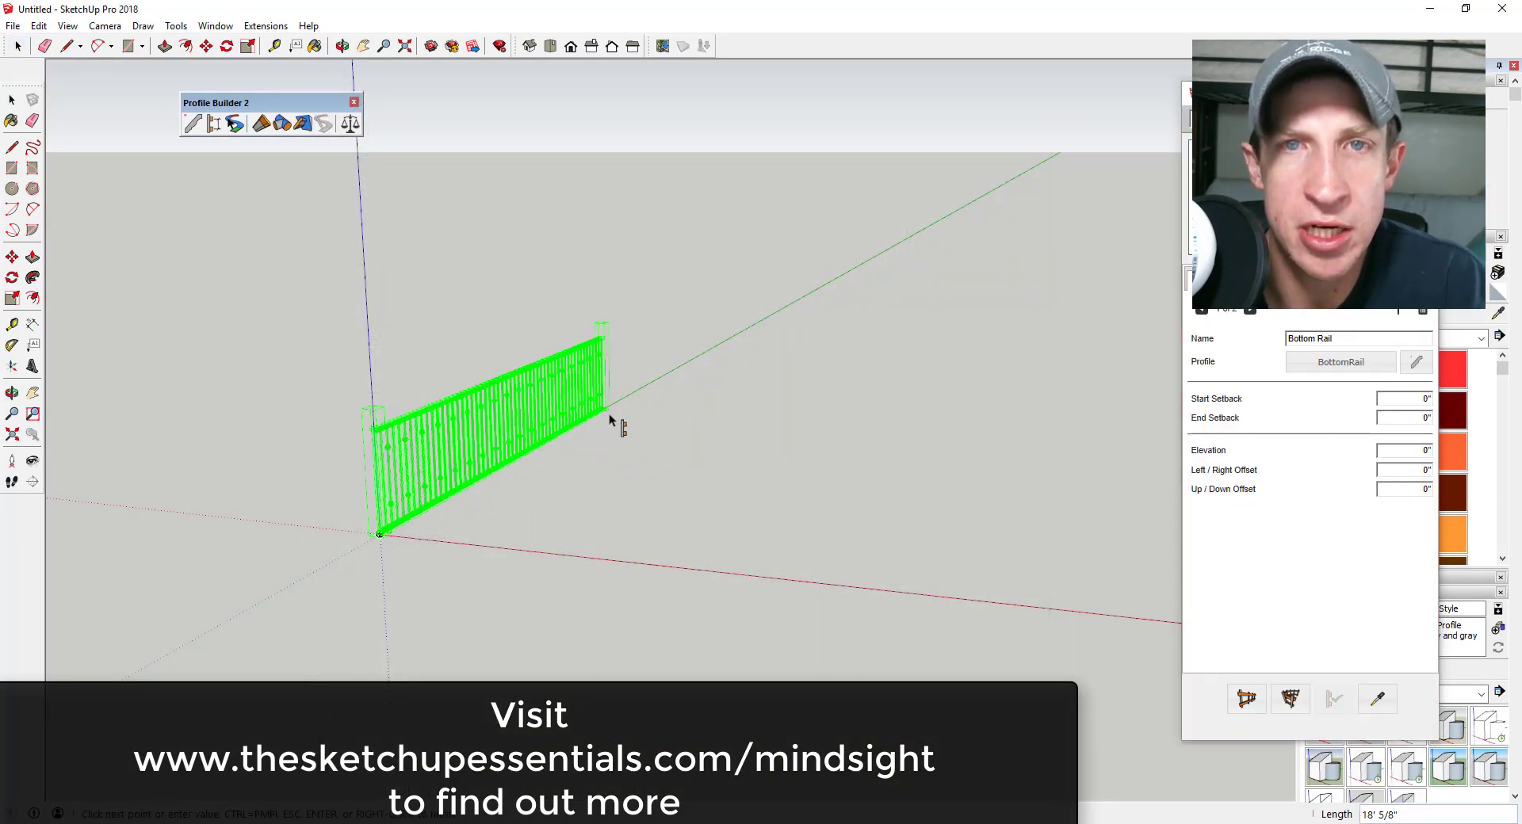
{"action": "left_click", "coordinate": [610, 419]}
{"action": "double_click", "coordinate": [858, 435]}
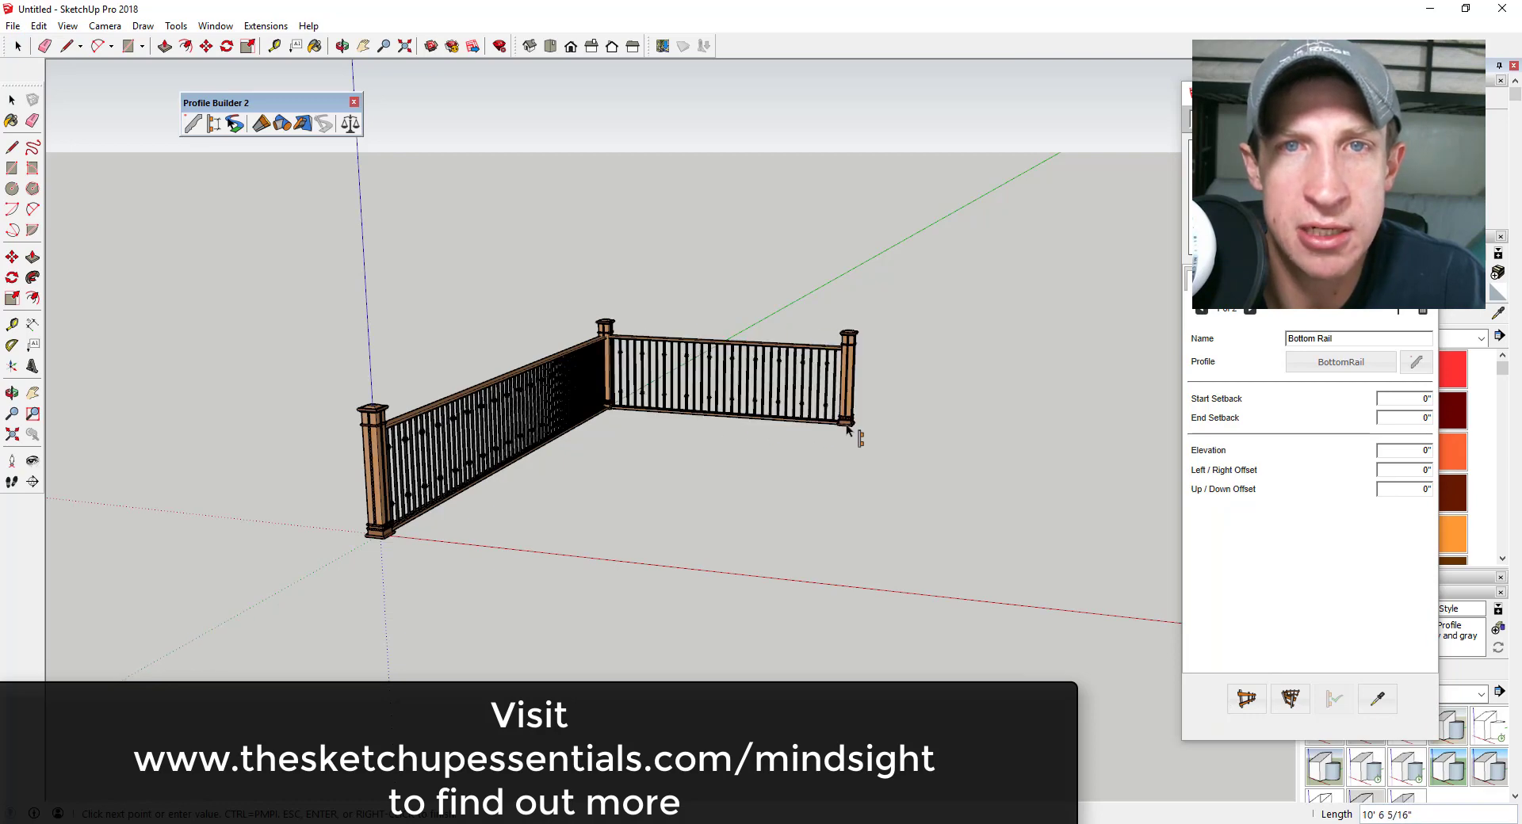
{"action": "scroll", "coordinate": [681, 404], "scroll_direction": "up", "scroll_amount": 3}
{"action": "key", "text": "space"}
{"action": "scroll", "coordinate": [682, 404], "scroll_direction": "down", "scroll_amount": 5}
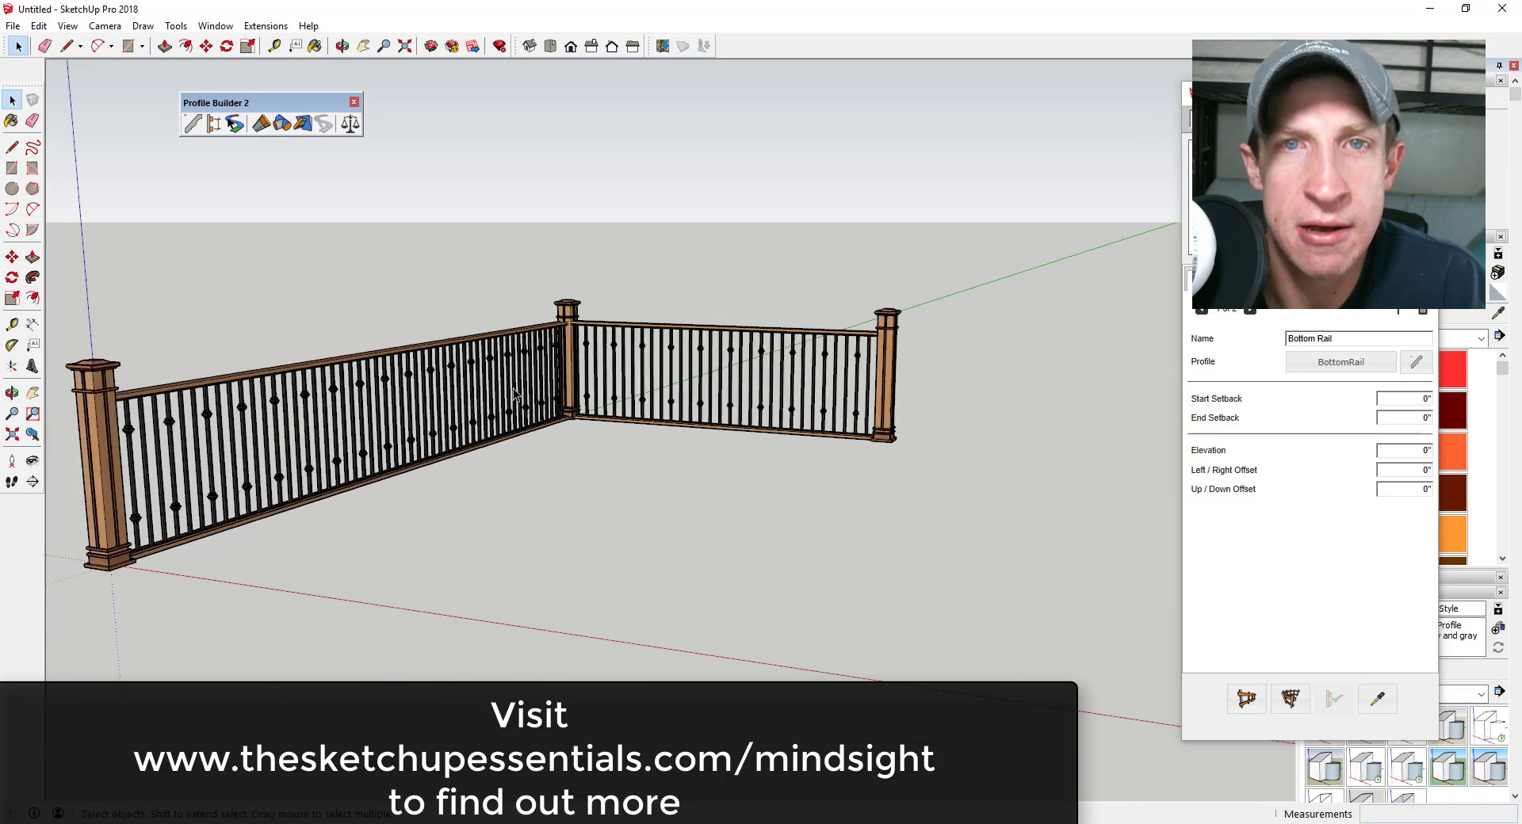
Step: Load the Roadway assembly from the Assembly Examples library
{"action": "left_click", "coordinate": [233, 124]}
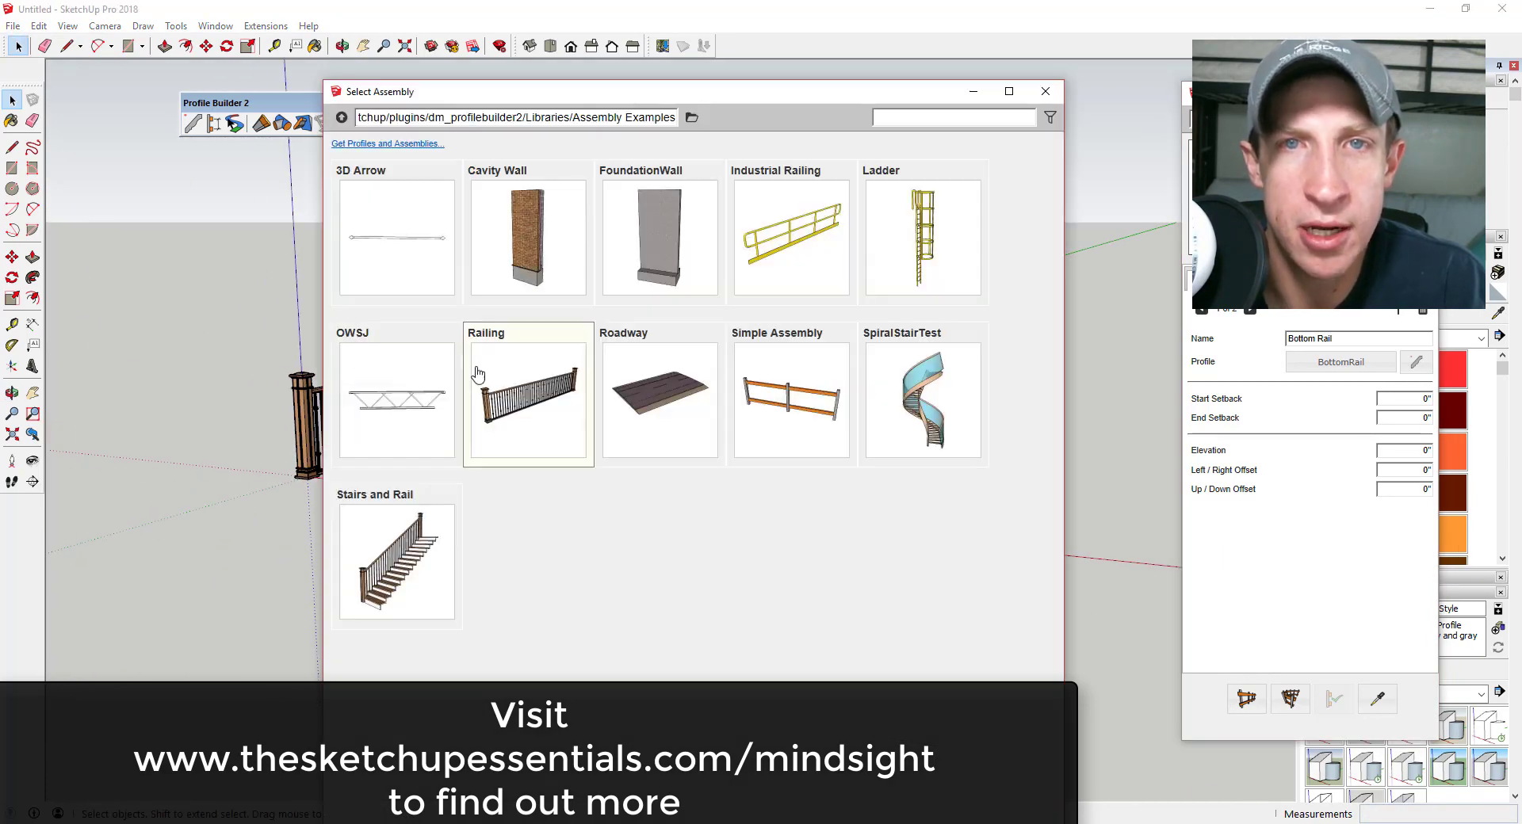
{"action": "left_click", "coordinate": [672, 444]}
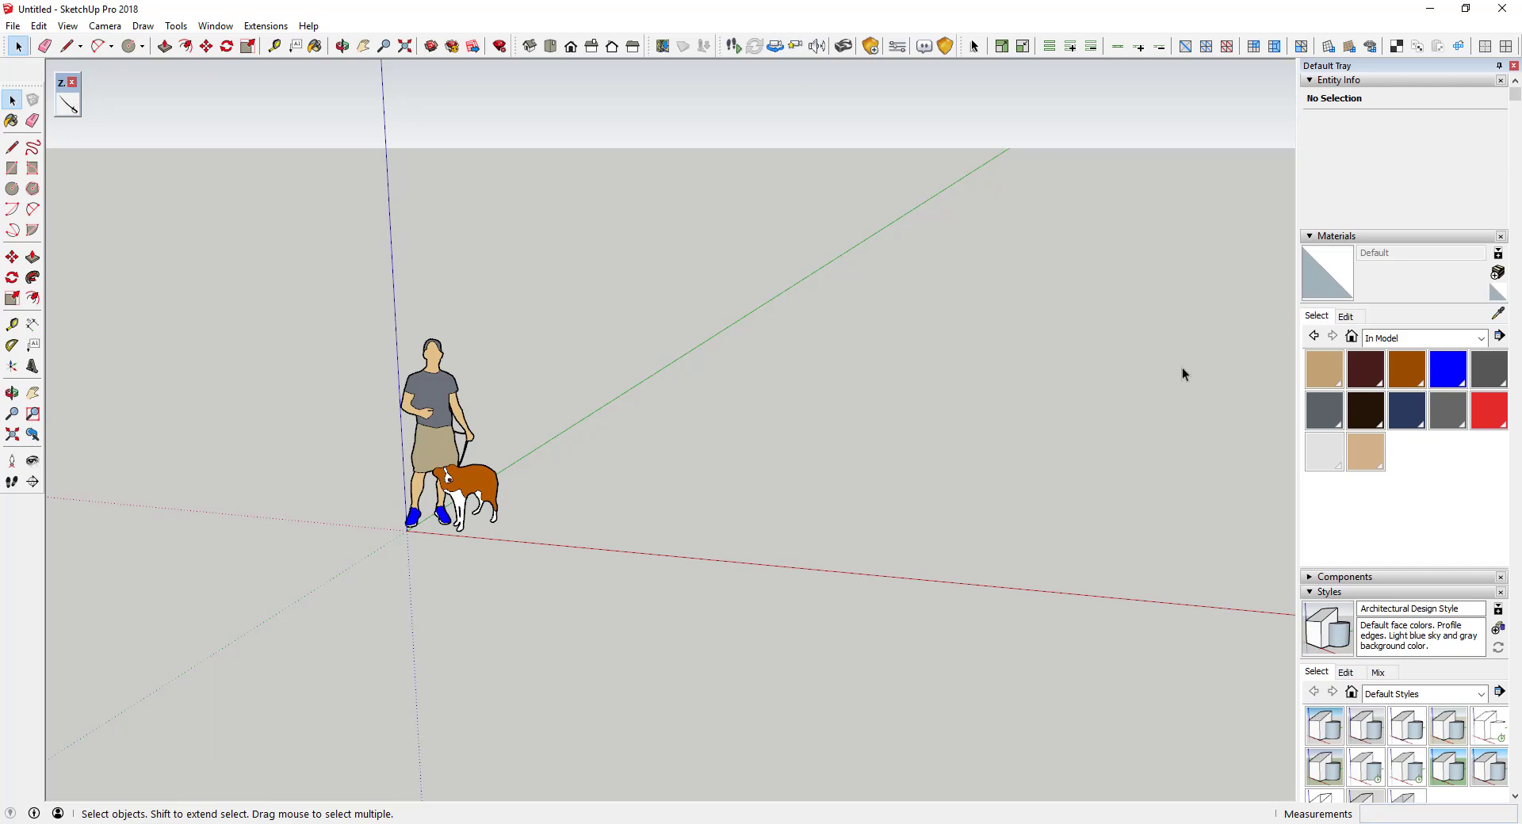
Step: Collapse the Materials, Styles, Layers, Shadows and Scenes sections of the Default Tray
{"action": "key", "text": "c"}
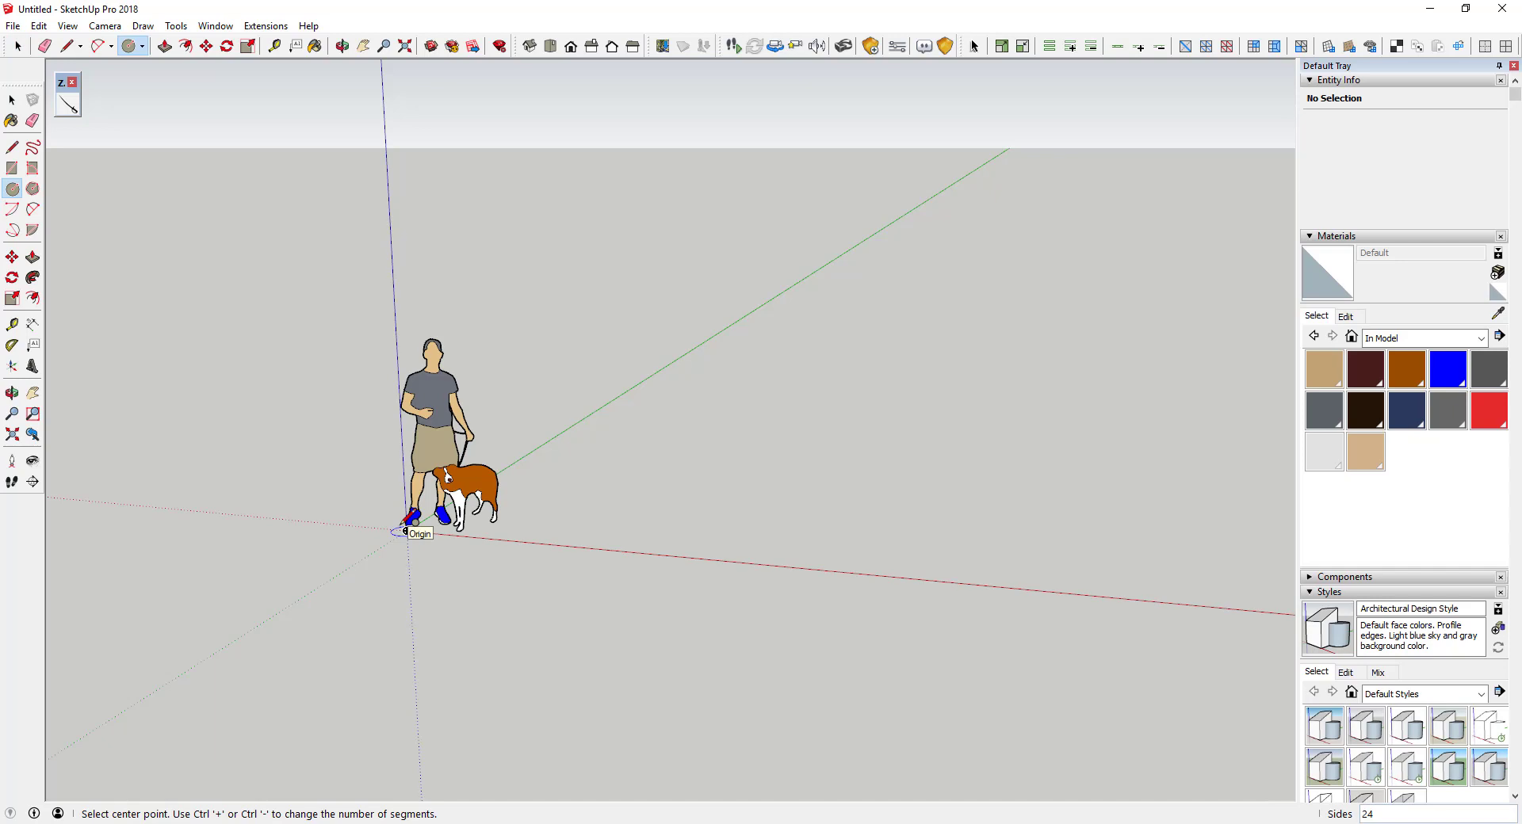
{"action": "key", "text": "space"}
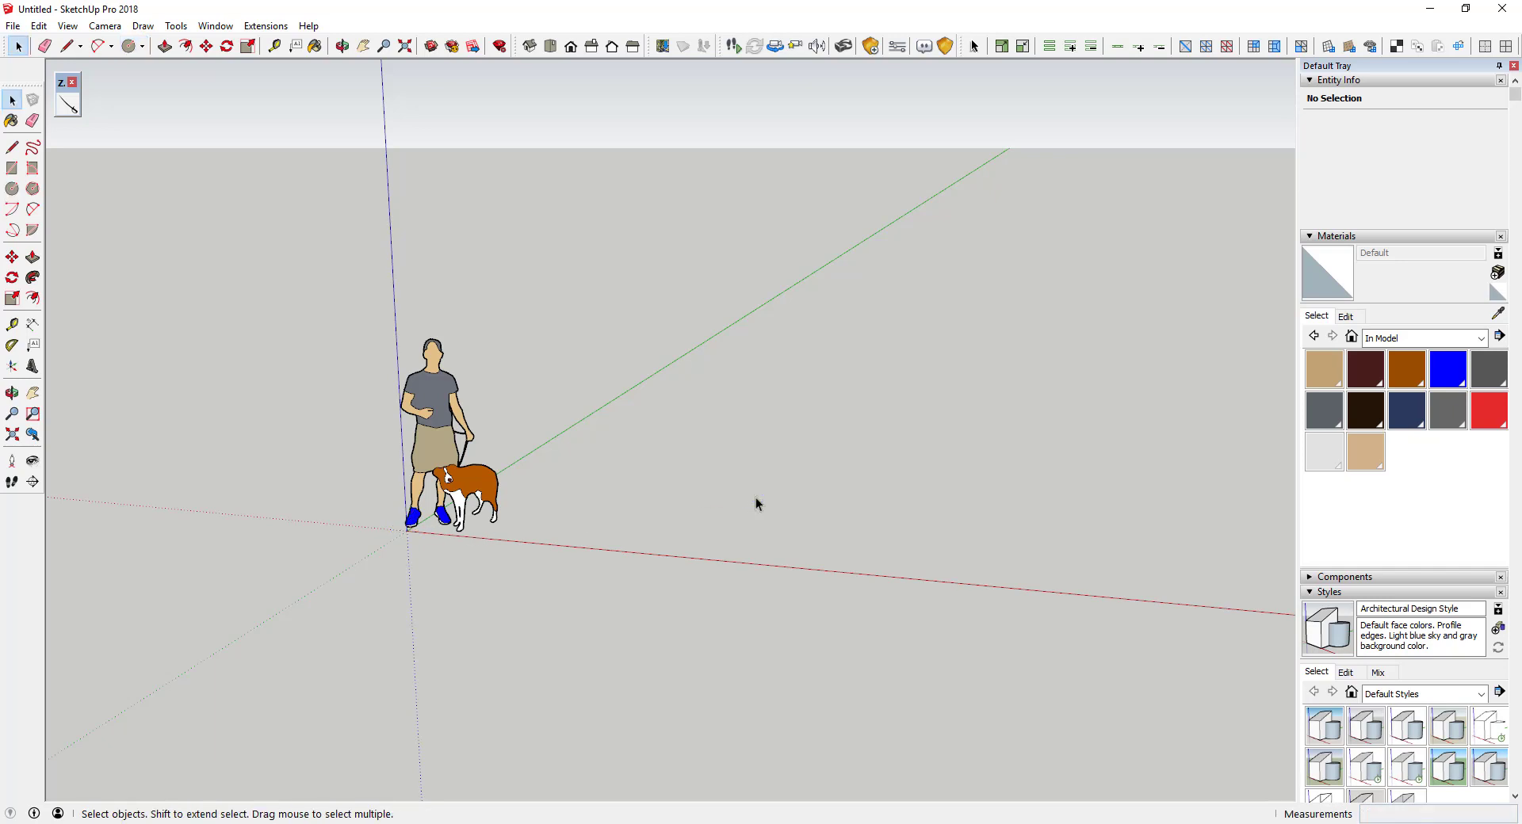
{"action": "key", "text": "c"}
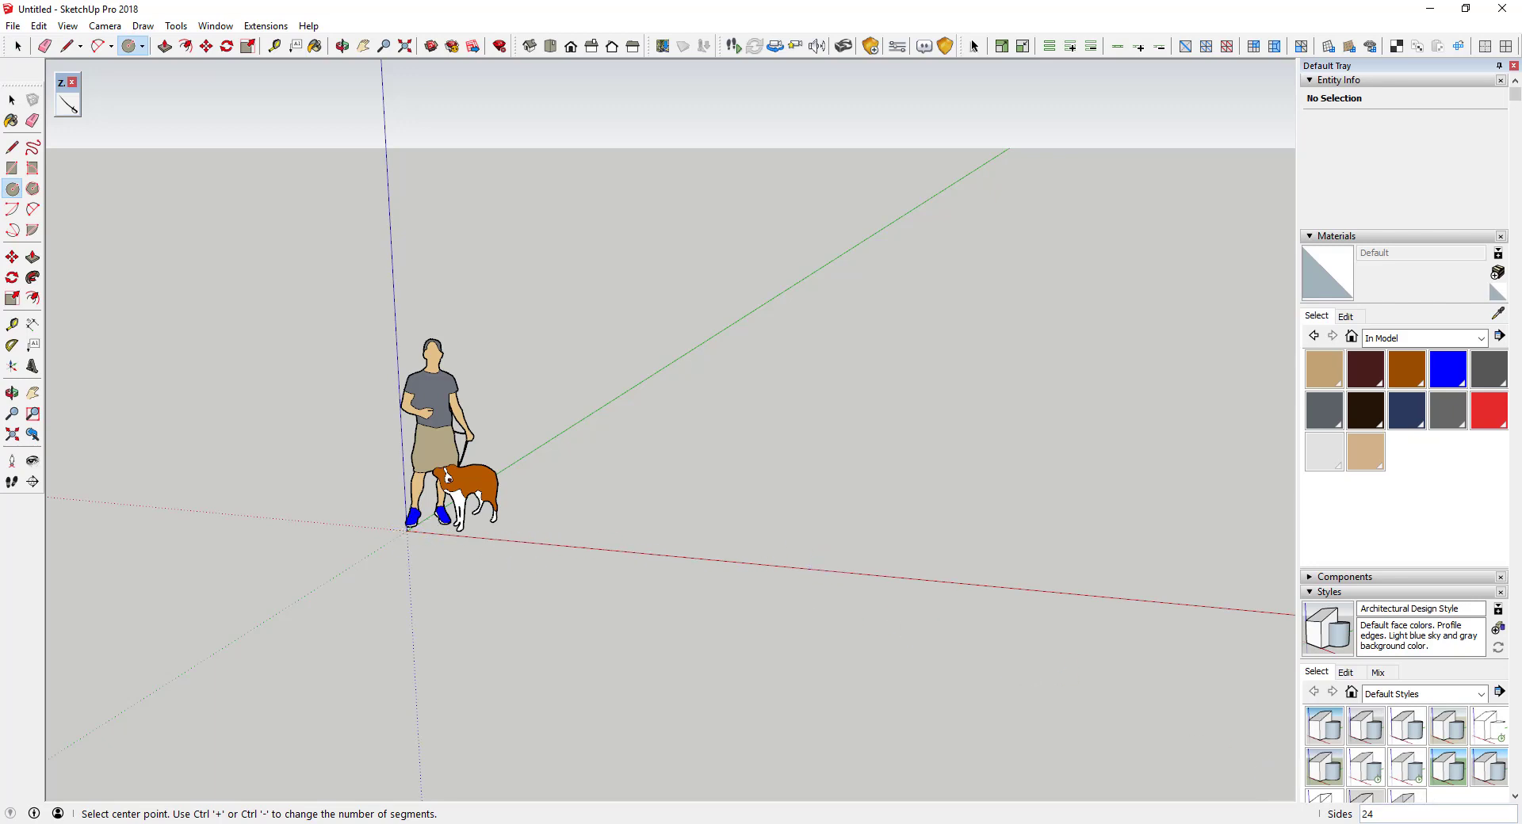
{"action": "left_click", "coordinate": [1312, 237]}
{"action": "left_click", "coordinate": [1315, 269]}
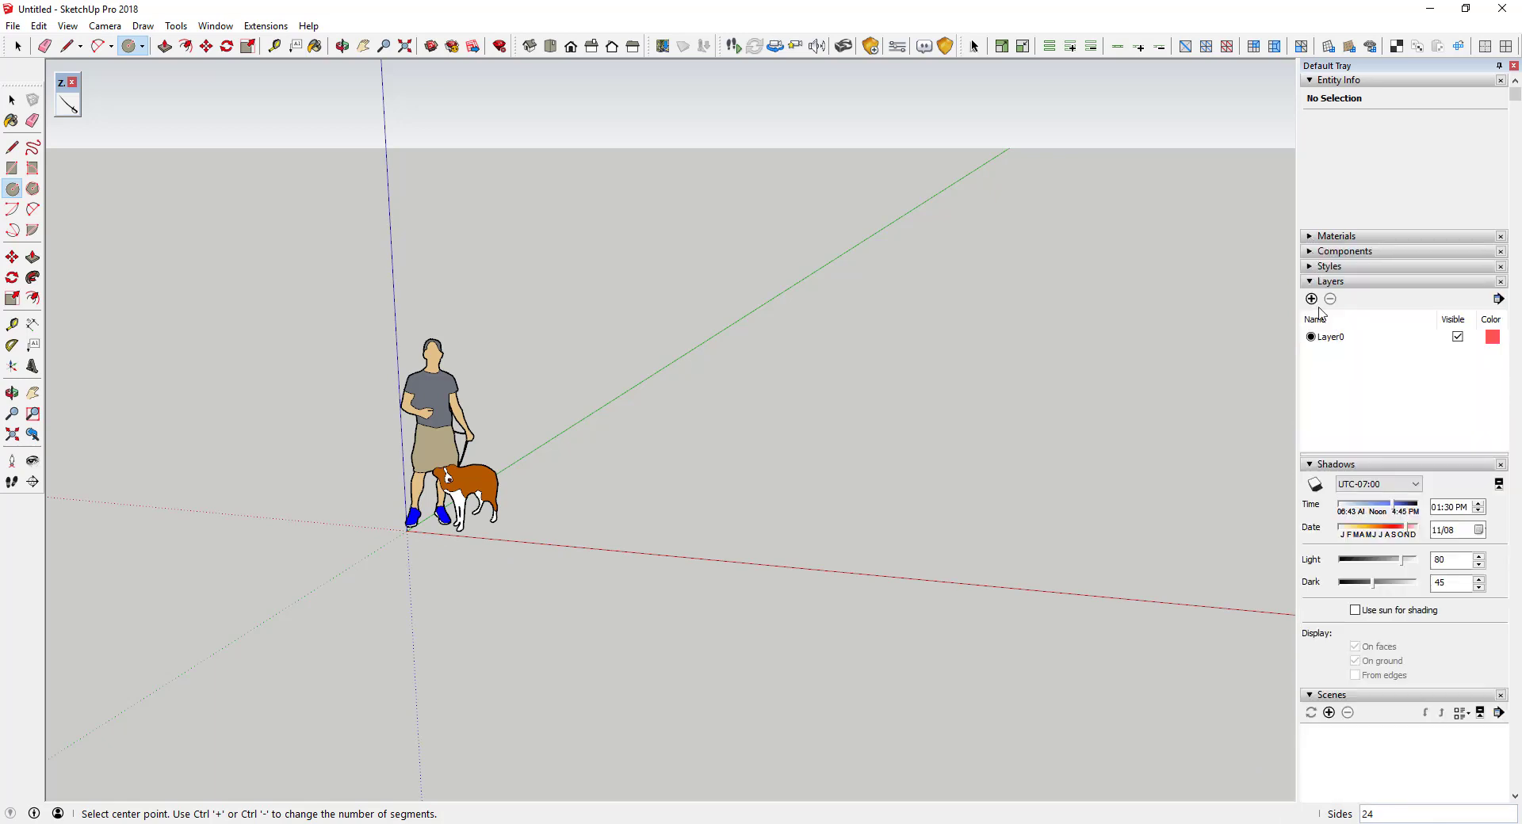
{"action": "left_click", "coordinate": [1313, 282]}
{"action": "left_click", "coordinate": [1309, 296]}
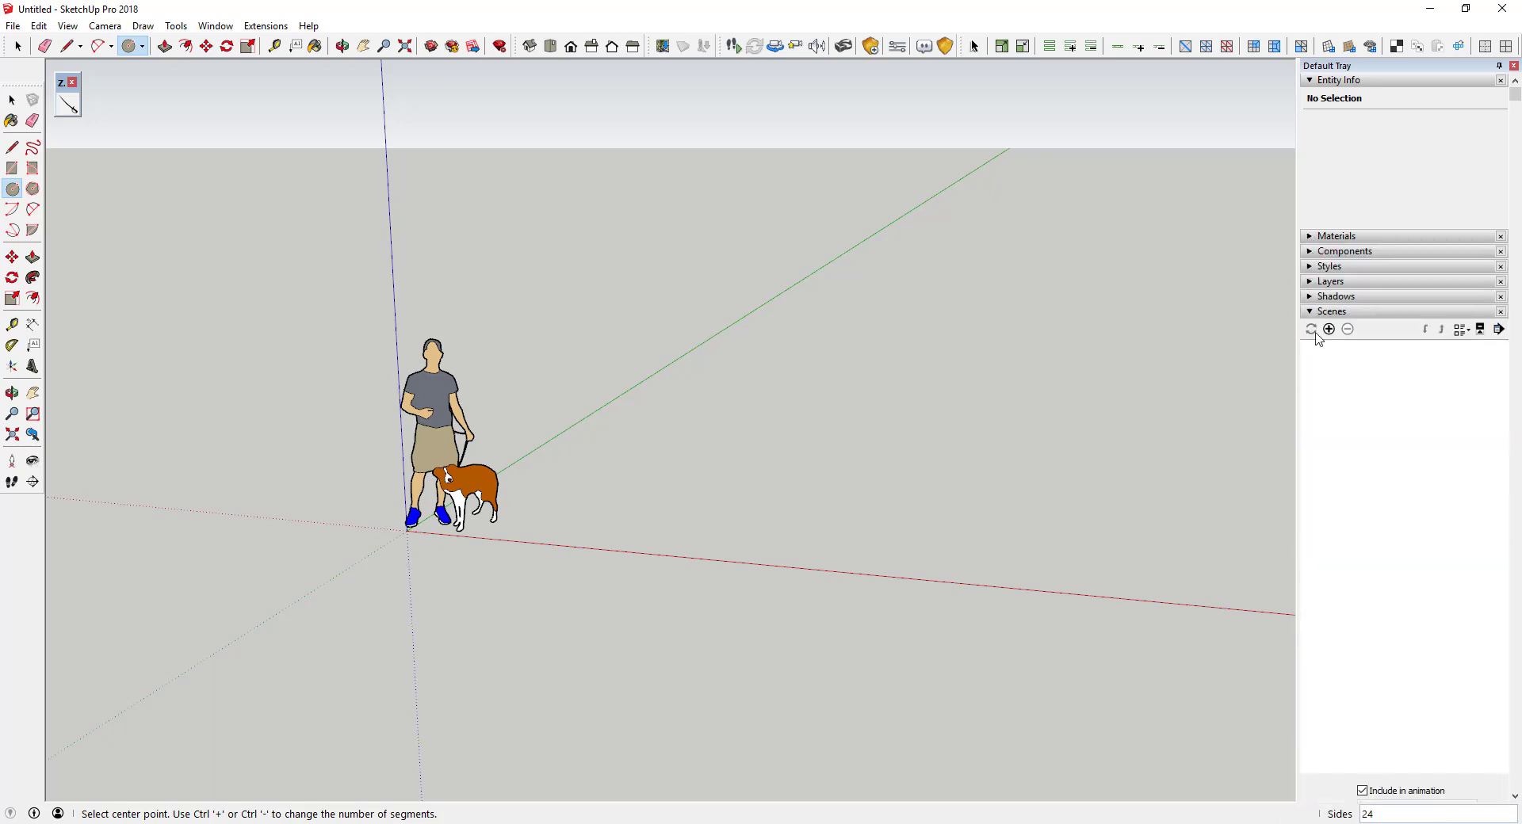
{"action": "left_click", "coordinate": [1311, 312]}
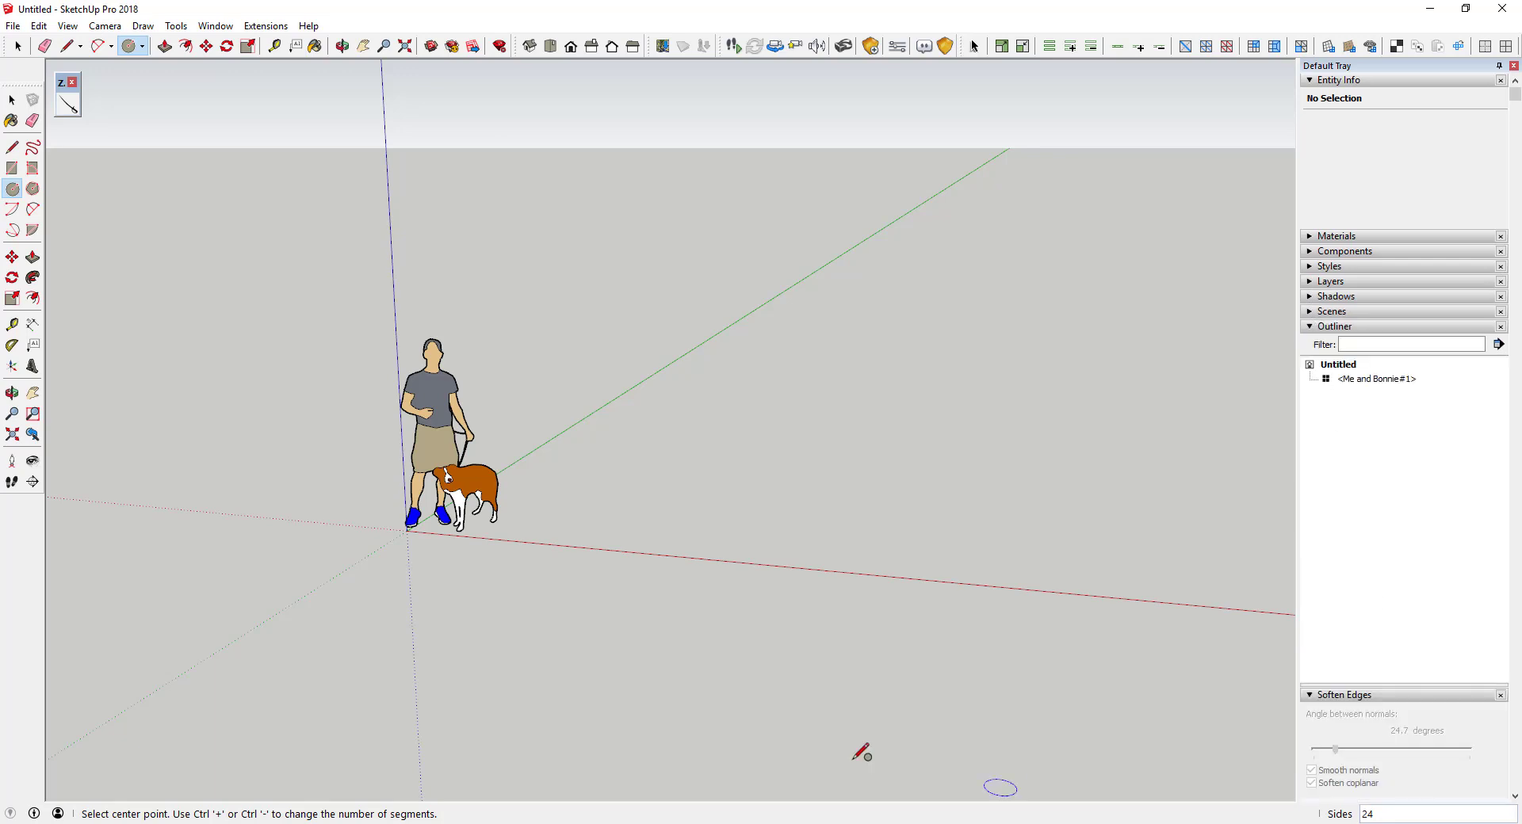
Step: Erase the man-and-dog figure and draw a 36-sided circle with a 75' radius centred on the origin
{"action": "type", "text": "36e"}
{"action": "left_click", "coordinate": [411, 520]}
{"action": "key", "text": "c"}
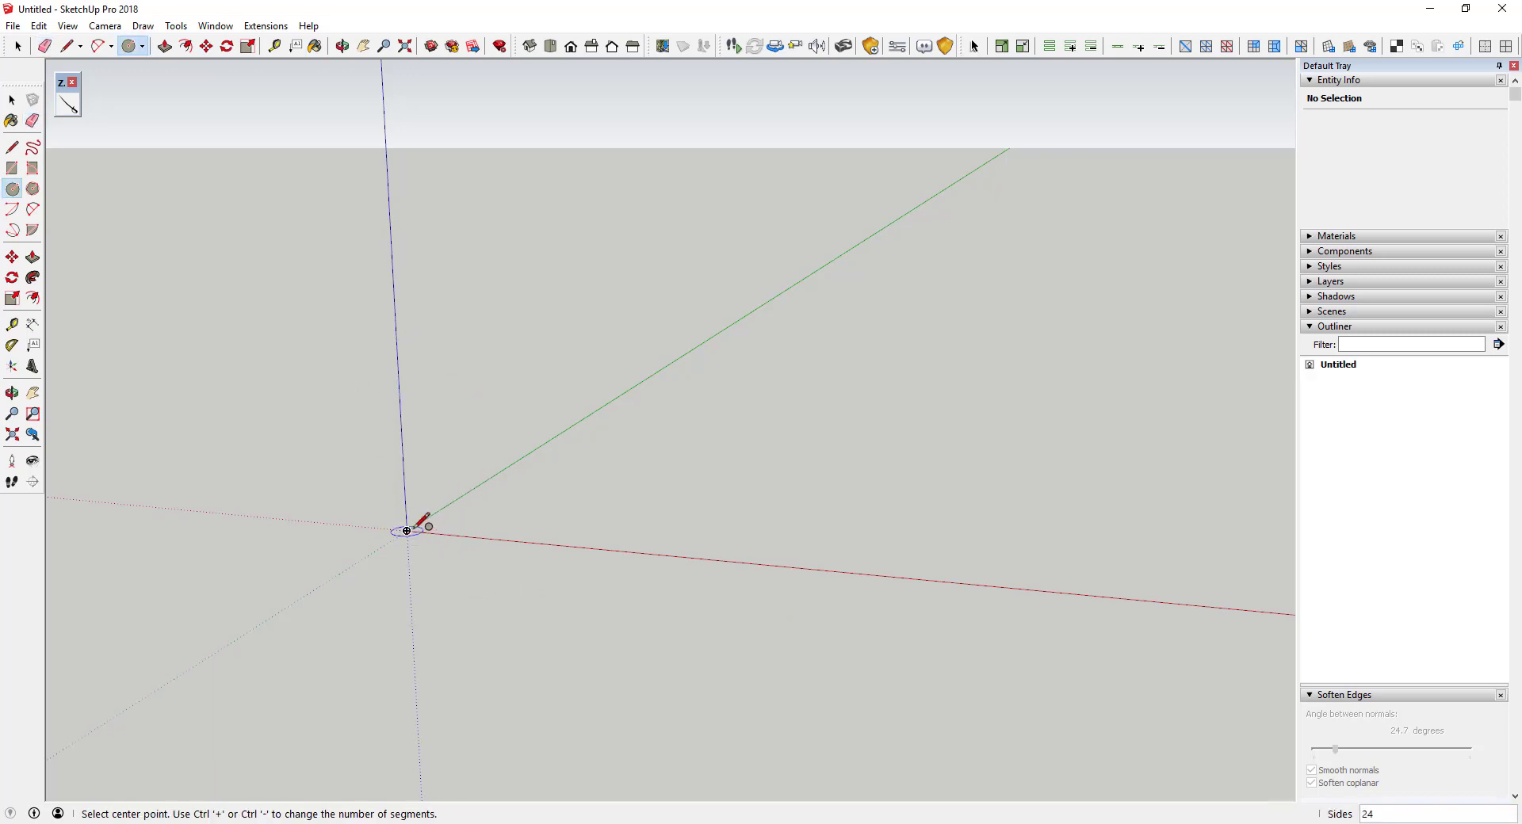
{"action": "left_click", "coordinate": [407, 530]}
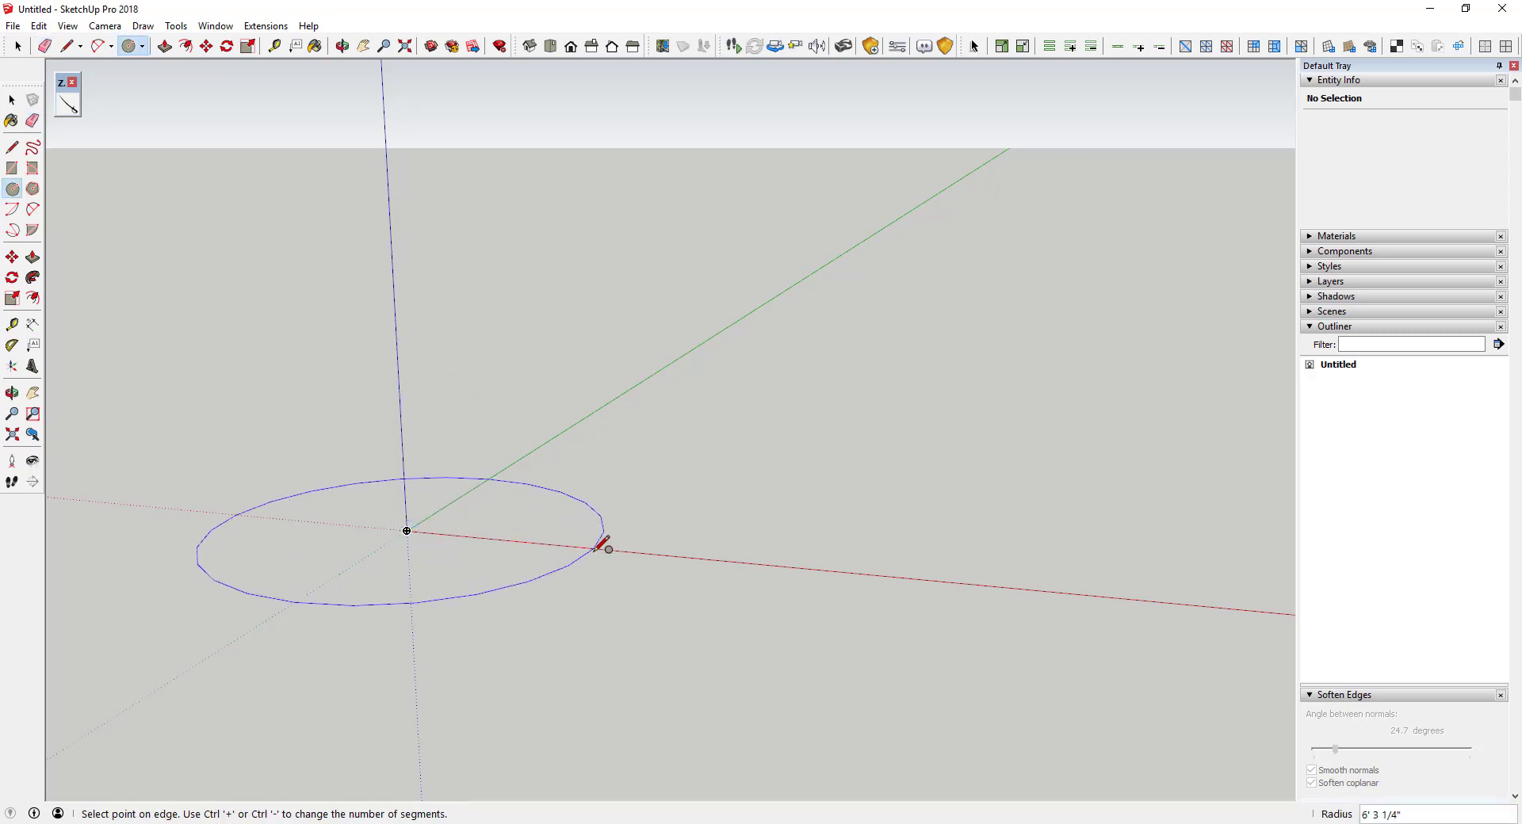
{"action": "key", "text": "Escape"}
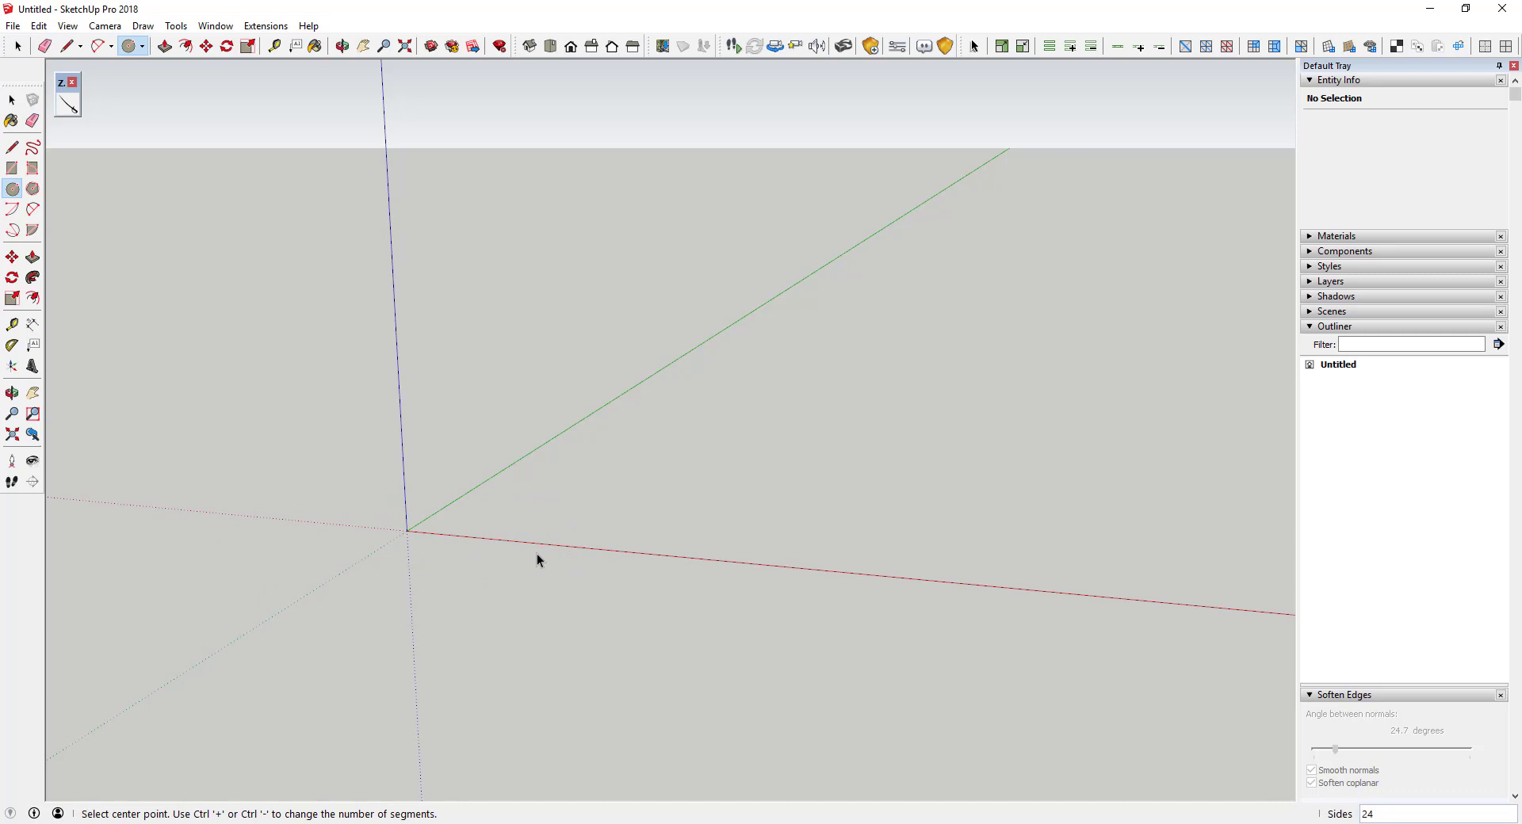
{"action": "left_click", "coordinate": [407, 530]}
{"action": "scroll", "coordinate": [899, 582], "scroll_direction": "down", "scroll_amount": 4}
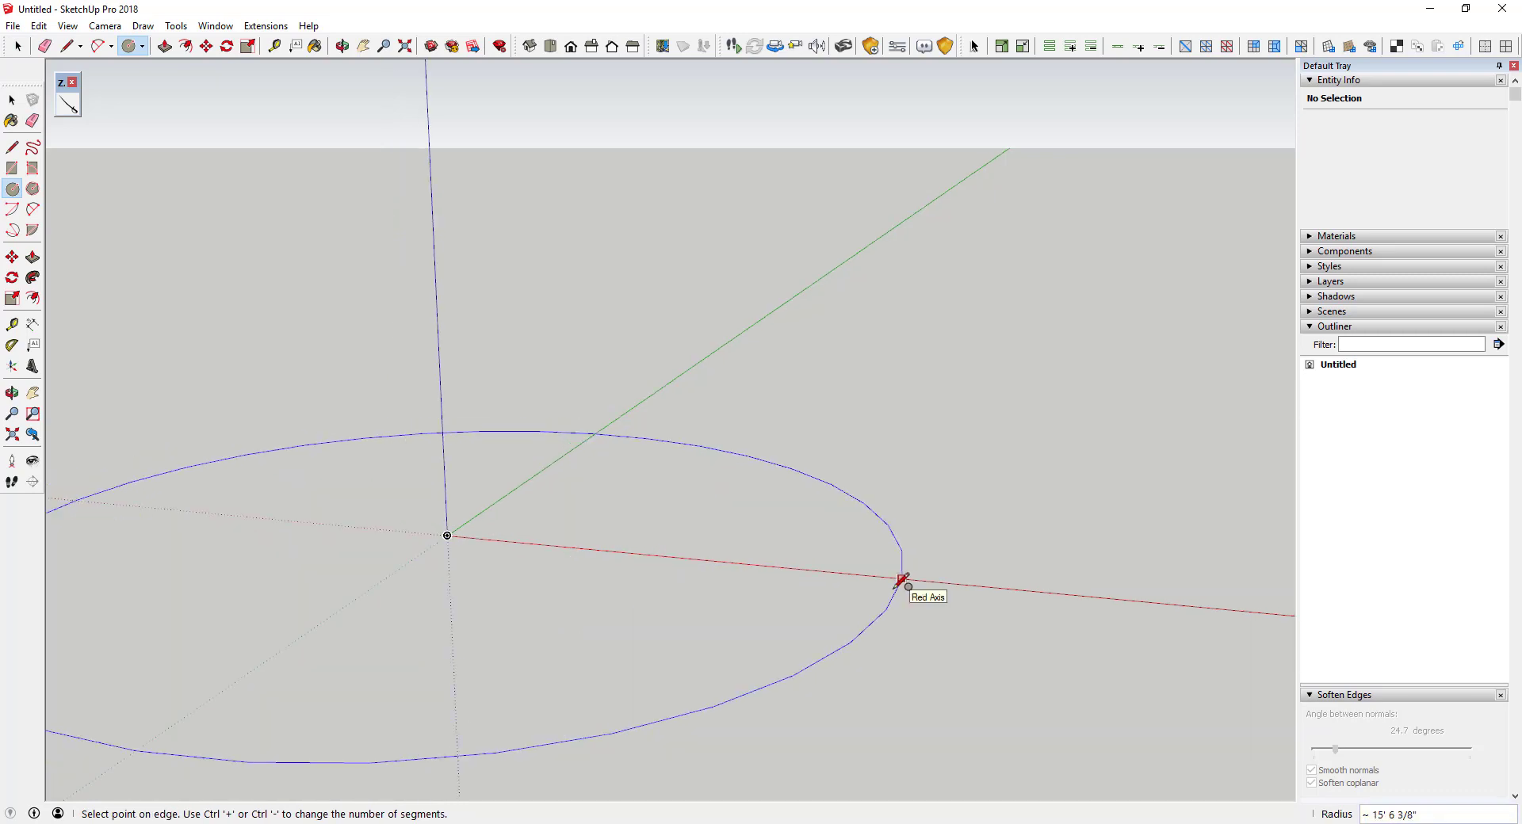
{"action": "scroll", "coordinate": [991, 577], "scroll_direction": "down", "scroll_amount": 5}
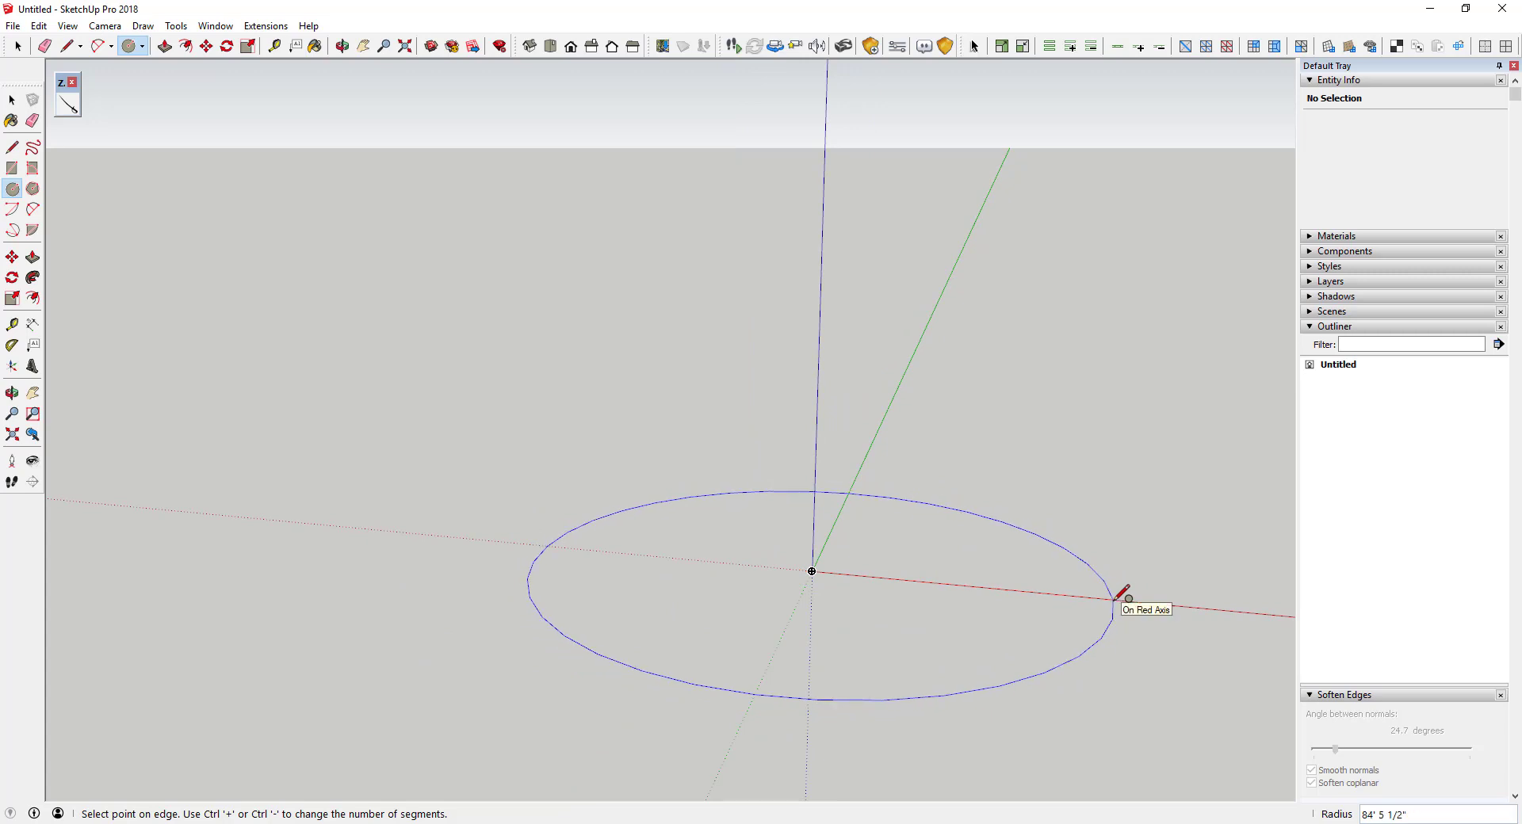
{"action": "type", "text": "75'"}
{"action": "key", "text": "Return"}
{"action": "key", "text": "space"}
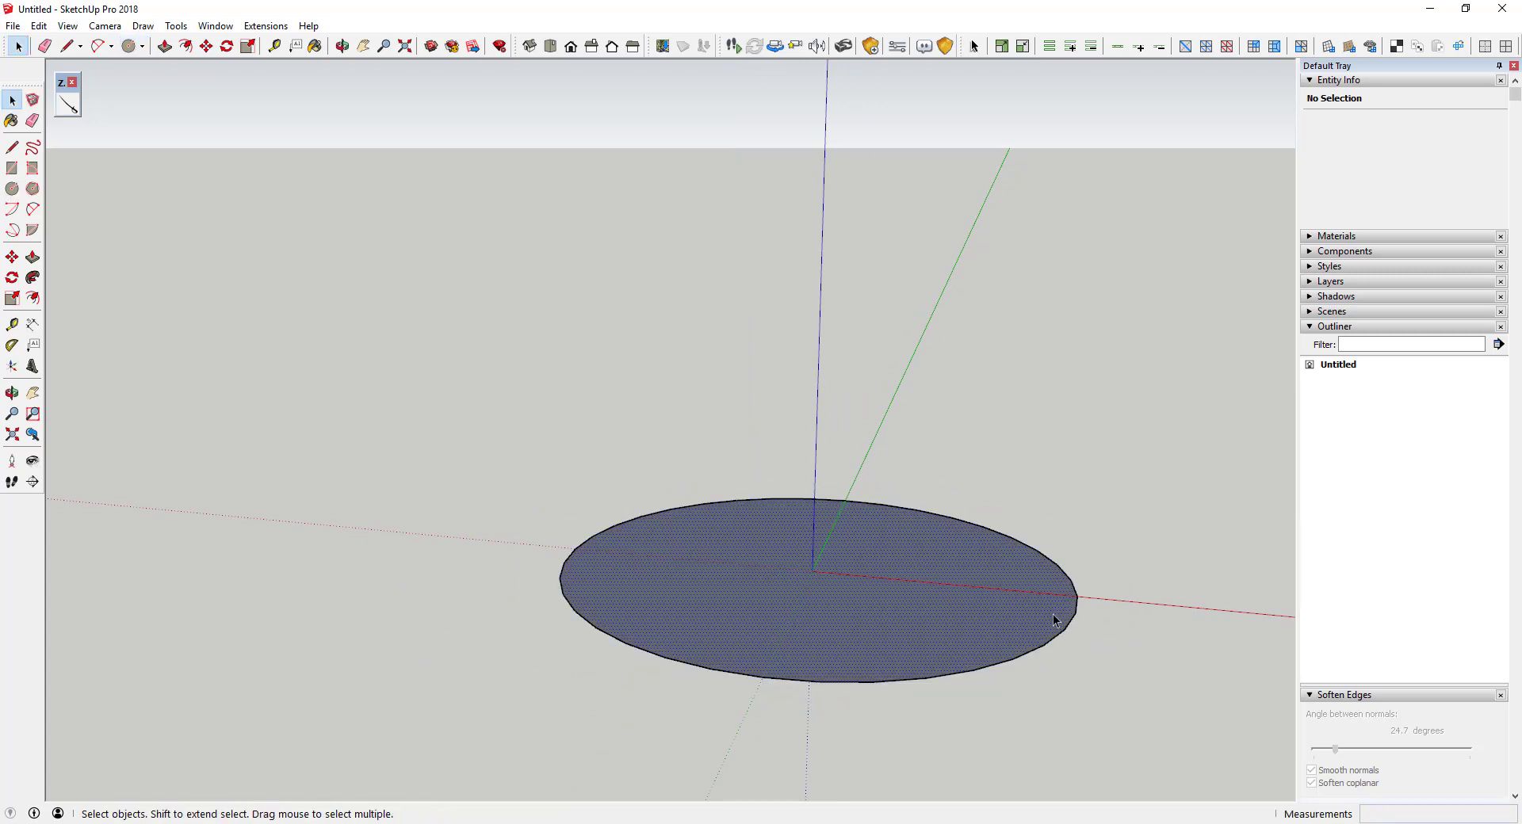
Step: Push/Pull the circular face upward 500' to form a tall cylinder
{"action": "middle_click_drag", "start_coordinate": [1054, 620], "coordinate": [968, 608]}
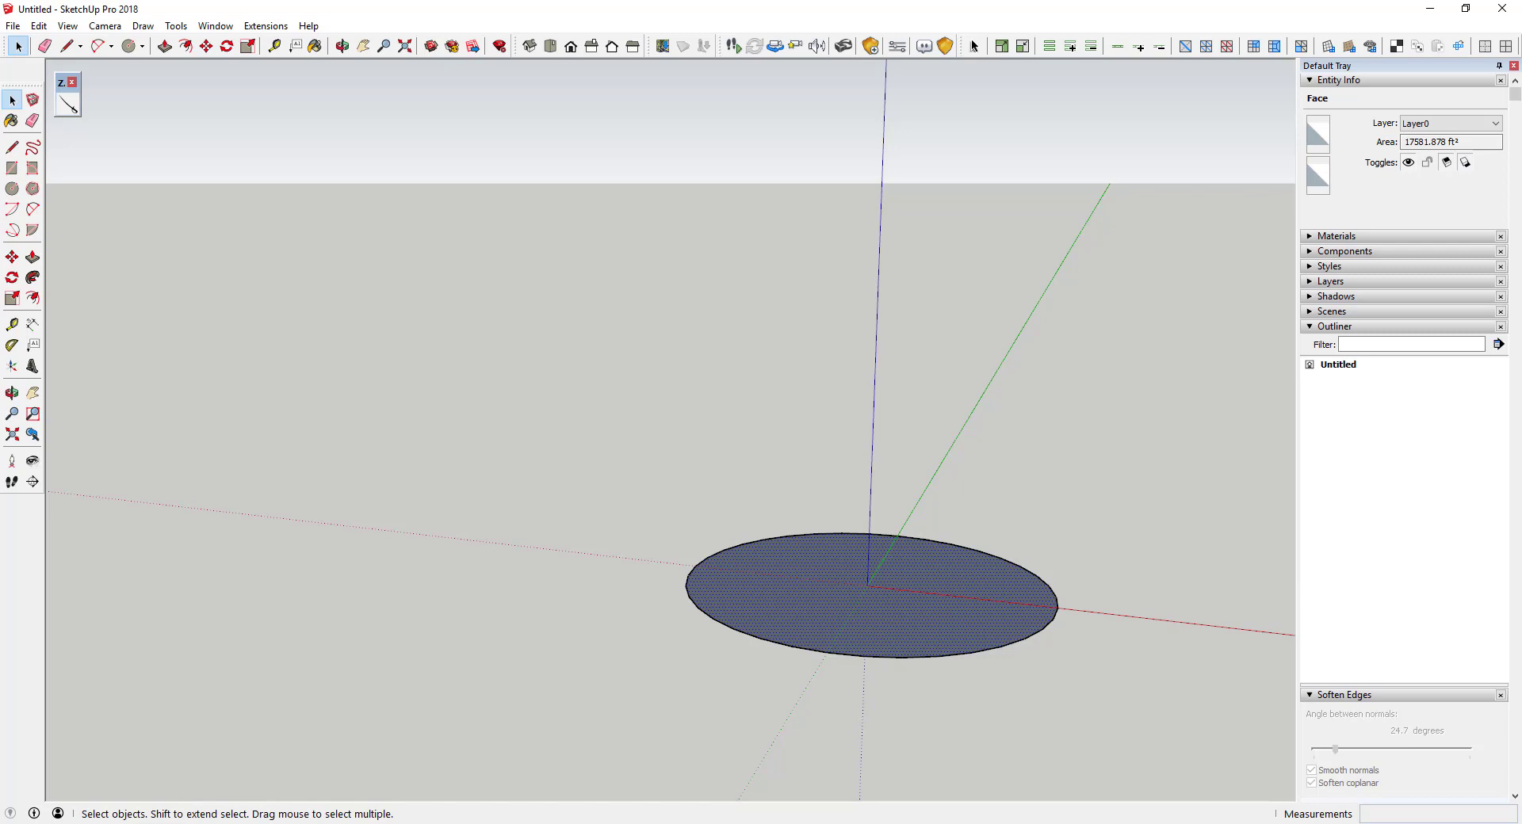
{"action": "key", "text": "p"}
{"action": "left_click", "coordinate": [884, 583]}
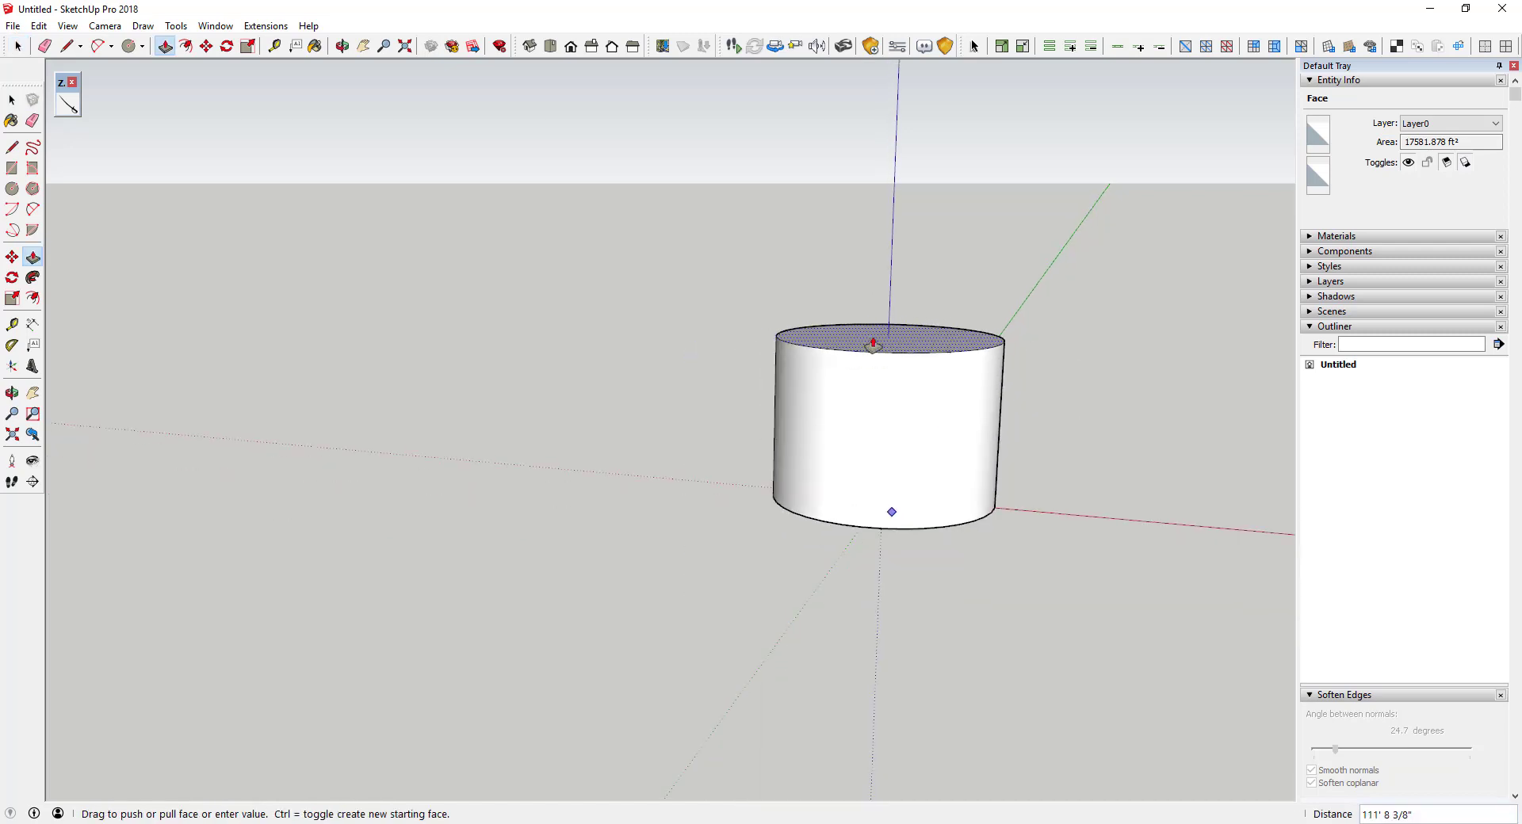
{"action": "scroll", "coordinate": [871, 159], "scroll_direction": "down", "scroll_amount": 1}
{"action": "scroll", "coordinate": [894, 134], "scroll_direction": "down", "scroll_amount": 2}
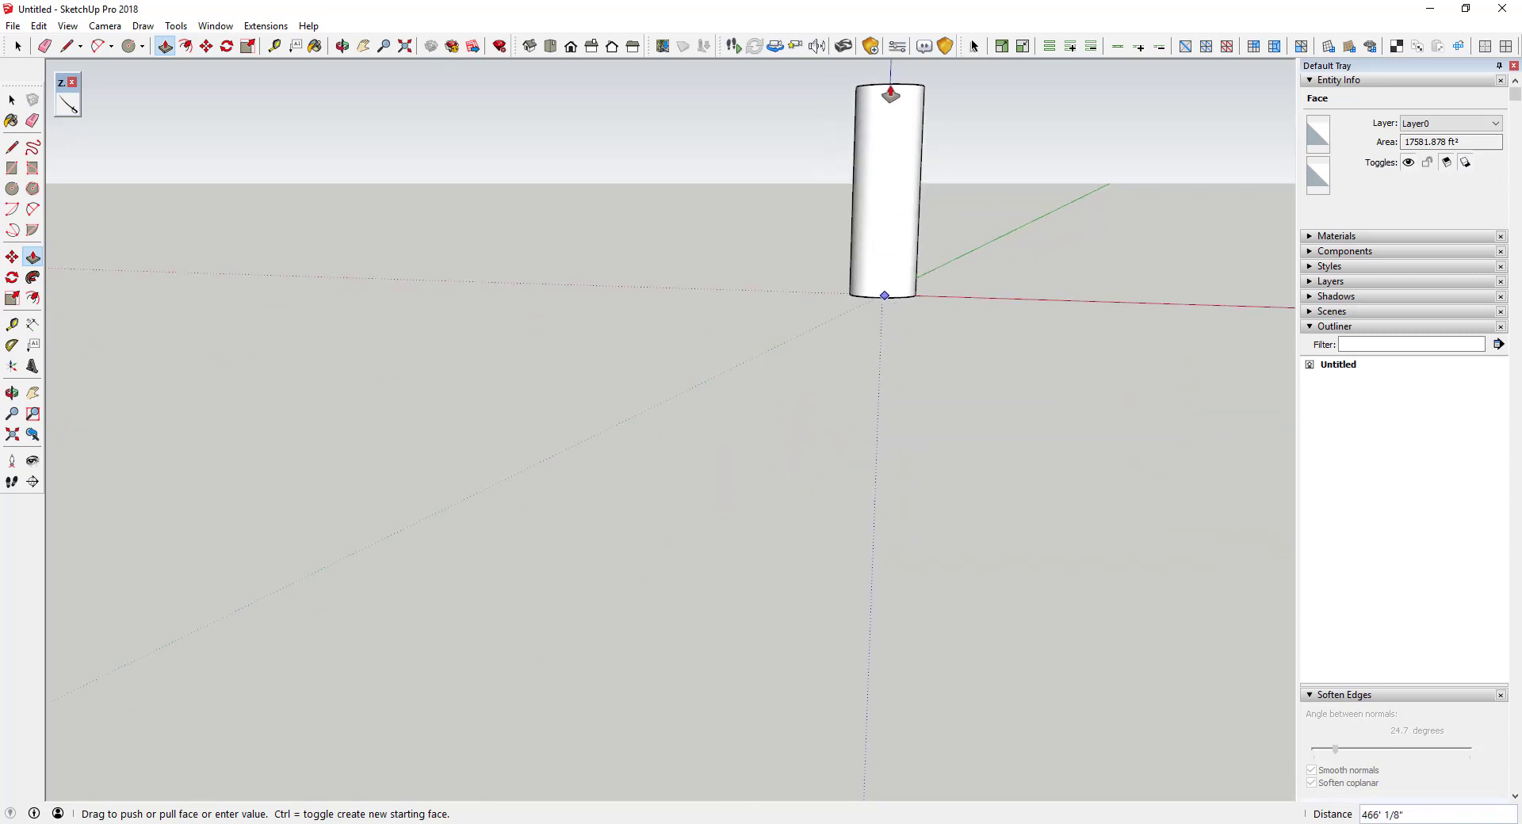
{"action": "type", "text": "50"}
{"action": "key", "text": "Return"}
{"action": "key", "text": "space"}
{"action": "scroll", "coordinate": [977, 231], "scroll_direction": "down", "scroll_amount": 2}
{"action": "scroll", "coordinate": [933, 230], "scroll_direction": "up", "scroll_amount": 3}
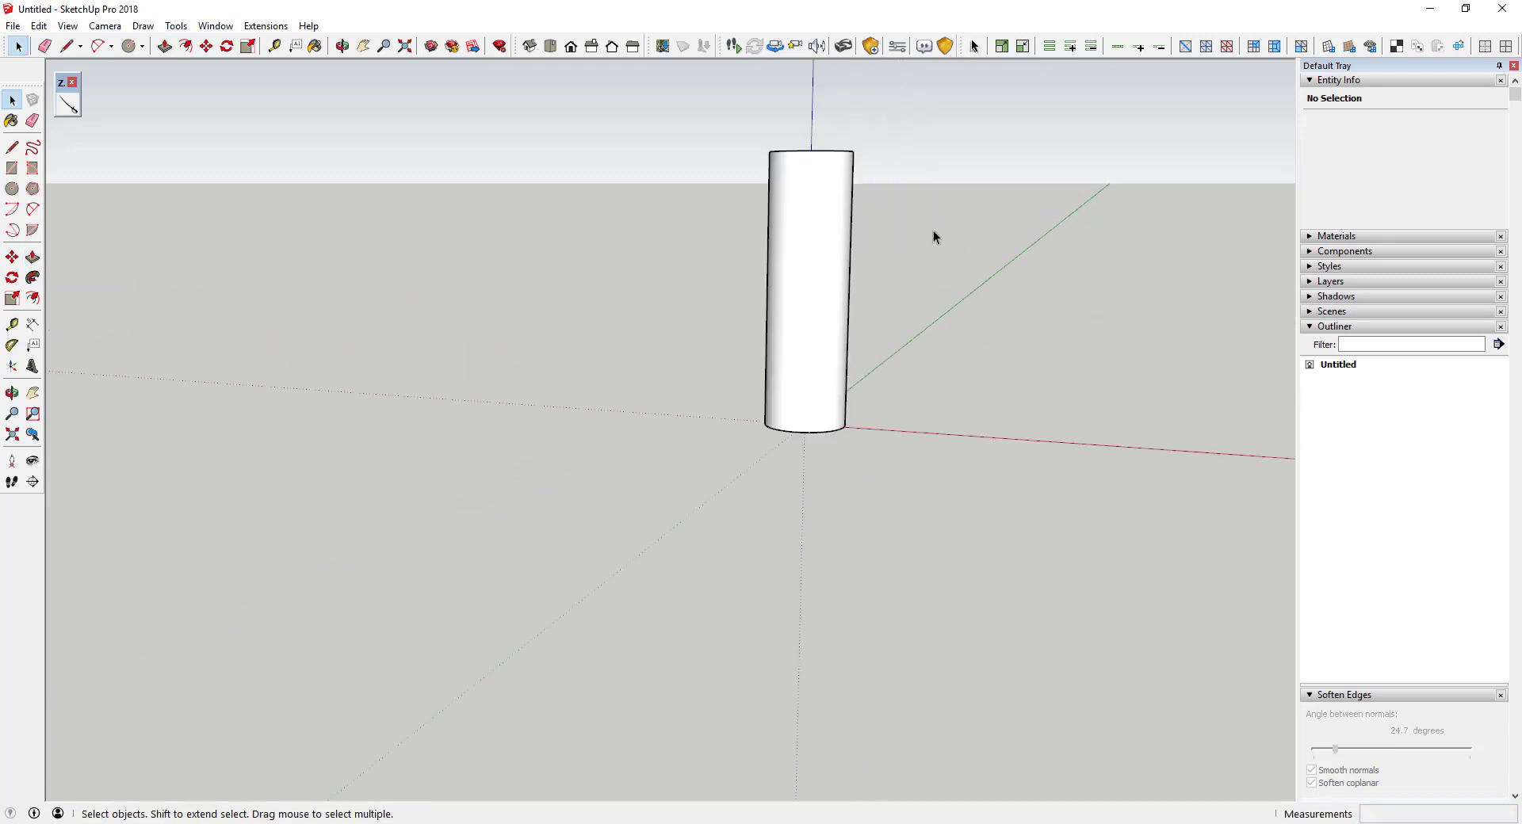
Step: Select the cylinder's curved surface and turn on the display of hidden geometry
{"action": "middle_click_drag", "start_coordinate": [934, 230], "coordinate": [940, 394]}
{"action": "scroll", "coordinate": [760, 242], "scroll_direction": "down", "scroll_amount": 2}
{"action": "left_click", "coordinate": [773, 230]}
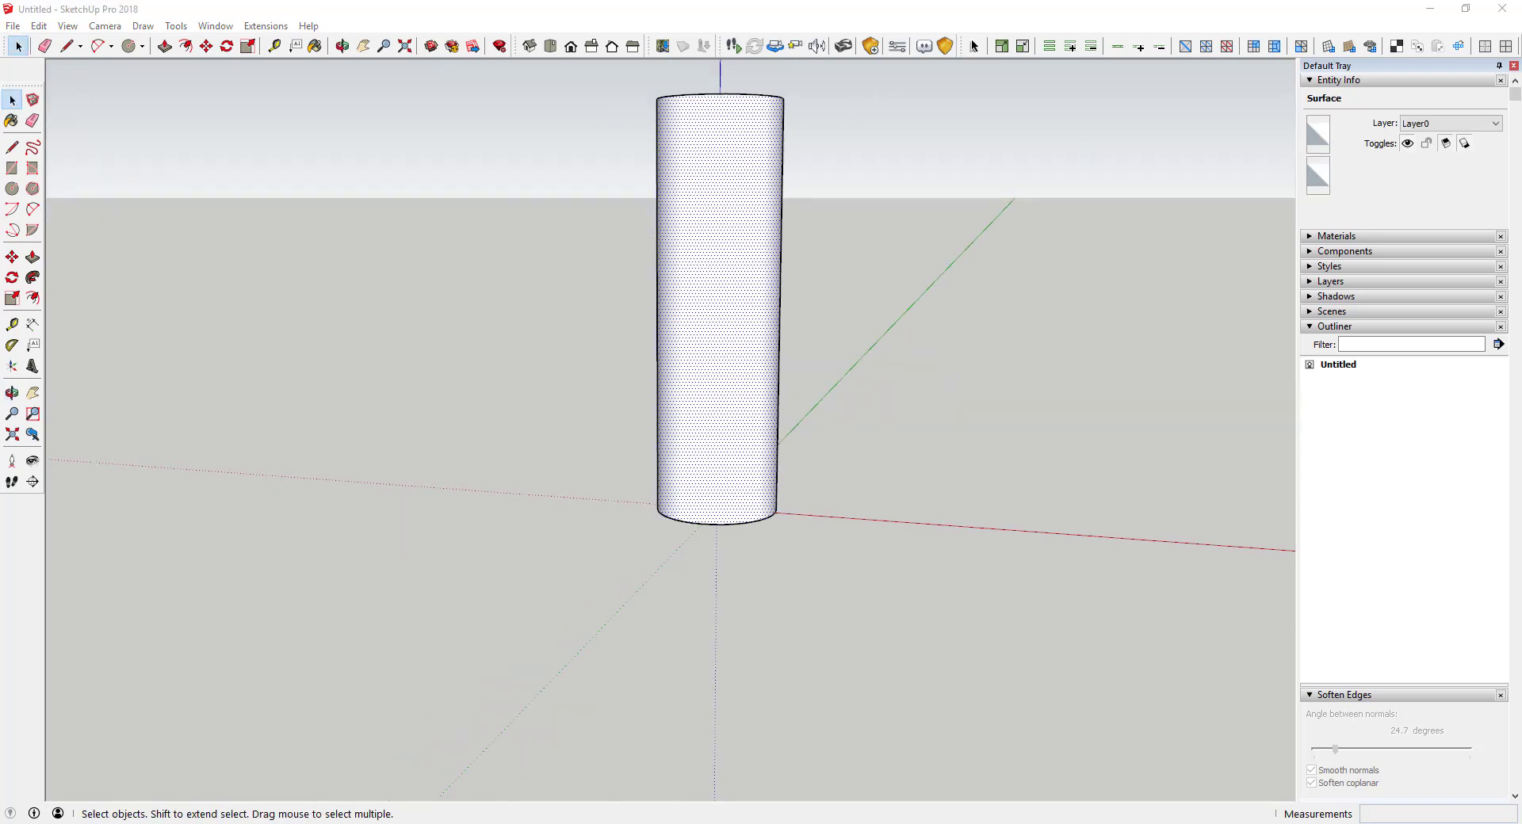
{"action": "left_click", "coordinate": [102, 26]}
{"action": "left_click", "coordinate": [380, 180]}
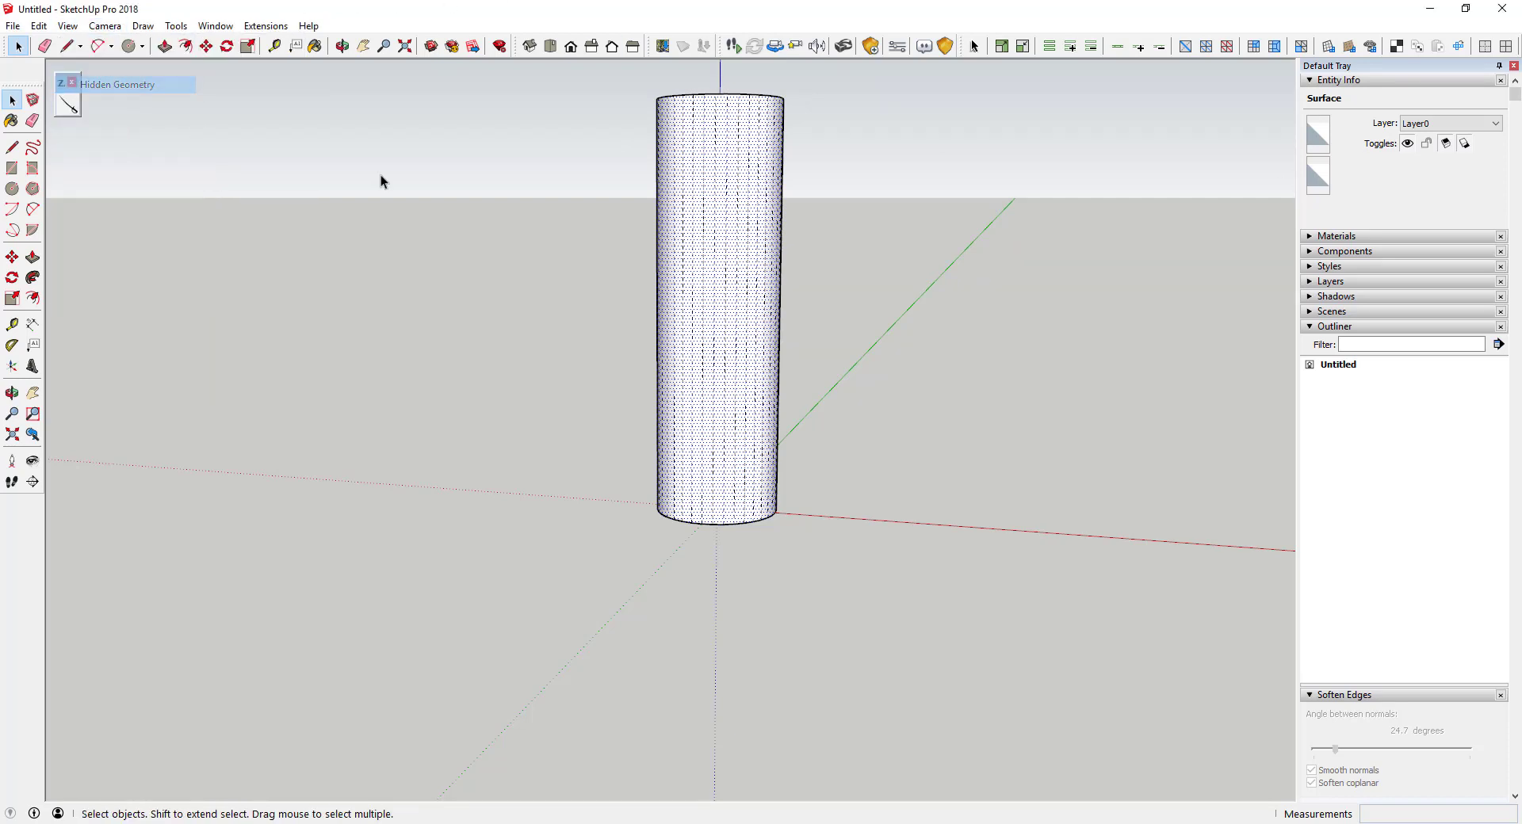
Step: Examine the individual facets and hidden vertical edges near the cylinder's base by selecting them one at a time
{"action": "scroll", "coordinate": [730, 327], "scroll_direction": "up", "scroll_amount": 2}
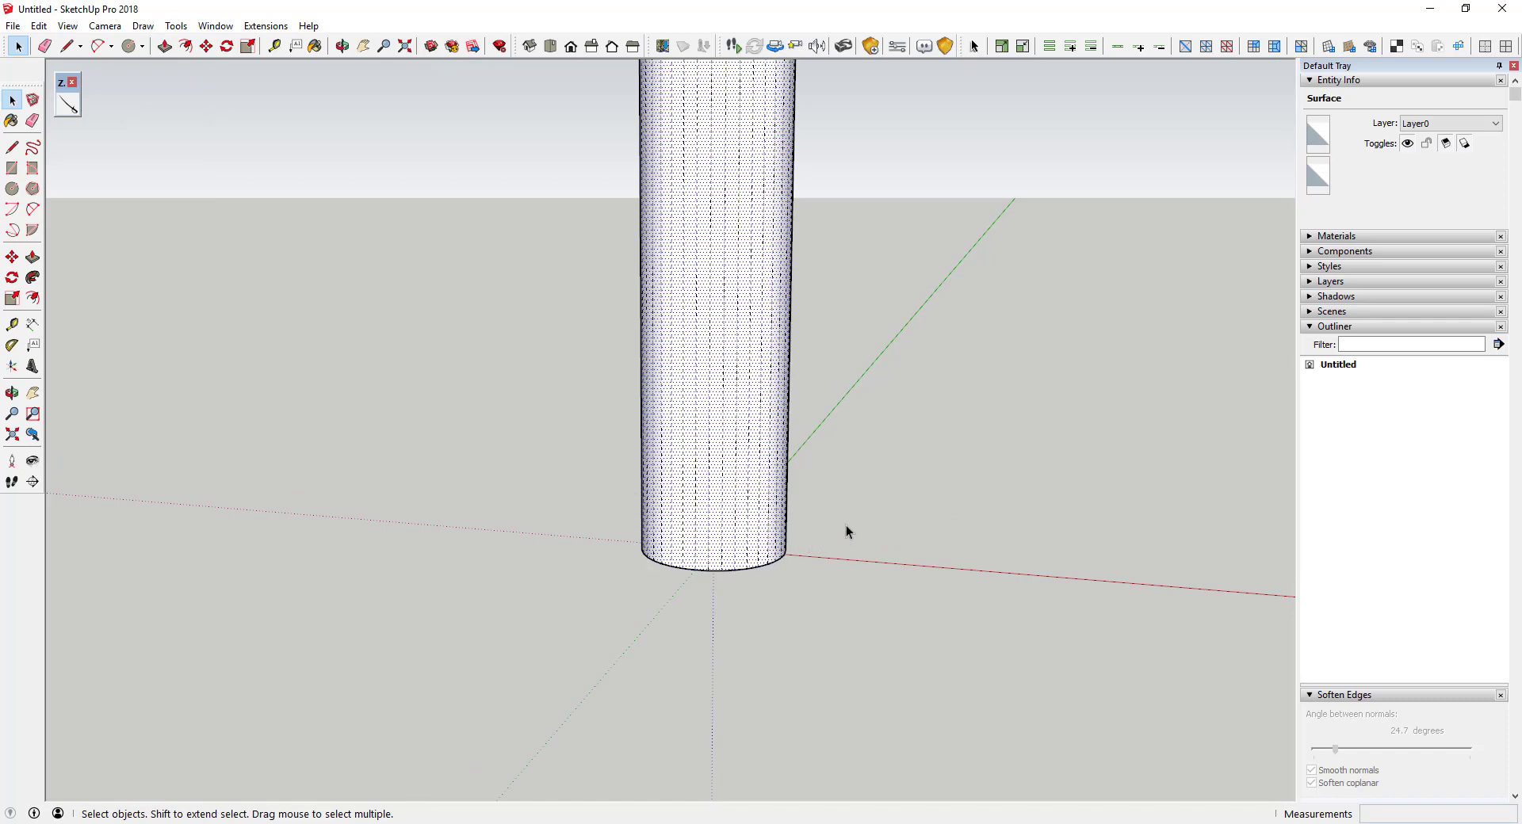
{"action": "scroll", "coordinate": [710, 512], "scroll_direction": "up", "scroll_amount": 4}
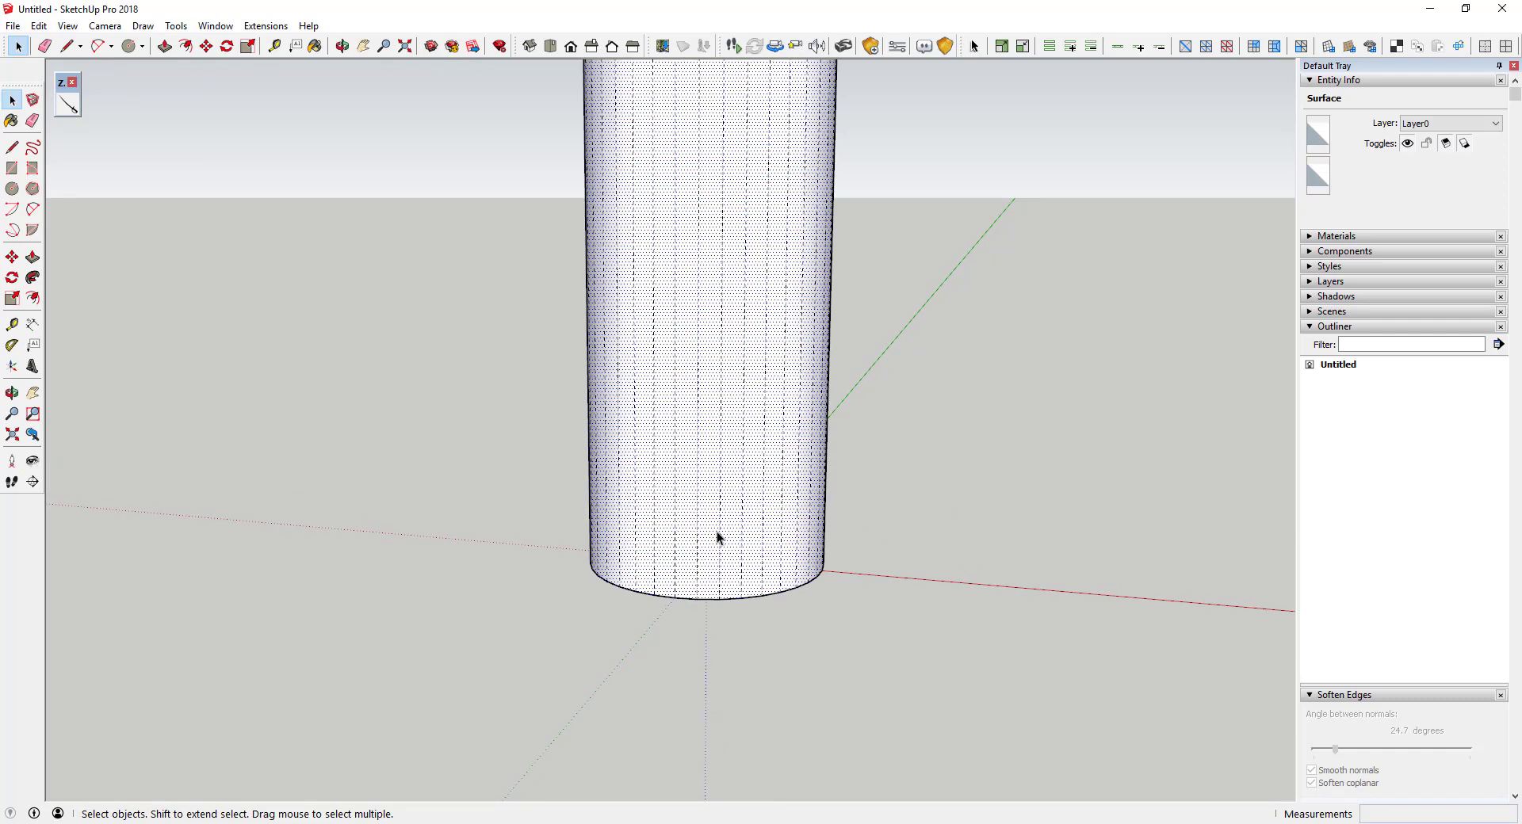
{"action": "left_click", "coordinate": [685, 607]}
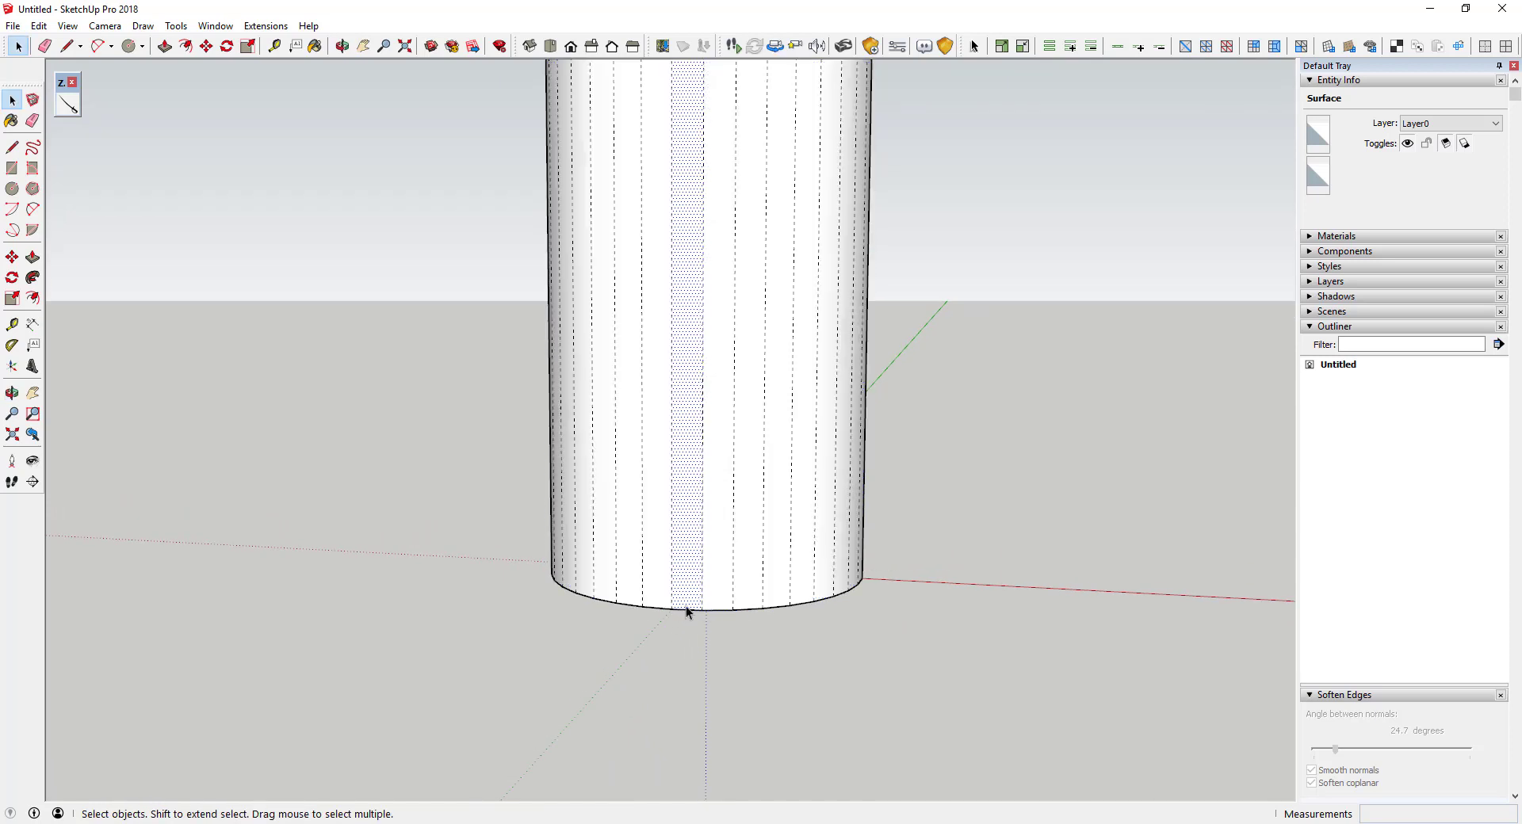
{"action": "left_click", "coordinate": [704, 608]}
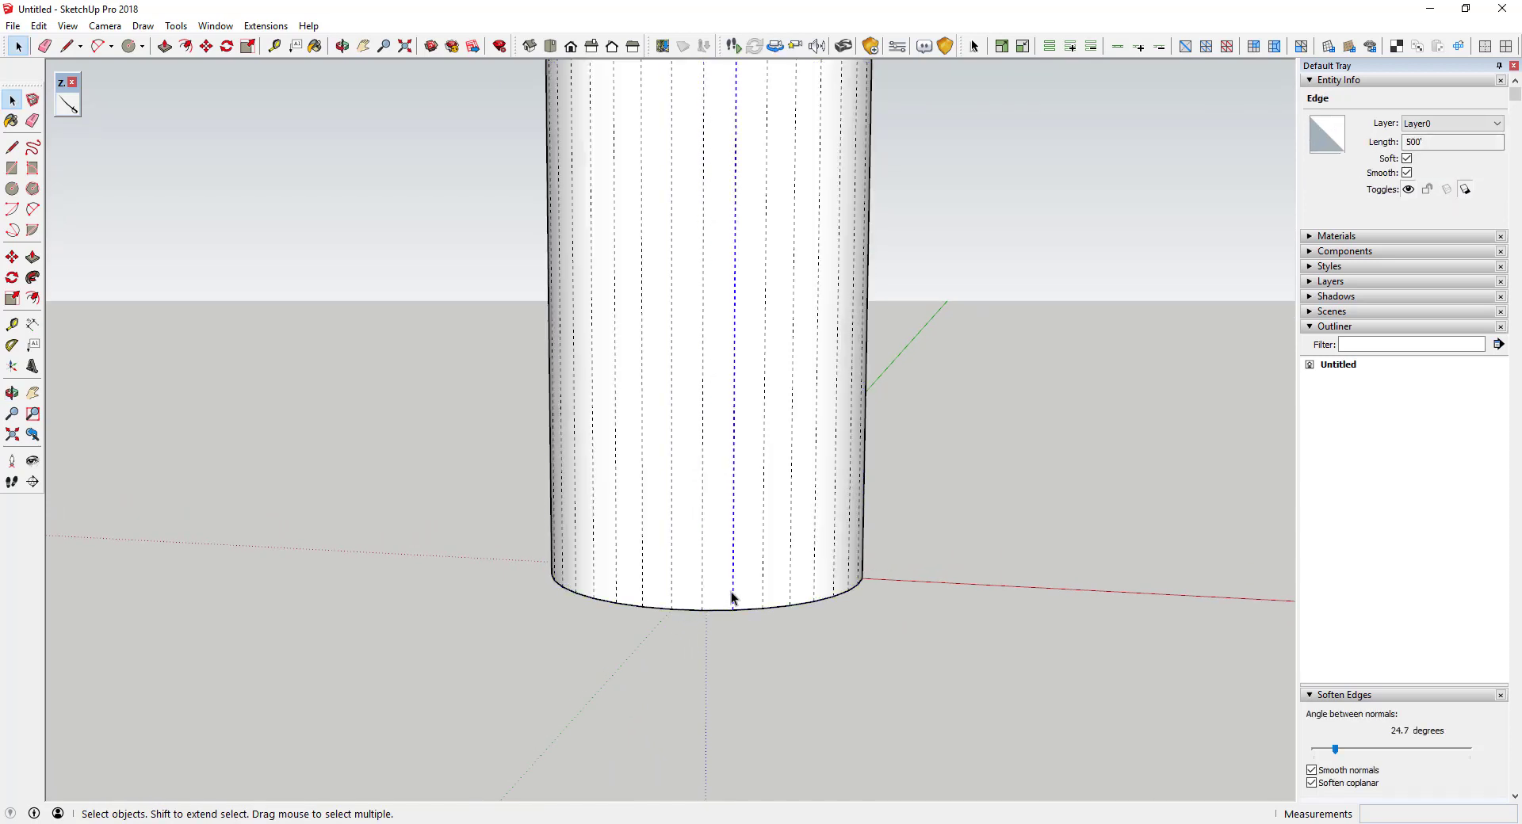
{"action": "left_click", "coordinate": [793, 579]}
{"action": "left_click", "coordinate": [812, 573]}
{"action": "scroll", "coordinate": [801, 568], "scroll_direction": "down", "scroll_amount": 5}
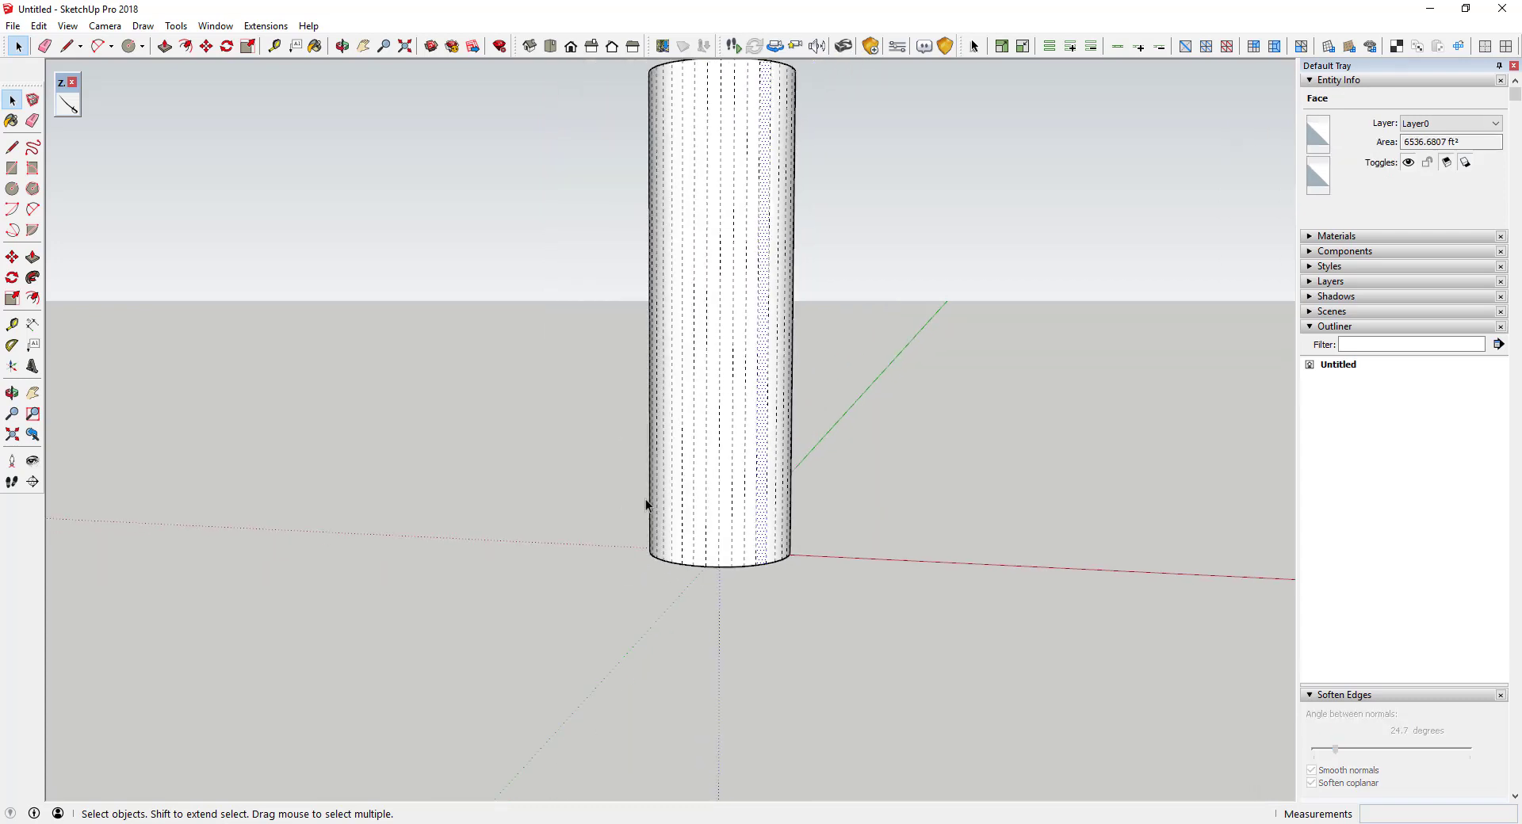
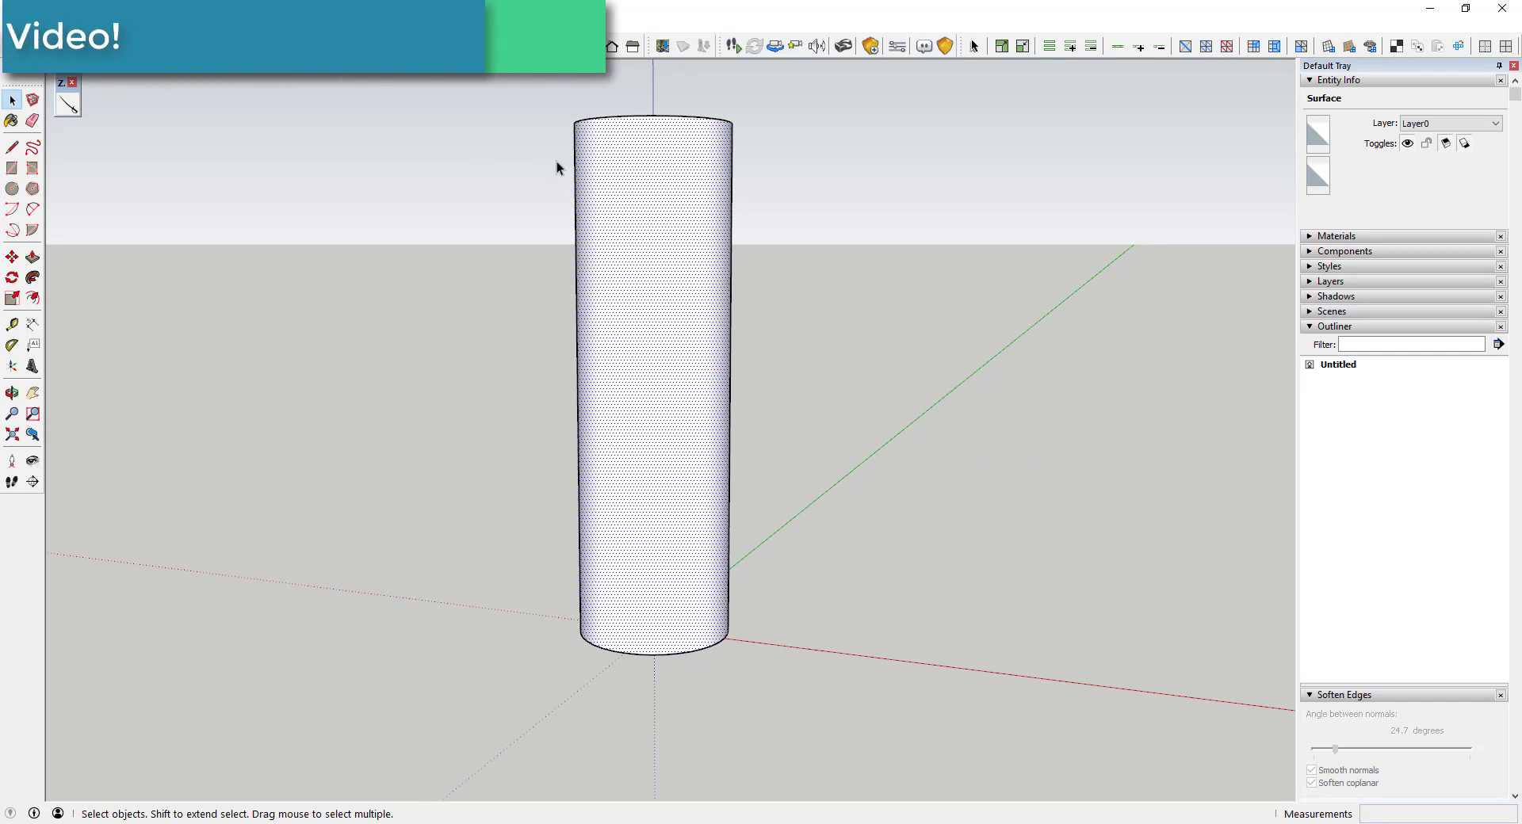
Step: Run Lattice Maker on the whole cylinder with 2" width and depth, 1" pane inset, 1/4" pane thickness, default lattice material and glass panes
{"action": "left_click_drag", "start_coordinate": [486, 67], "coordinate": [962, 797]}
{"action": "left_click", "coordinate": [257, 24]}
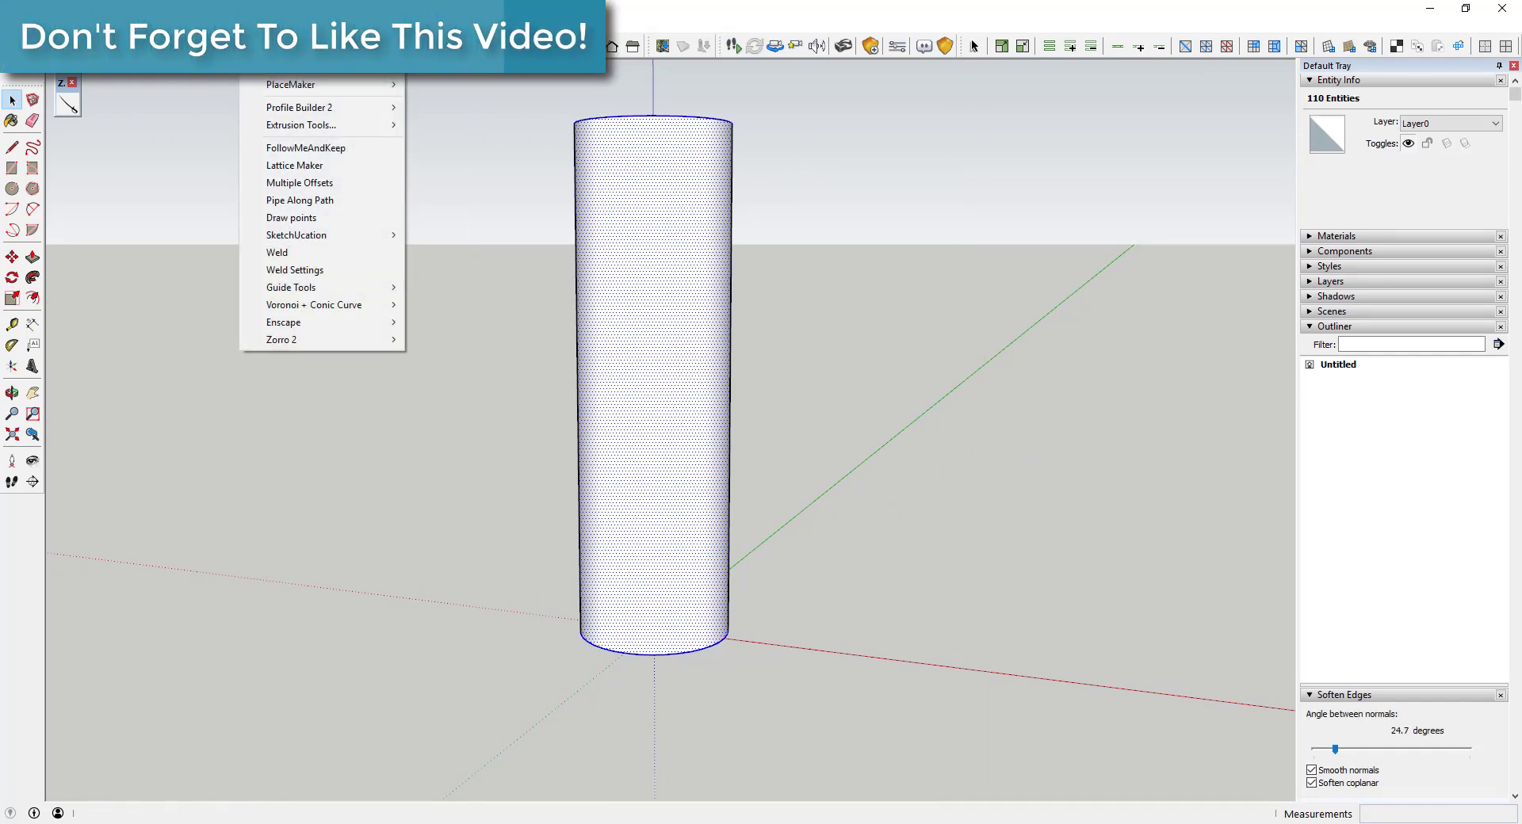
{"action": "left_click", "coordinate": [317, 165]}
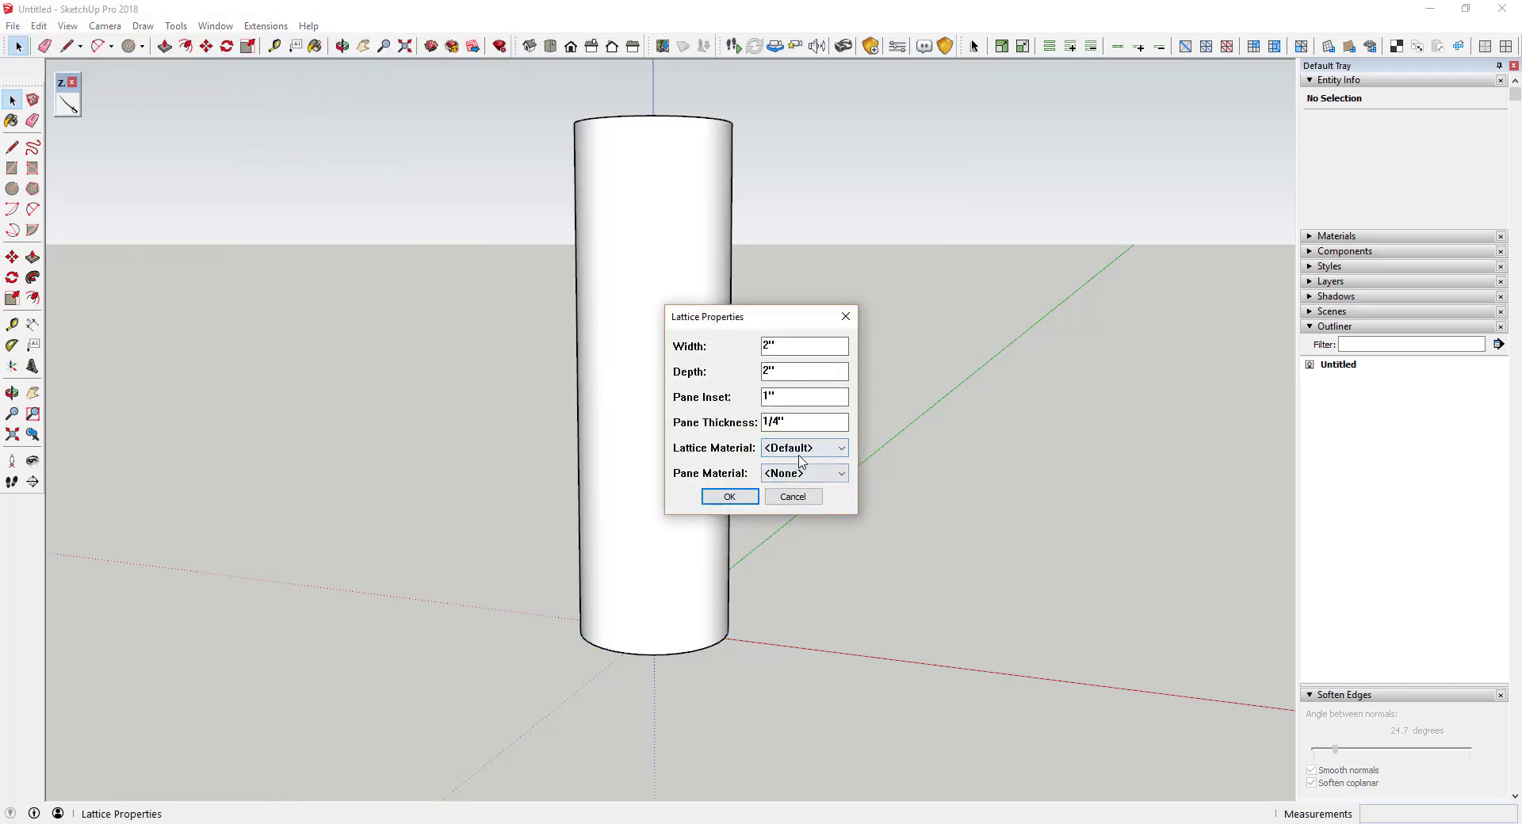
{"action": "left_click", "coordinate": [793, 455]}
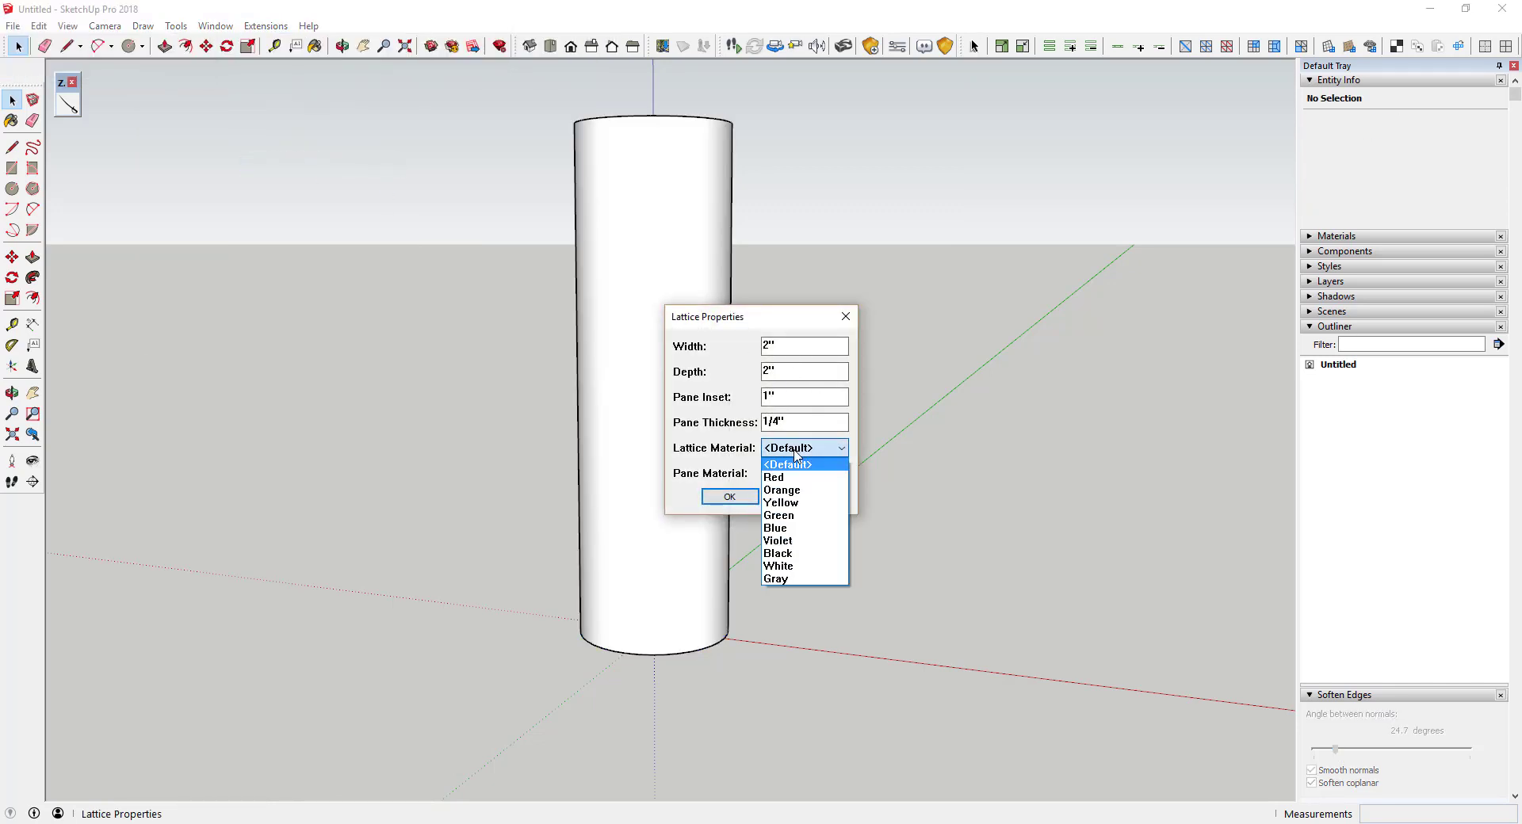
{"action": "left_click", "coordinate": [796, 464]}
{"action": "left_click", "coordinate": [795, 476]}
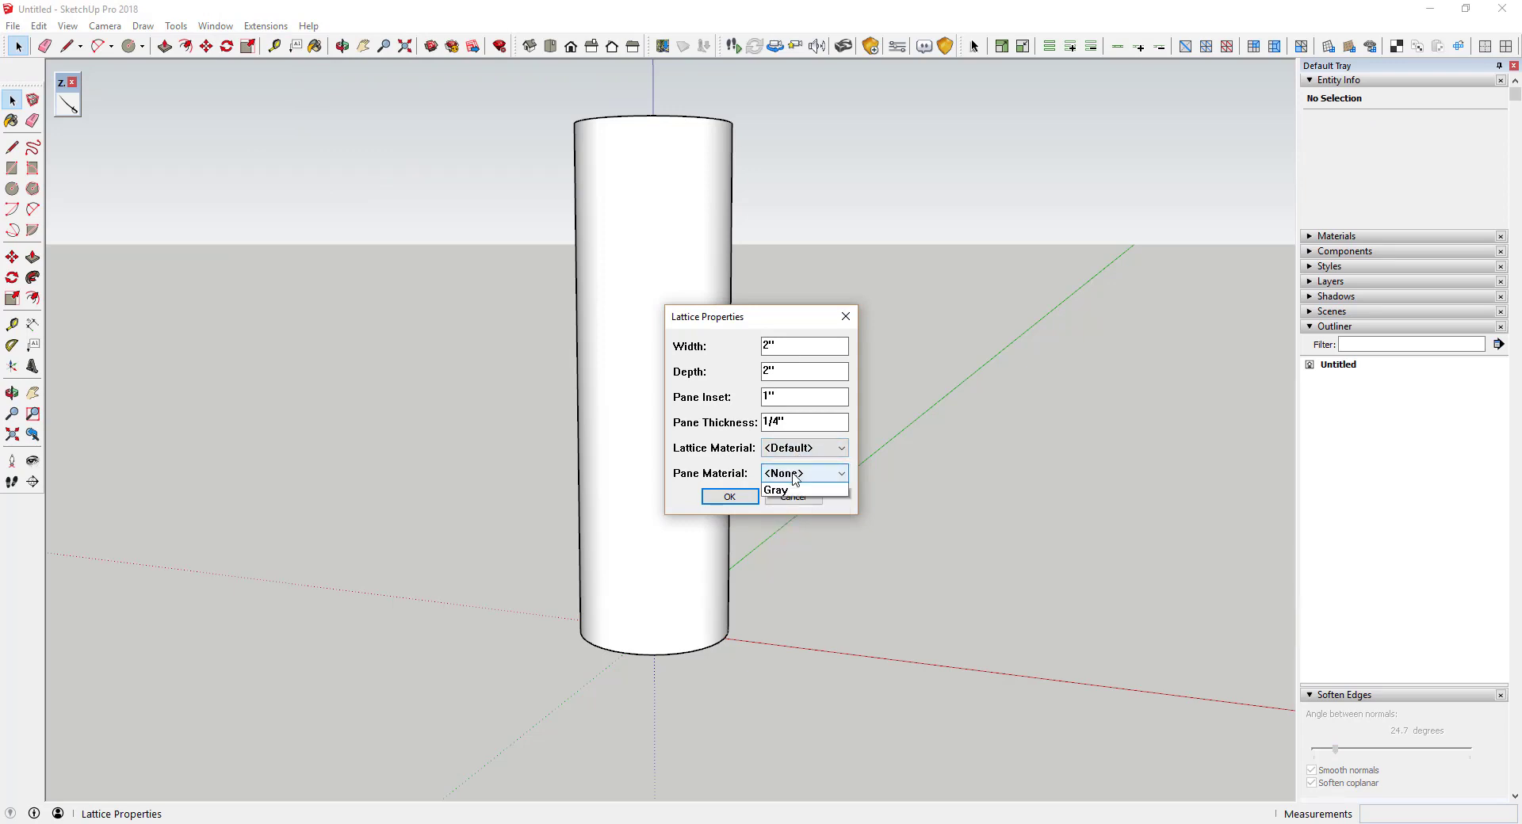
{"action": "left_click", "coordinate": [795, 476]}
{"action": "left_click", "coordinate": [795, 476]}
{"action": "left_click", "coordinate": [795, 514]}
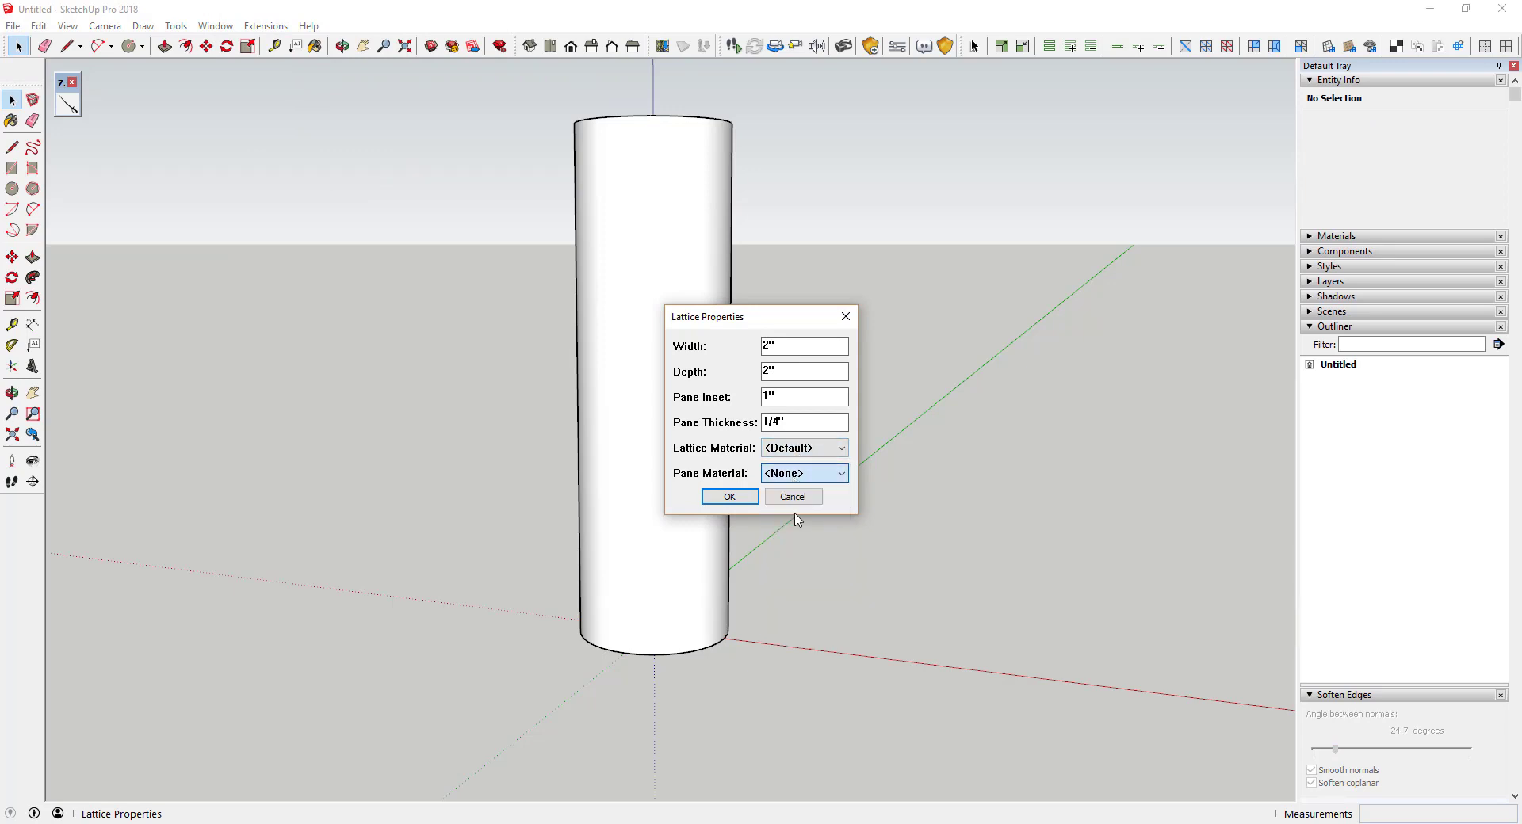
{"action": "left_click", "coordinate": [746, 494]}
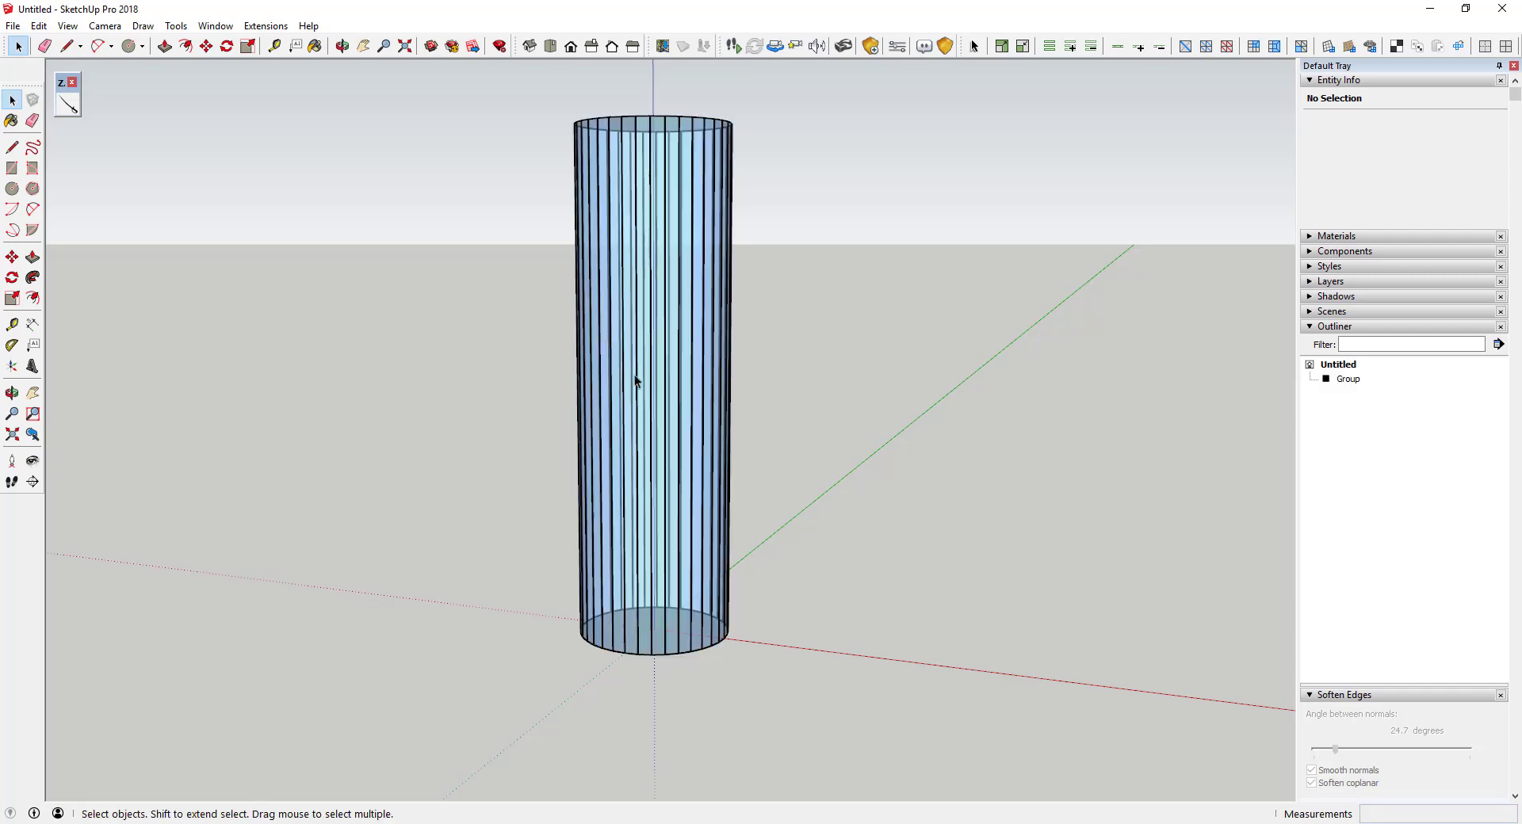
Step: Inspect the vertical members of the glass lattice up close, and undo the lattice
{"action": "scroll", "coordinate": [668, 499], "scroll_direction": "up", "scroll_amount": 8}
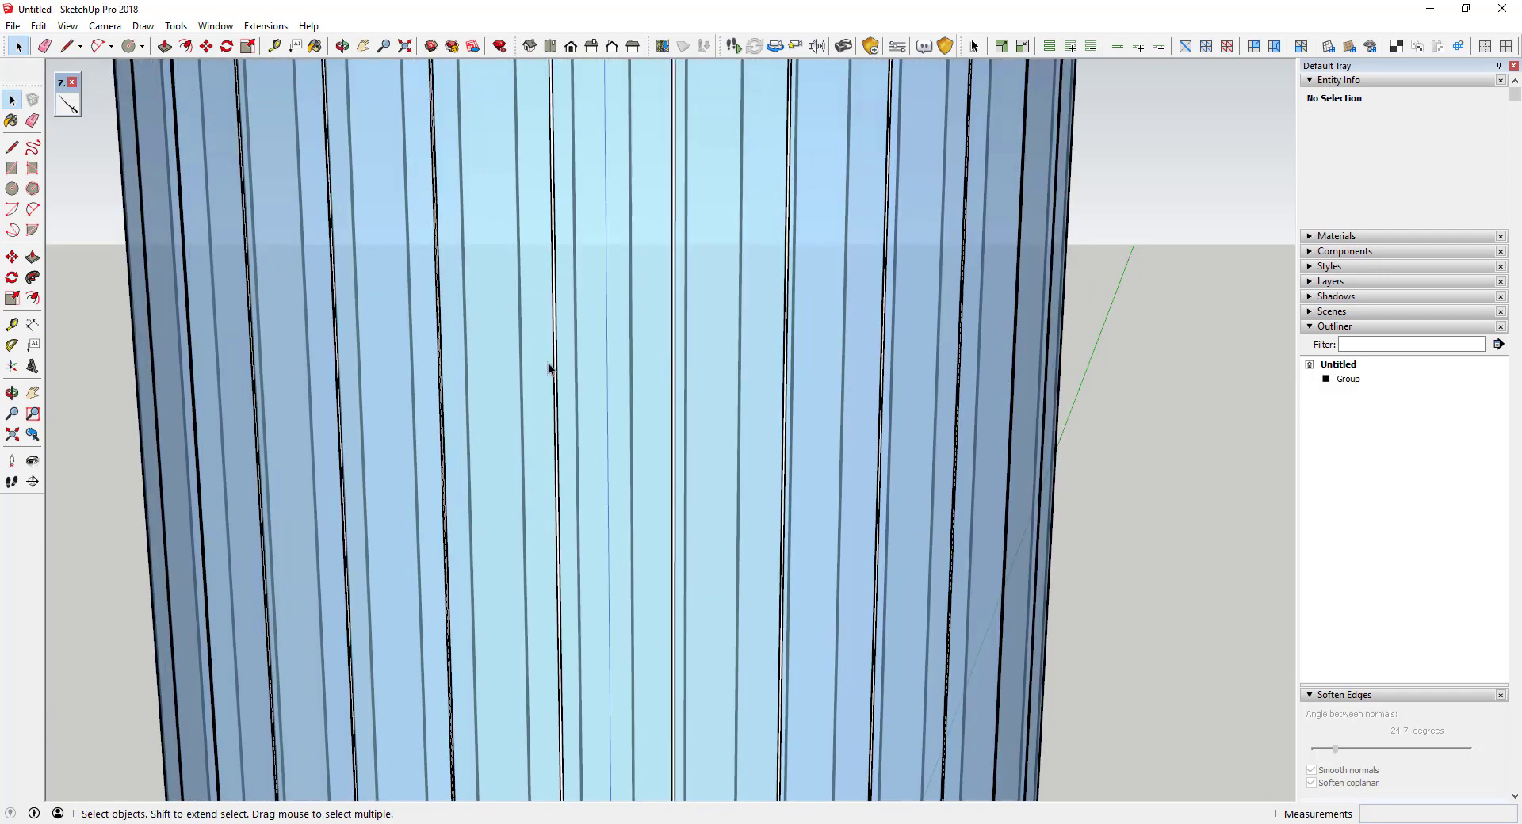
{"action": "middle_click", "coordinate": [592, 356]}
{"action": "scroll", "coordinate": [564, 354], "scroll_direction": "down", "scroll_amount": 10}
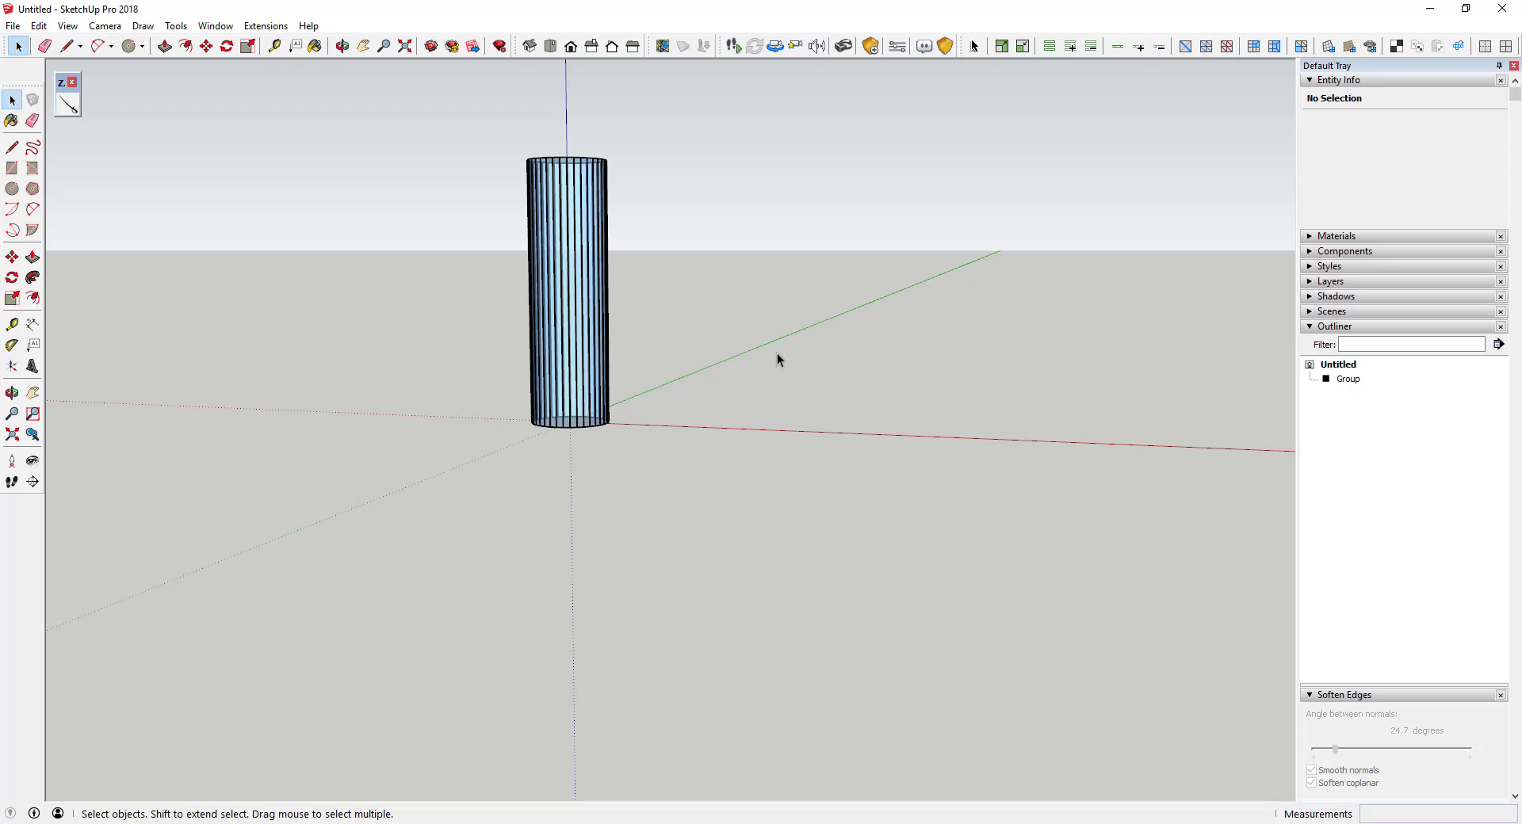
{"action": "scroll", "coordinate": [553, 259], "scroll_direction": "up", "scroll_amount": 4}
{"action": "key", "text": "ctrl+z"}
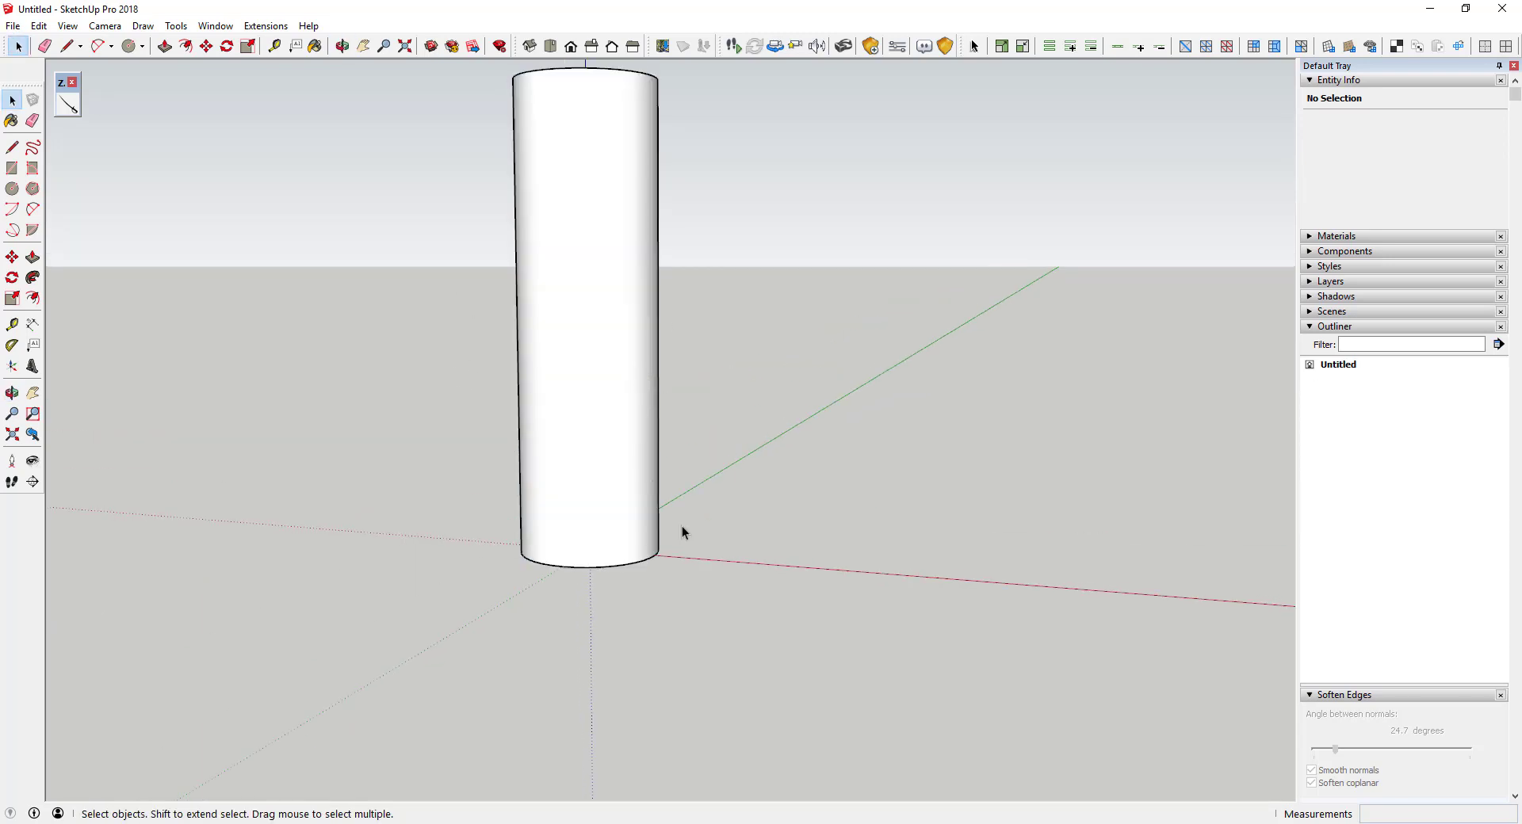
Step: Copy the cylinder's base circle 500' up to the top edge and divide the distance into 15 equal intervals with /15
{"action": "middle_click_drag", "start_coordinate": [681, 531], "coordinate": [712, 499]}
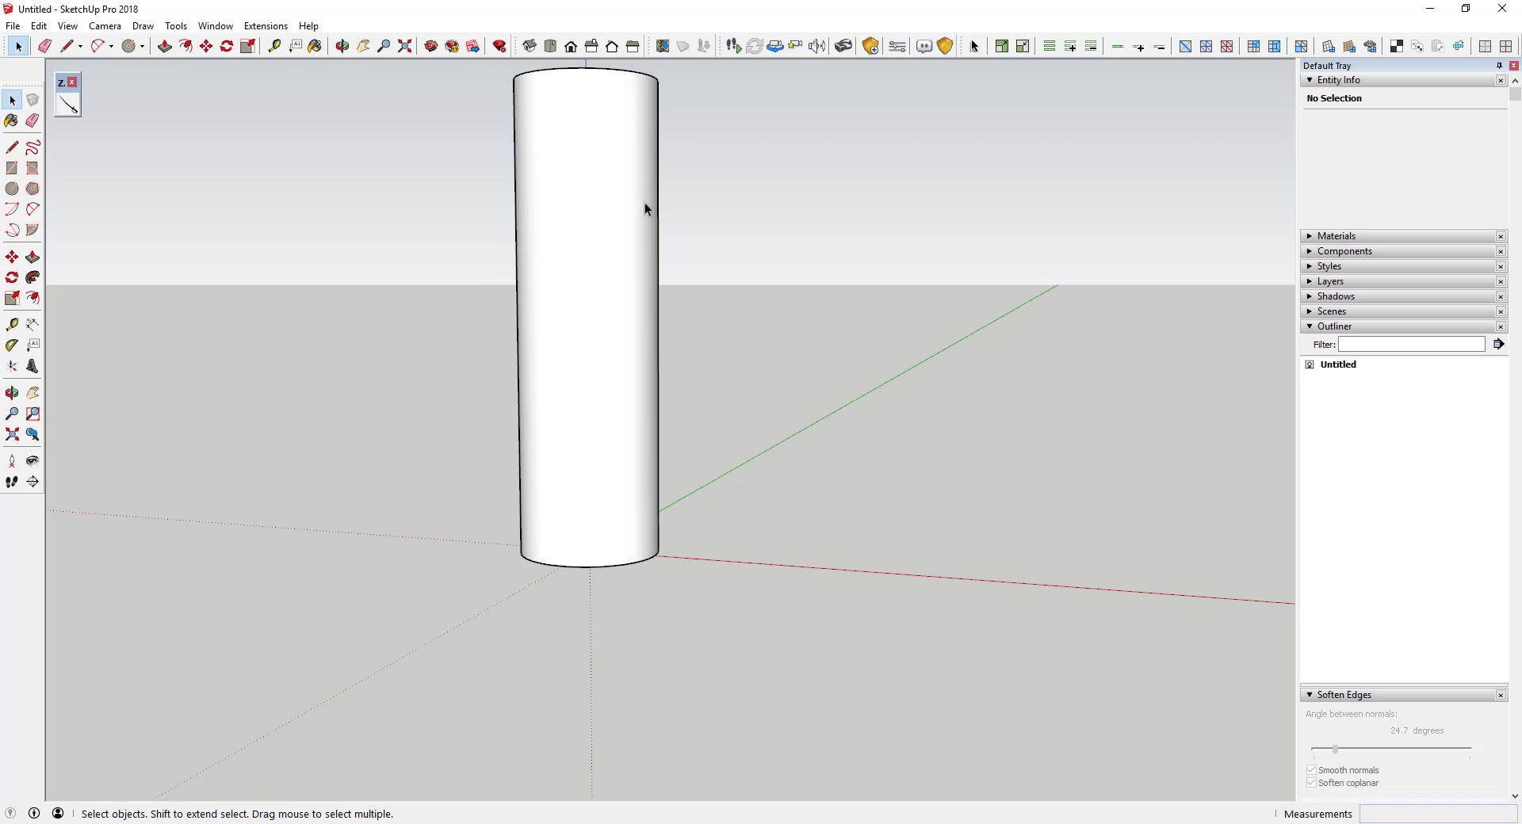
{"action": "left_click_drag", "start_coordinate": [440, 489], "coordinate": [852, 606]}
{"action": "middle_click_drag", "start_coordinate": [851, 605], "coordinate": [693, 458]}
{"action": "left_click", "coordinate": [583, 561]}
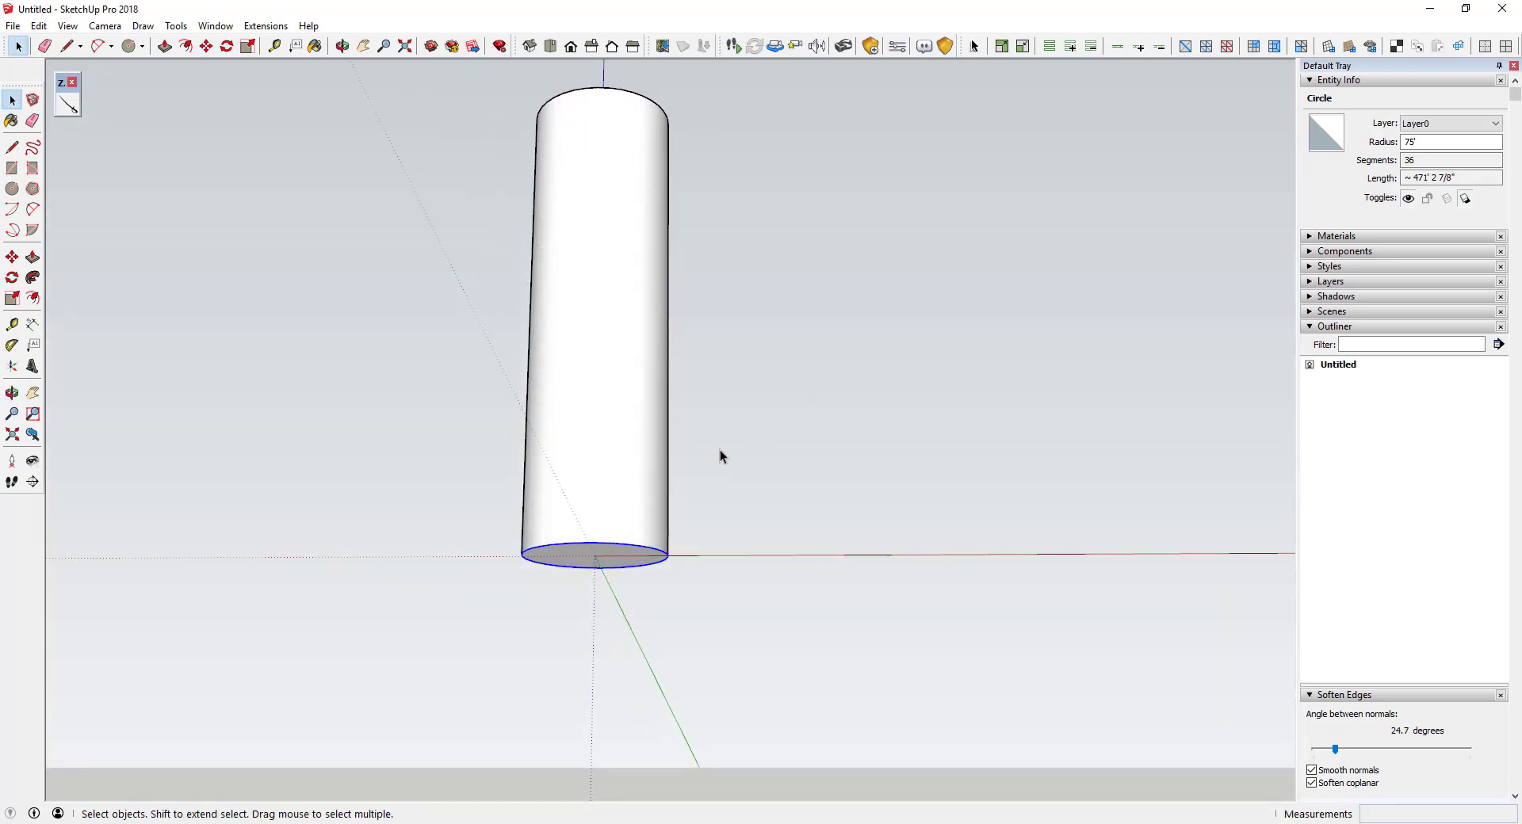
{"action": "middle_click_drag", "start_coordinate": [720, 452], "coordinate": [723, 498]}
{"action": "middle_click_drag", "start_coordinate": [754, 360], "coordinate": [599, 615]}
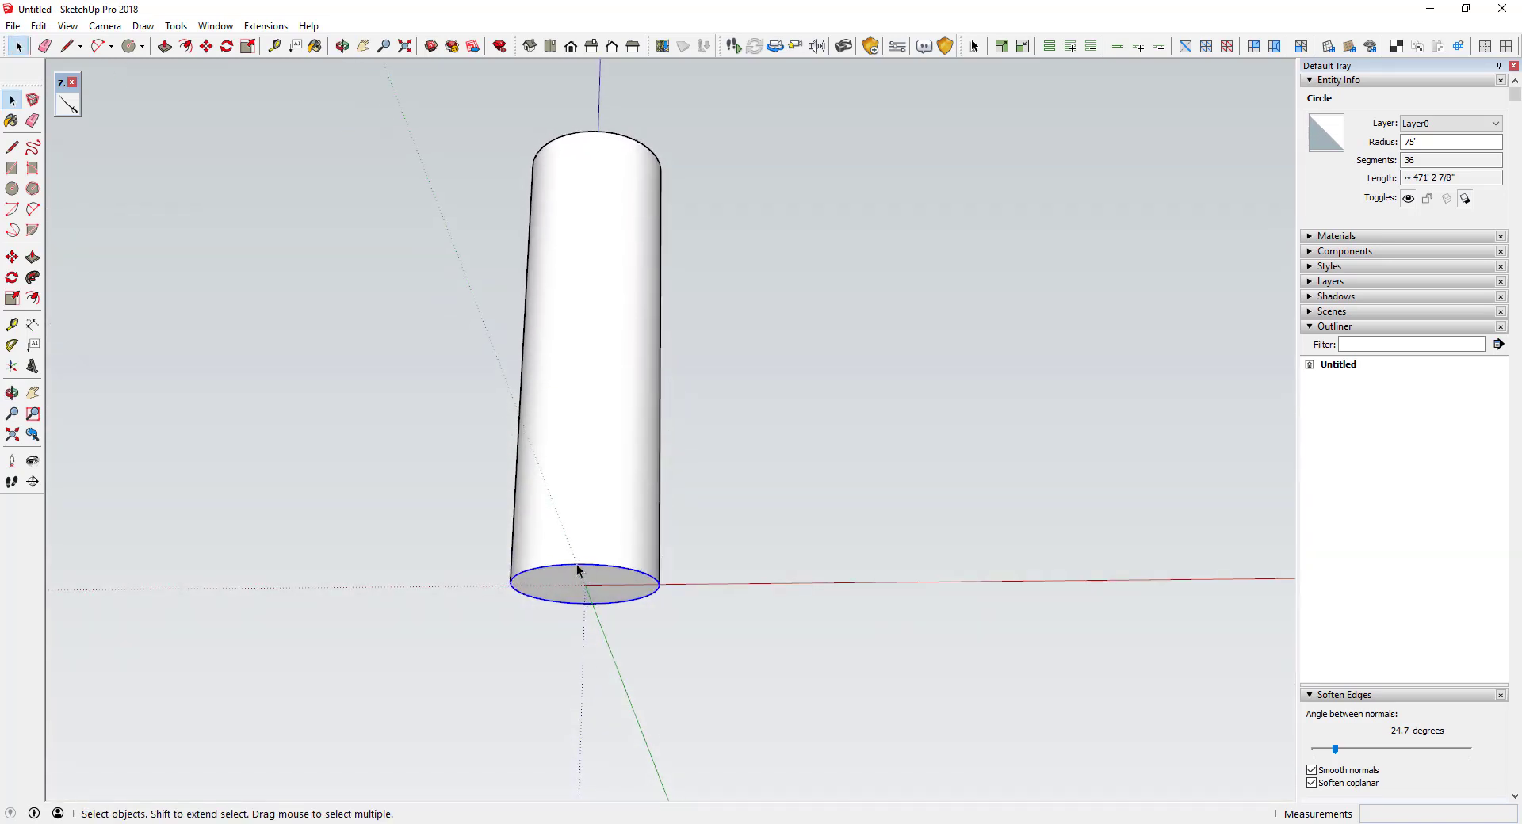
{"action": "key", "text": "m"}
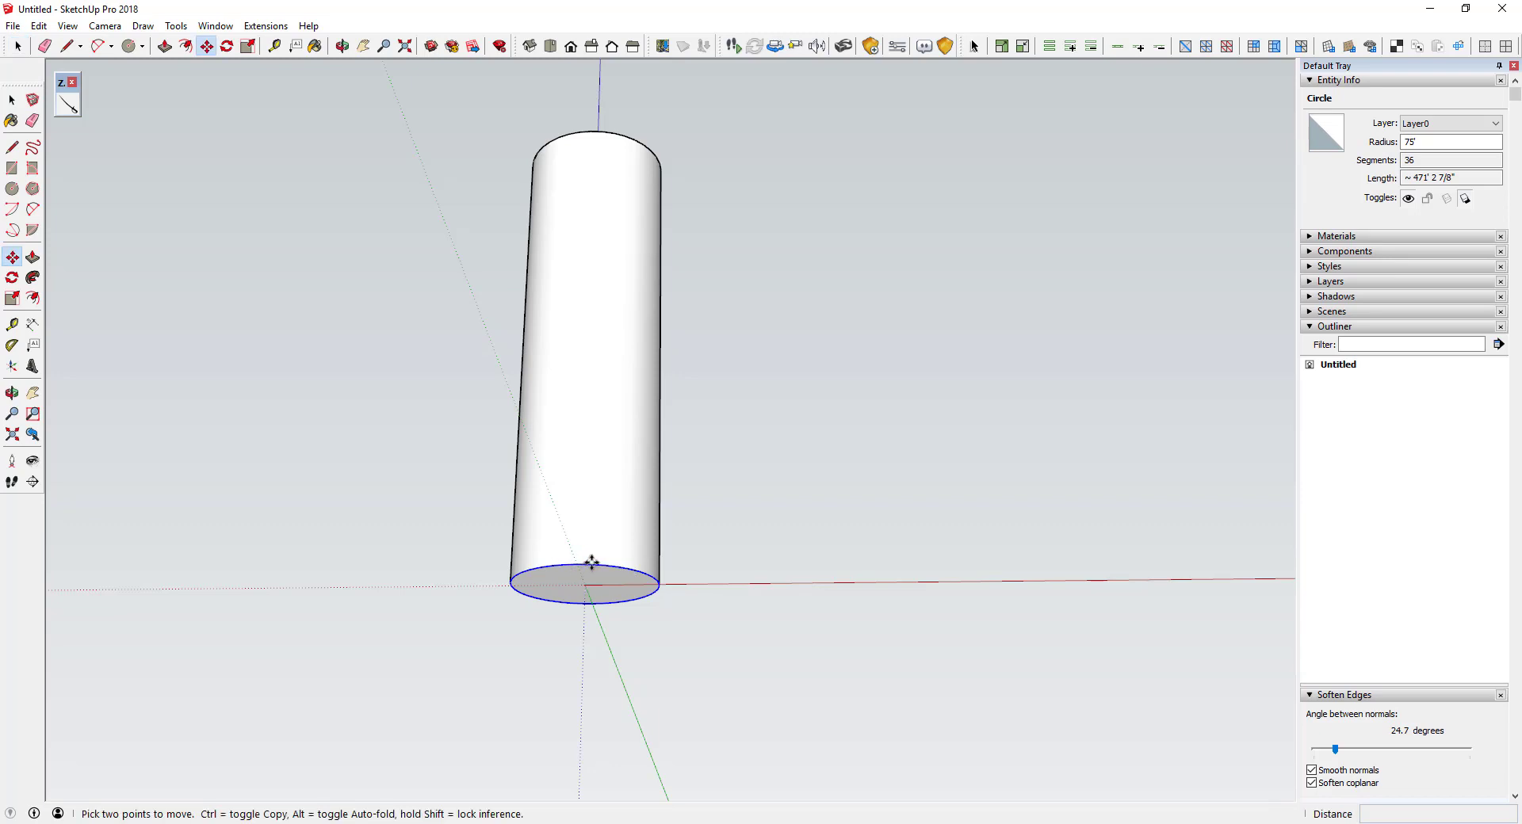
{"action": "left_click", "coordinate": [591, 563]}
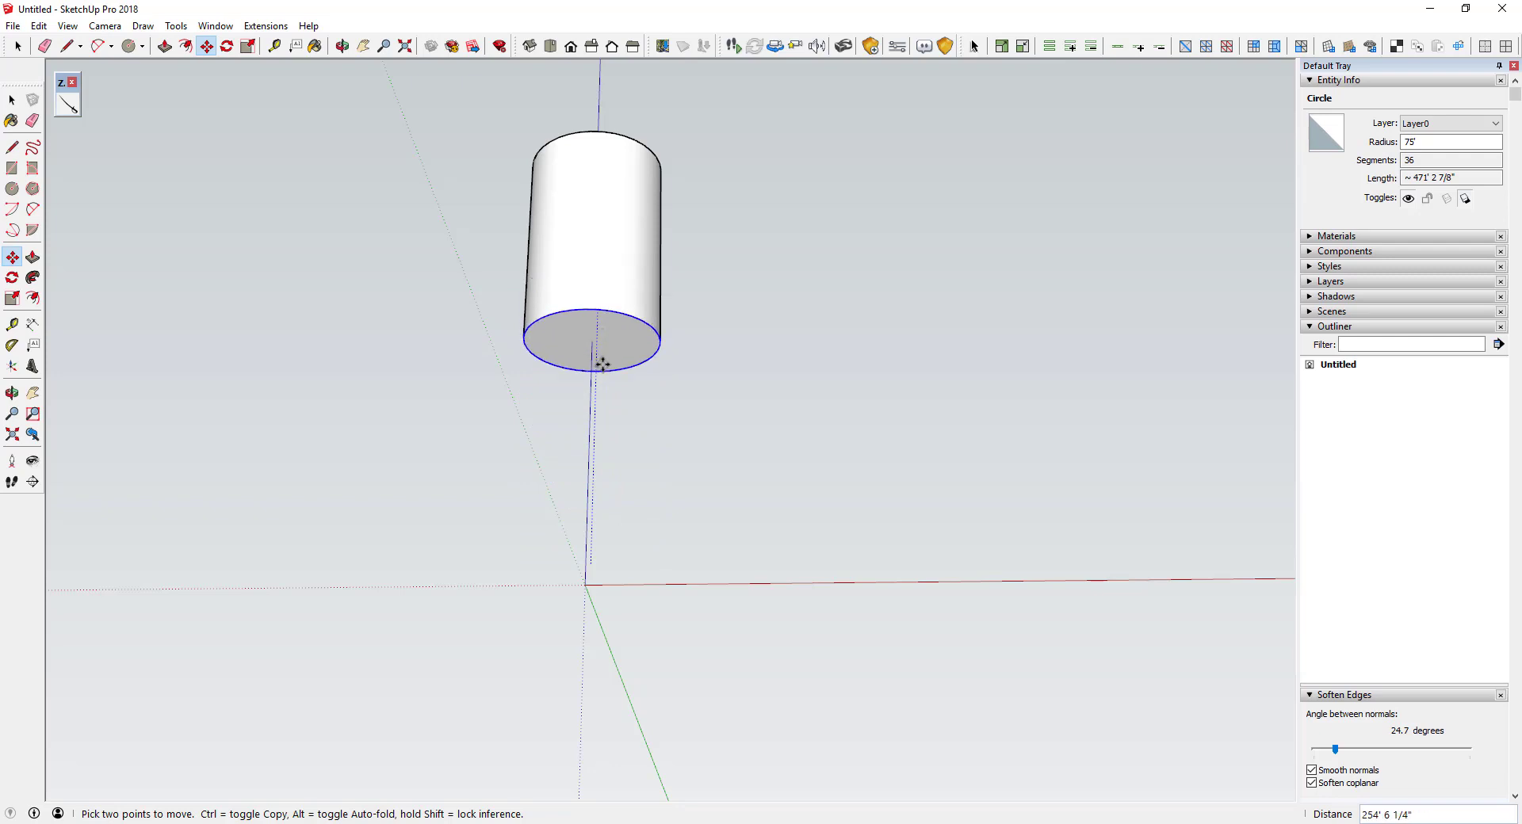
{"action": "key", "text": "ctrl"}
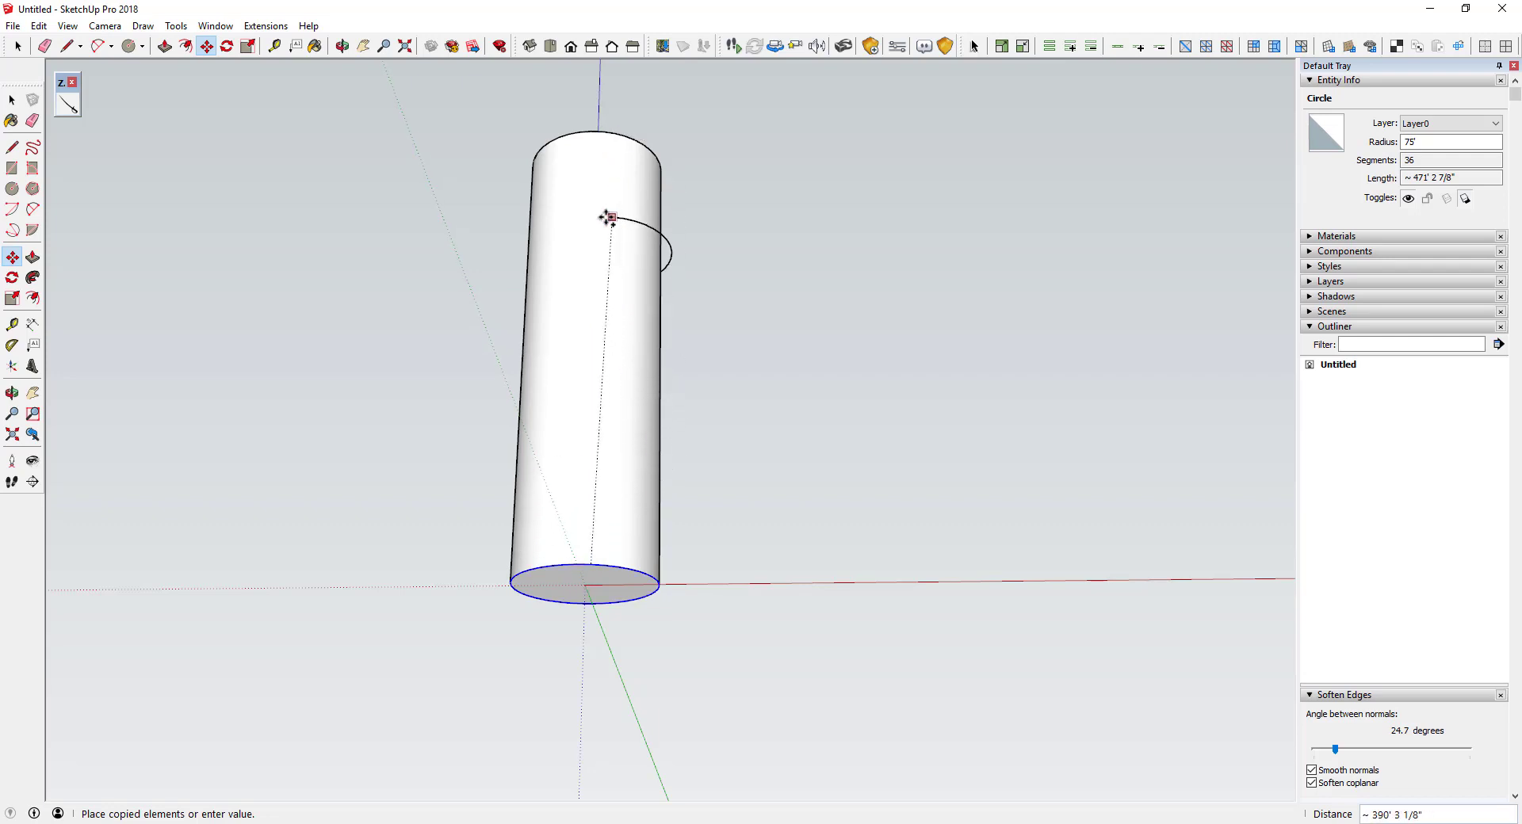
{"action": "left_click", "coordinate": [602, 131]}
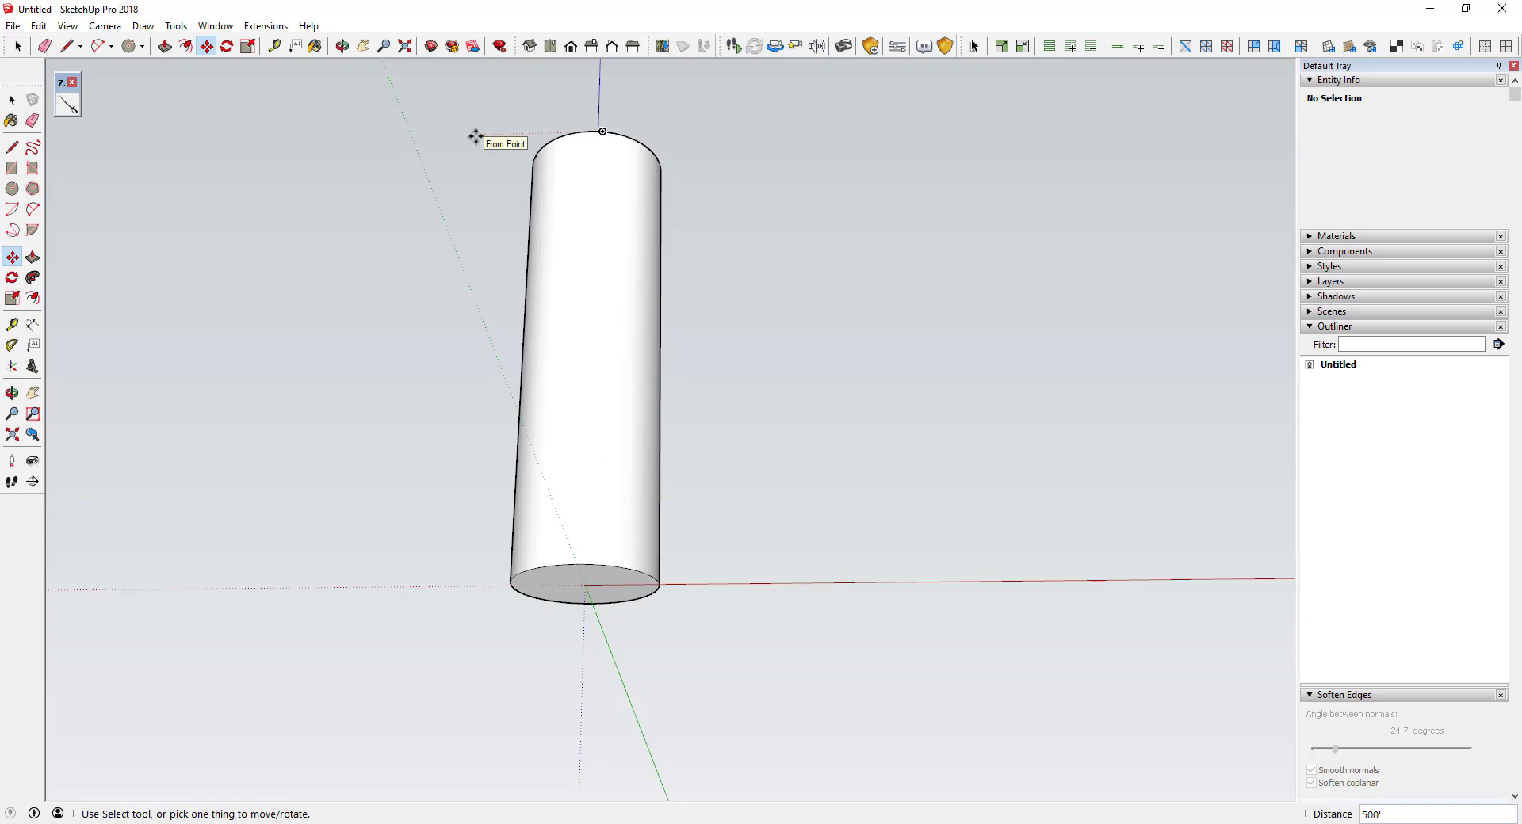
{"action": "key", "text": "Return"}
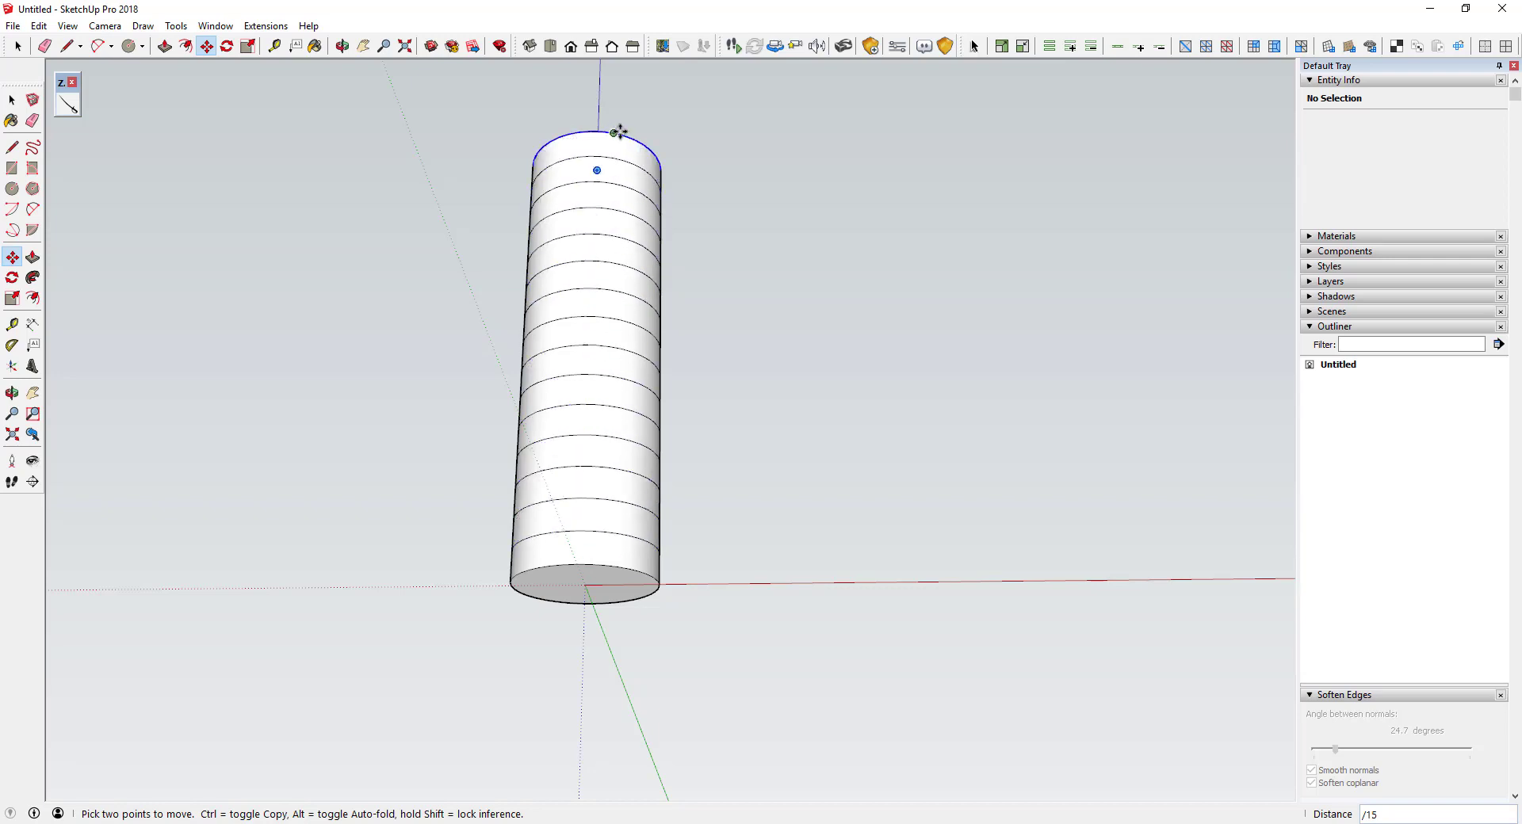
{"action": "left_click", "coordinate": [618, 173]}
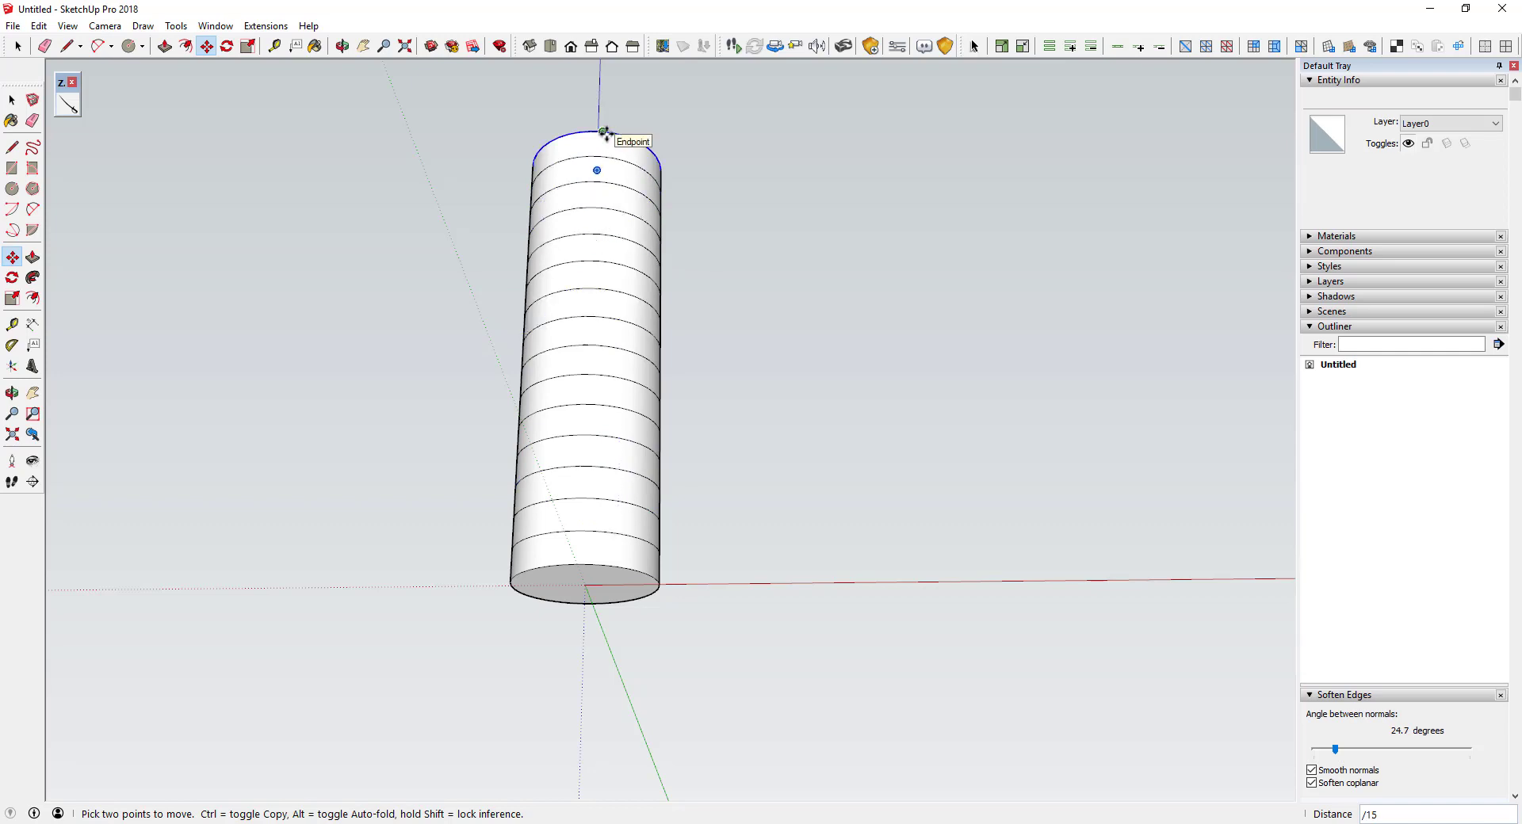
{"action": "middle_click_drag", "start_coordinate": [615, 143], "coordinate": [615, 425]}
{"action": "key", "text": "space"}
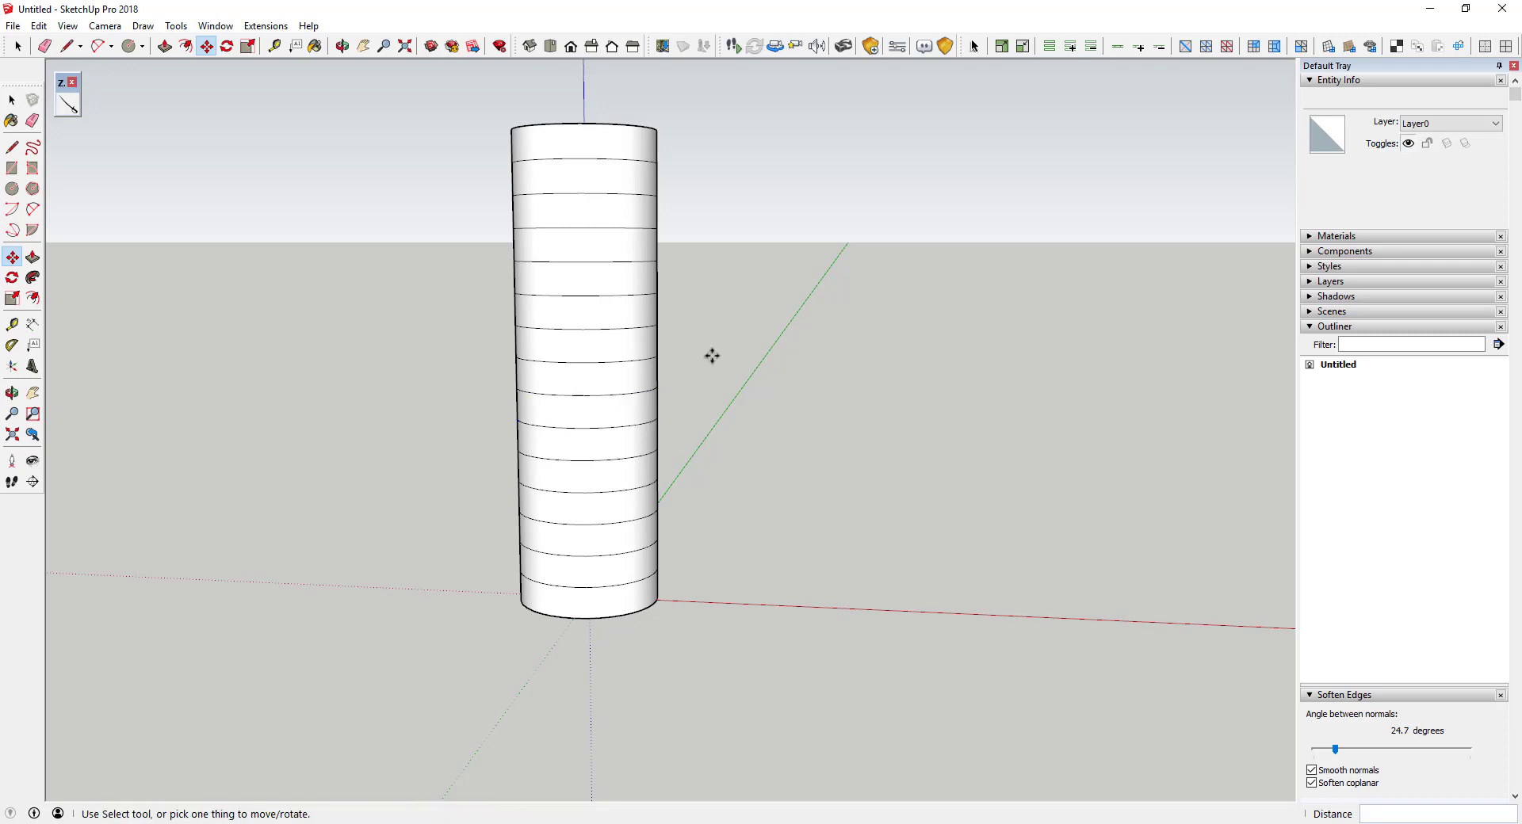
{"action": "left_click", "coordinate": [713, 358]}
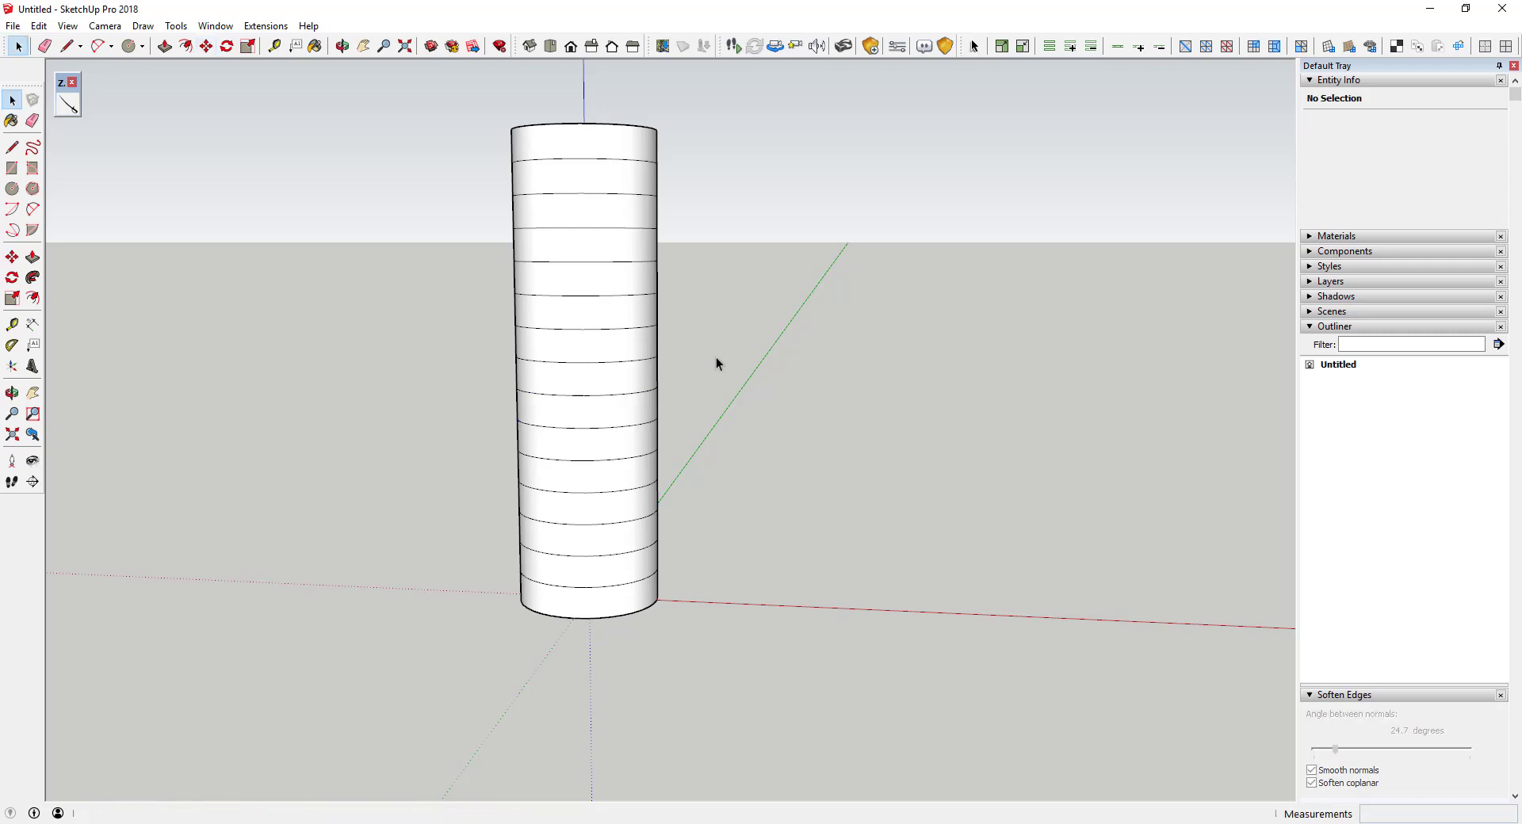
Step: Show hidden geometry and run Lattice Maker on the whole divided cylinder with 2" width and depth and Glass as pane material
{"action": "left_click", "coordinate": [105, 26]}
{"action": "mouse_move", "coordinate": [67, 25]}
{"action": "left_click", "coordinate": [104, 85]}
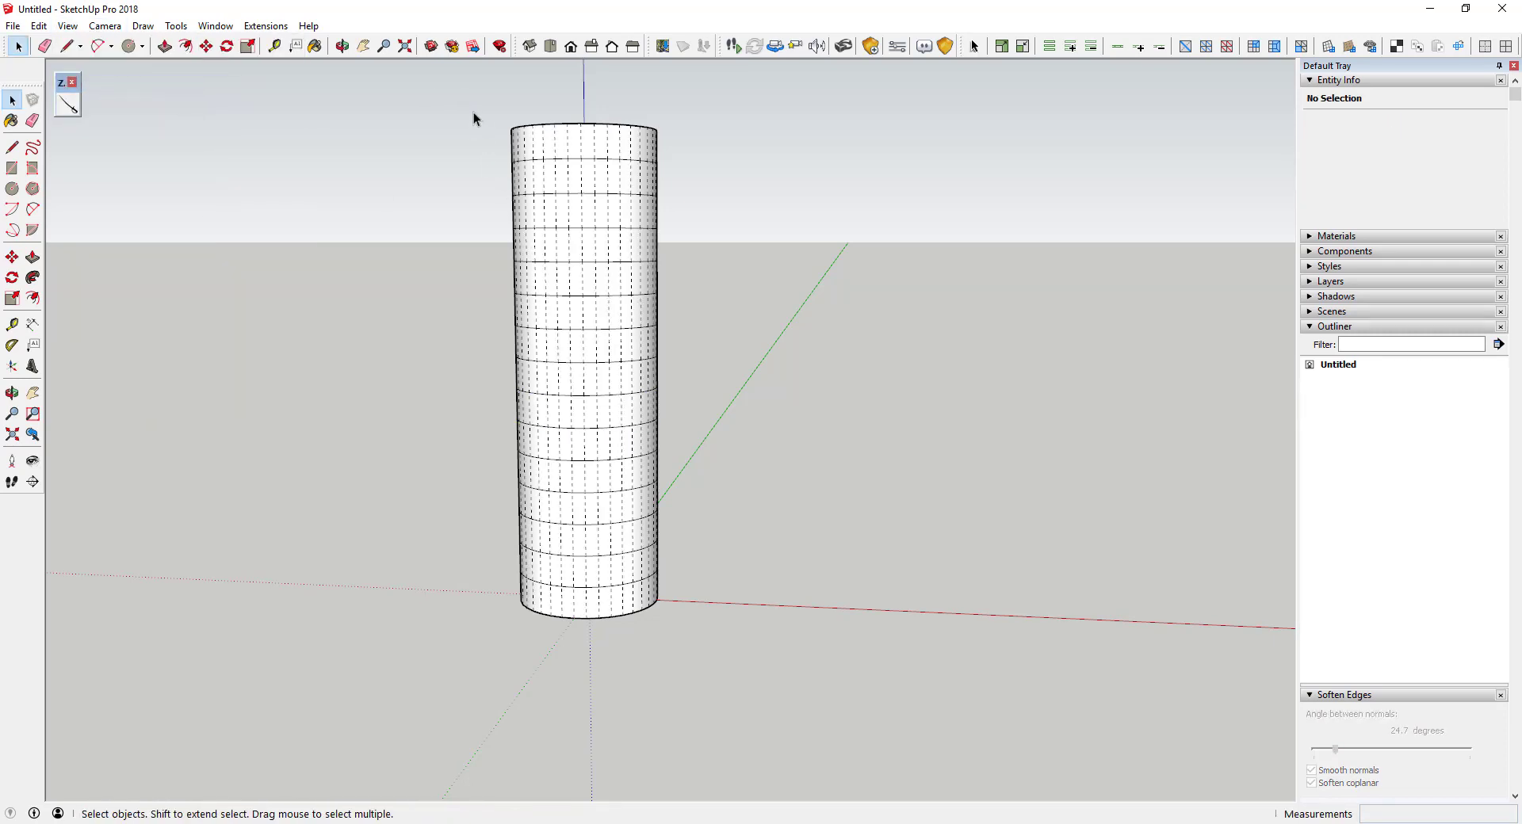
{"action": "left_click_drag", "start_coordinate": [466, 101], "coordinate": [773, 652]}
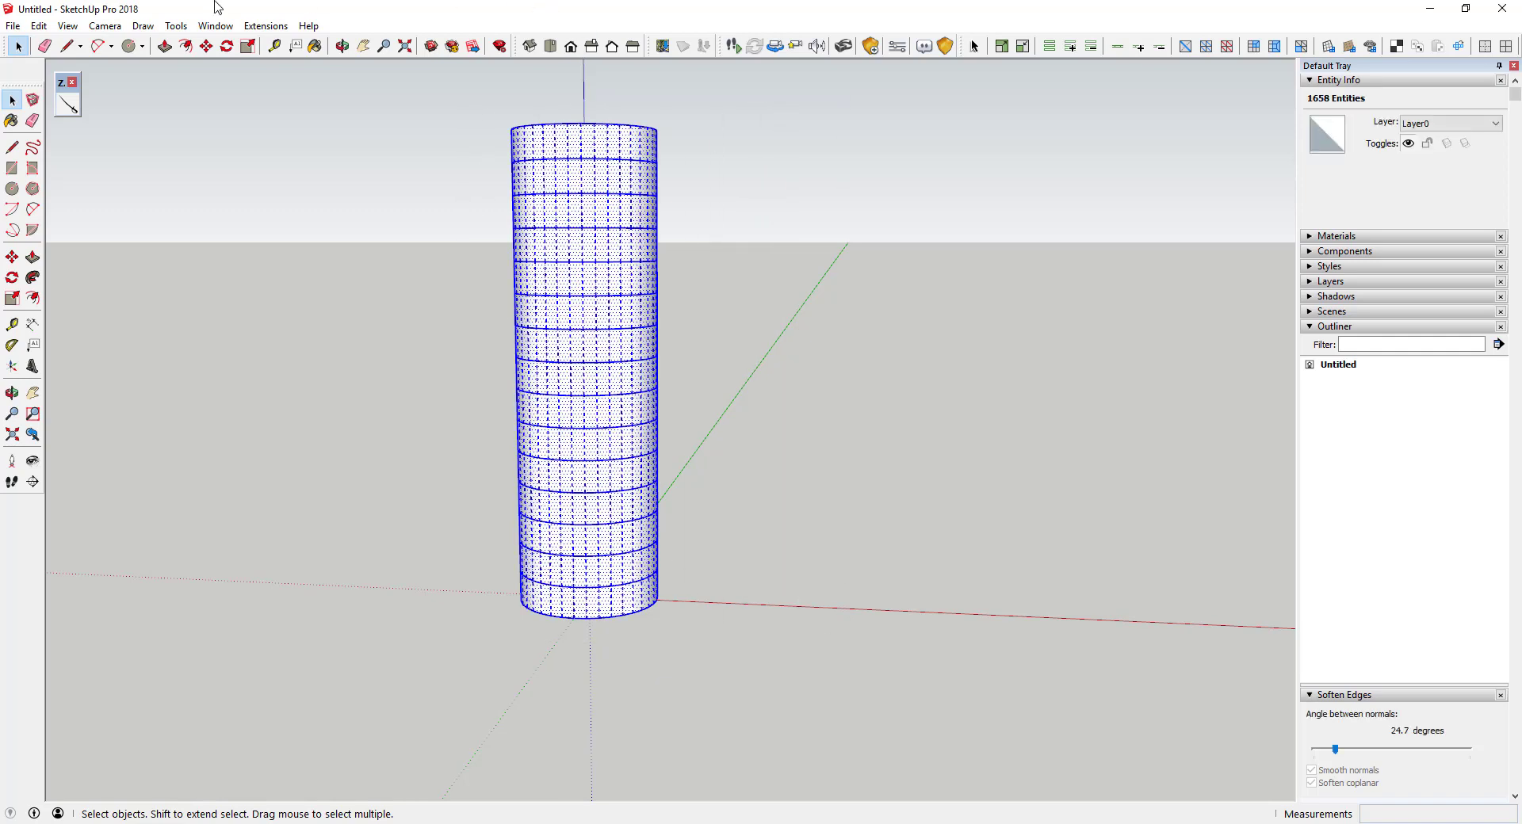
{"action": "left_click", "coordinate": [265, 26]}
{"action": "left_click", "coordinate": [315, 168]}
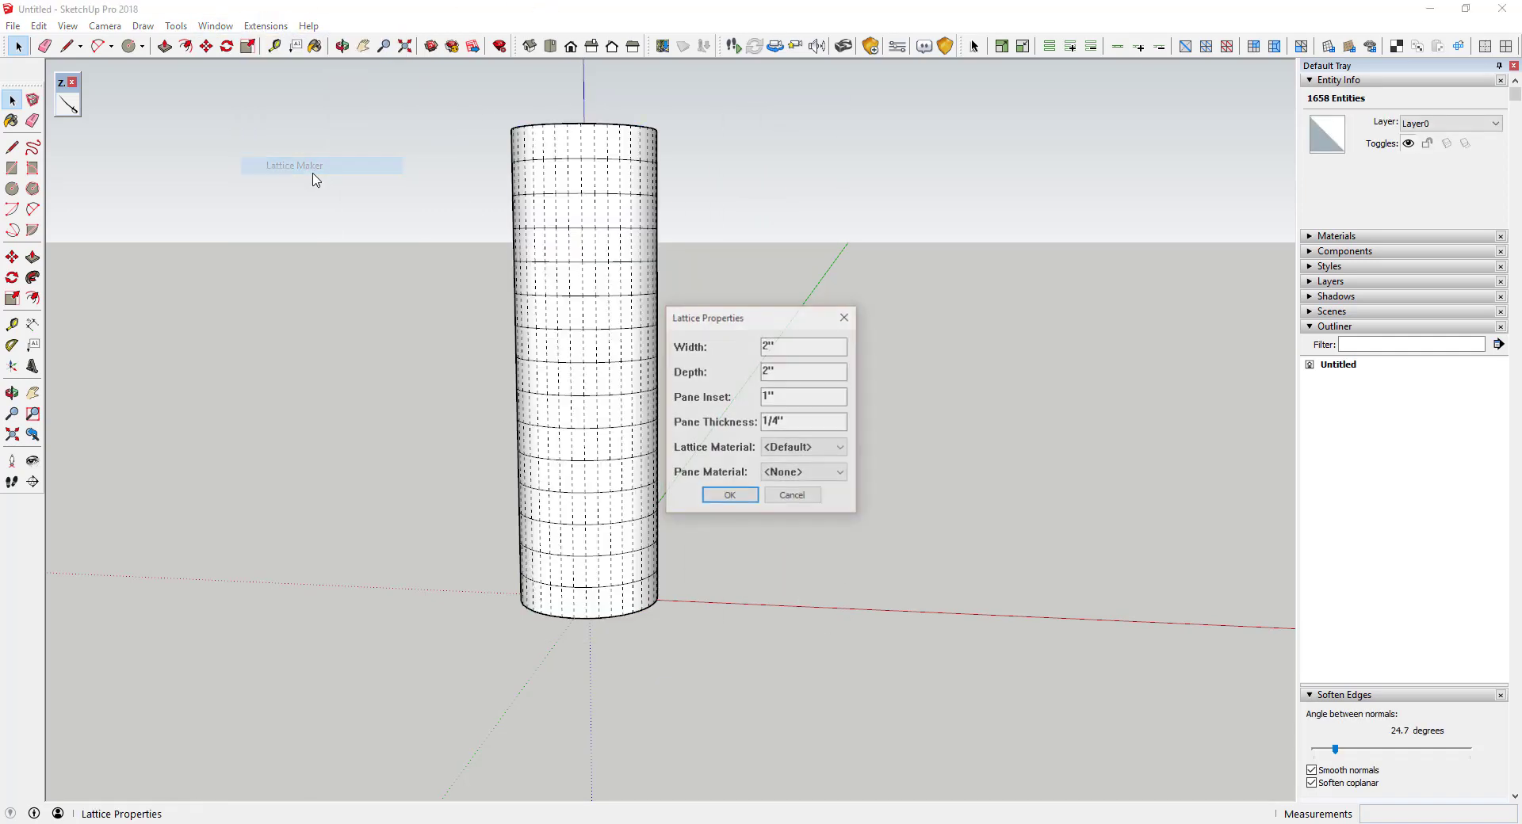
{"action": "left_click", "coordinate": [793, 478]}
{"action": "left_click", "coordinate": [793, 519]}
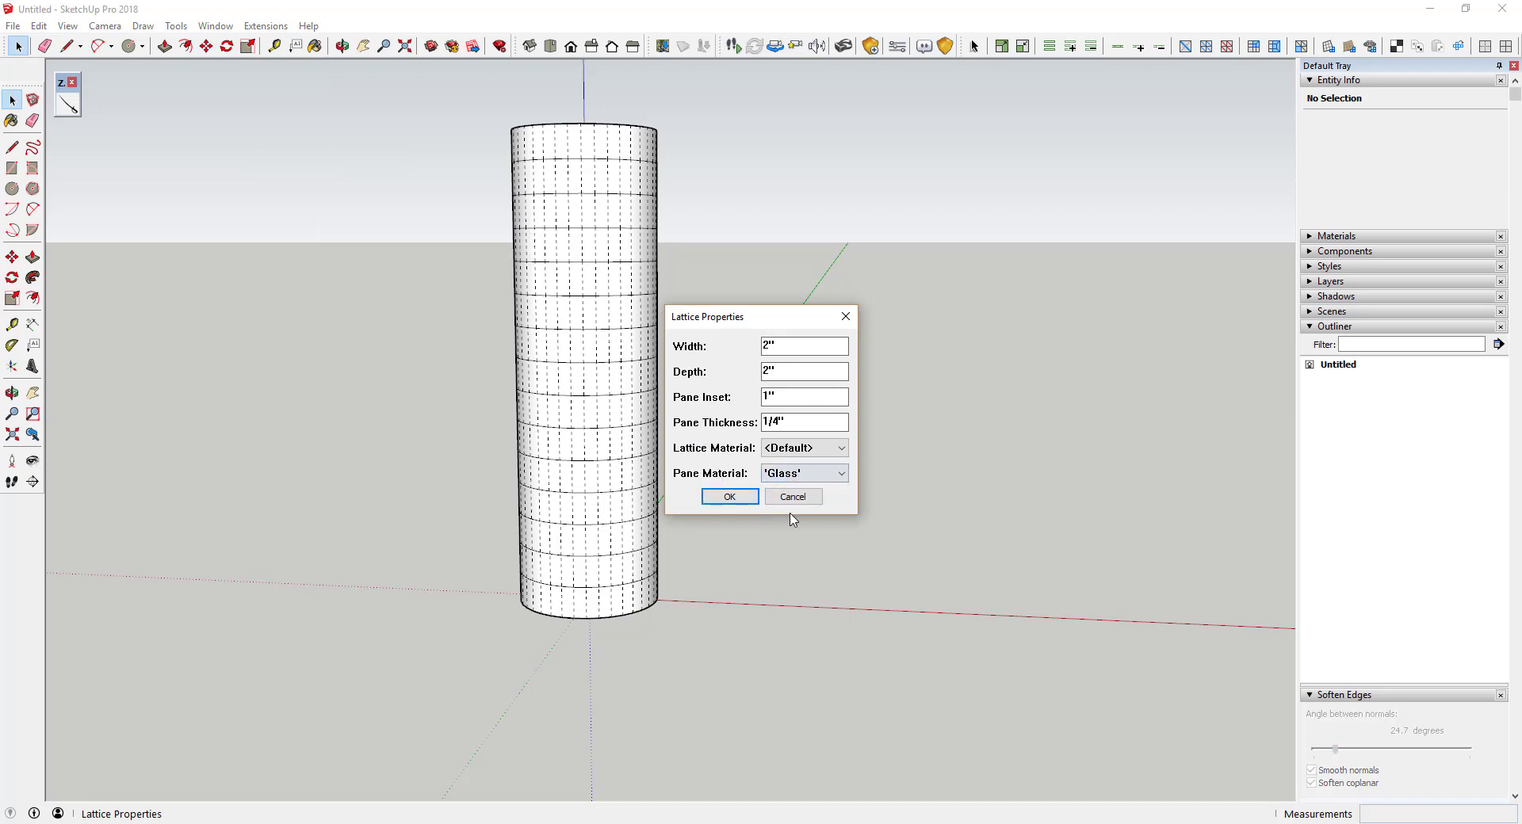
{"action": "left_click", "coordinate": [728, 498]}
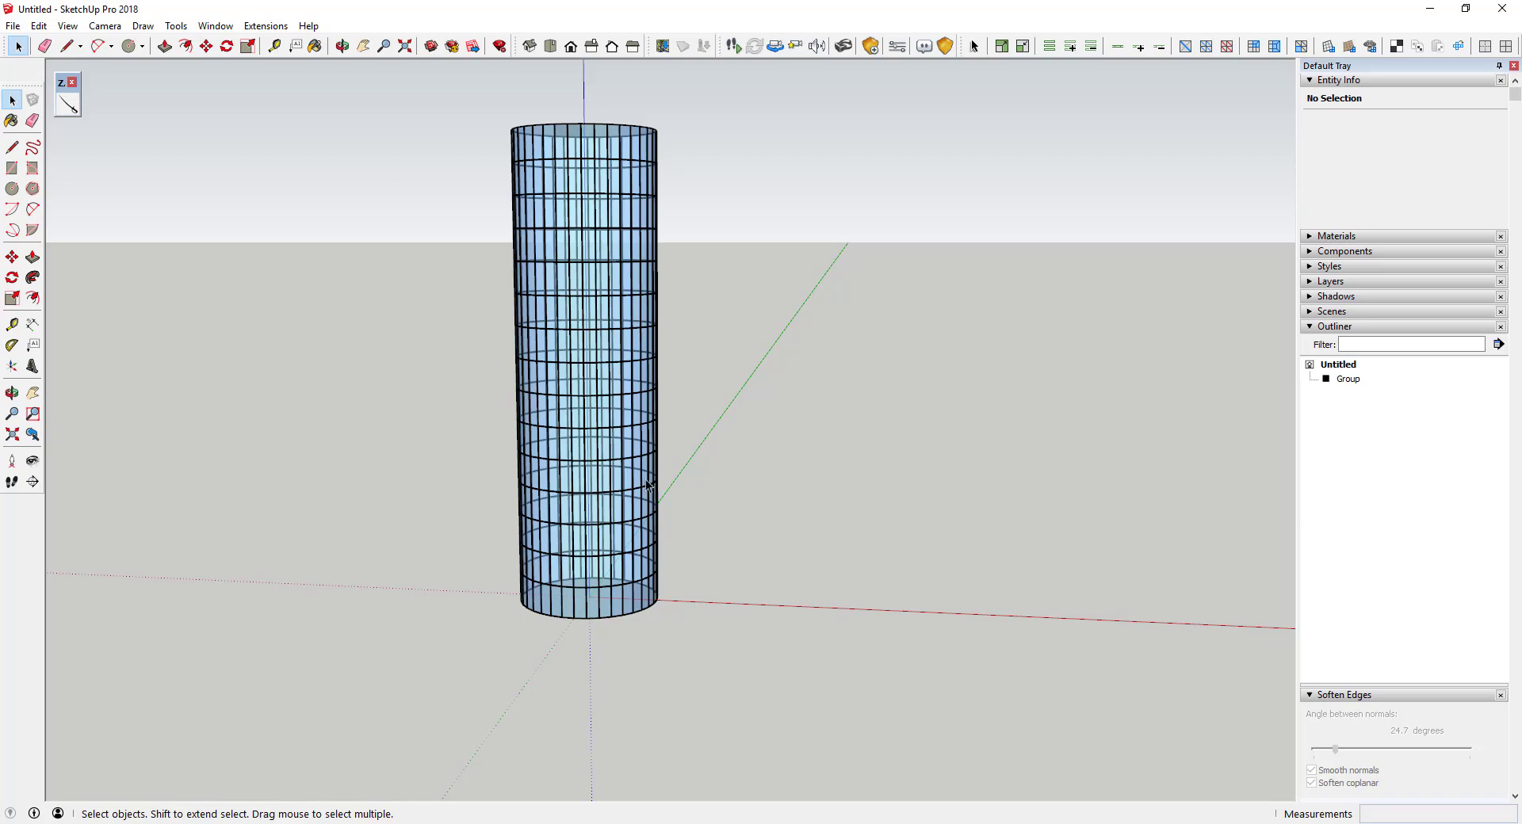
Step: Examine the lattice's horizontal and vertical members and the glass panes set between them, up close and from several sides
{"action": "scroll", "coordinate": [631, 441], "scroll_direction": "up", "scroll_amount": 8}
{"action": "scroll", "coordinate": [502, 417], "scroll_direction": "up", "scroll_amount": 2}
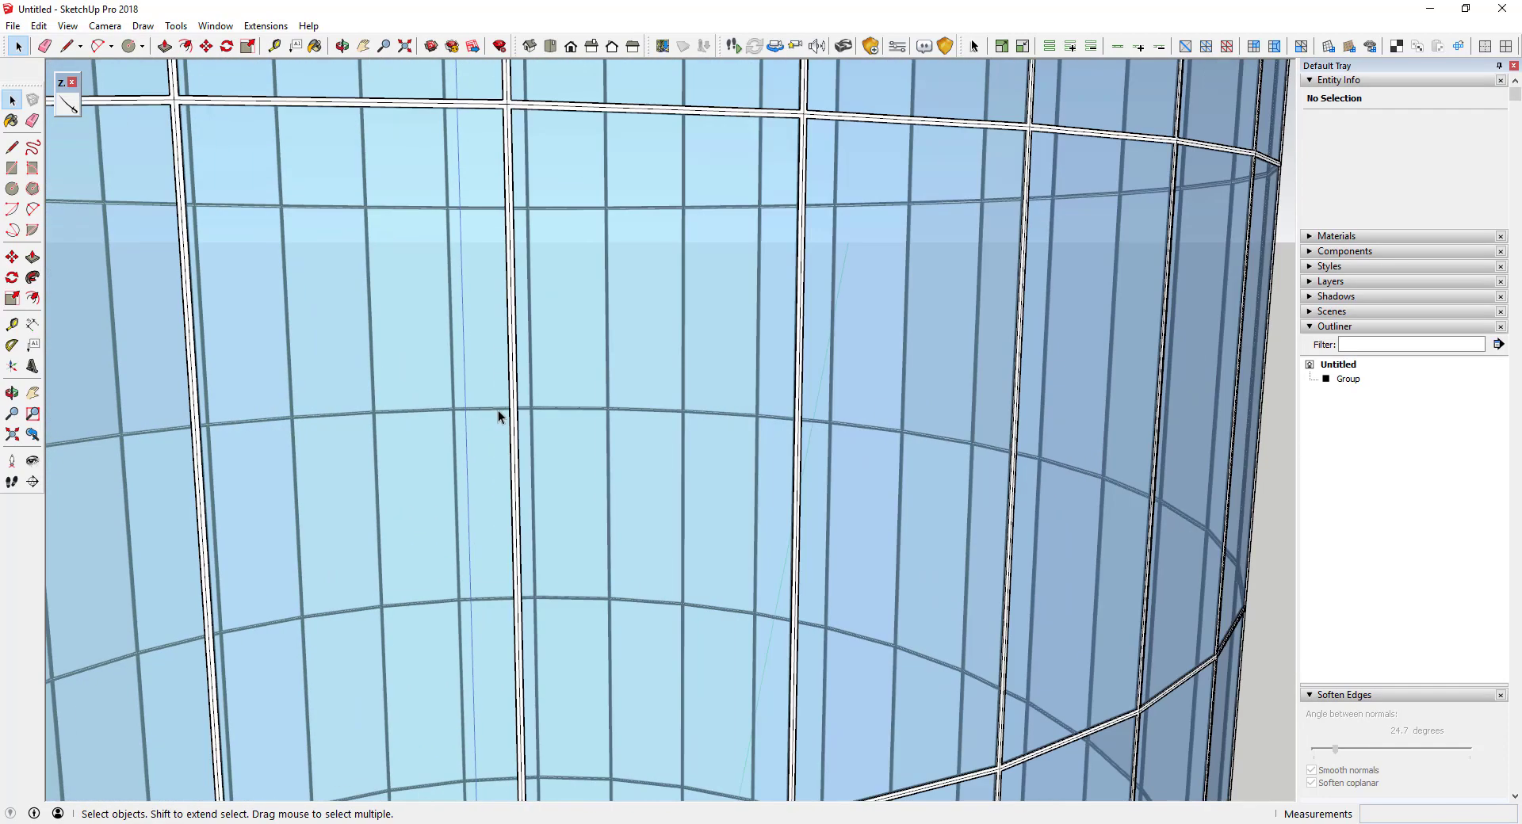
{"action": "middle_click_drag", "start_coordinate": [498, 411], "coordinate": [1477, 407]}
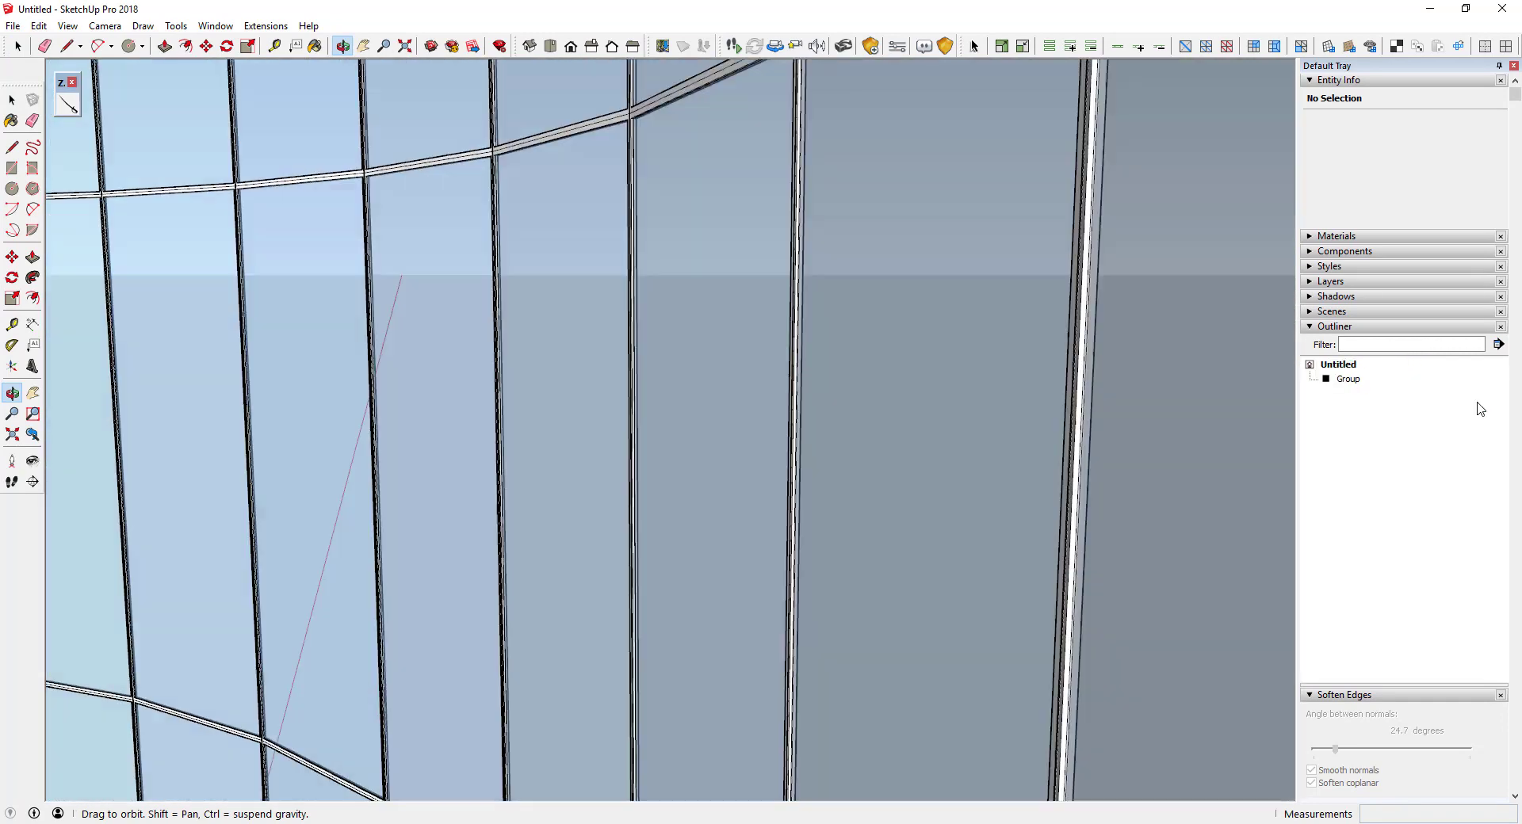
{"action": "scroll", "coordinate": [554, 174], "scroll_direction": "up", "scroll_amount": 6}
{"action": "middle_click_drag", "start_coordinate": [553, 184], "coordinate": [510, 238]}
{"action": "scroll", "coordinate": [526, 143], "scroll_direction": "up", "scroll_amount": 3}
{"action": "scroll", "coordinate": [511, 156], "scroll_direction": "up", "scroll_amount": 2}
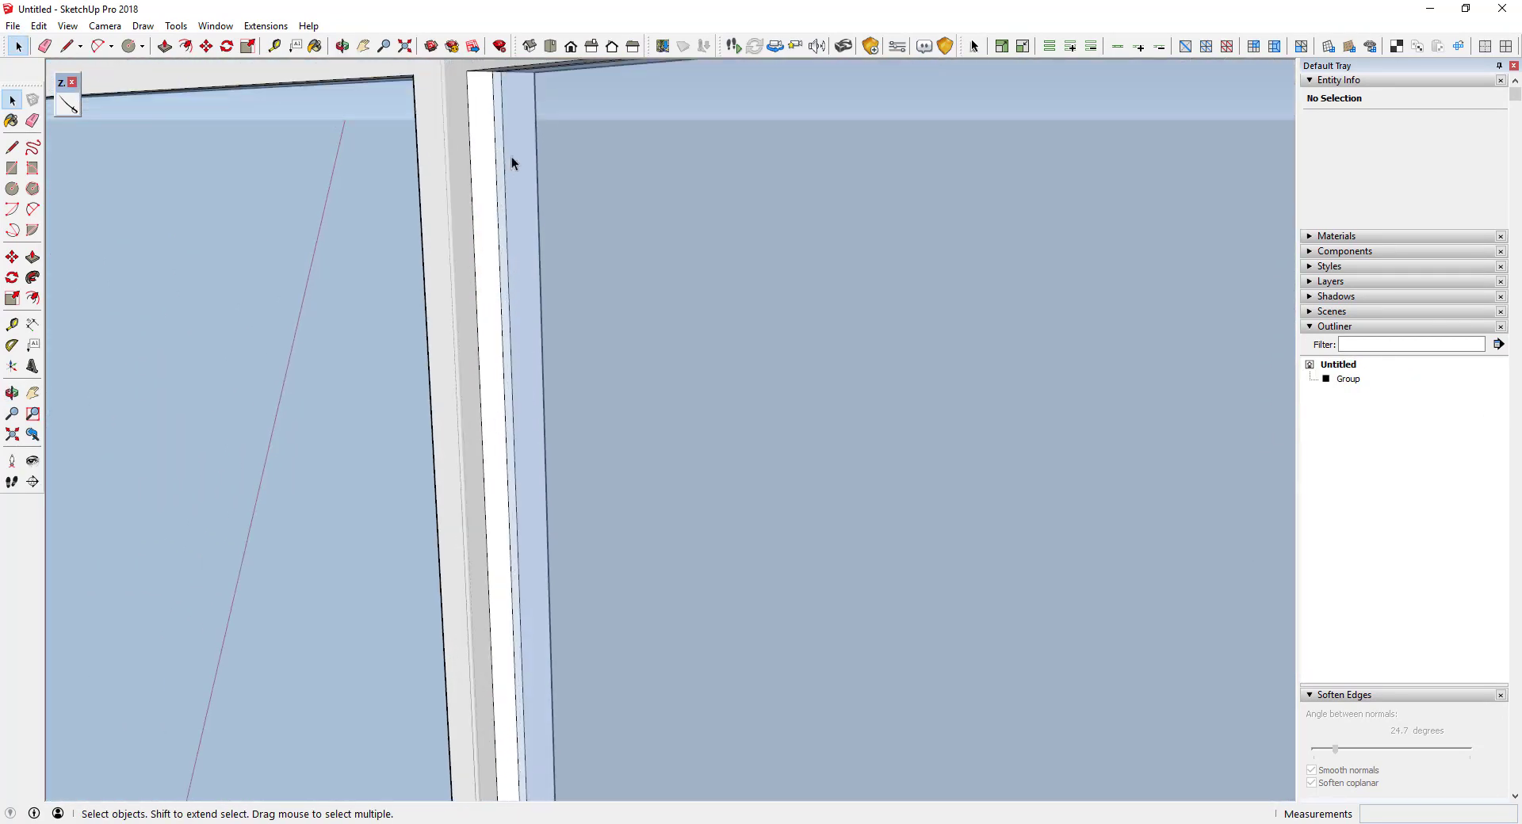
{"action": "middle_click_drag", "start_coordinate": [513, 159], "coordinate": [730, 252]}
{"action": "scroll", "coordinate": [496, 233], "scroll_direction": "down", "scroll_amount": 2}
{"action": "scroll", "coordinate": [659, 296], "scroll_direction": "down", "scroll_amount": 4}
{"action": "scroll", "coordinate": [721, 363], "scroll_direction": "down", "scroll_amount": 6}
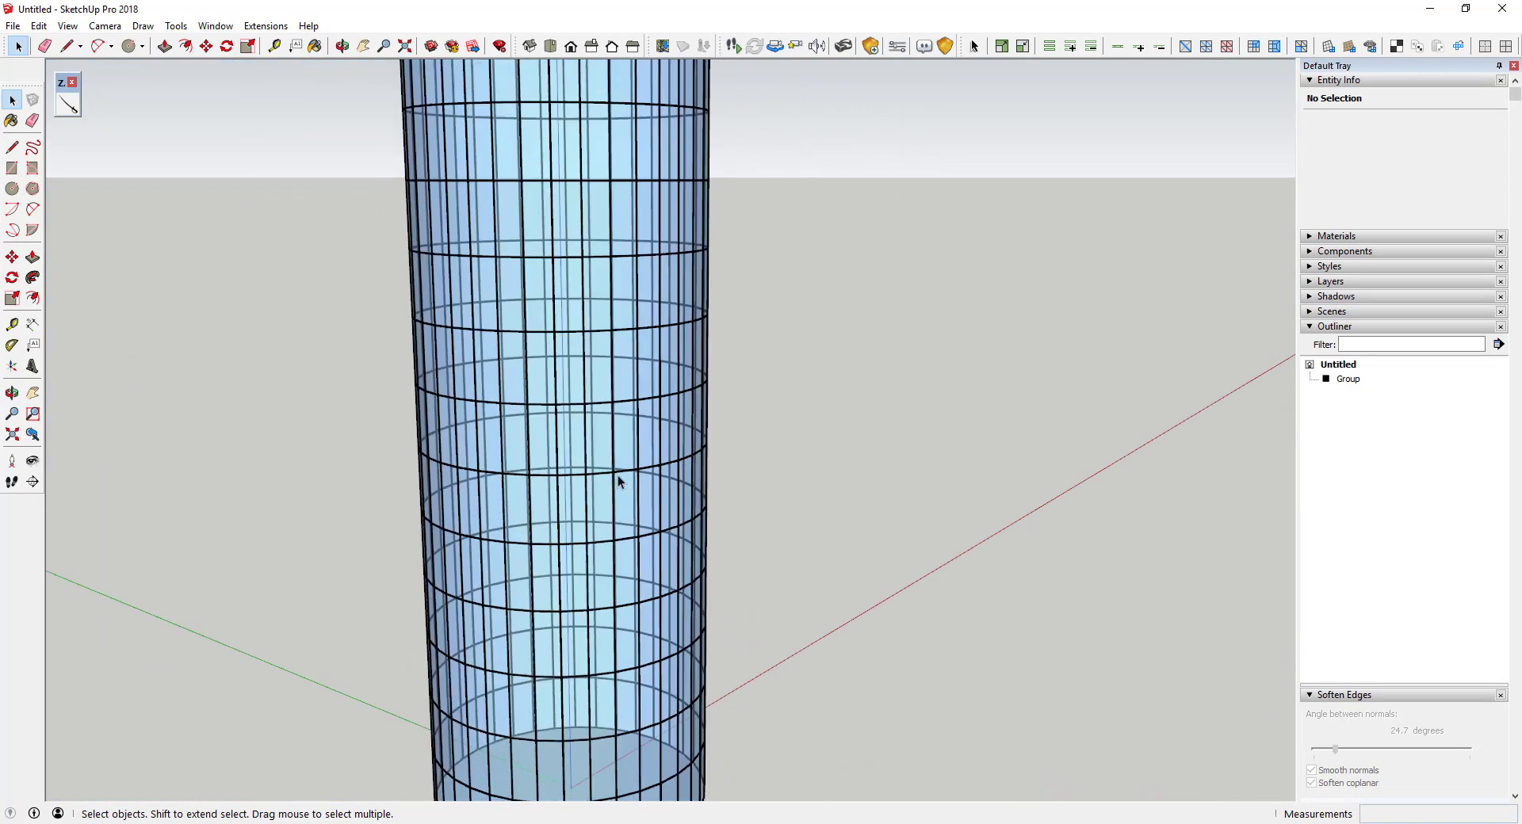
{"action": "scroll", "coordinate": [824, 448], "scroll_direction": "up", "scroll_amount": 2}
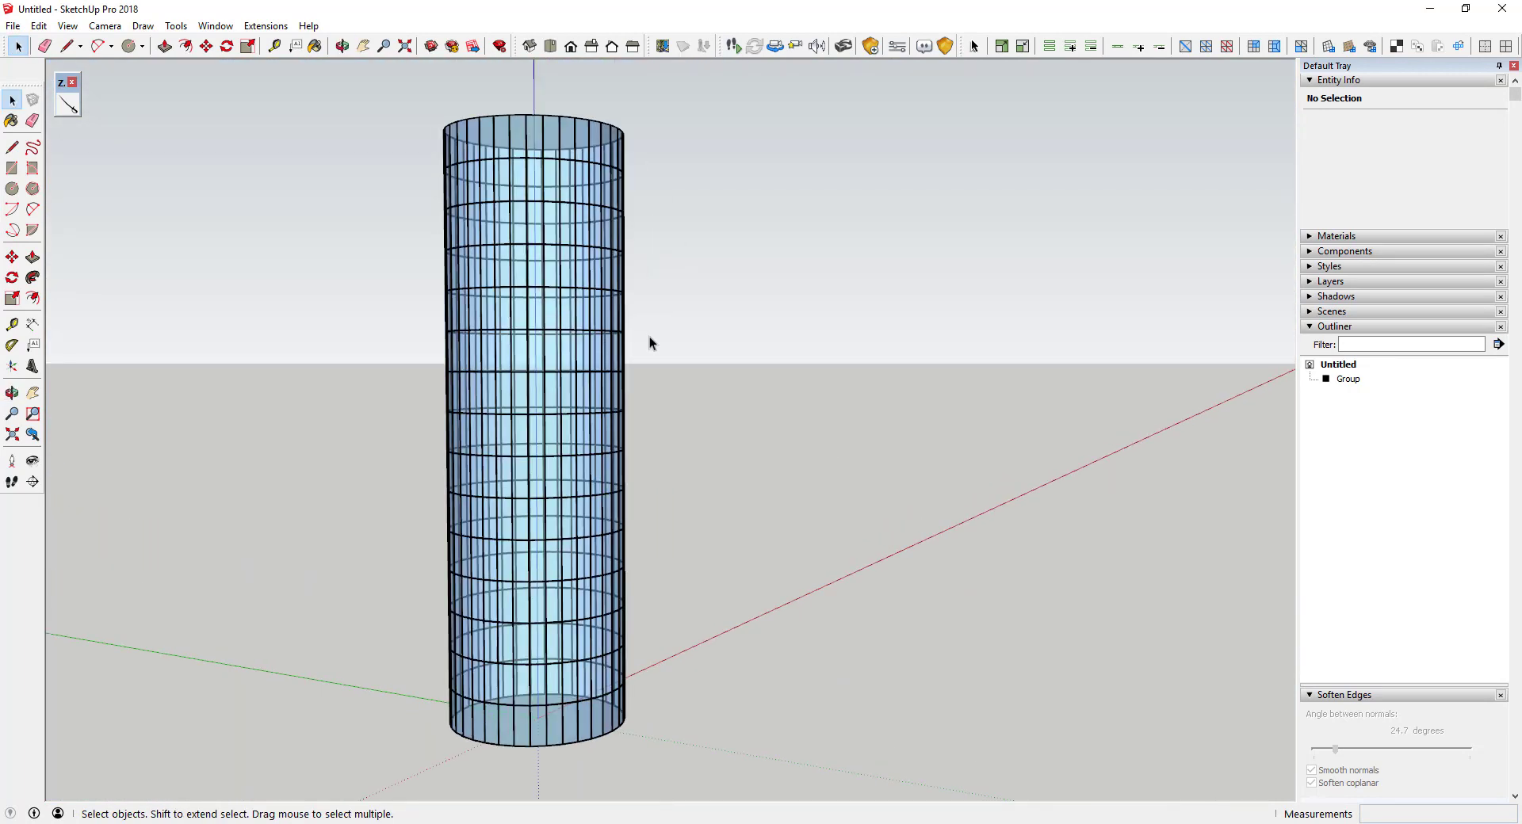
Step: Undo the lattice on the divided cylinder and turn off the display of hidden geometry
{"action": "key", "text": "ctrl+z"}
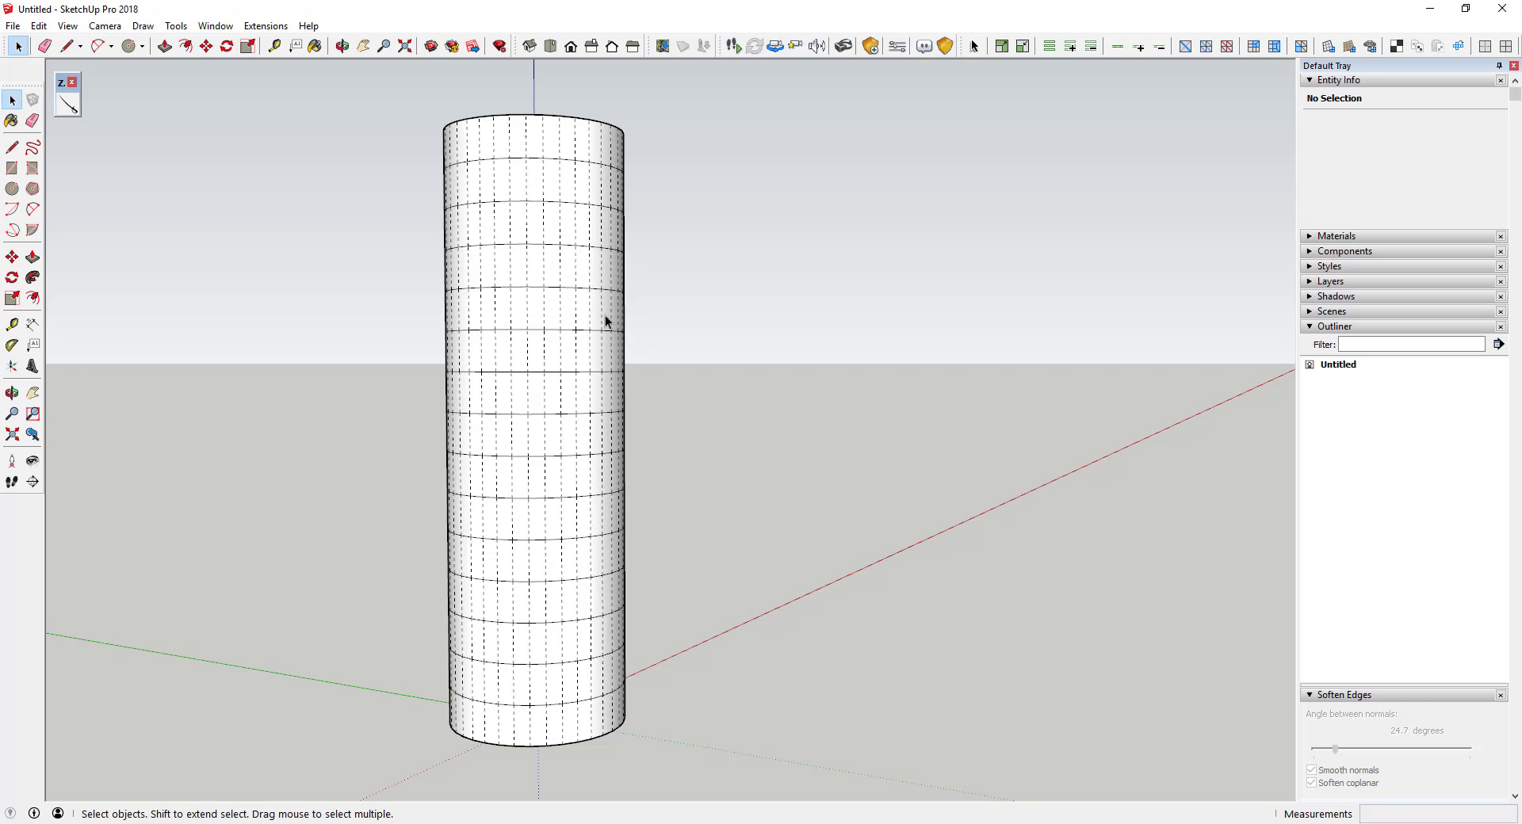
{"action": "left_click", "coordinate": [69, 26]}
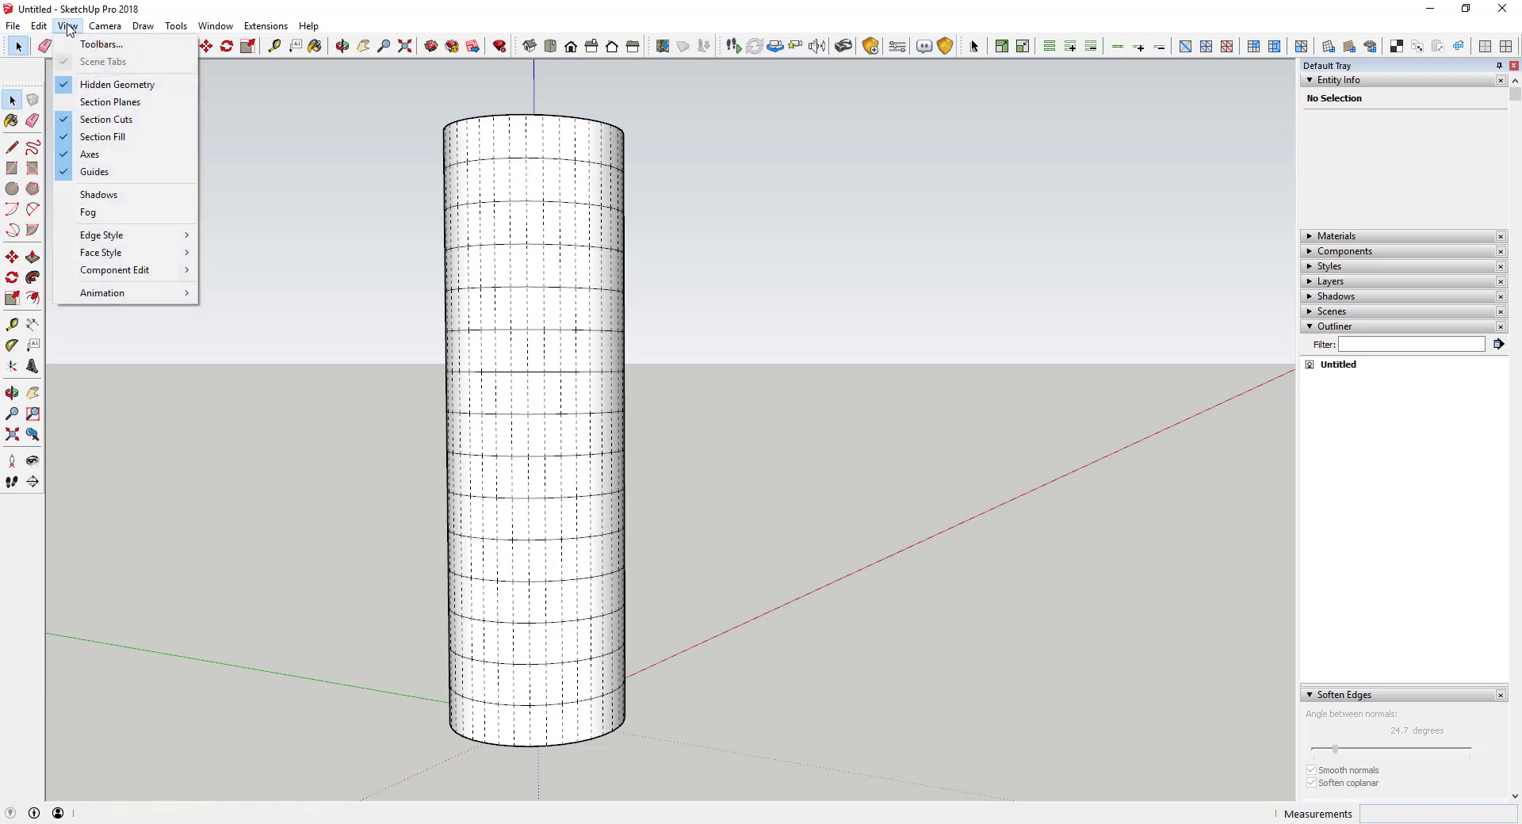
{"action": "mouse_move", "coordinate": [99, 30]}
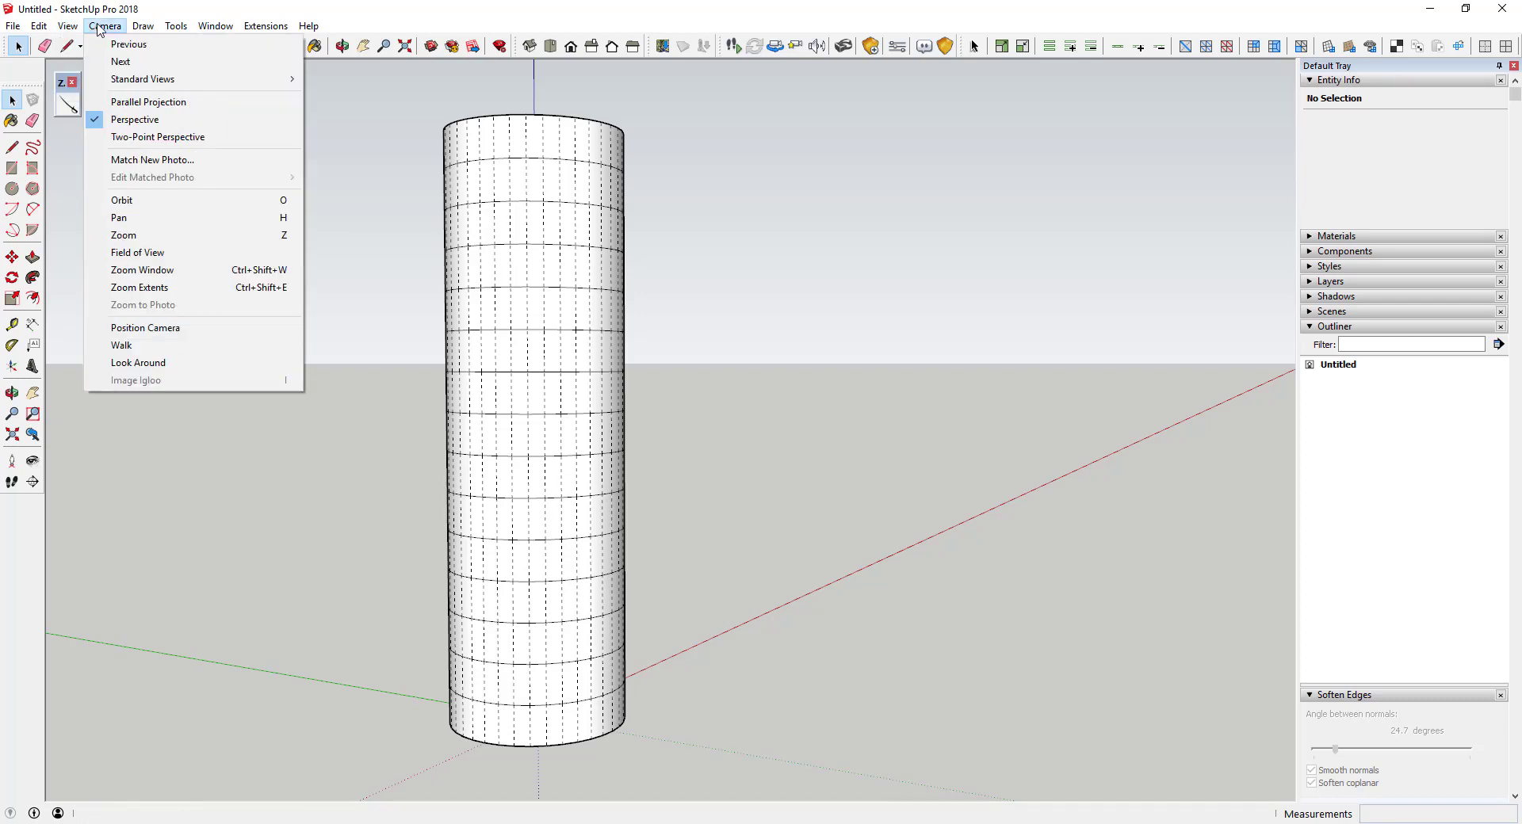
{"action": "left_click", "coordinate": [130, 82]}
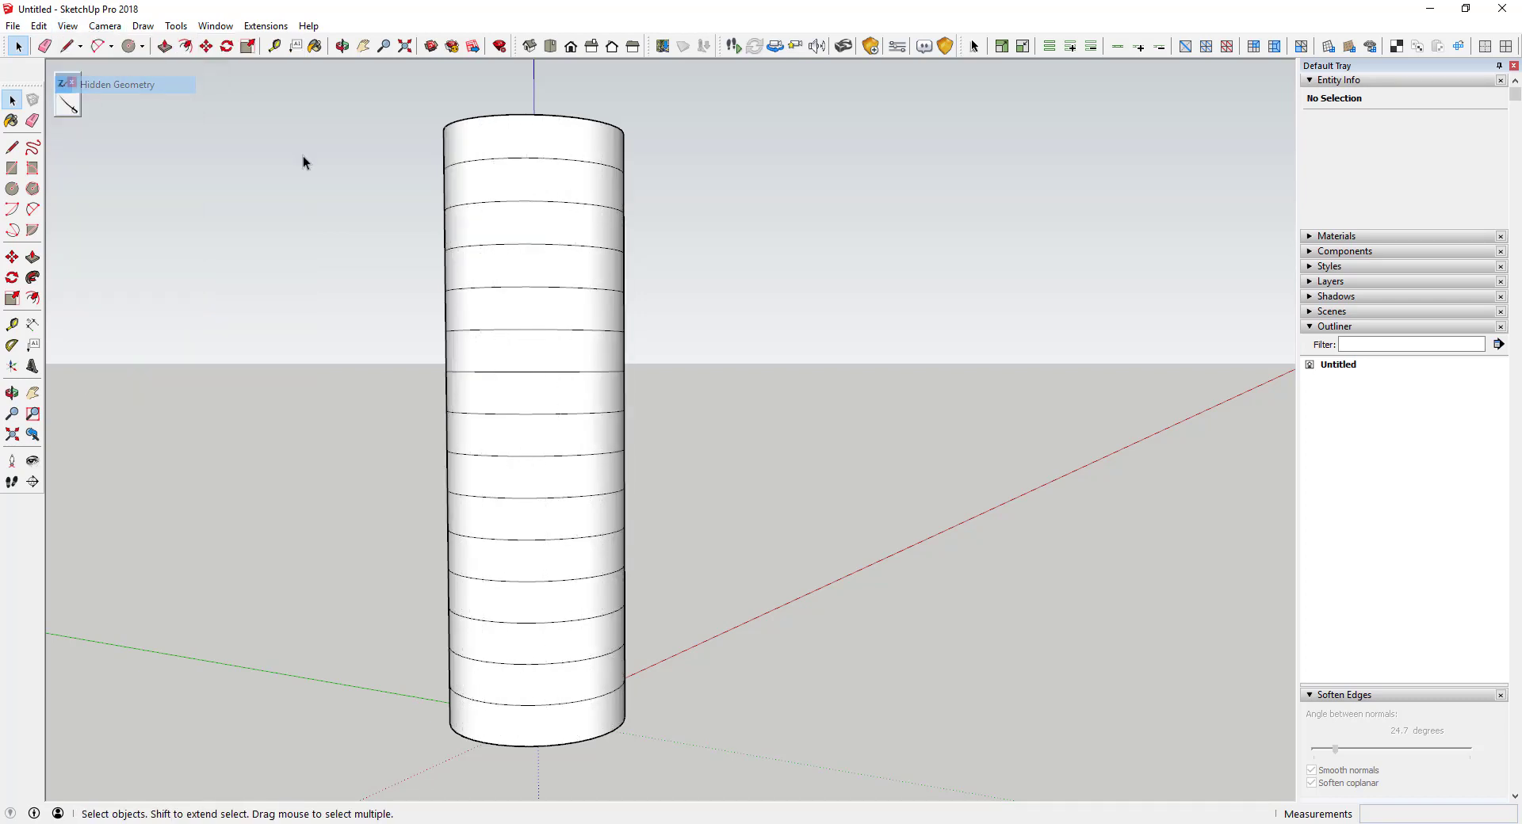
{"action": "middle_click_drag", "start_coordinate": [303, 155], "coordinate": [555, 294]}
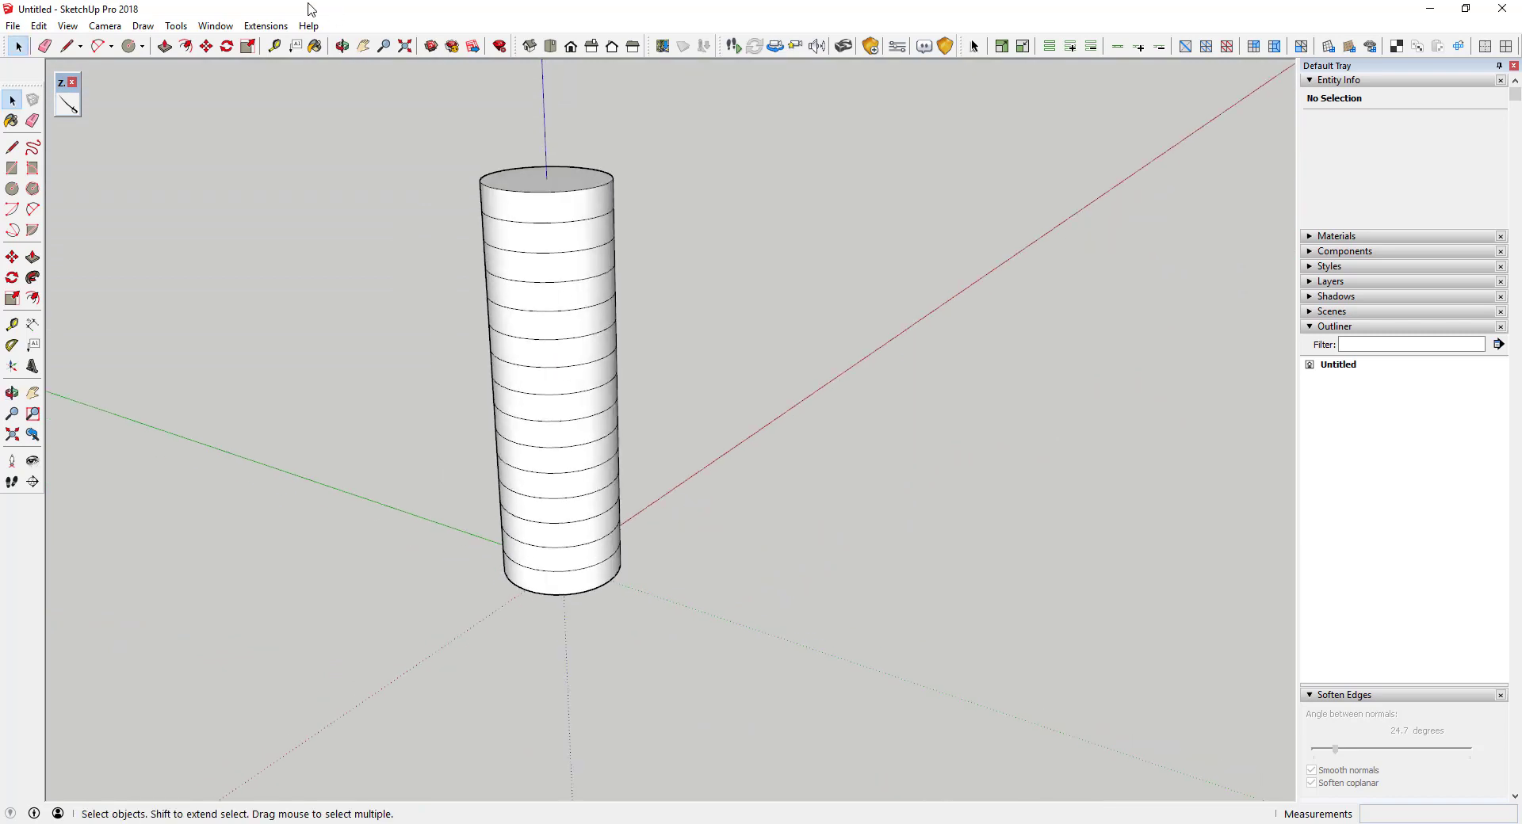
{"action": "left_click", "coordinate": [33, 482]}
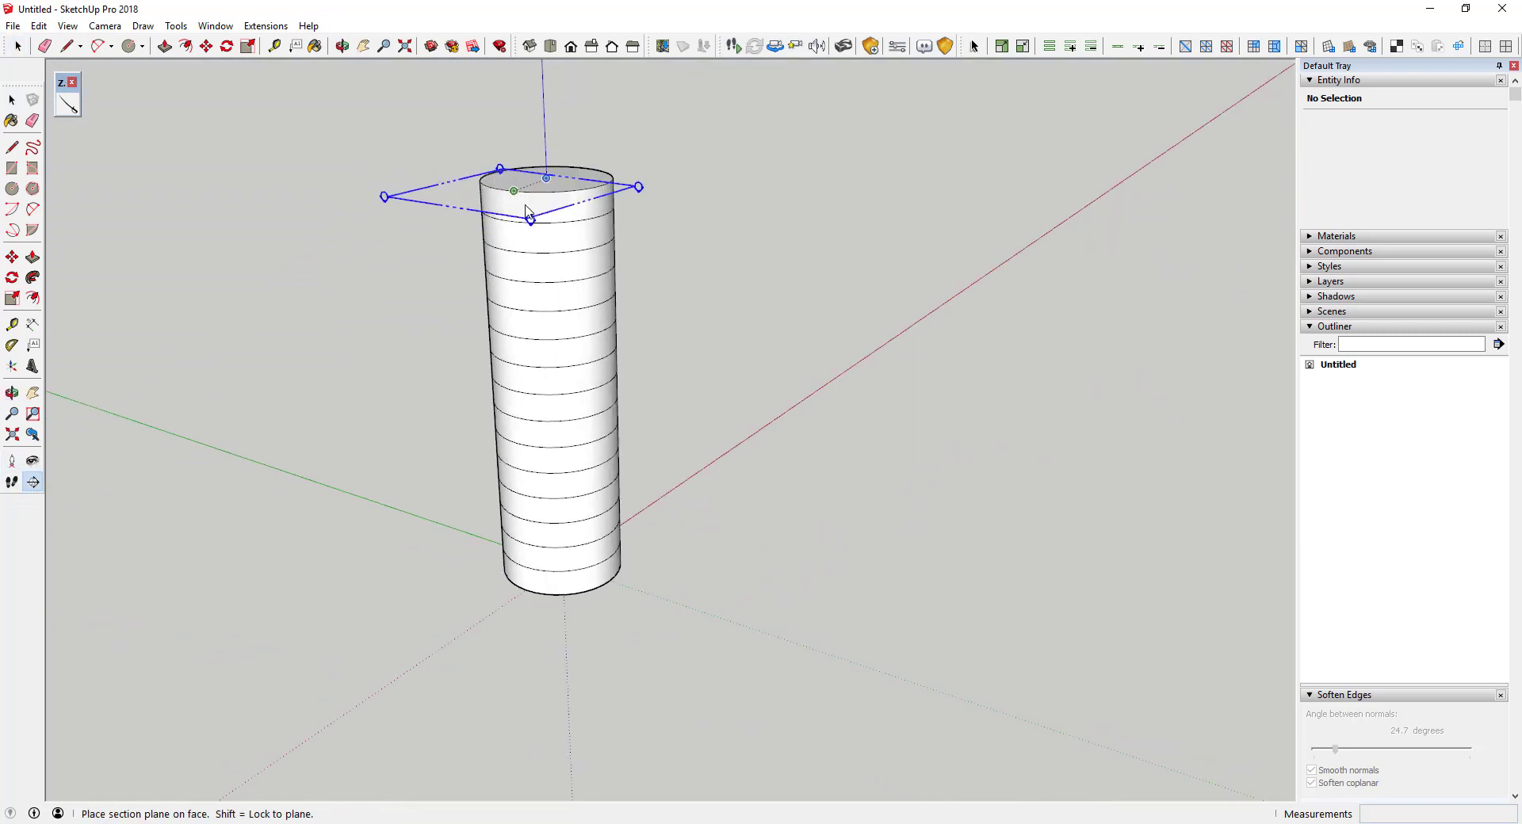
{"action": "key", "text": "Up"}
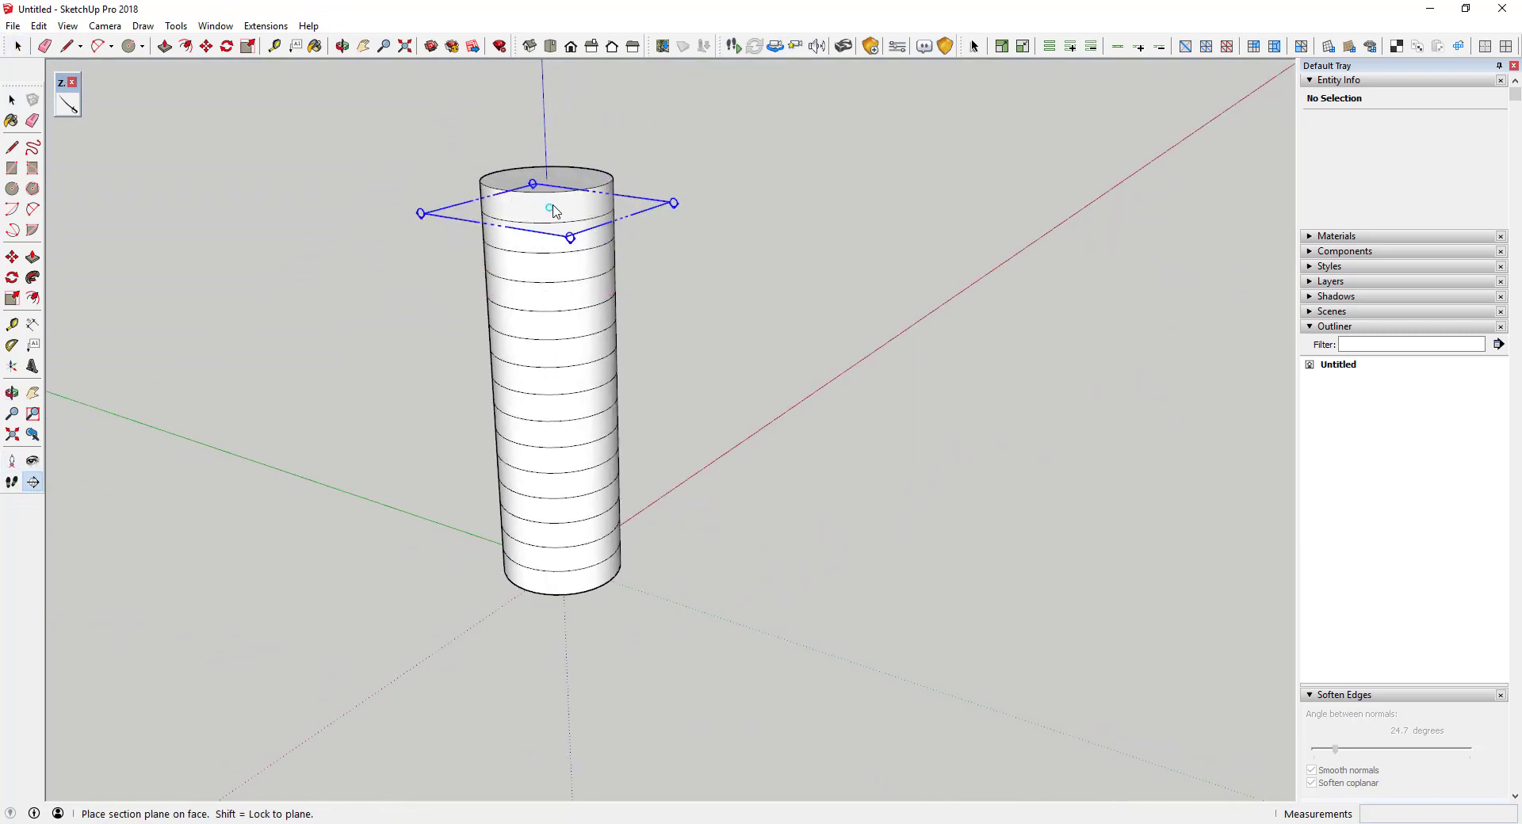
{"action": "key", "text": "space"}
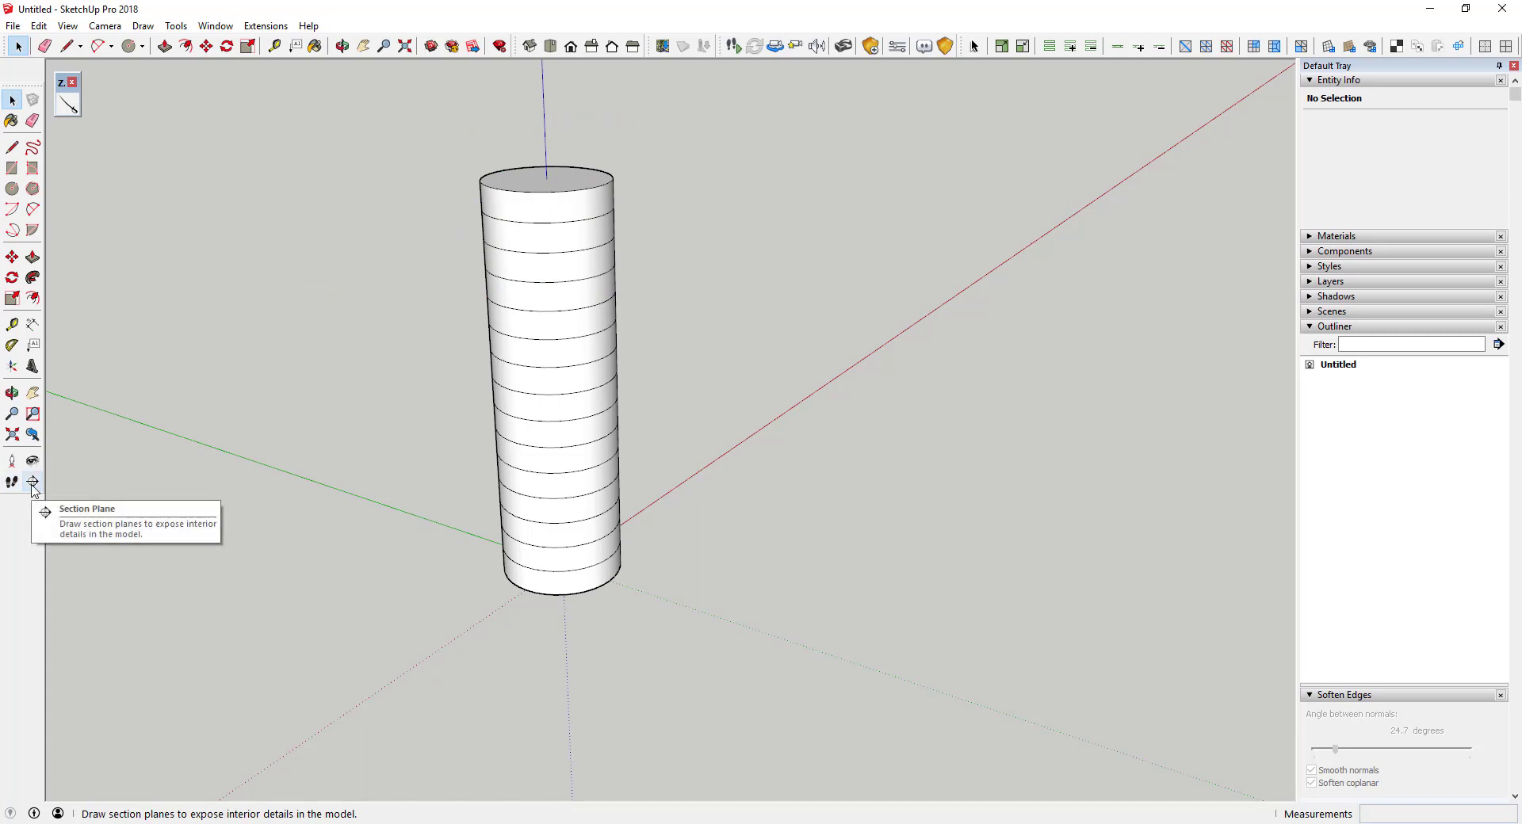
Step: Place a horizontal section plane across the cylinder just below its top edge
{"action": "left_click", "coordinate": [68, 25]}
{"action": "mouse_move", "coordinate": [176, 33]}
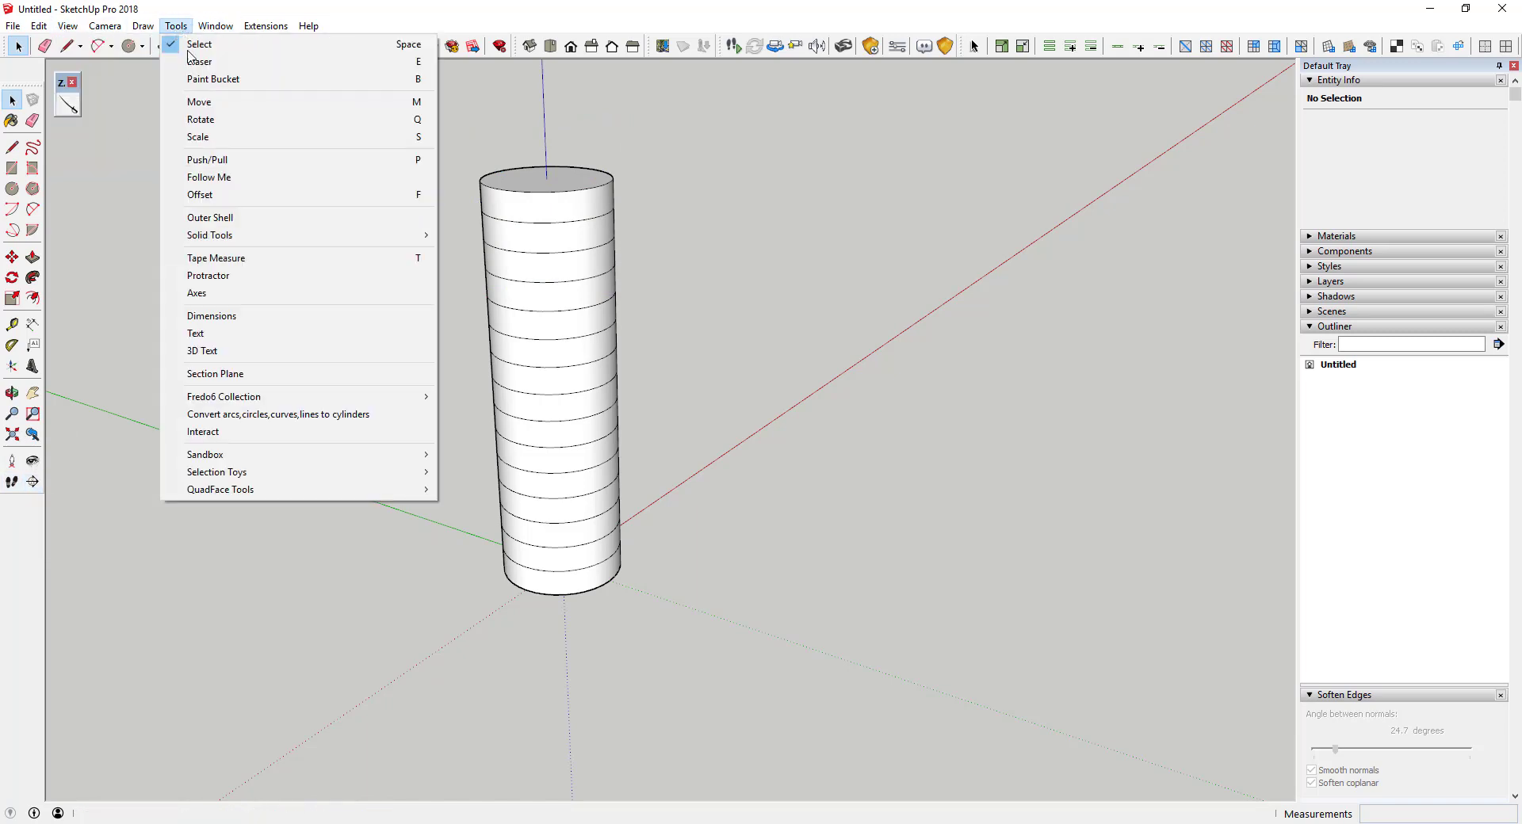
{"action": "left_click", "coordinate": [238, 373]}
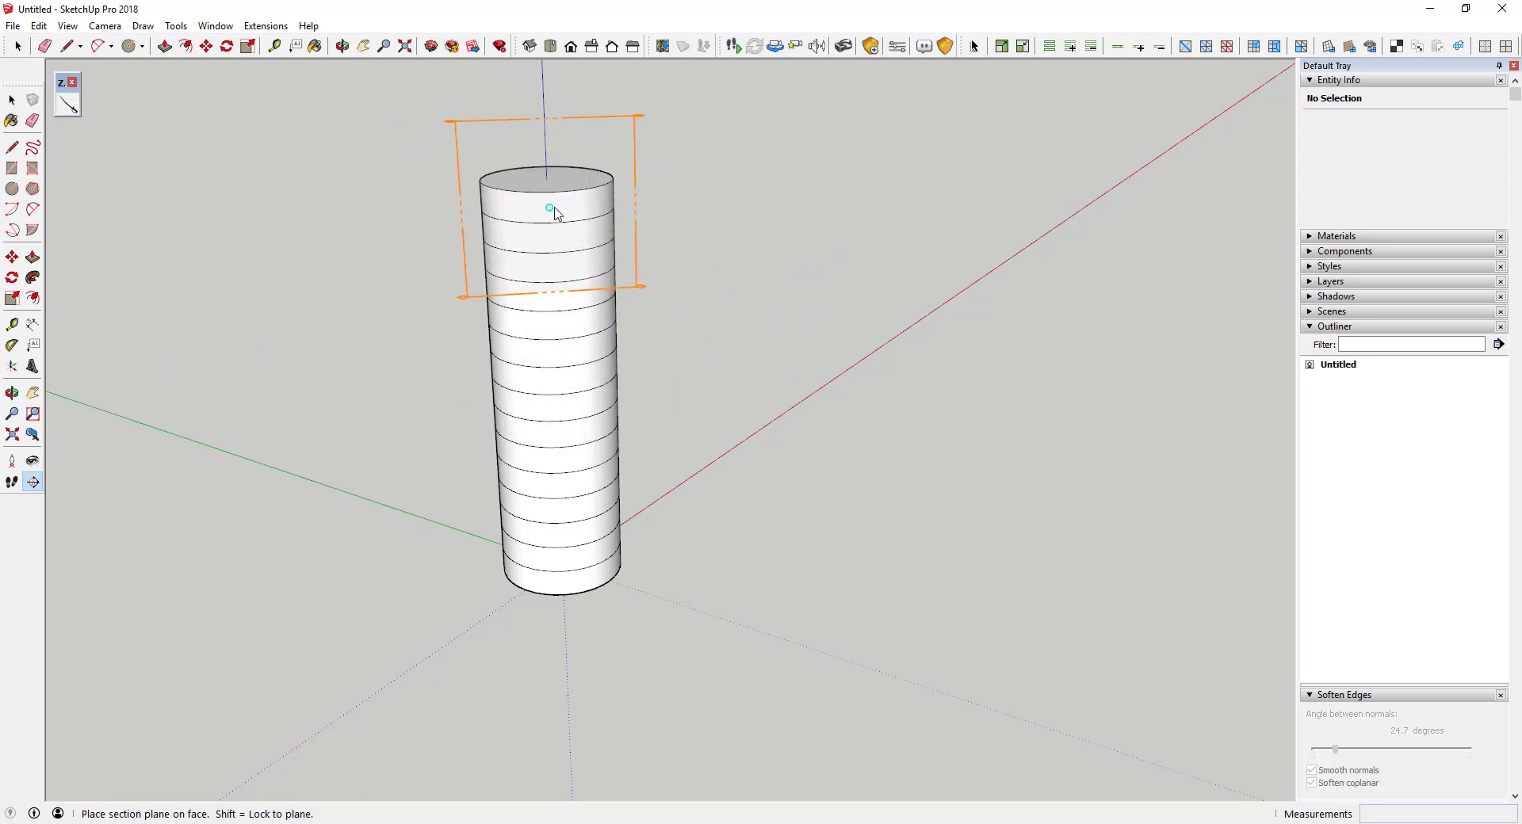
{"action": "key", "text": "shift"}
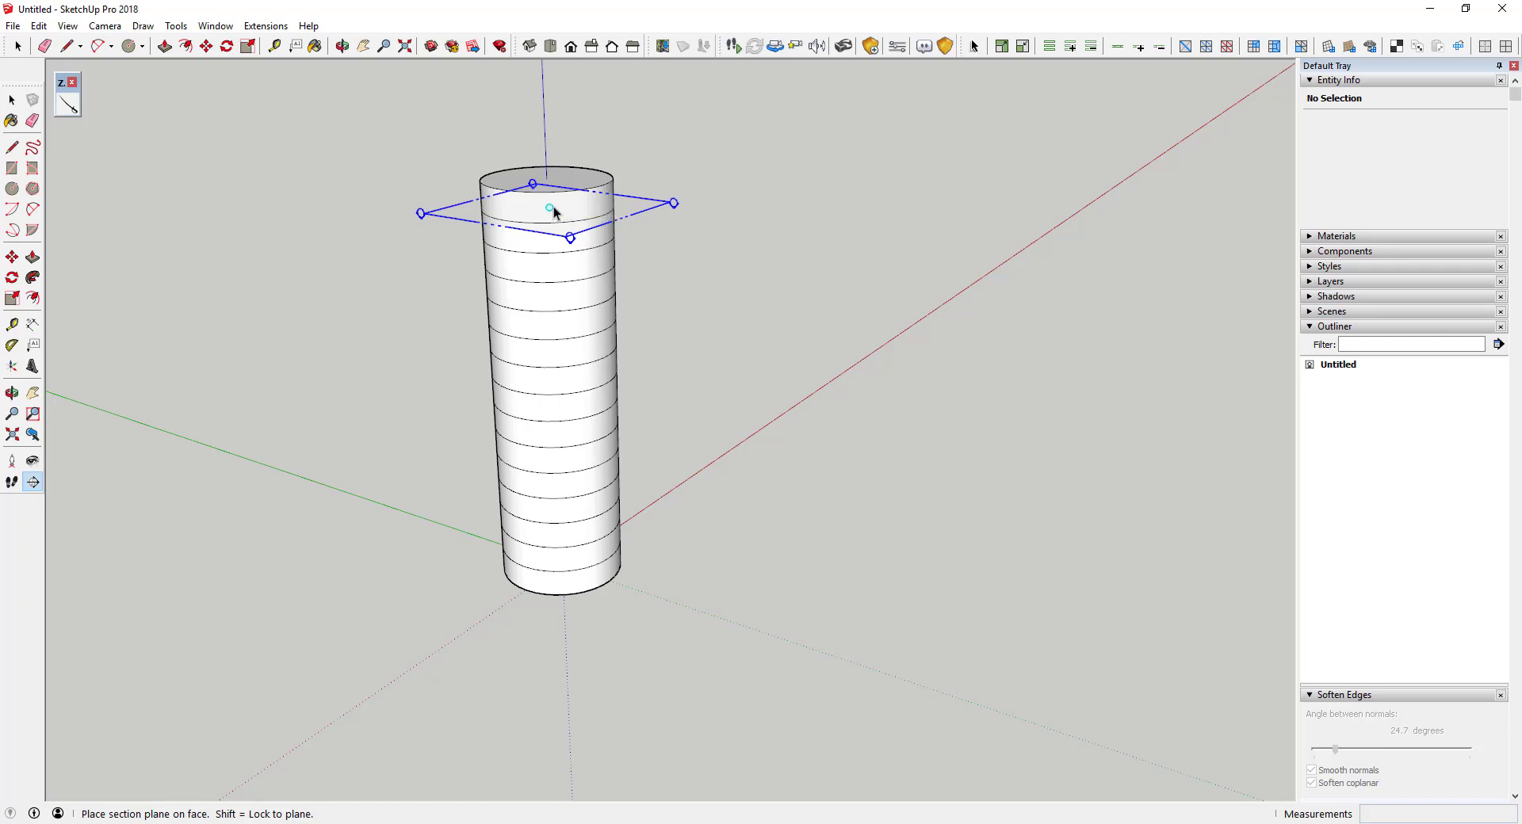
{"action": "left_click", "coordinate": [553, 206]}
{"action": "middle_click_drag", "start_coordinate": [554, 206], "coordinate": [591, 178]}
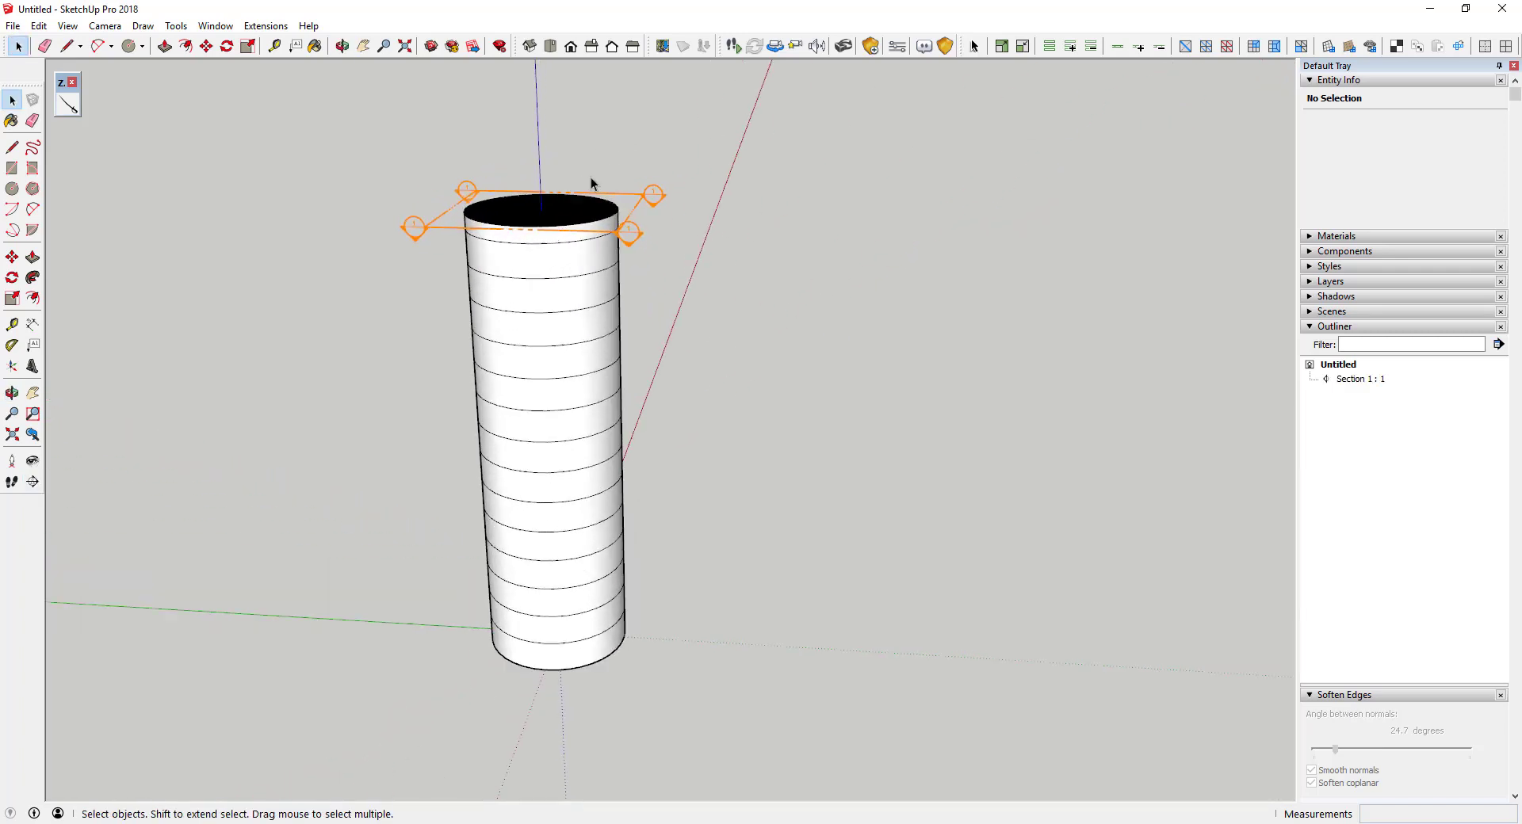
Step: Rotate the section plane about 33° around the front intersection point on the cylinder's rim so it cuts the top at a slant
{"action": "scroll", "coordinate": [551, 230], "scroll_direction": "up", "scroll_amount": 4}
{"action": "left_click", "coordinate": [557, 227]}
{"action": "middle_click_drag", "start_coordinate": [558, 228], "coordinate": [464, 165]}
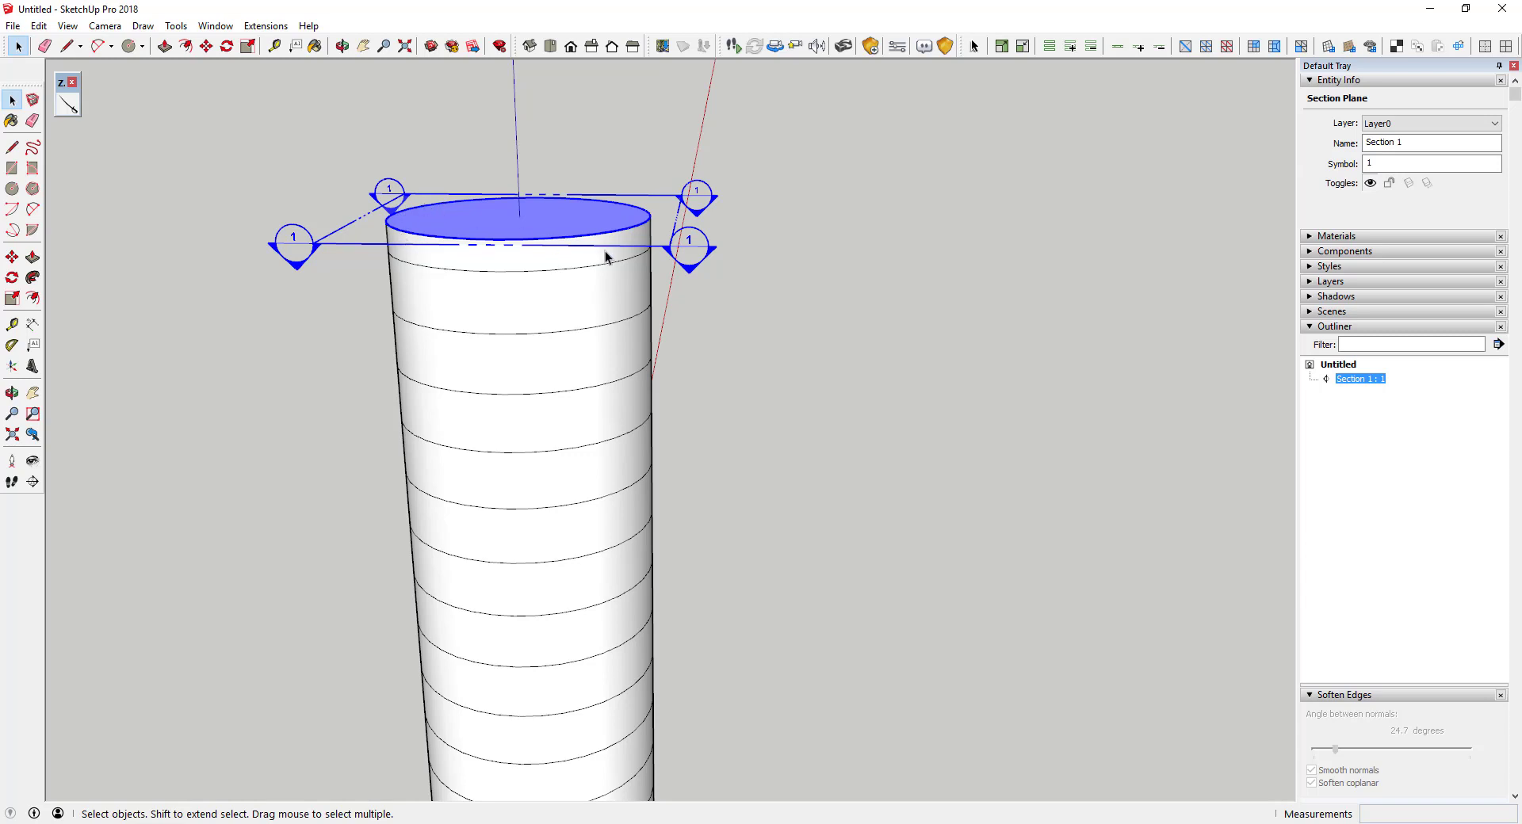
{"action": "middle_click", "coordinate": [553, 259]}
{"action": "key", "text": "q"}
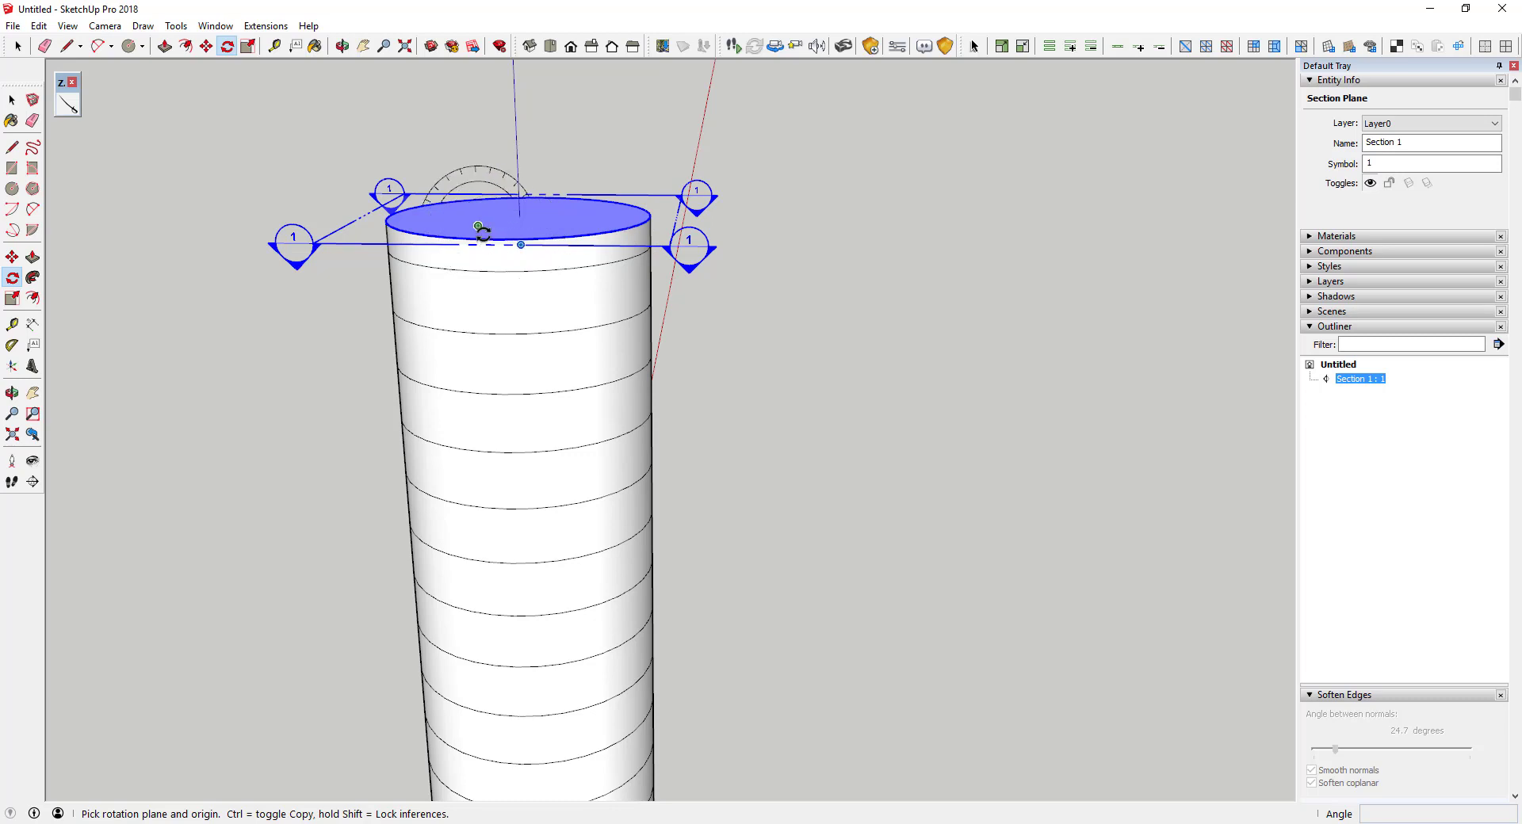
{"action": "mouse_move", "coordinate": [478, 227]}
{"action": "middle_mouse_down"}
{"action": "mouse_move", "coordinate": [523, 187]}
{"action": "mouse_move", "coordinate": [480, 227]}
{"action": "middle_mouse_up"}
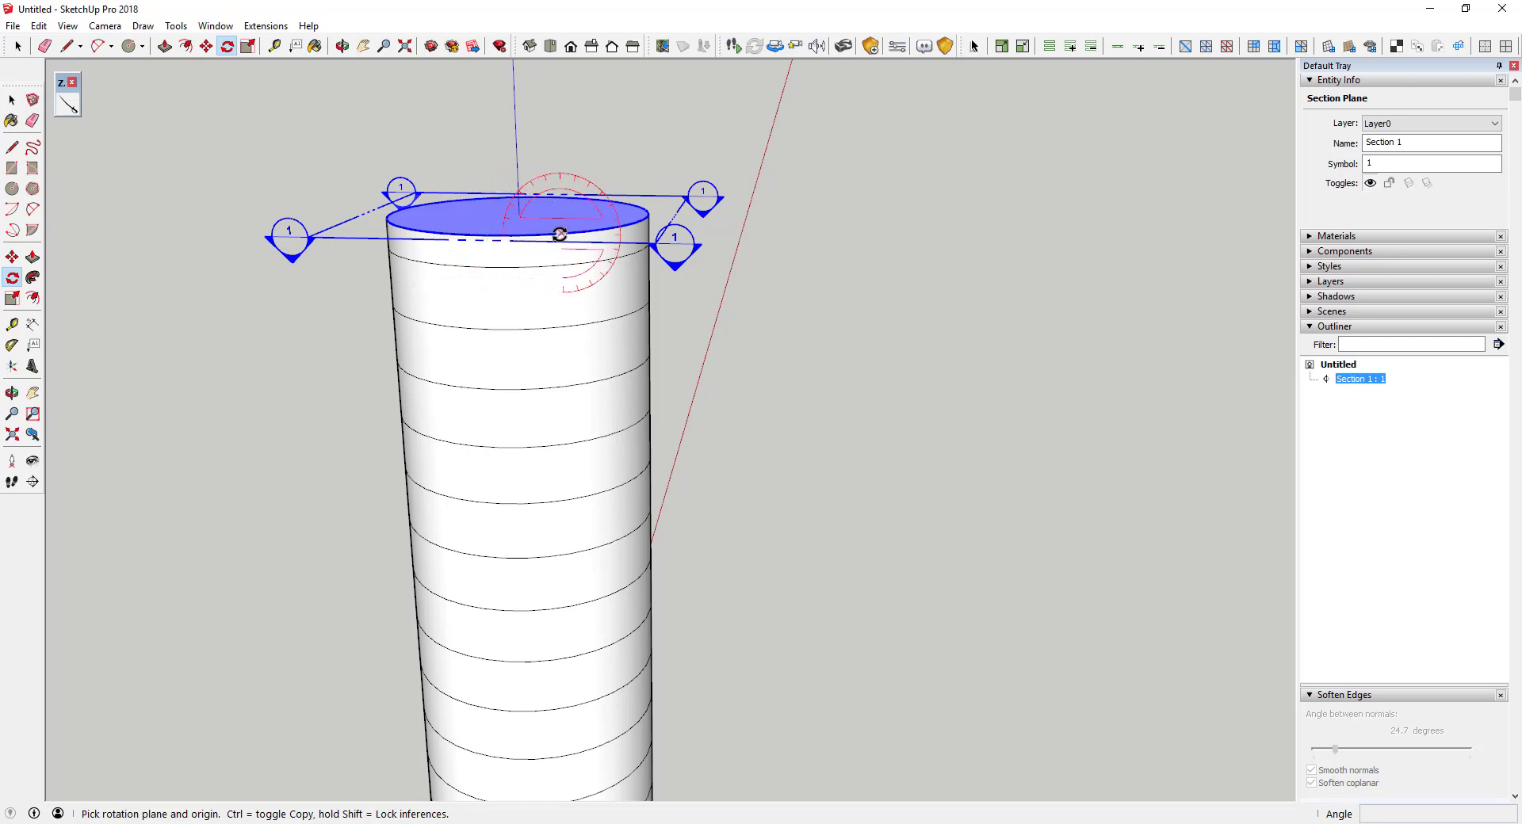
{"action": "left_click_drag", "start_coordinate": [818, 248], "coordinate": [800, 250]}
{"action": "key", "text": "q"}
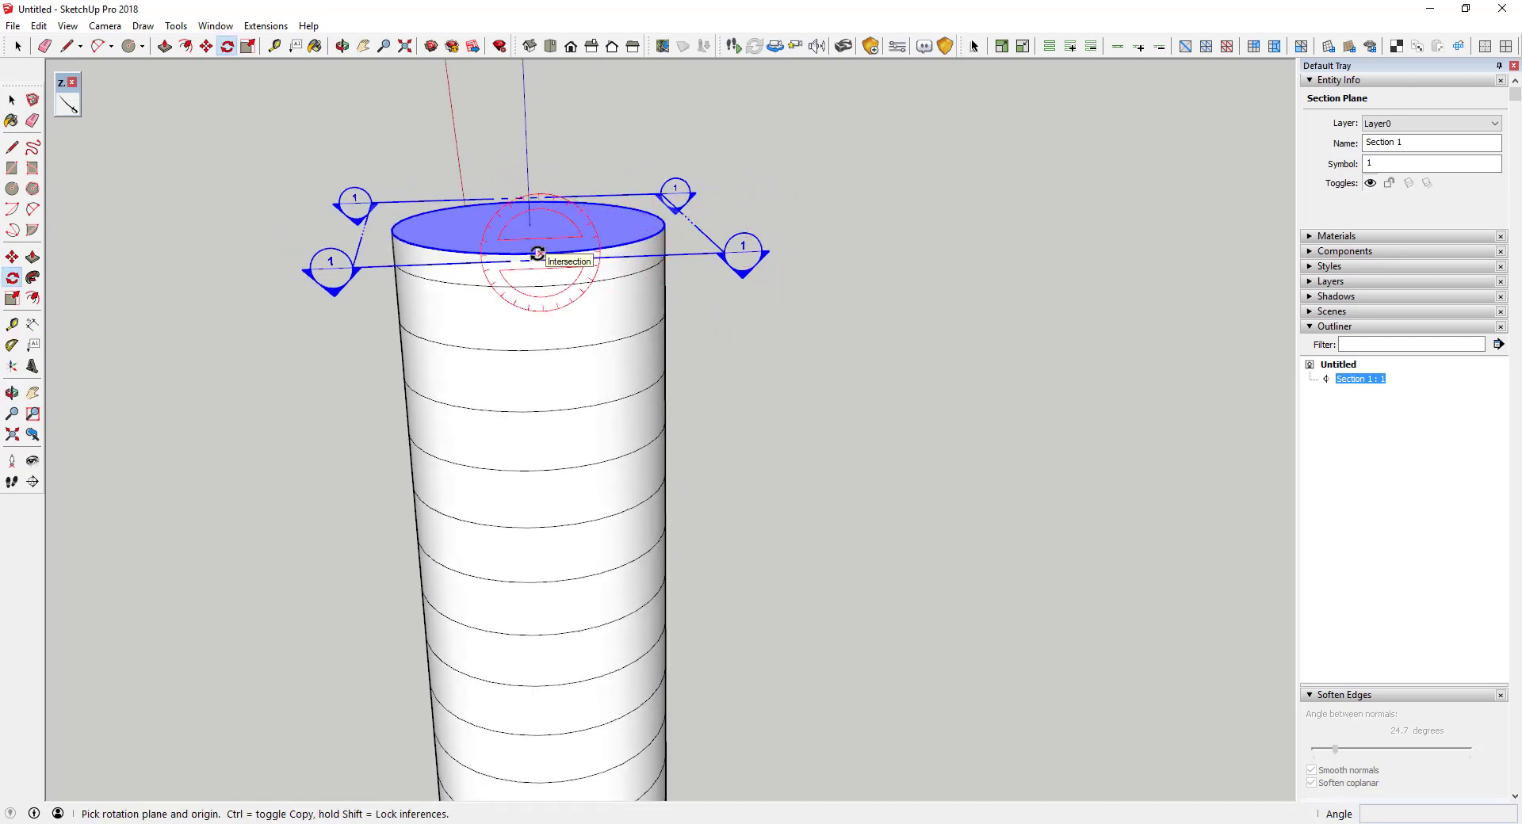
{"action": "left_click", "coordinate": [537, 253]}
{"action": "left_click", "coordinate": [895, 246]}
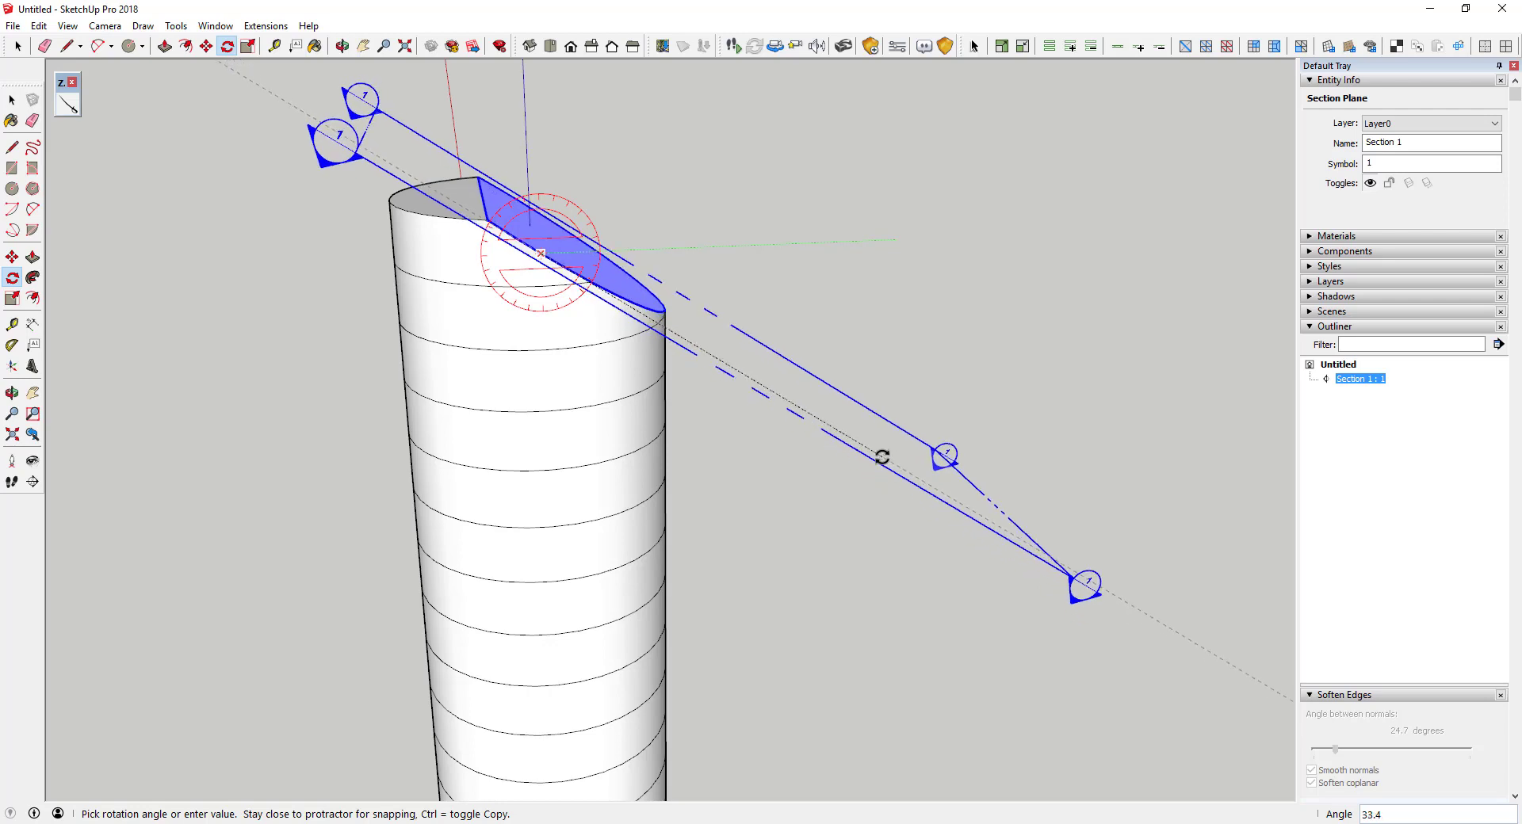
{"action": "left_click", "coordinate": [881, 457]}
Step: Move the tilted section plane about 29' down so its slanted cut spans the cylinder's full width
{"action": "middle_click_drag", "start_coordinate": [747, 312], "coordinate": [631, 226]}
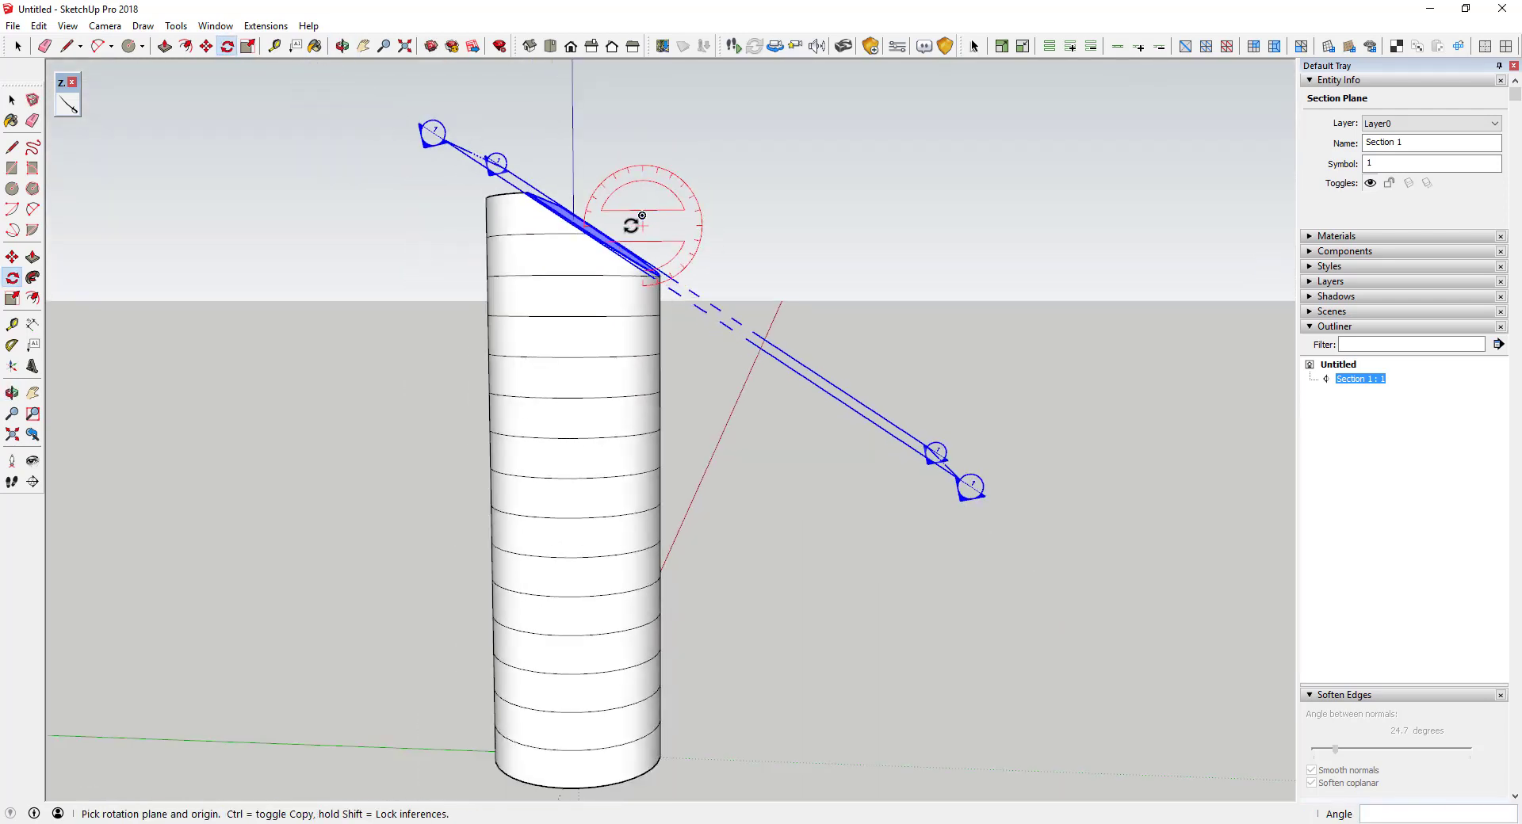
{"action": "key", "text": "space"}
{"action": "key", "text": "m"}
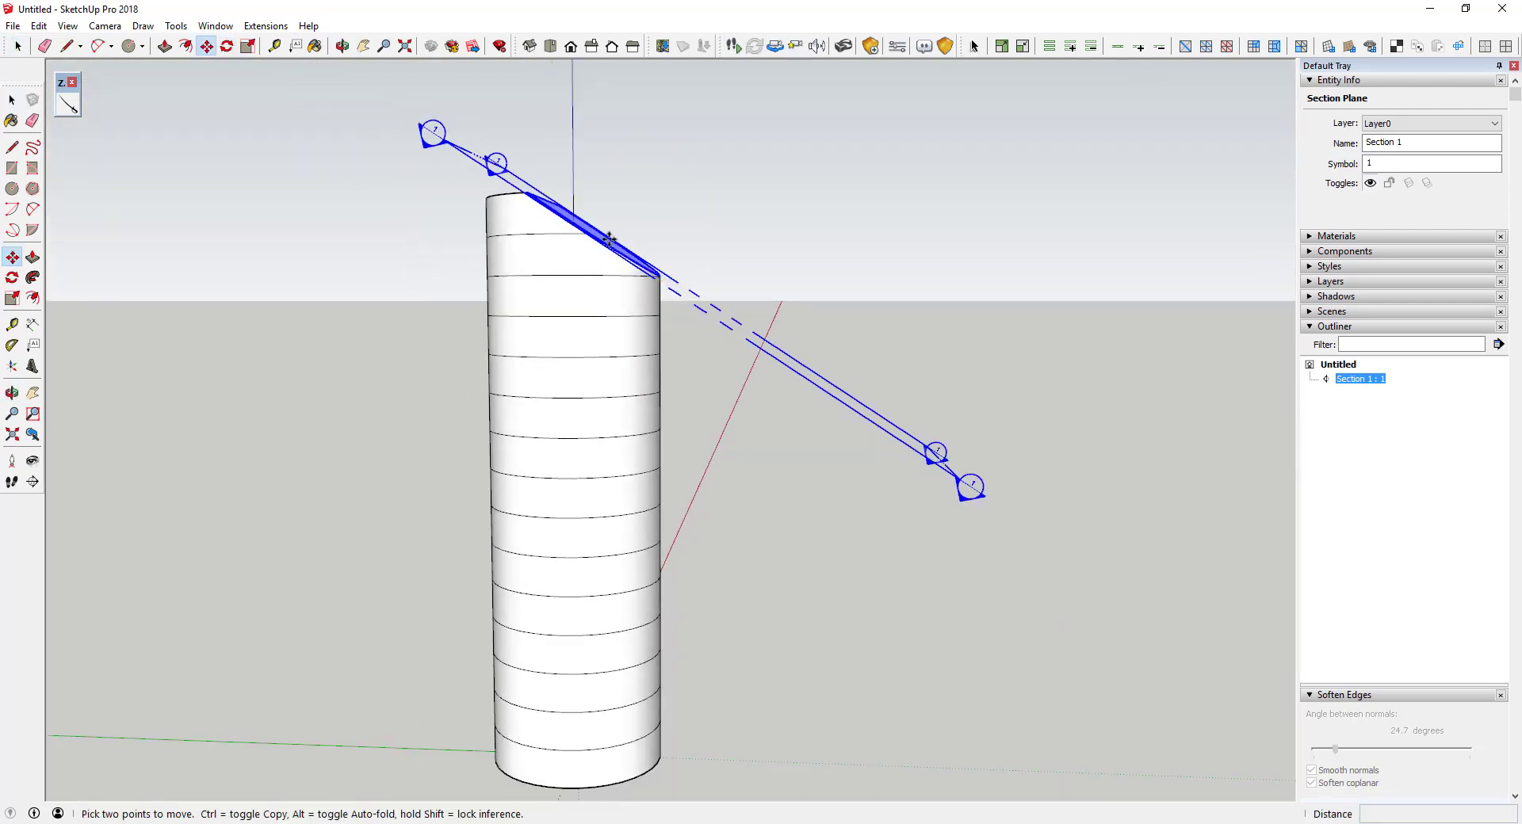
{"action": "left_click", "coordinate": [617, 247]}
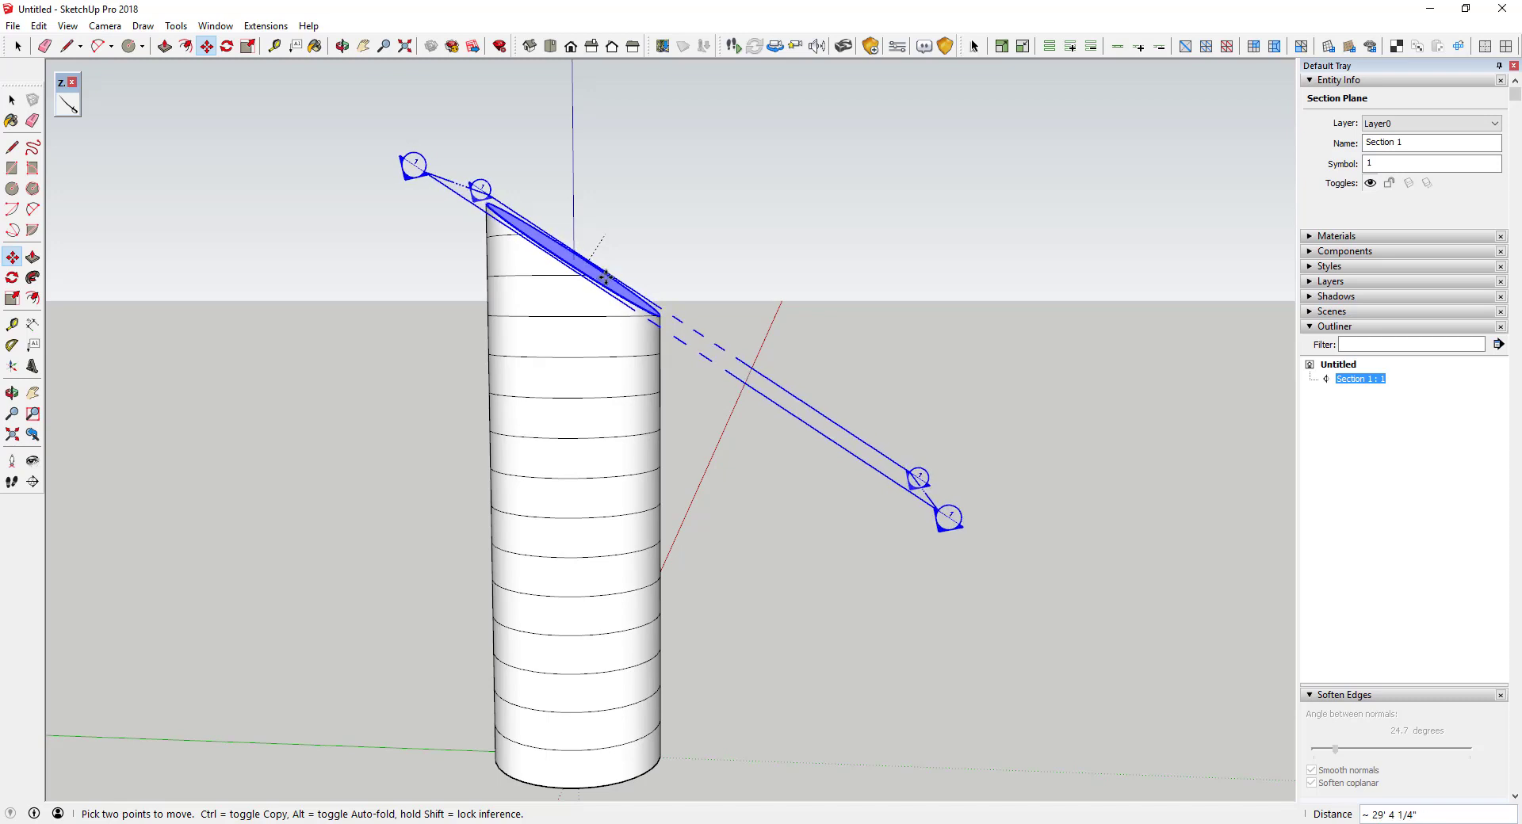
Step: Fine-tune the section plane by about 1' 5" so the slanted cut's low end meets the nearest horizontal band edge
{"action": "scroll", "coordinate": [608, 278], "scroll_direction": "up", "scroll_amount": 5}
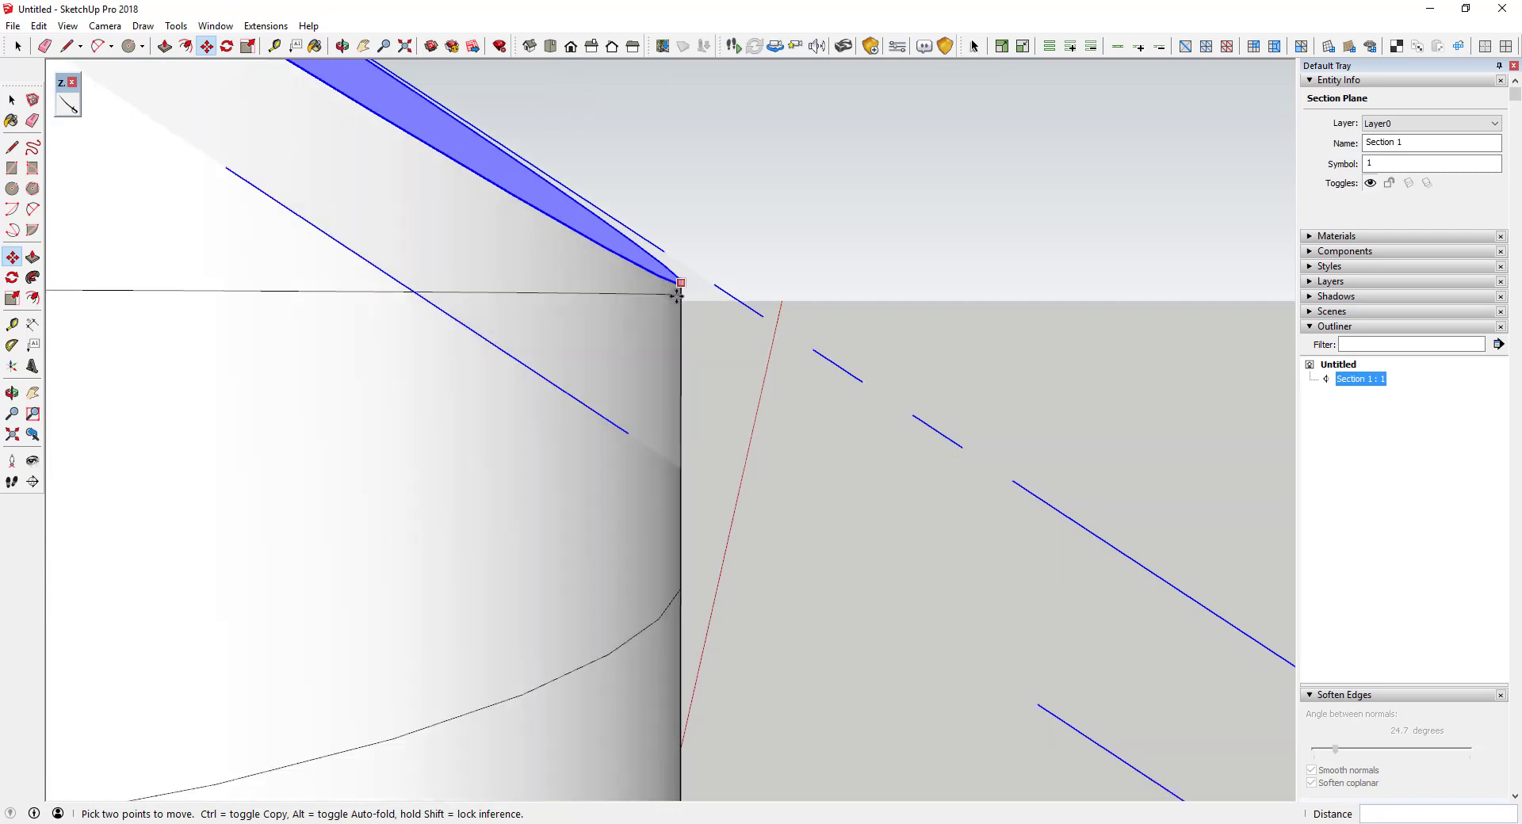
{"action": "middle_click_drag", "start_coordinate": [713, 309], "coordinate": [653, 306]}
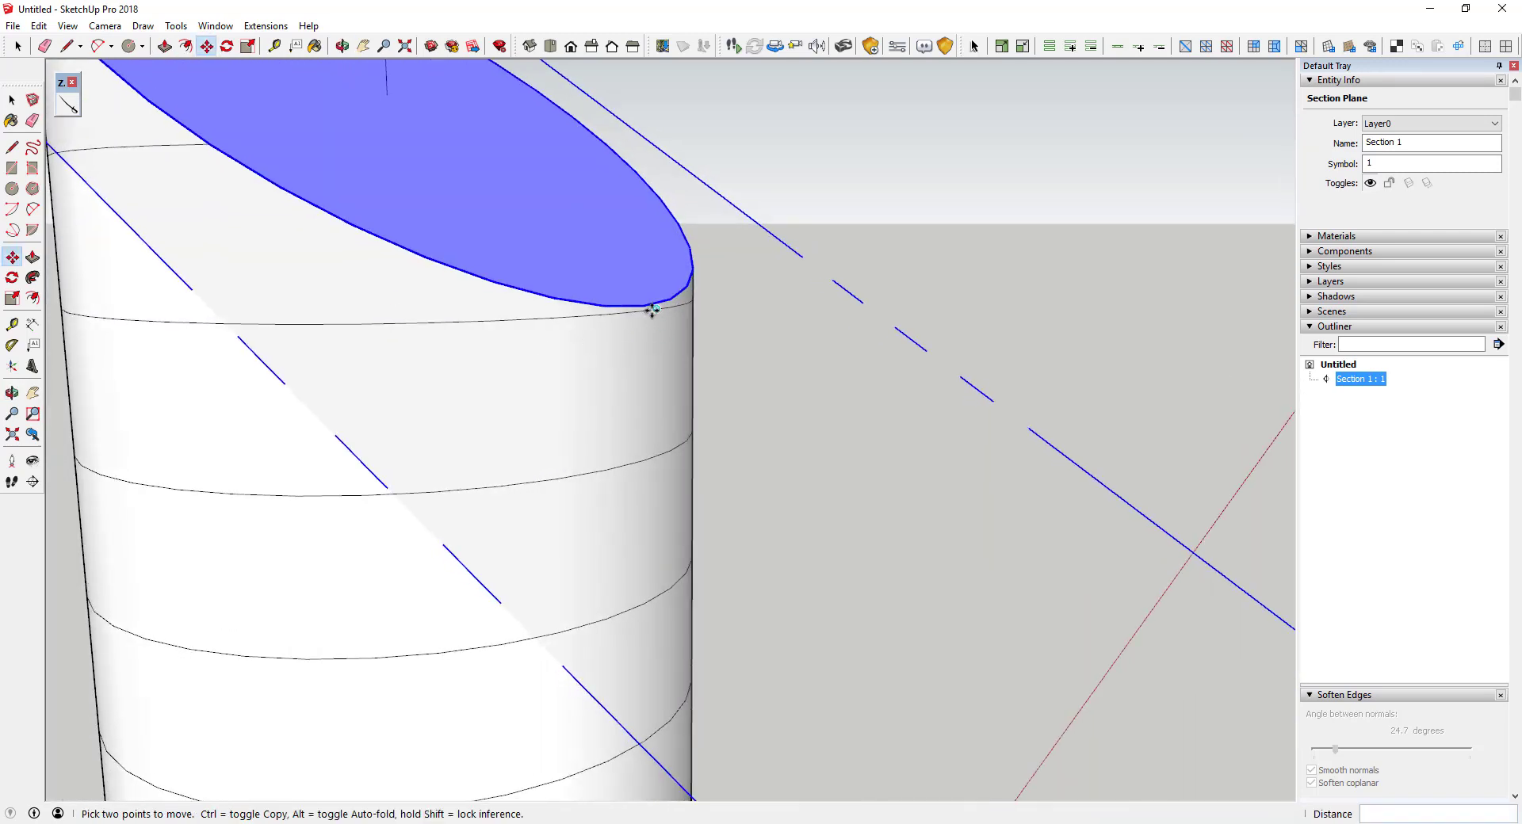
{"action": "scroll", "coordinate": [642, 309], "scroll_direction": "up", "scroll_amount": 3}
{"action": "left_click", "coordinate": [642, 310]}
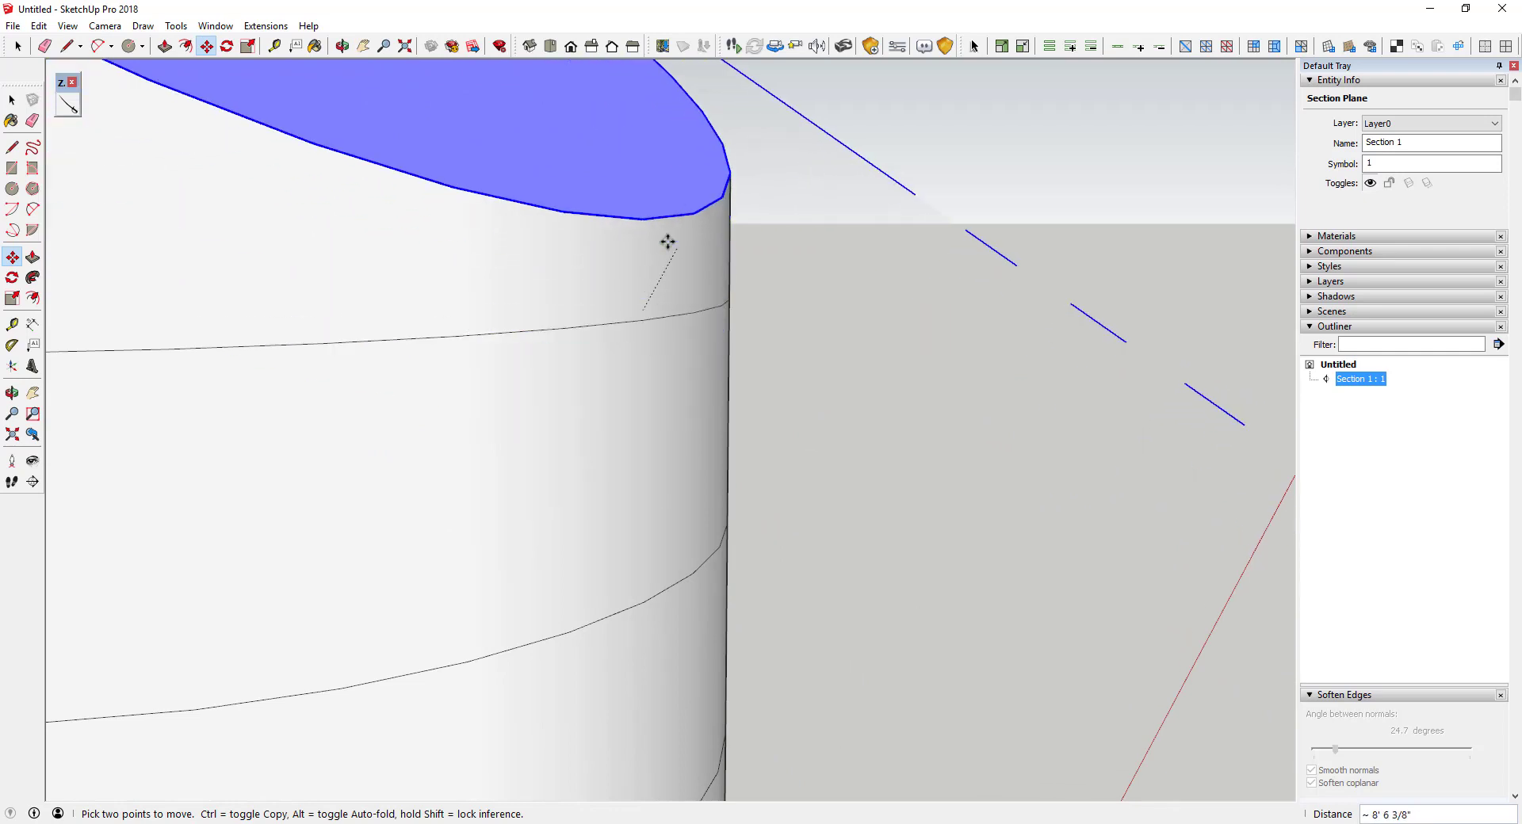
{"action": "left_click", "coordinate": [536, 274]}
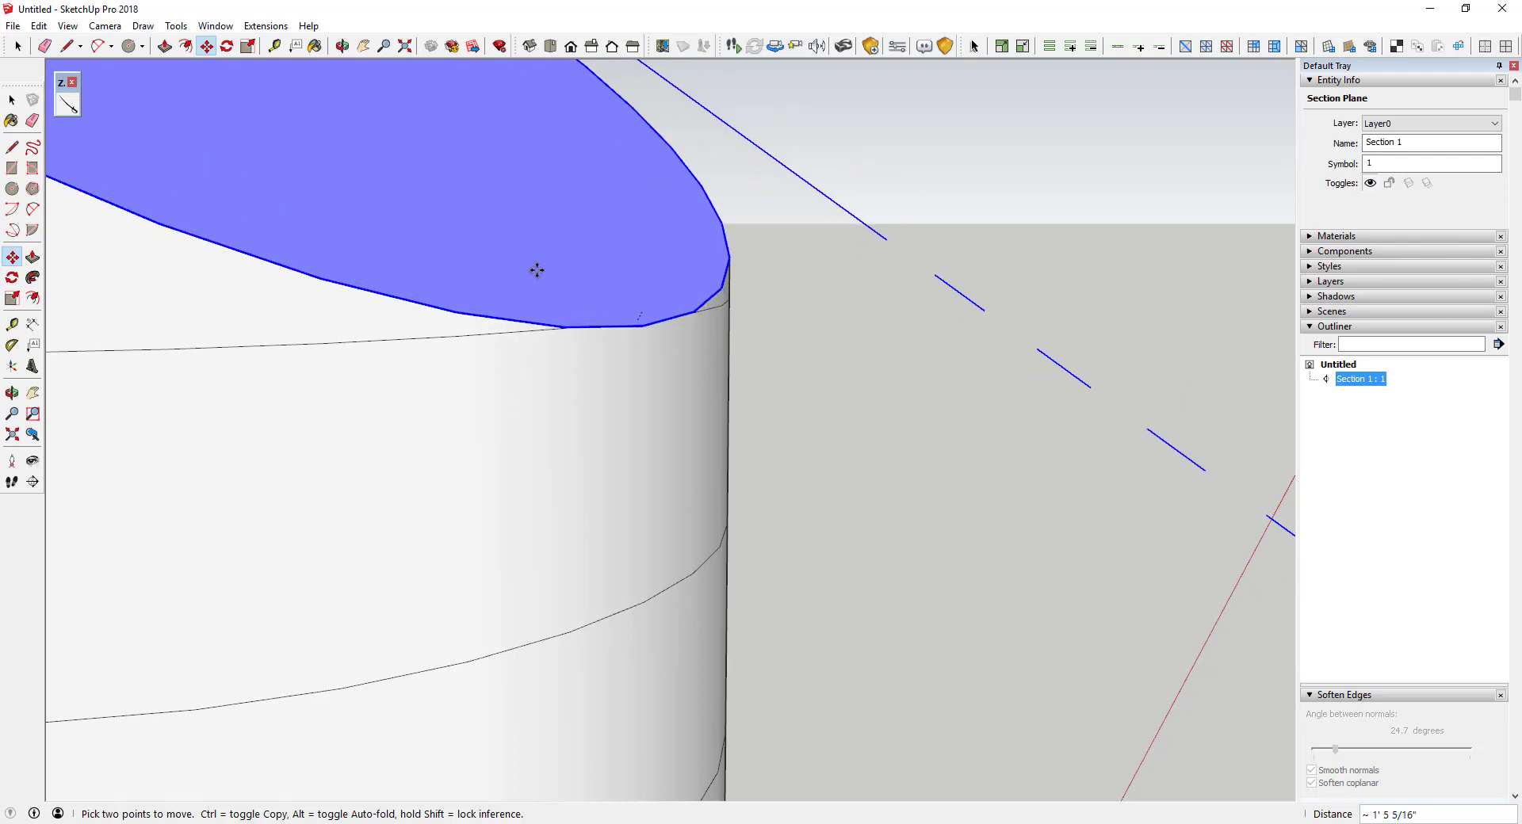
{"action": "scroll", "coordinate": [864, 277], "scroll_direction": "down", "scroll_amount": 3}
{"action": "scroll", "coordinate": [833, 283], "scroll_direction": "down", "scroll_amount": 5}
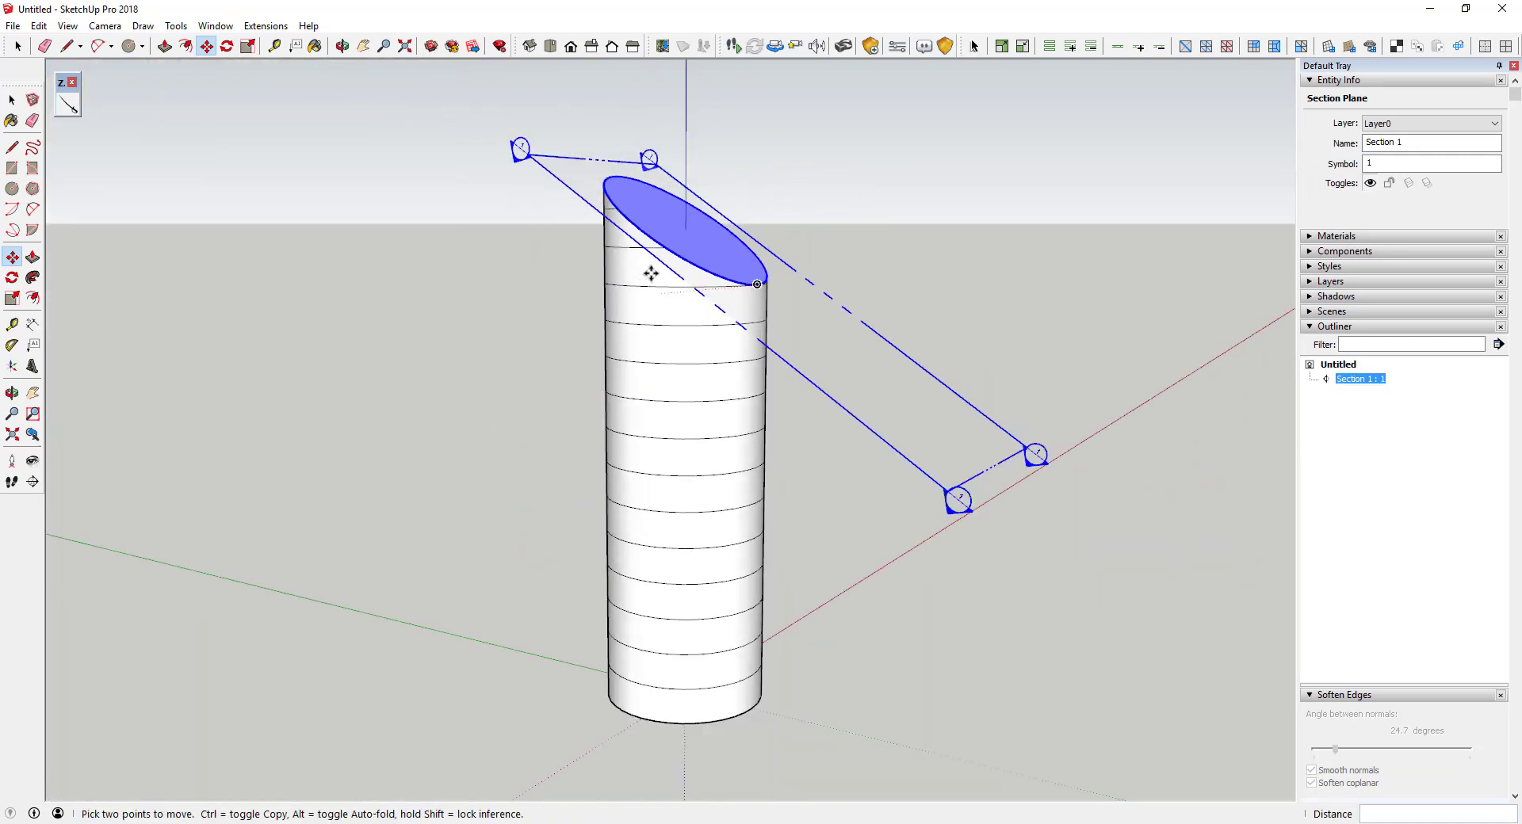
{"action": "middle_click_drag", "start_coordinate": [649, 272], "coordinate": [812, 214]}
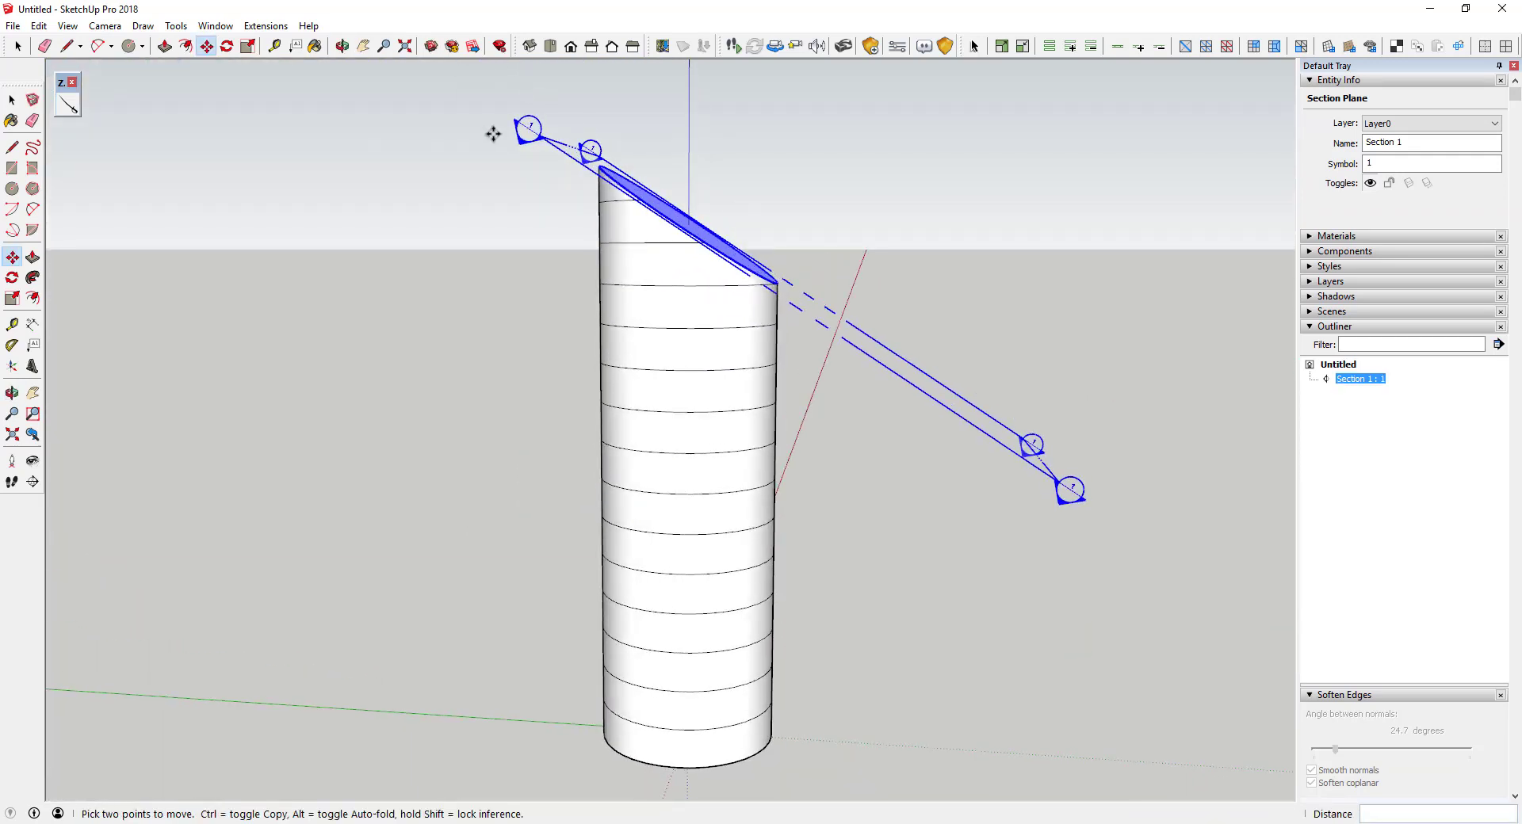
{"action": "key", "text": "space"}
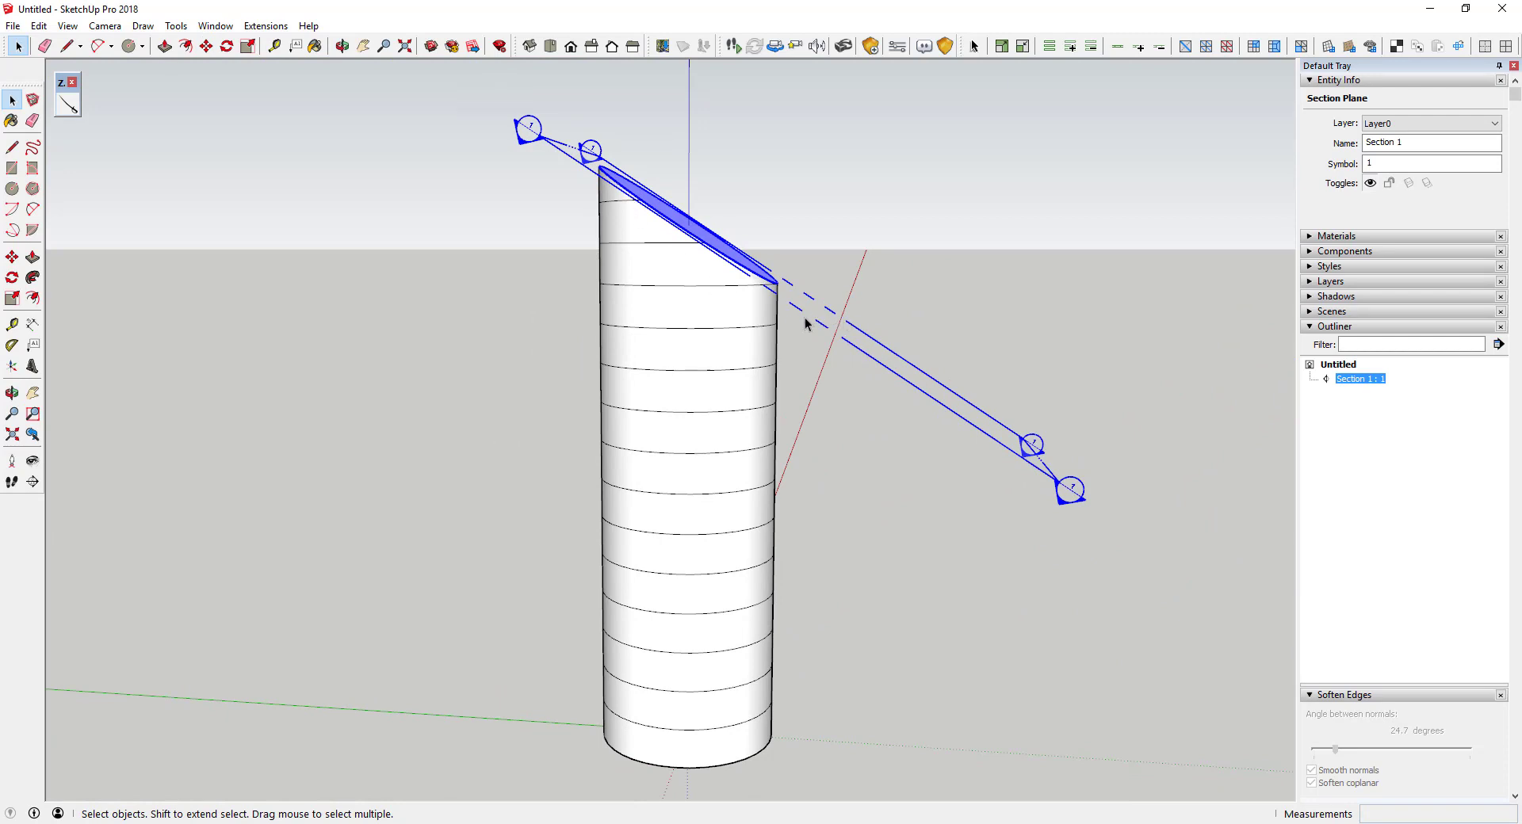
Step: Slice the model at the tilted section plane with Zorro 2's Slice Model at Section
{"action": "middle_click_drag", "start_coordinate": [810, 272], "coordinate": [630, 238]}
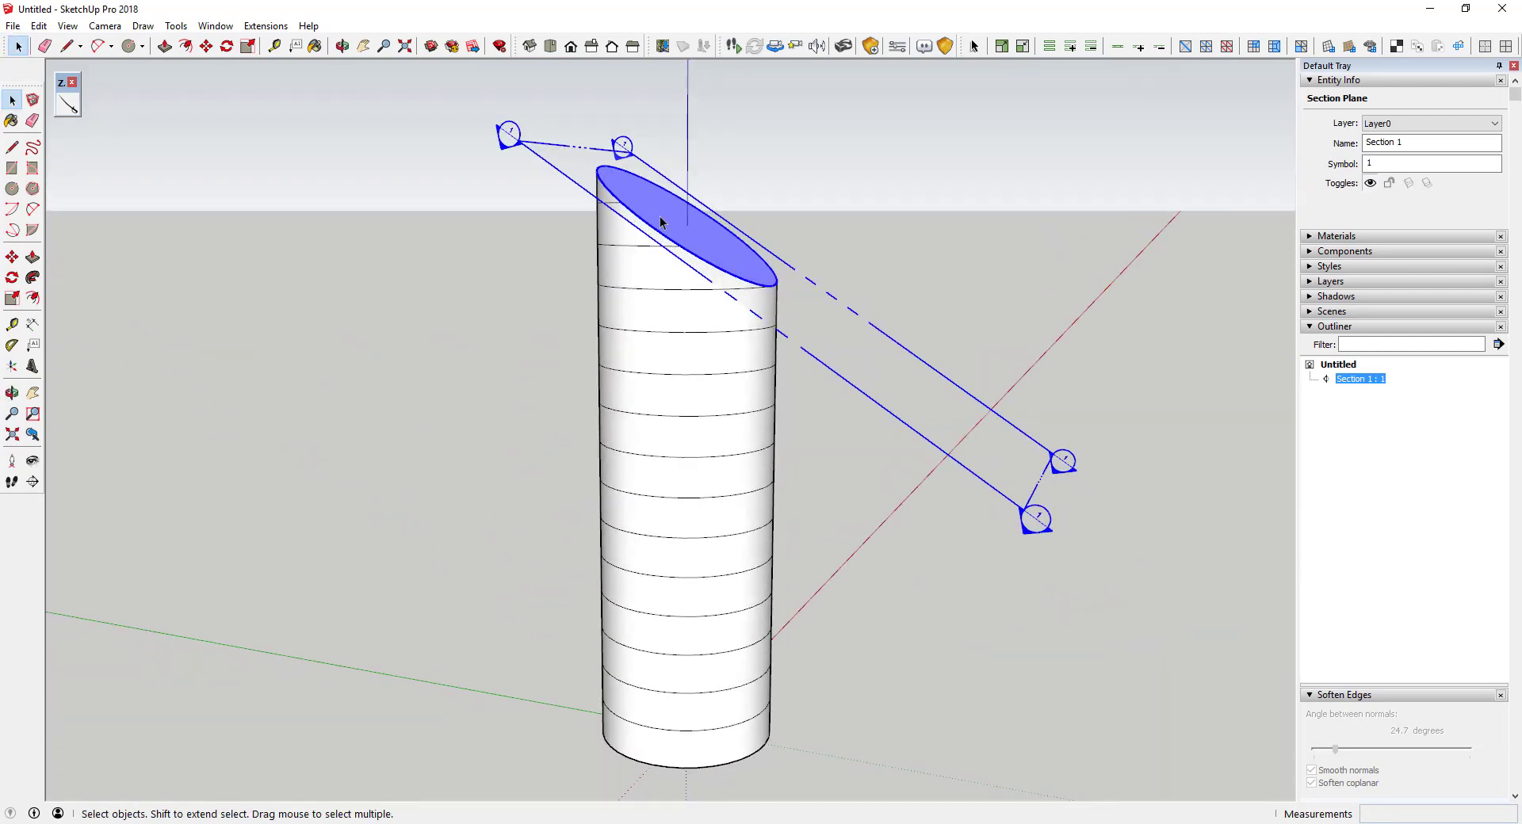
{"action": "left_click", "coordinate": [264, 28]}
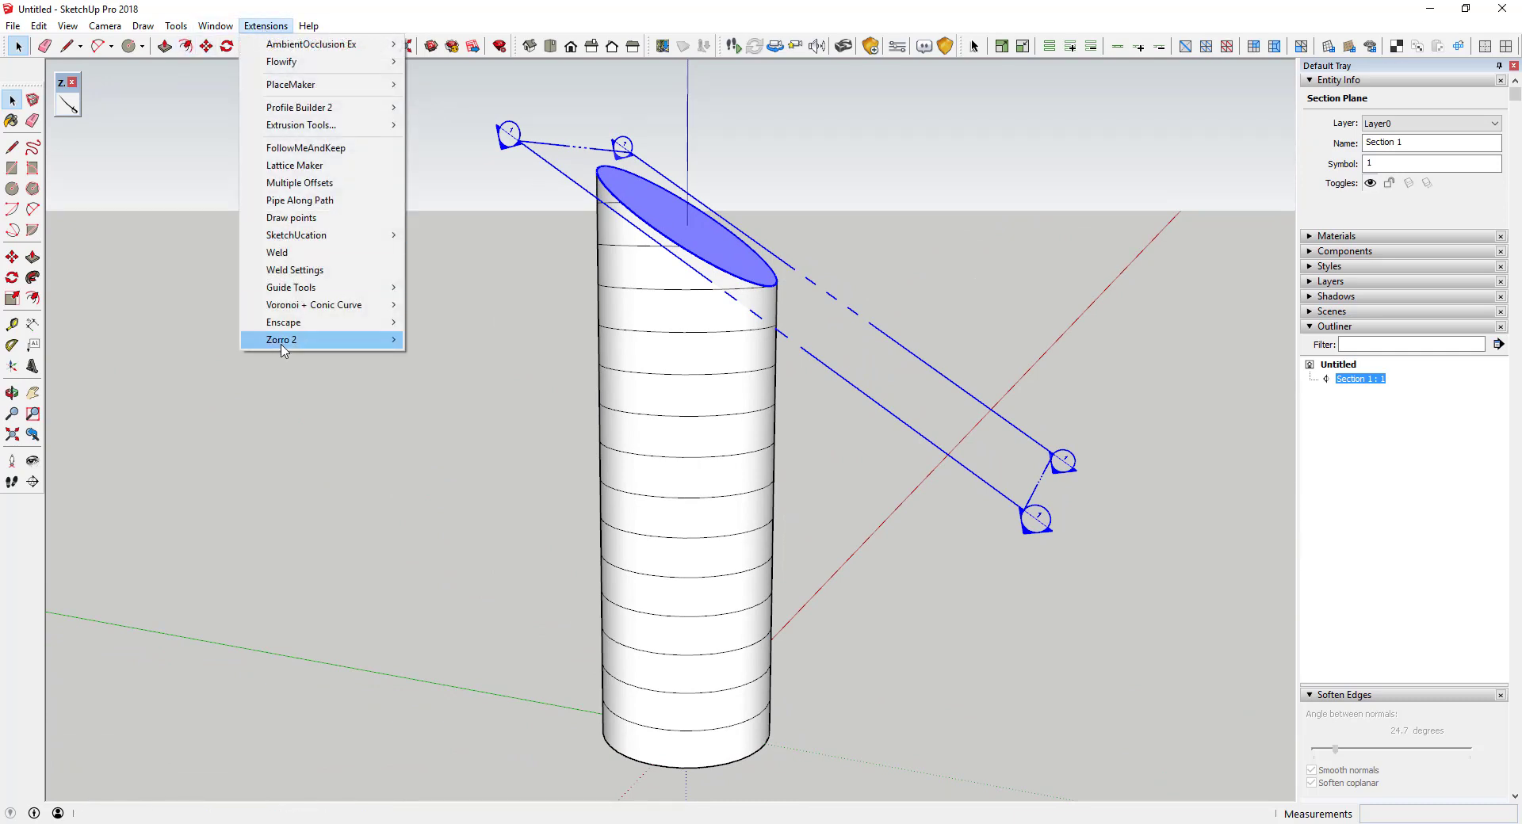
{"action": "mouse_move", "coordinate": [282, 344]}
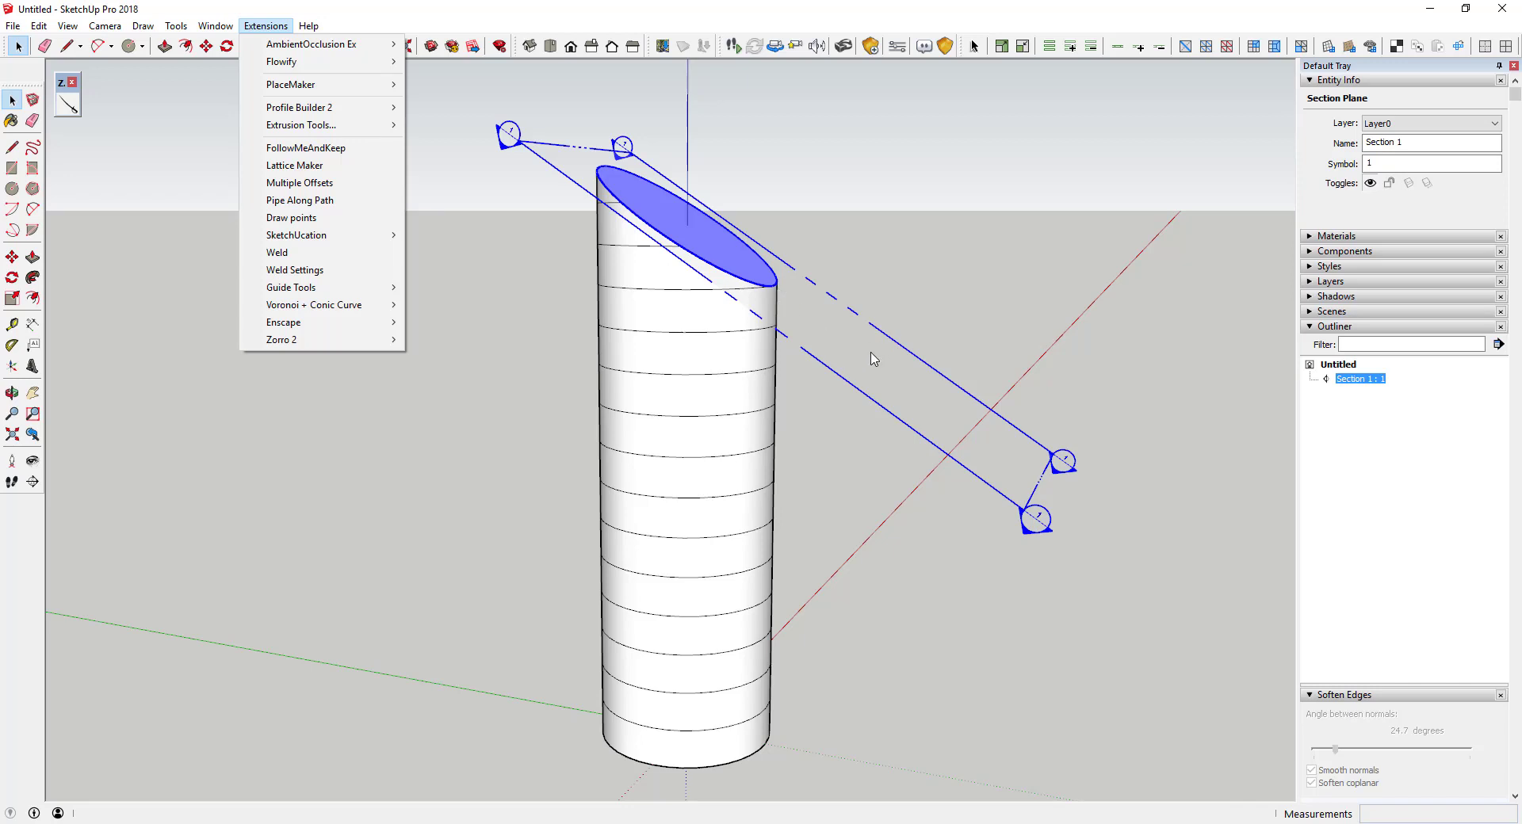
{"action": "right_click", "coordinate": [832, 353]}
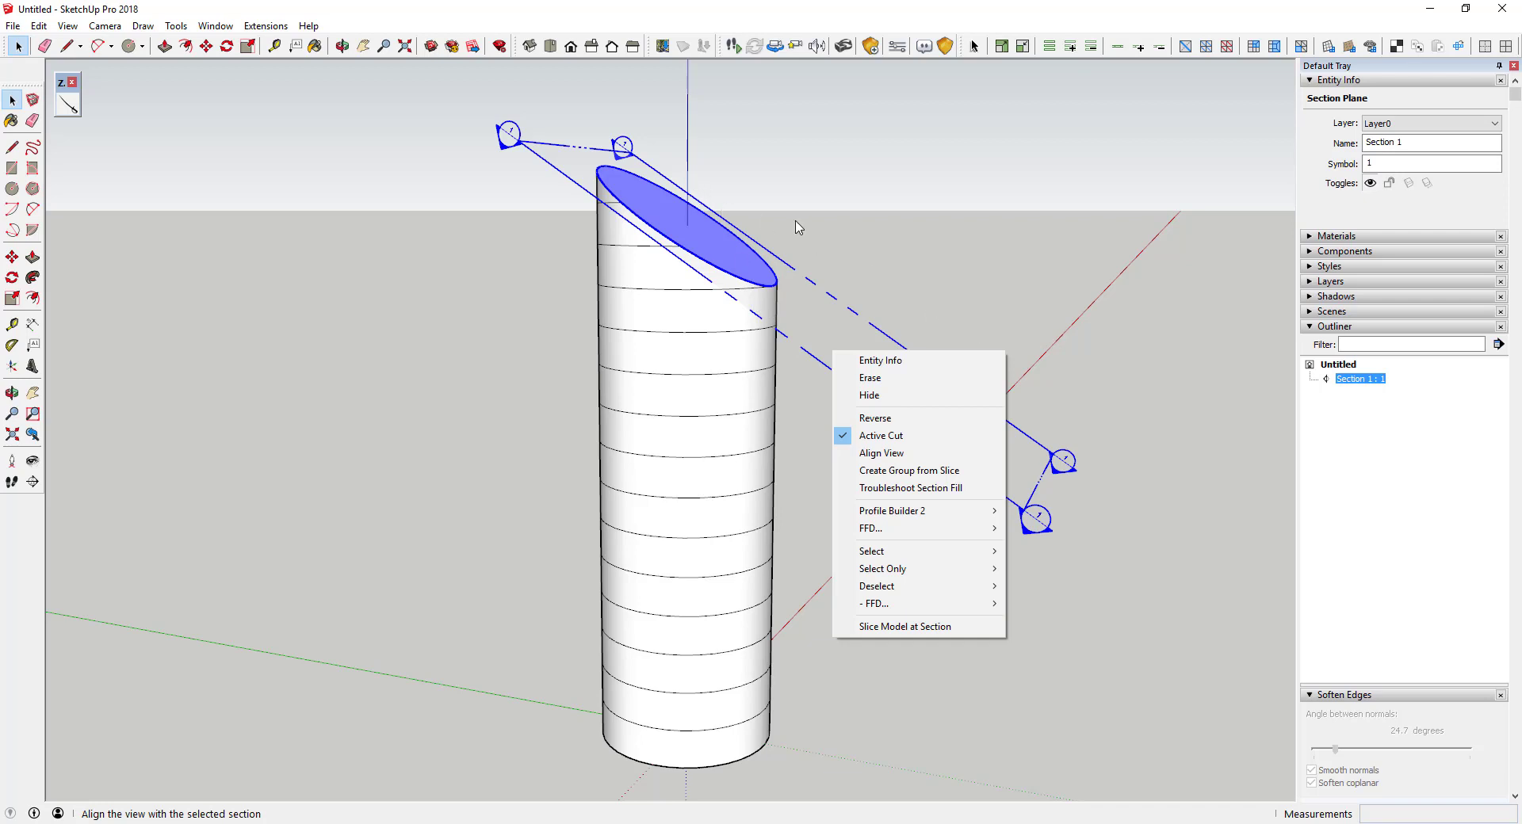
{"action": "left_click", "coordinate": [839, 332]}
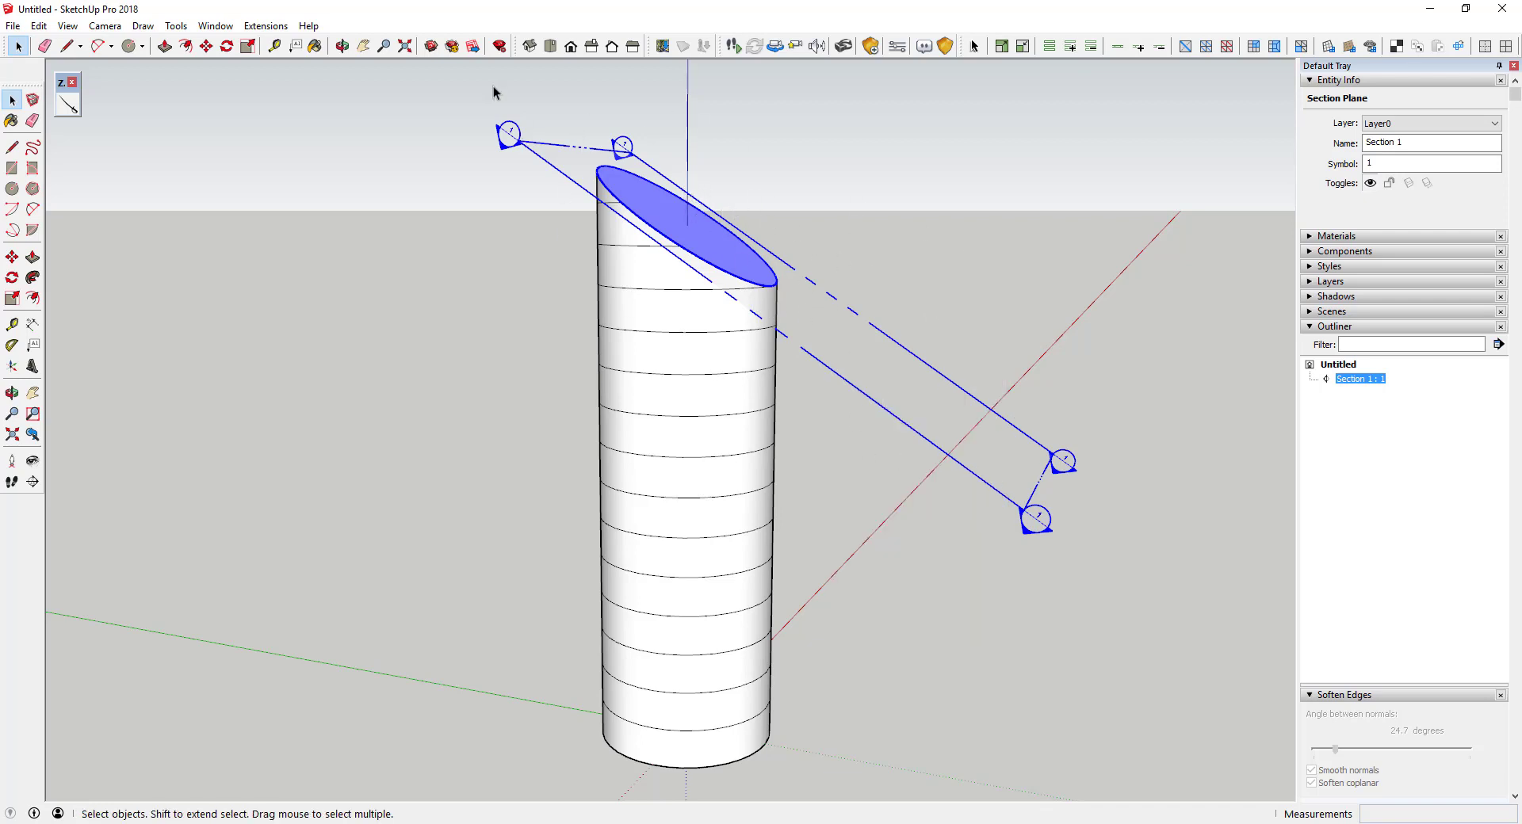
{"action": "middle_click_drag", "start_coordinate": [712, 254], "coordinate": [840, 347]}
{"action": "right_click", "coordinate": [840, 347]}
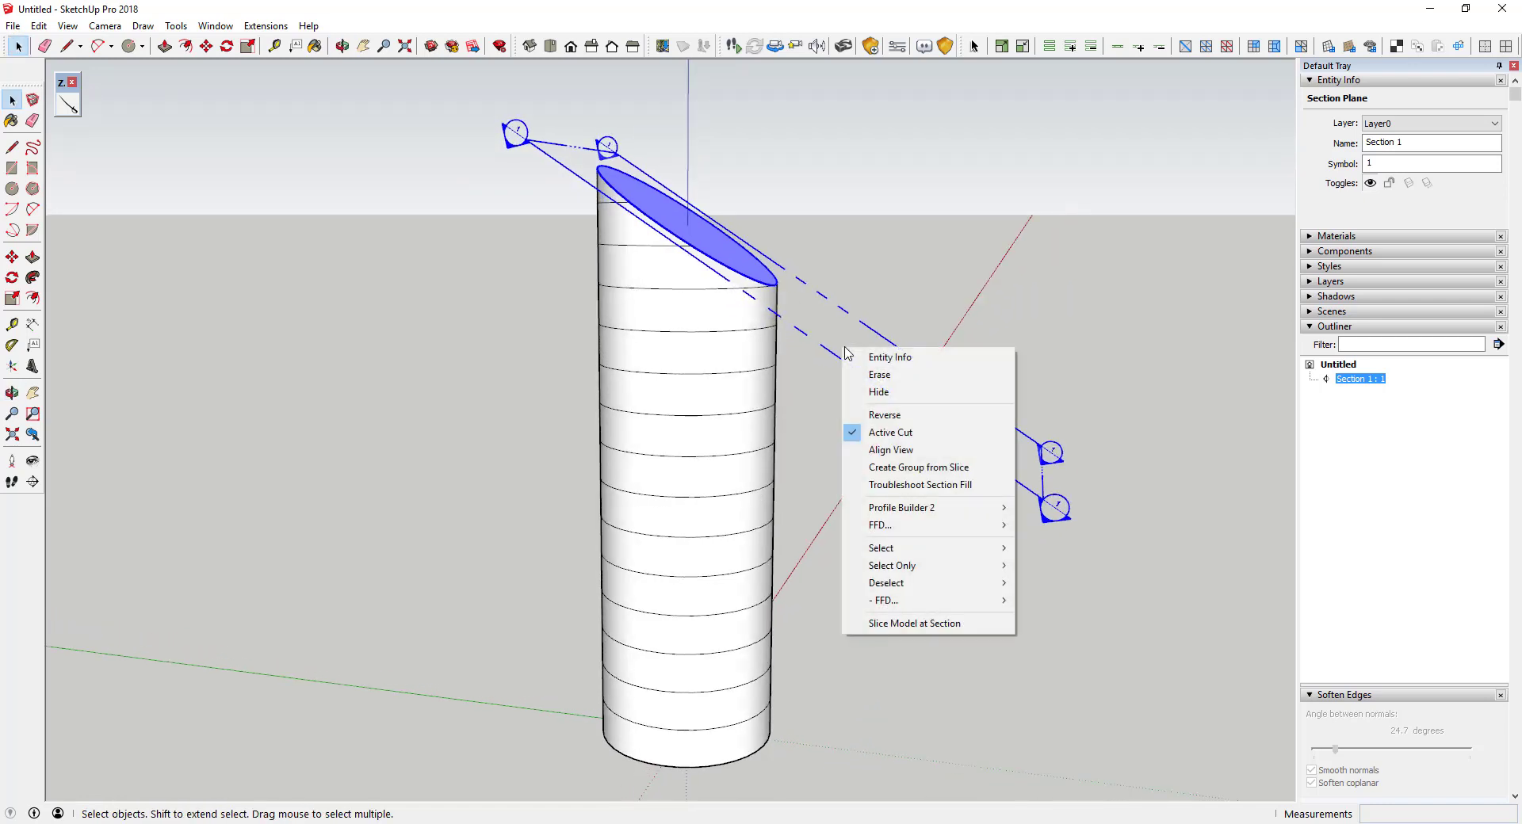
{"action": "left_click", "coordinate": [924, 624]}
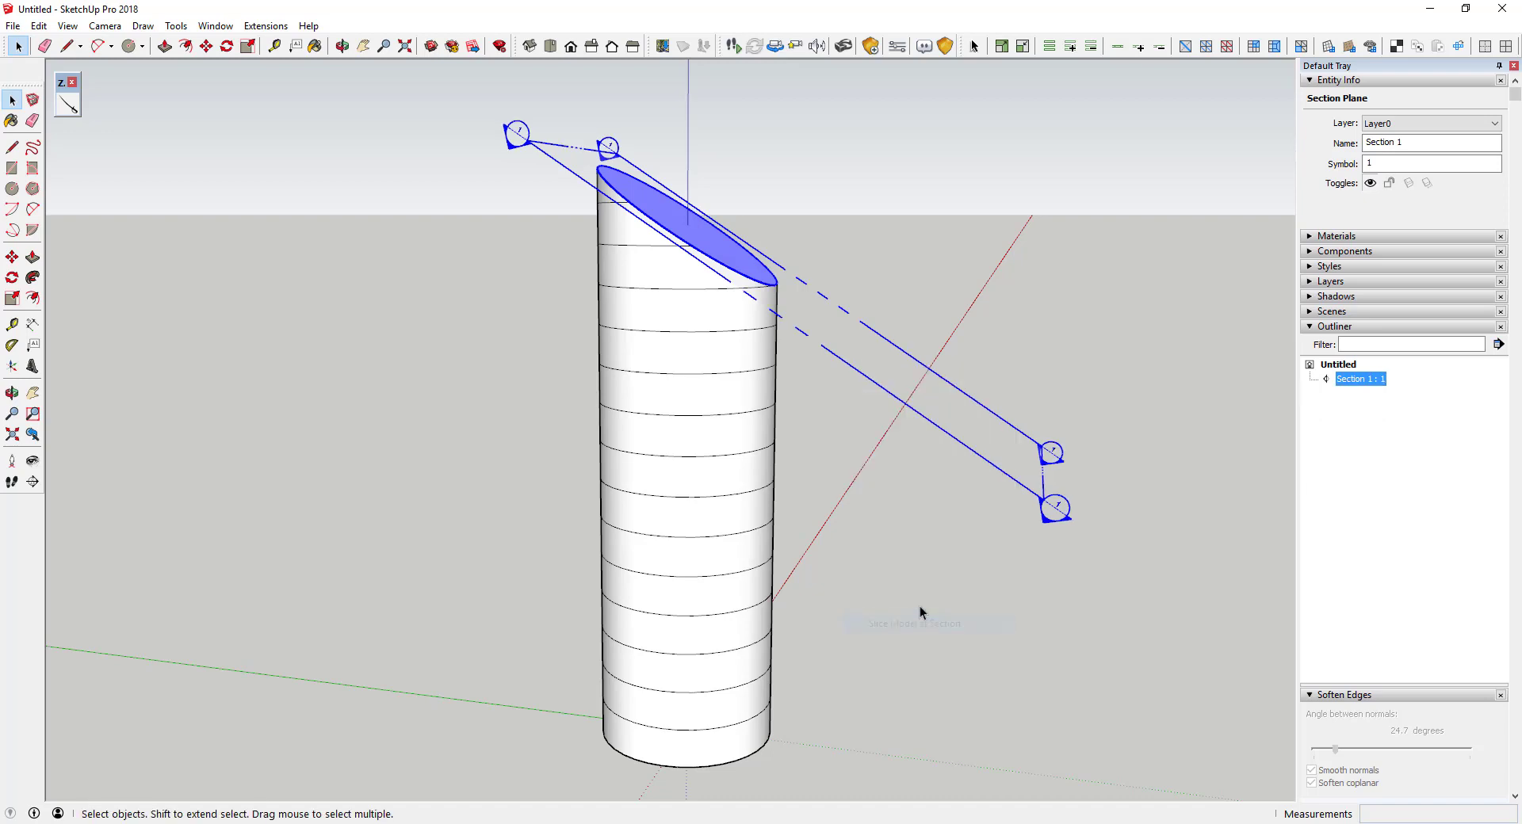
Step: Delete the tilted section plane after the slice
{"action": "middle_click_drag", "start_coordinate": [897, 350], "coordinate": [1043, 288]}
{"action": "key", "text": "Delete"}
{"action": "key", "text": "space"}
Step: Examine the sliced cylinder's open slanted top and its rim edges from several sides
{"action": "middle_click_drag", "start_coordinate": [610, 207], "coordinate": [867, 374]}
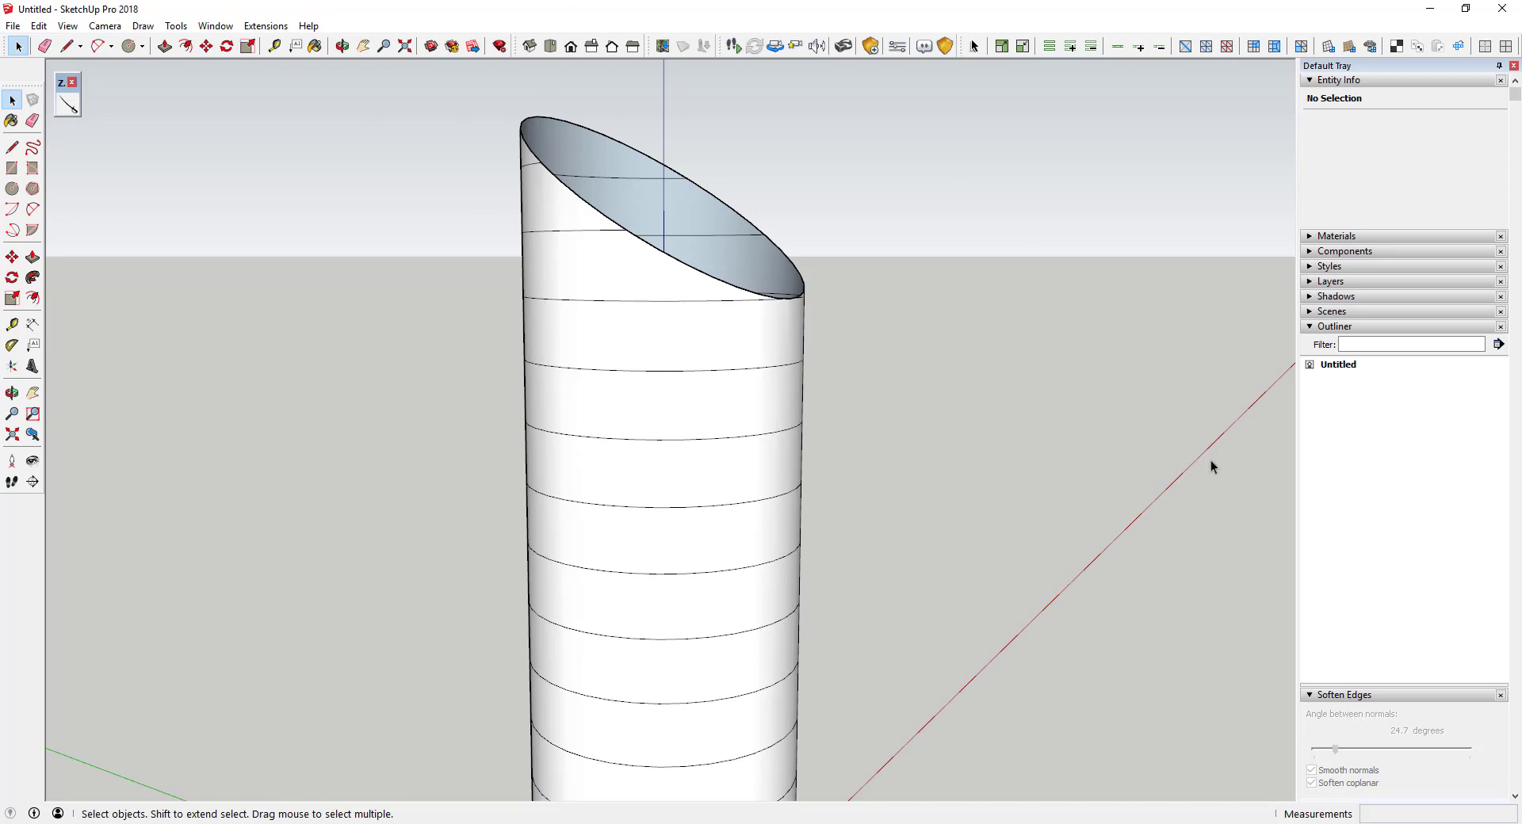
{"action": "left_click", "coordinate": [707, 277]}
{"action": "middle_click_drag", "start_coordinate": [849, 330], "coordinate": [887, 378]}
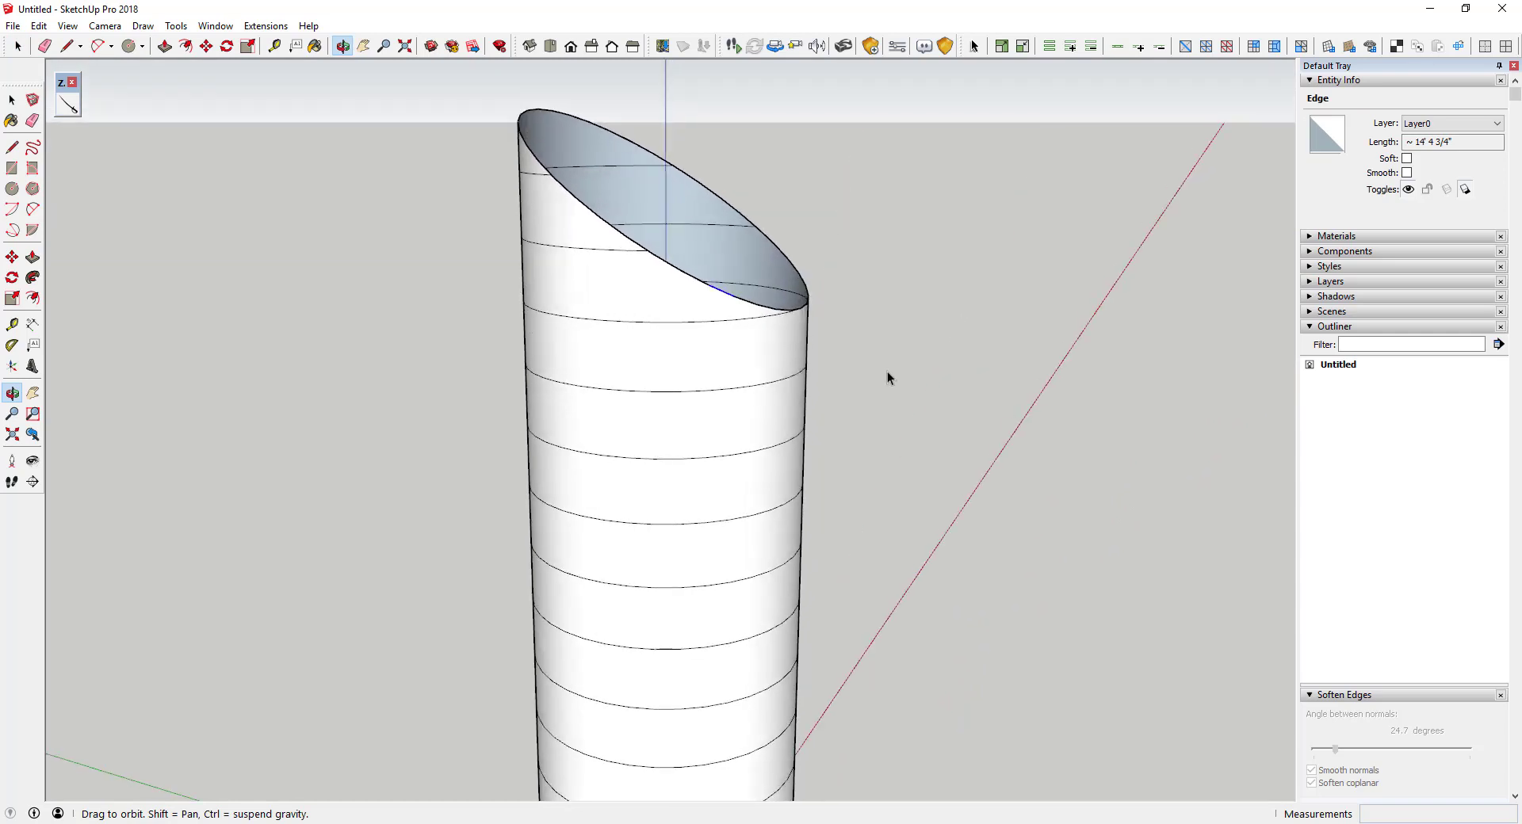
{"action": "scroll", "coordinate": [887, 378], "scroll_direction": "down", "scroll_amount": 5}
{"action": "scroll", "coordinate": [785, 397], "scroll_direction": "up", "scroll_amount": 6}
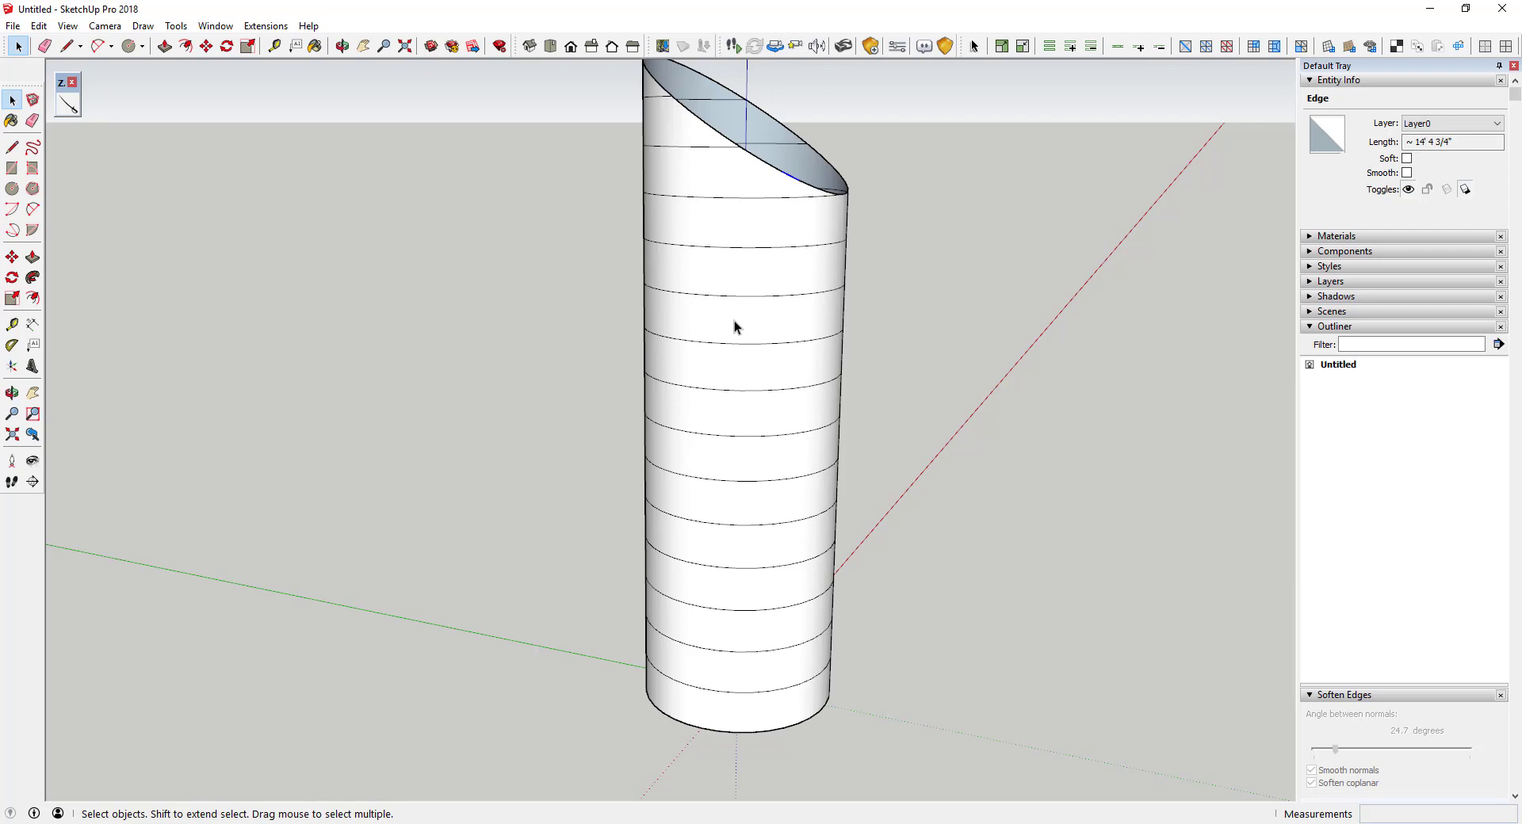
{"action": "middle_click_drag", "start_coordinate": [746, 278], "coordinate": [829, 244]}
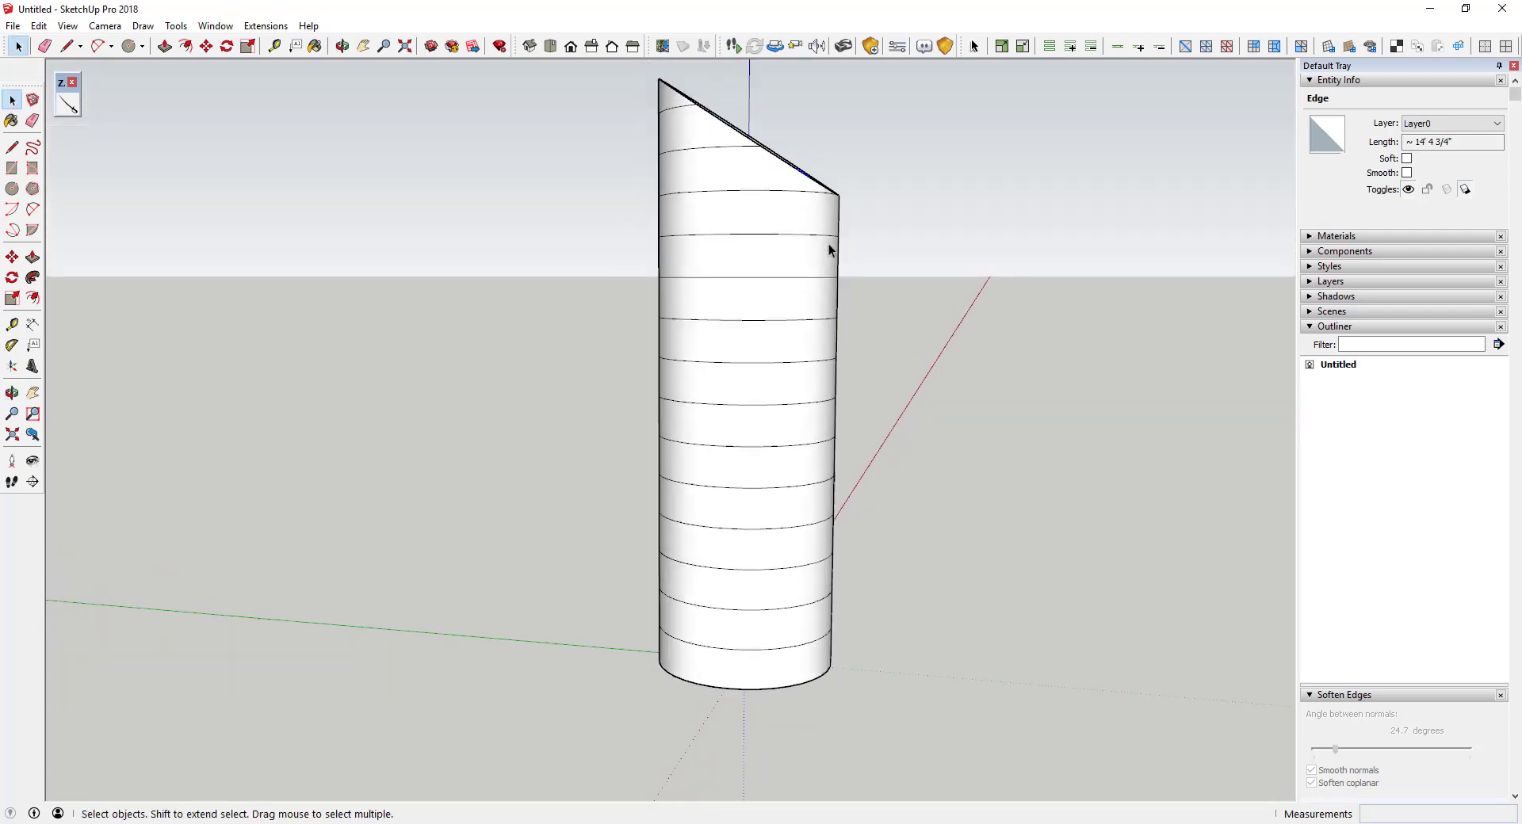
{"action": "scroll", "coordinate": [856, 245], "scroll_direction": "down", "scroll_amount": 2}
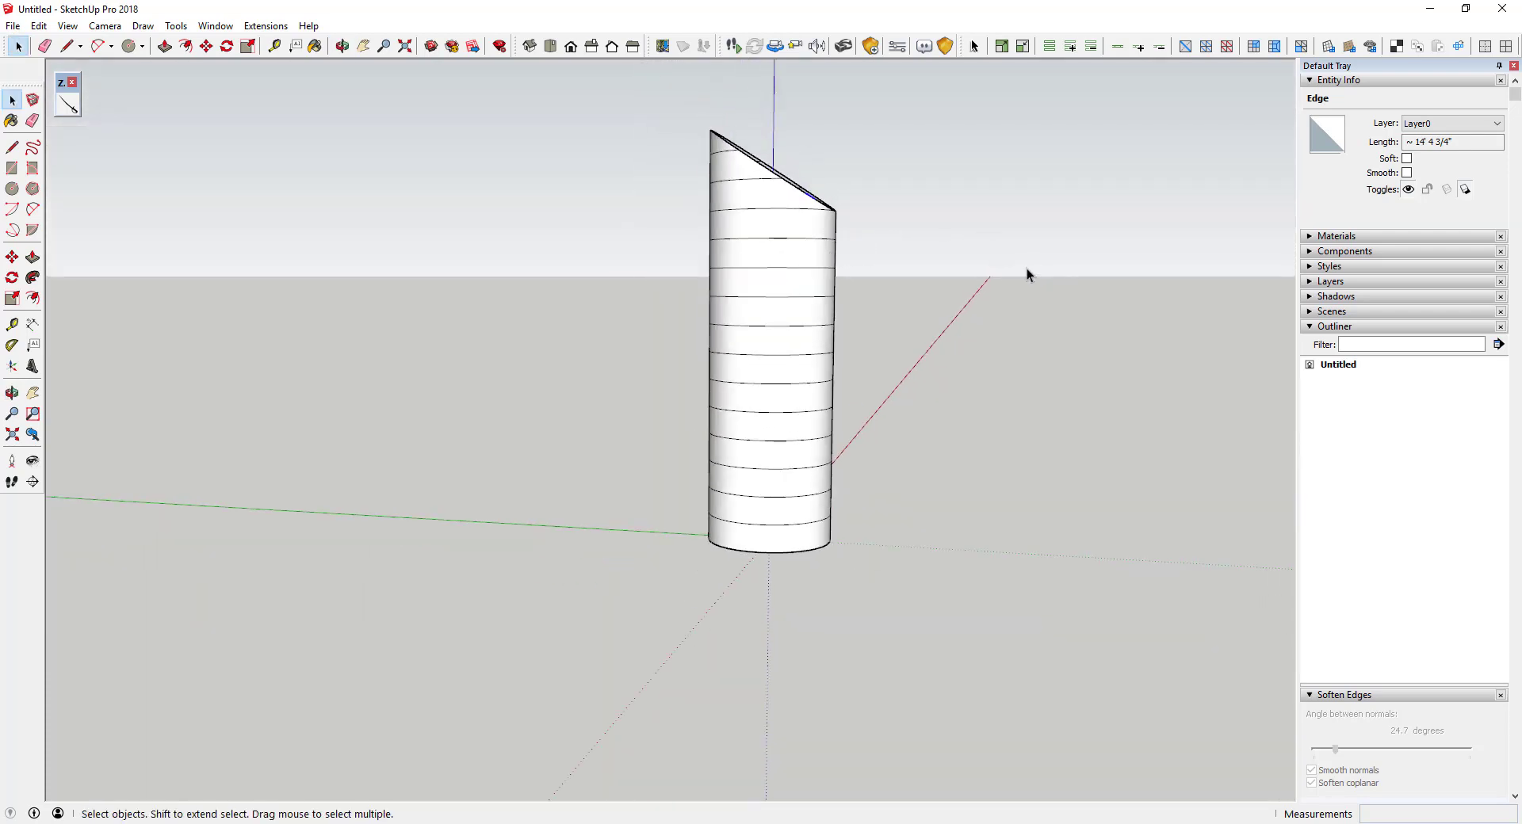
Step: Try to select the slanted rim's edges one segment at a time
{"action": "scroll", "coordinate": [857, 195], "scroll_direction": "up", "scroll_amount": 2}
{"action": "middle_click_drag", "start_coordinate": [858, 195], "coordinate": [730, 196]}
{"action": "scroll", "coordinate": [781, 220], "scroll_direction": "up", "scroll_amount": 3}
{"action": "scroll", "coordinate": [780, 220], "scroll_direction": "down", "scroll_amount": 3}
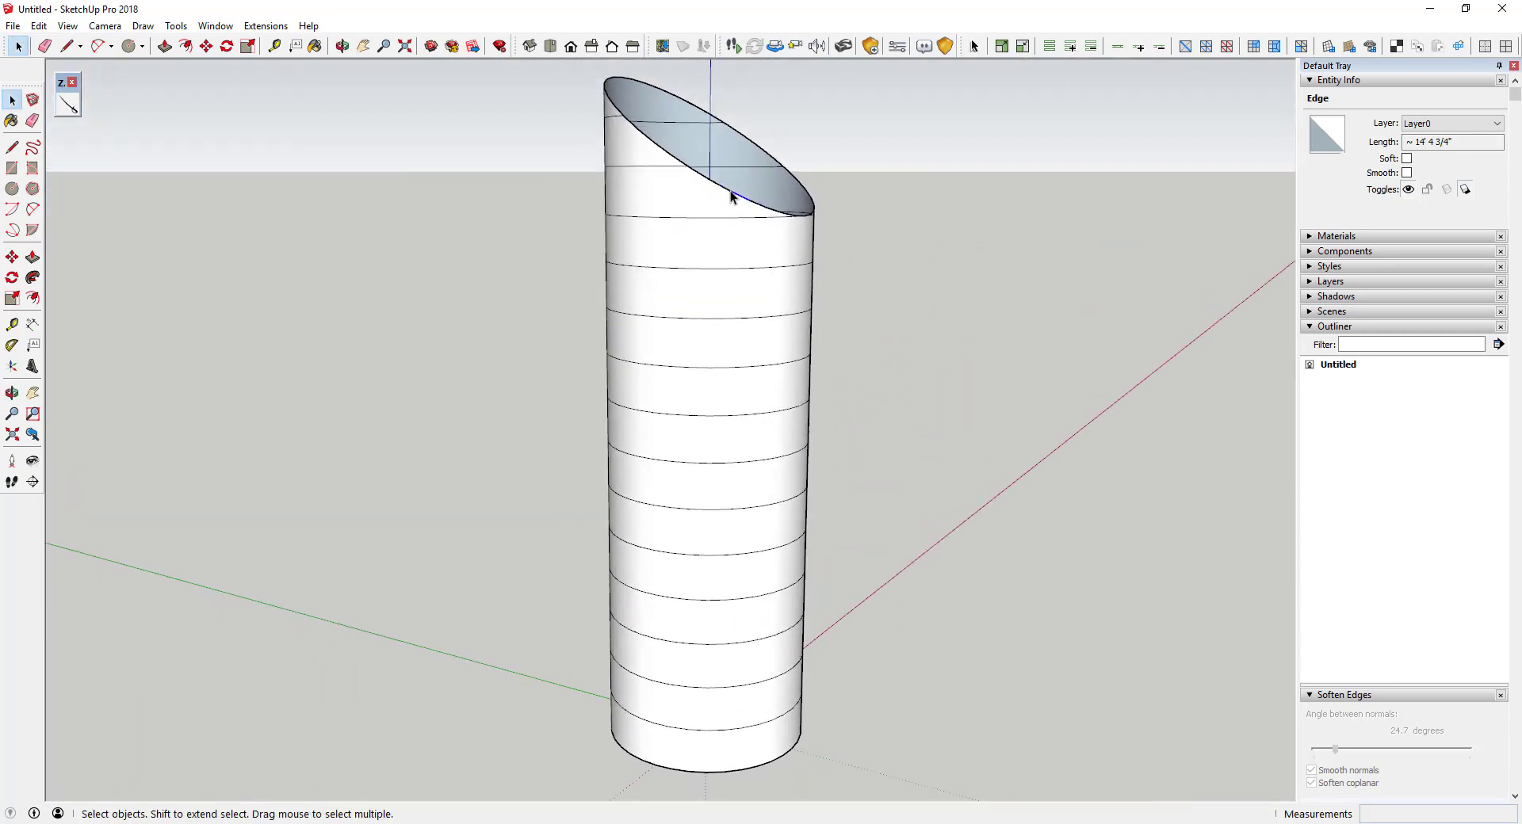
{"action": "left_click", "coordinate": [716, 180], "text": "ctrl"}
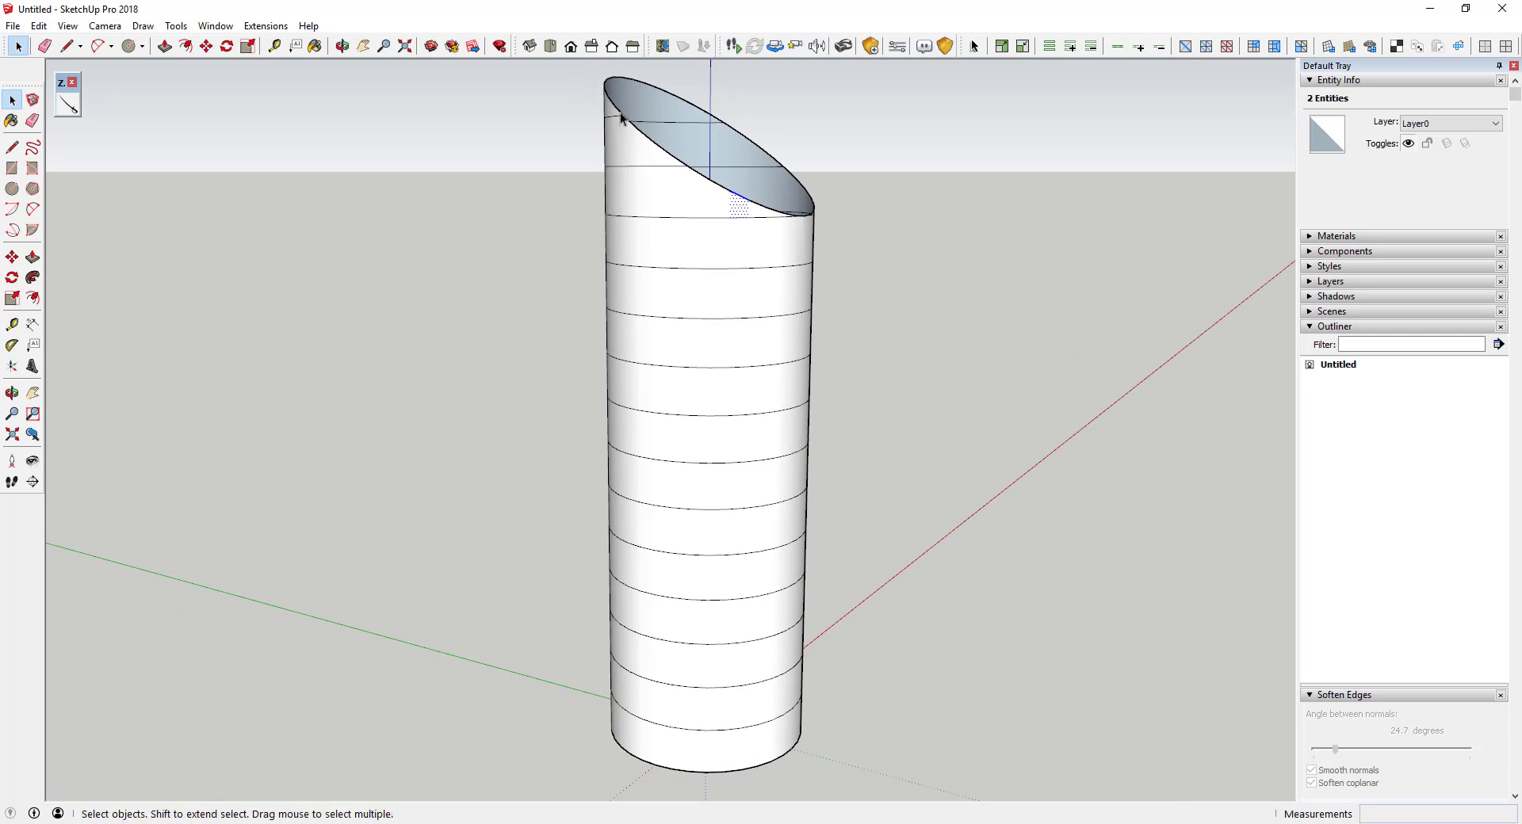
{"action": "middle_click_drag", "start_coordinate": [802, 205], "coordinate": [917, 216]}
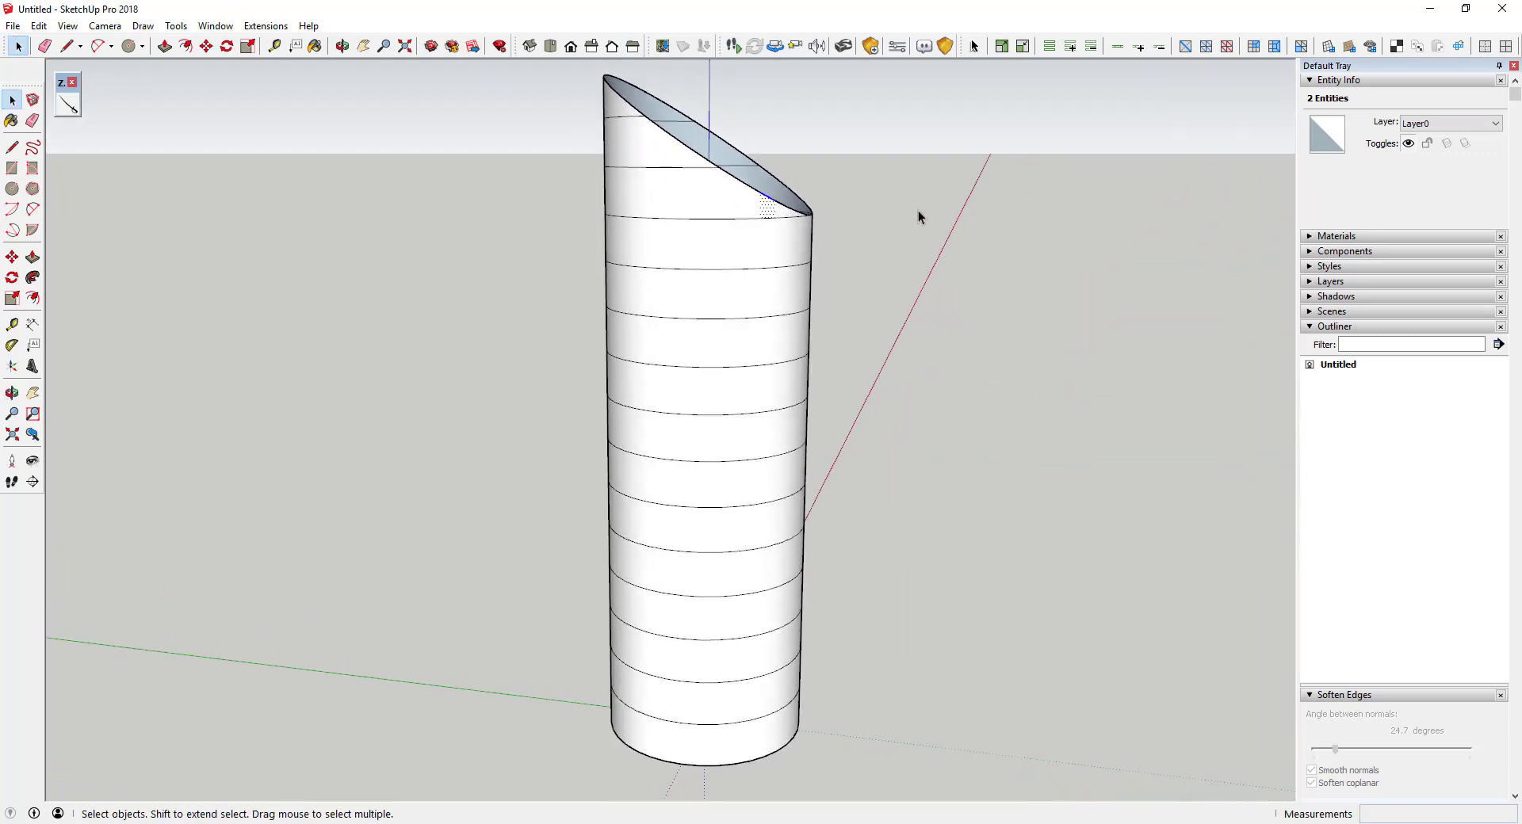
{"action": "left_click", "coordinate": [872, 239]}
Step: Try to select the slanted rim's edges by extending from one segment and by picking faces with their bounding edges
{"action": "scroll", "coordinate": [751, 214], "scroll_direction": "up", "scroll_amount": 3}
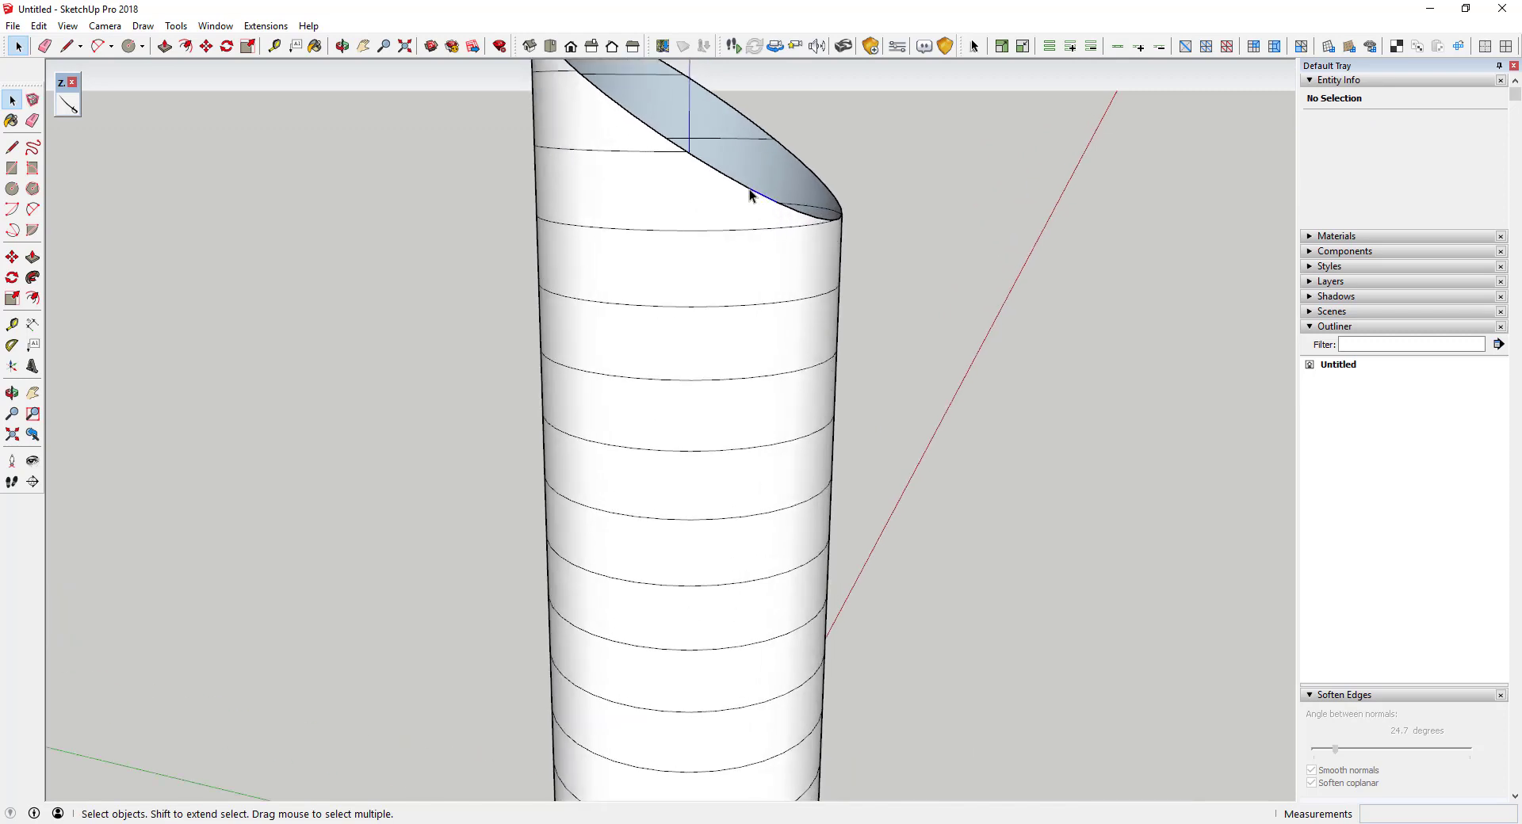
{"action": "left_click", "coordinate": [751, 194]}
{"action": "scroll", "coordinate": [751, 194], "scroll_direction": "down", "scroll_amount": 2}
{"action": "middle_click_drag", "start_coordinate": [752, 194], "coordinate": [783, 359]}
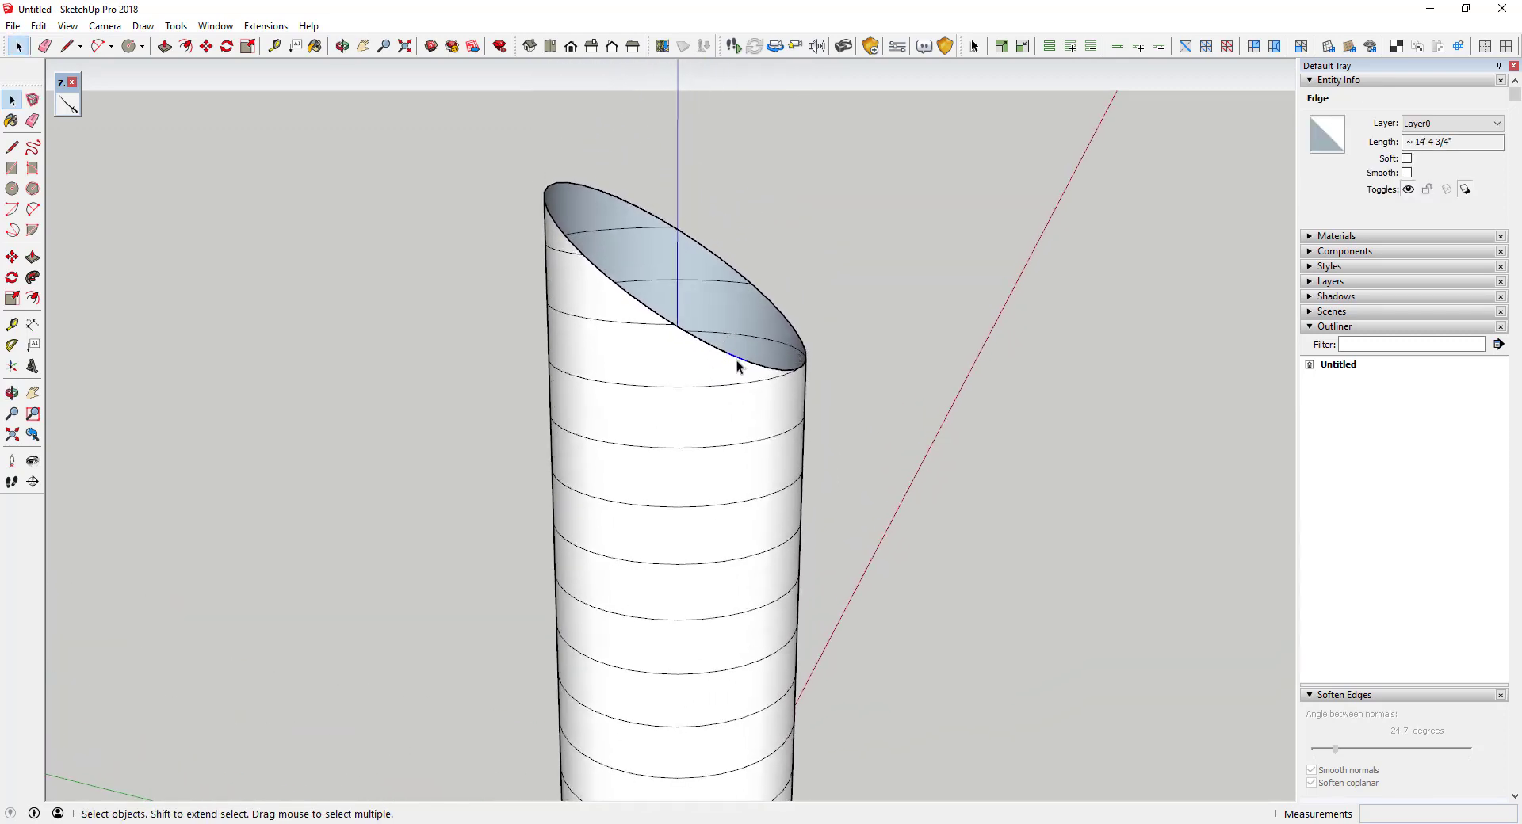
{"action": "left_click", "coordinate": [1118, 47]}
{"action": "left_click", "coordinate": [707, 340]}
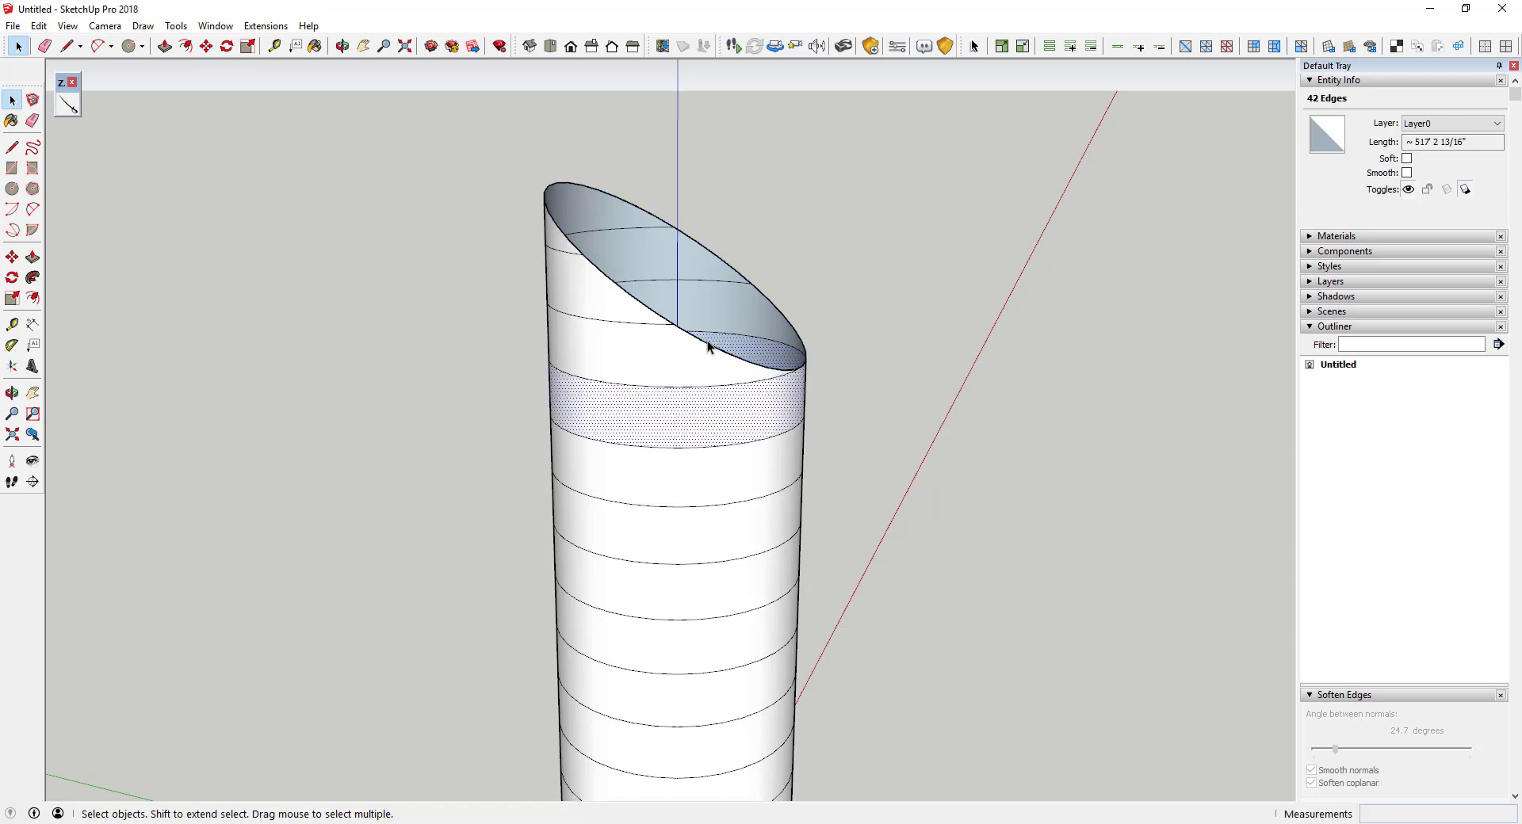
{"action": "double_click", "coordinate": [593, 208]}
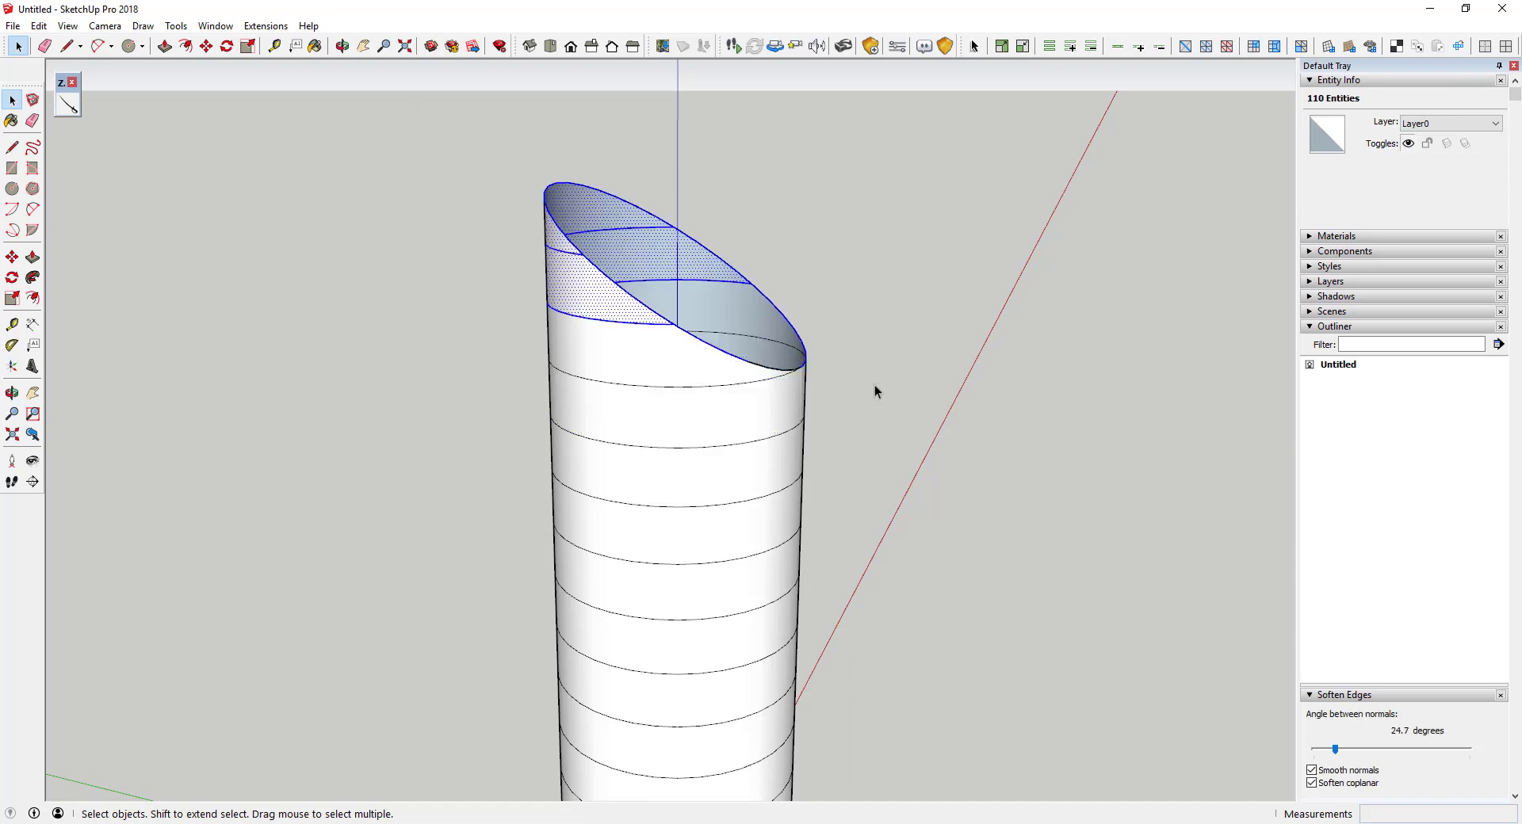
Step: Select the slanted rim's complete edge loop and copy it about 299' along the green axis, clear of the tower
{"action": "left_click", "coordinate": [721, 355]}
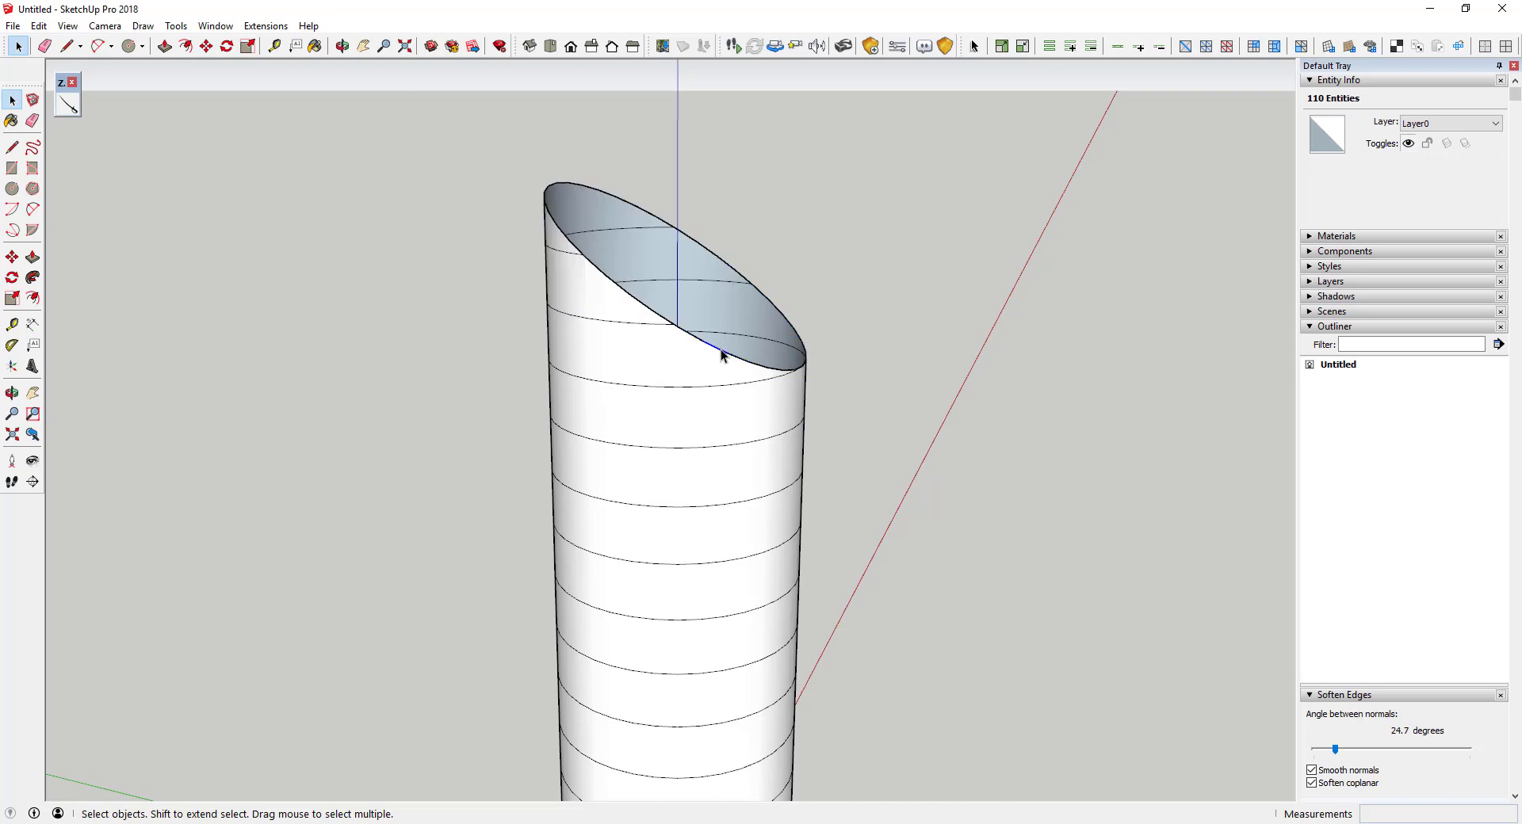
{"action": "left_click", "coordinate": [1118, 48]}
{"action": "scroll", "coordinate": [863, 260], "scroll_direction": "down", "scroll_amount": 3}
{"action": "middle_click_drag", "start_coordinate": [862, 260], "coordinate": [917, 248]}
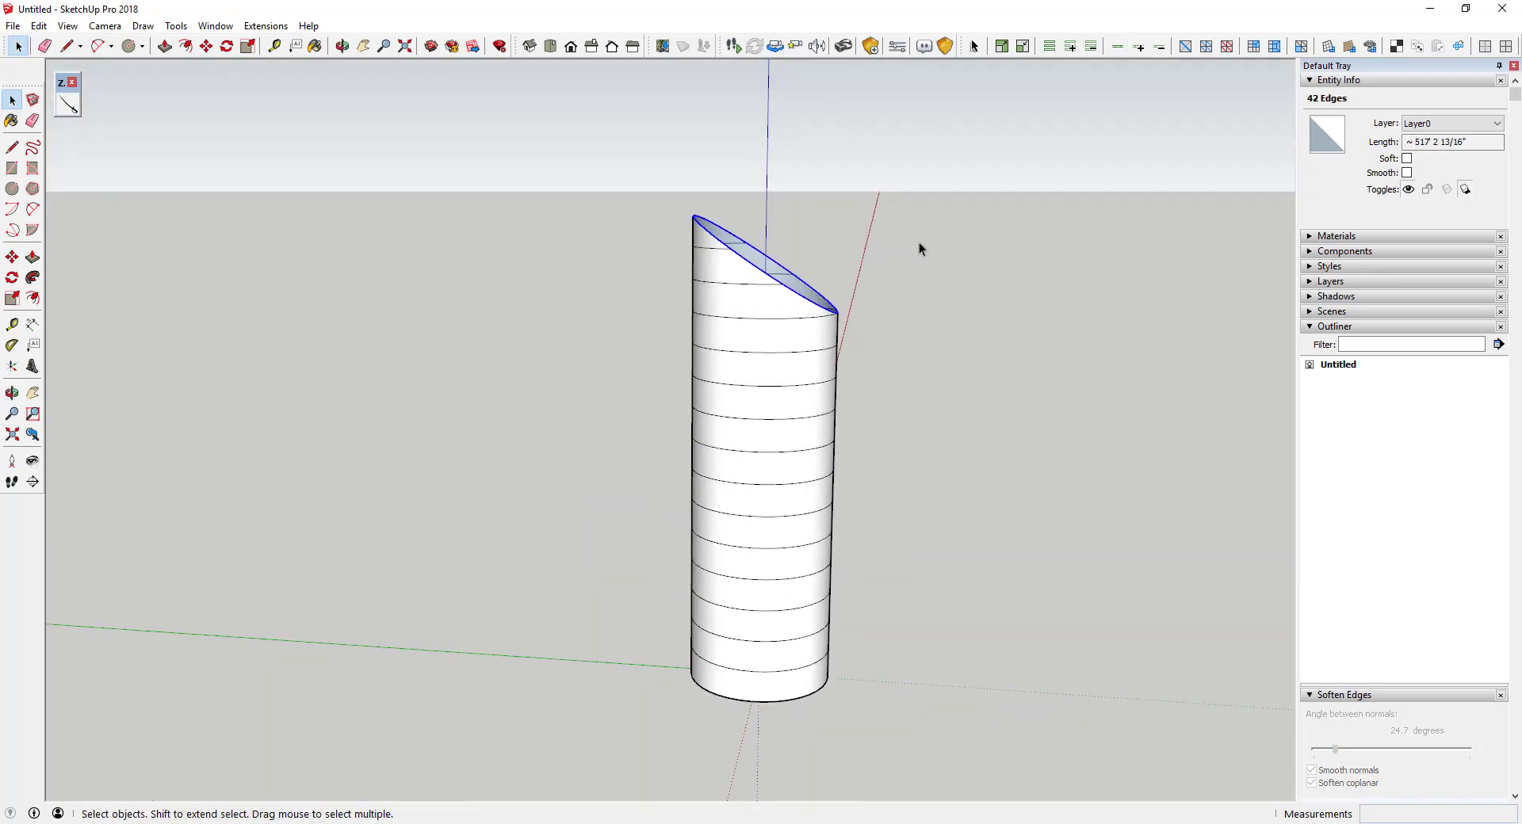
{"action": "key", "text": "m"}
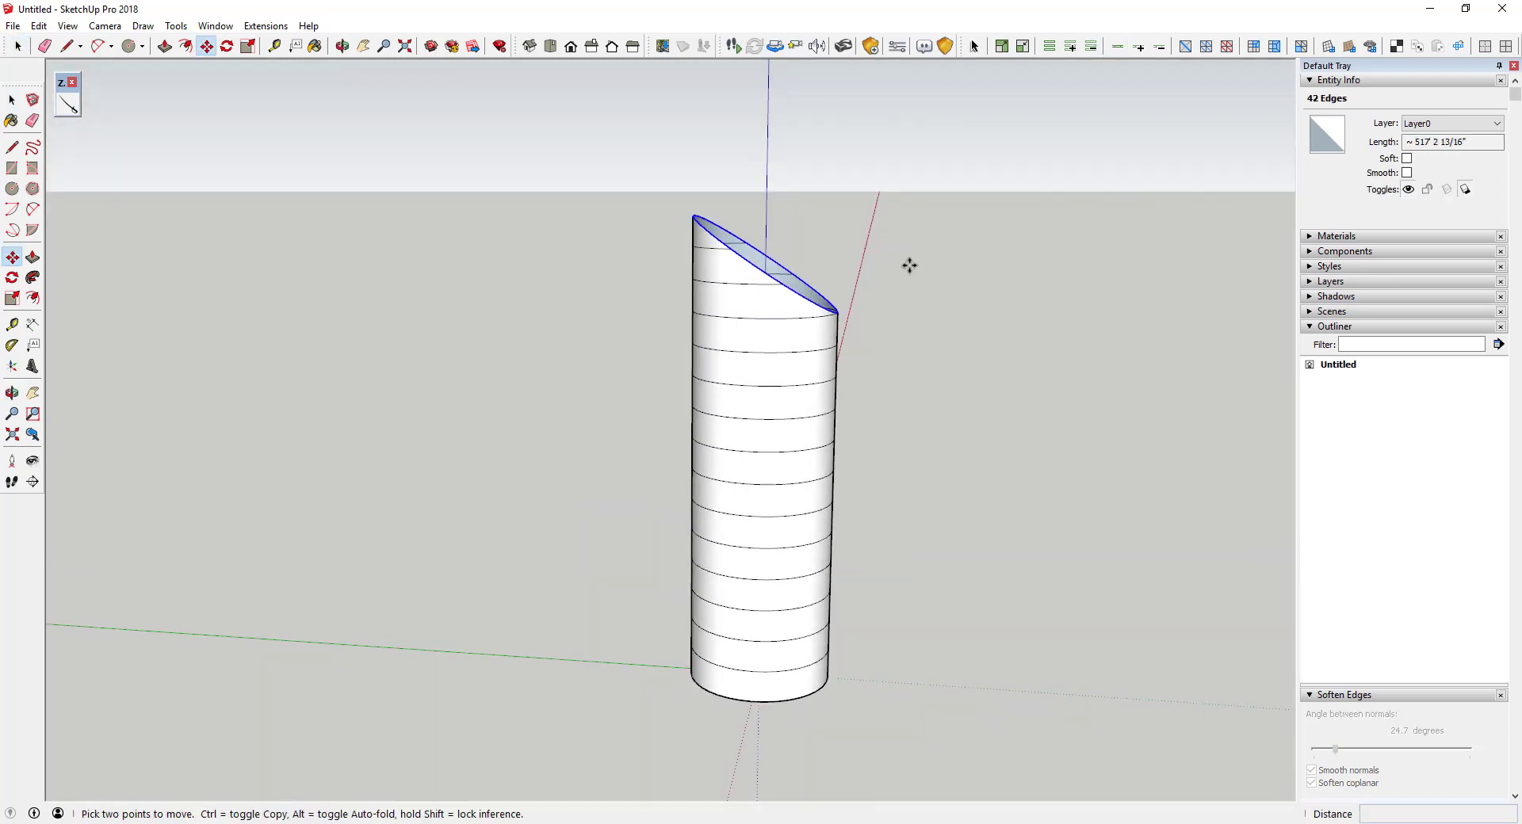
{"action": "key", "text": "ctrl"}
{"action": "left_click", "coordinate": [837, 313]}
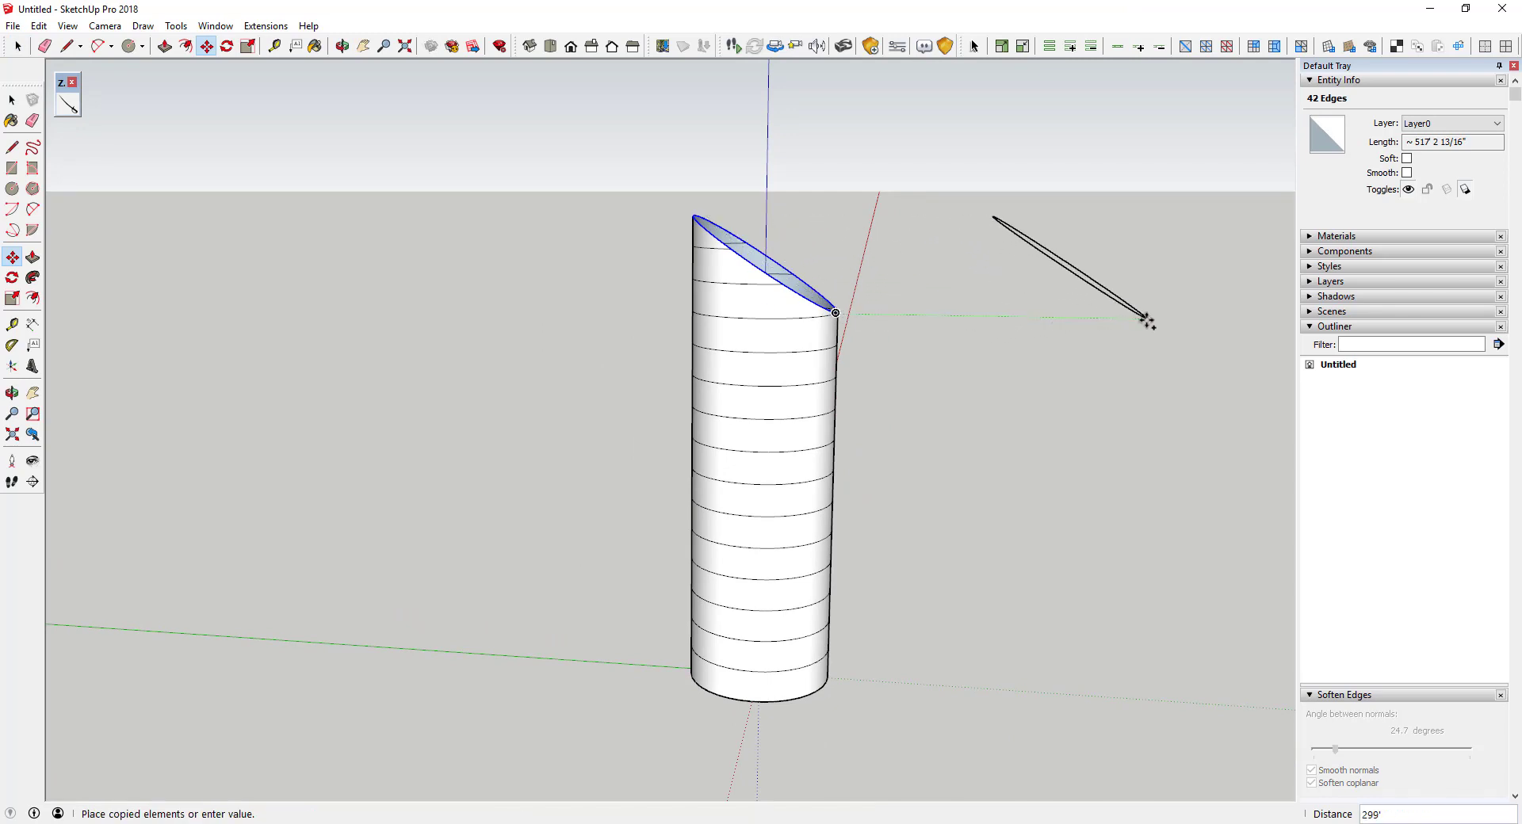
{"action": "left_click", "coordinate": [1148, 321]}
{"action": "key", "text": "space"}
Step: Save the model as Halo Building for YouTube
{"action": "scroll", "coordinate": [1187, 302], "scroll_direction": "up", "scroll_amount": 3}
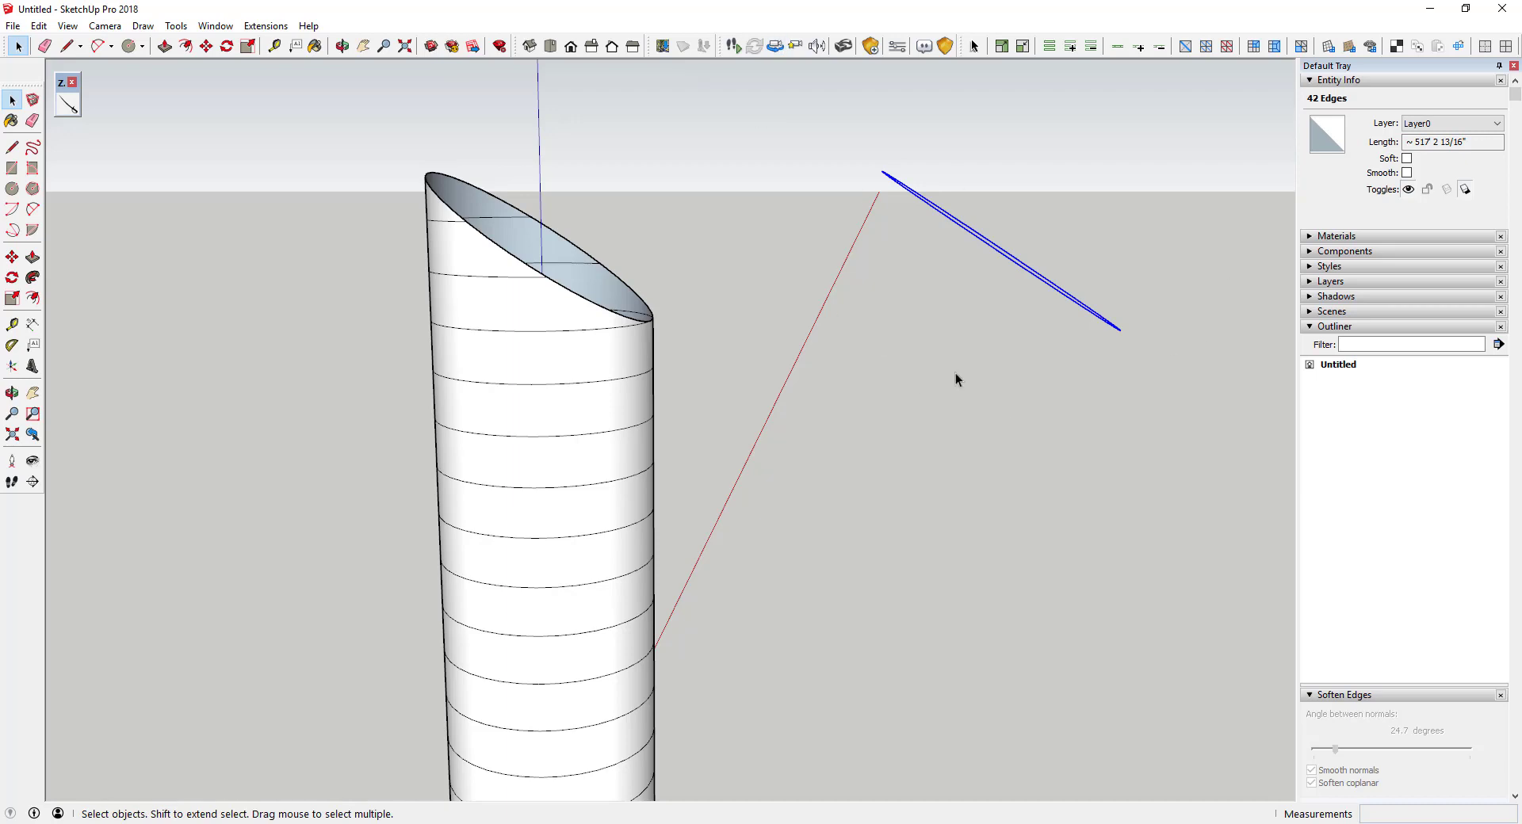
{"action": "scroll", "coordinate": [912, 243], "scroll_direction": "down", "scroll_amount": 3}
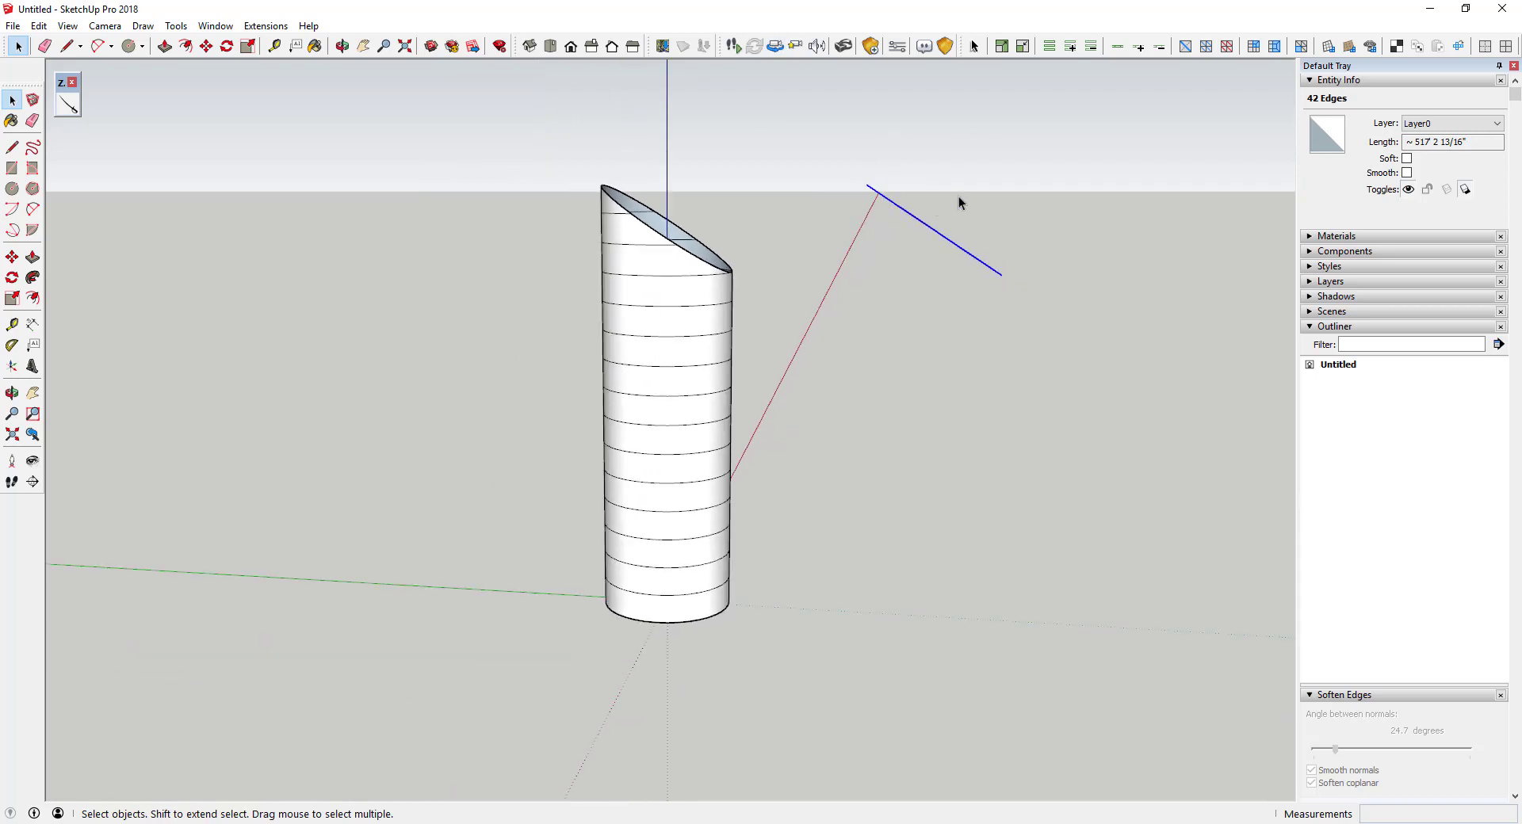
{"action": "middle_click_drag", "start_coordinate": [979, 209], "coordinate": [805, 233]}
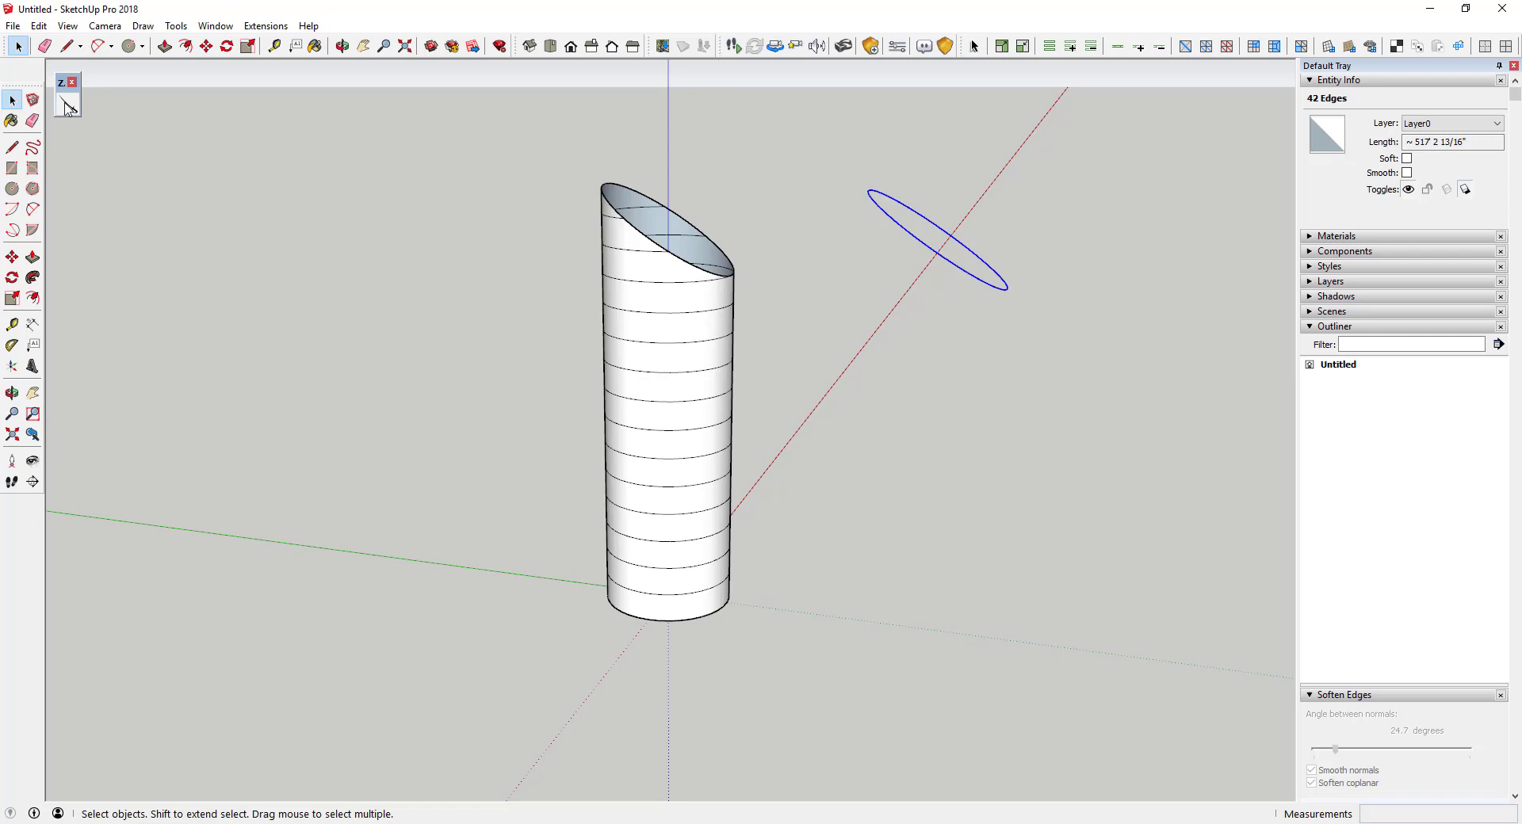
{"action": "left_click", "coordinate": [13, 25]}
{"action": "left_click", "coordinate": [93, 105]}
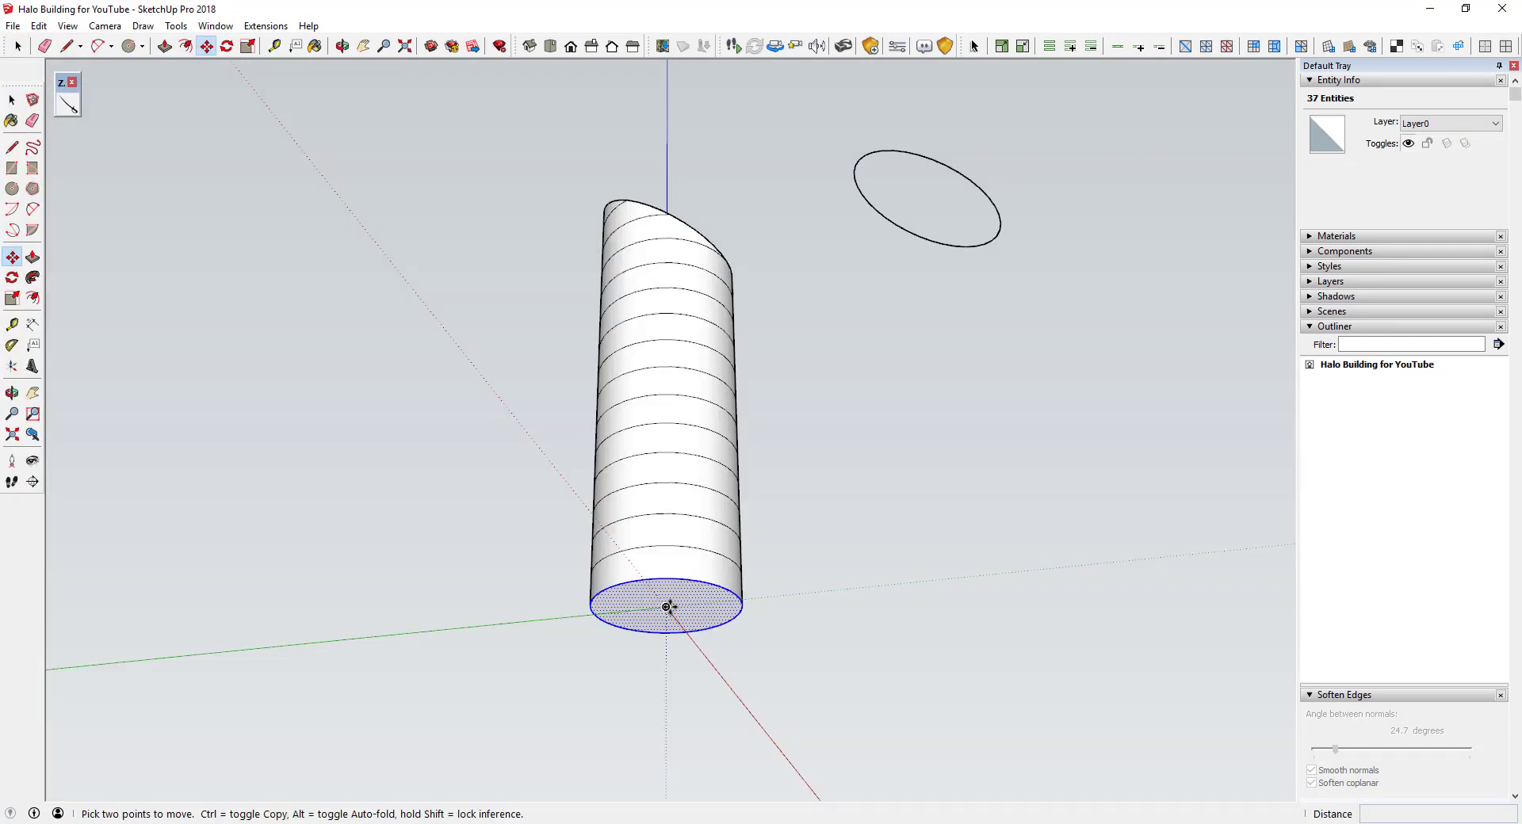
Step: Place a copy of the tower's circular base face 75' straight below the original and make the copy a group
{"action": "left_click", "coordinate": [669, 608]}
{"action": "left_click", "coordinate": [667, 683]}
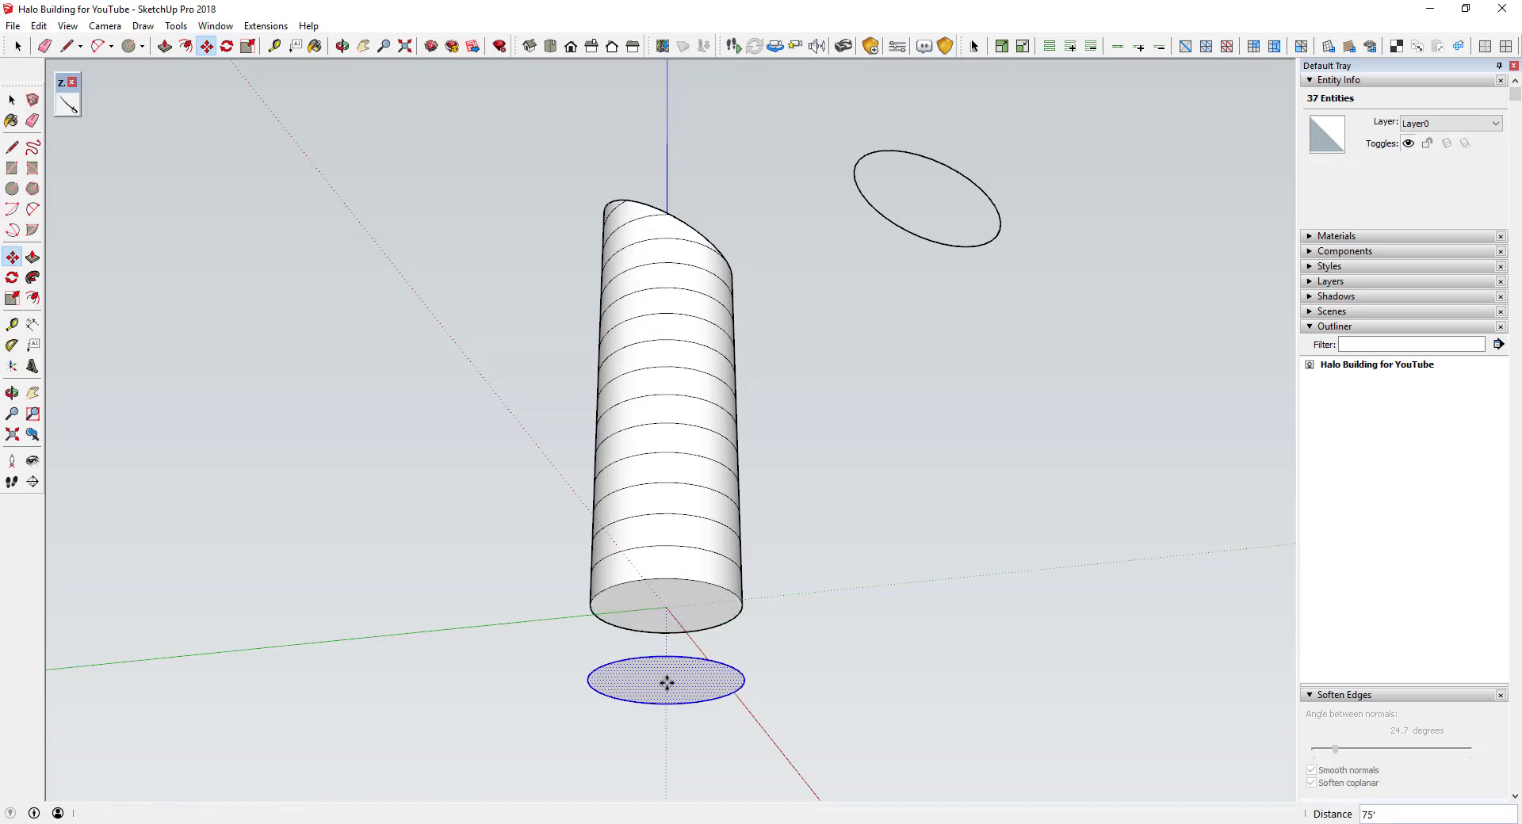
{"action": "key", "text": "space"}
{"action": "right_click", "coordinate": [667, 680]}
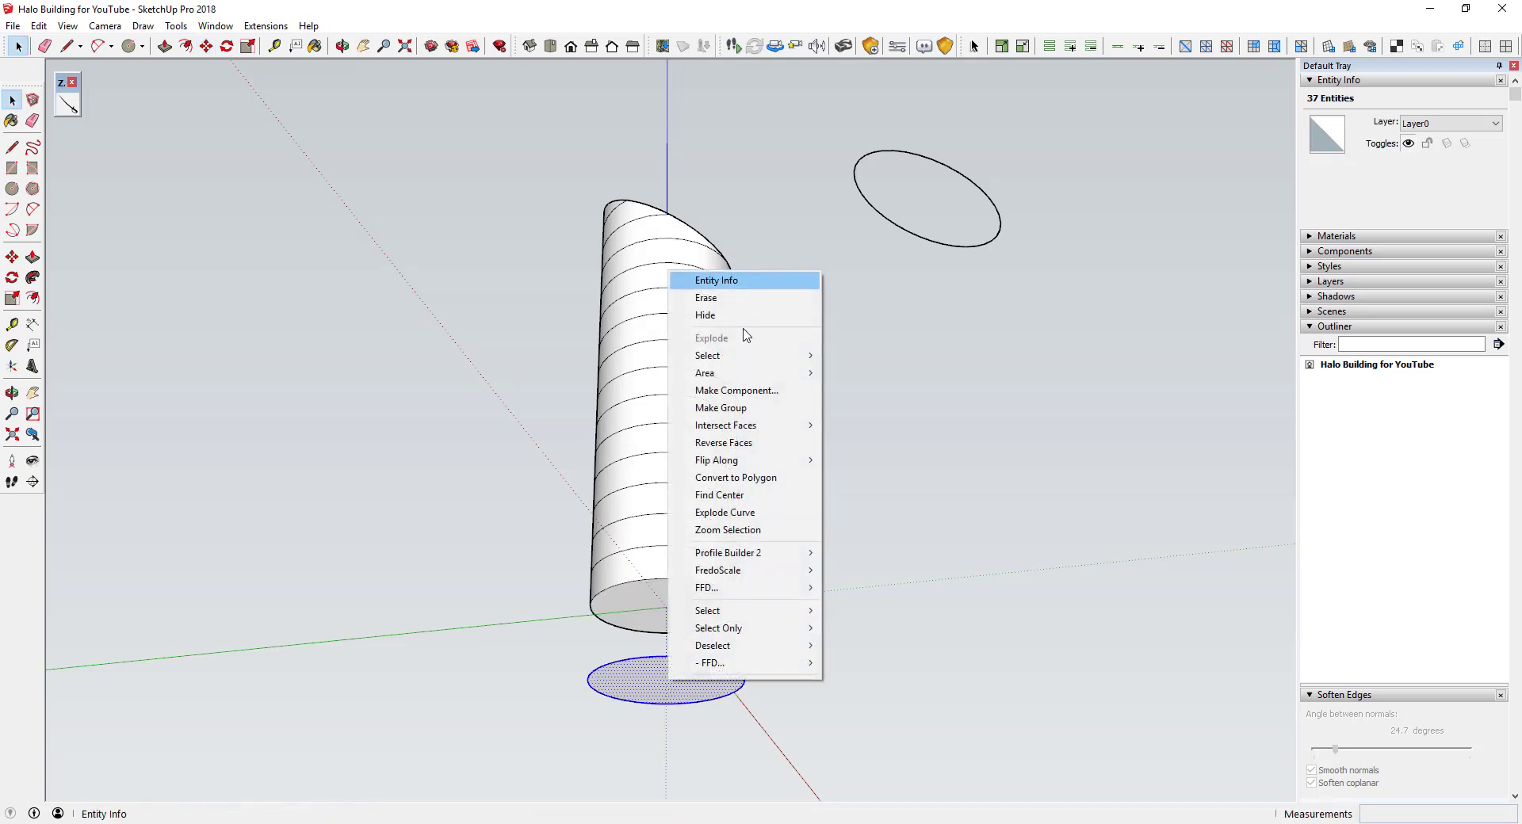
{"action": "left_click", "coordinate": [721, 407]}
{"action": "middle_click_drag", "start_coordinate": [740, 721], "coordinate": [701, 670]}
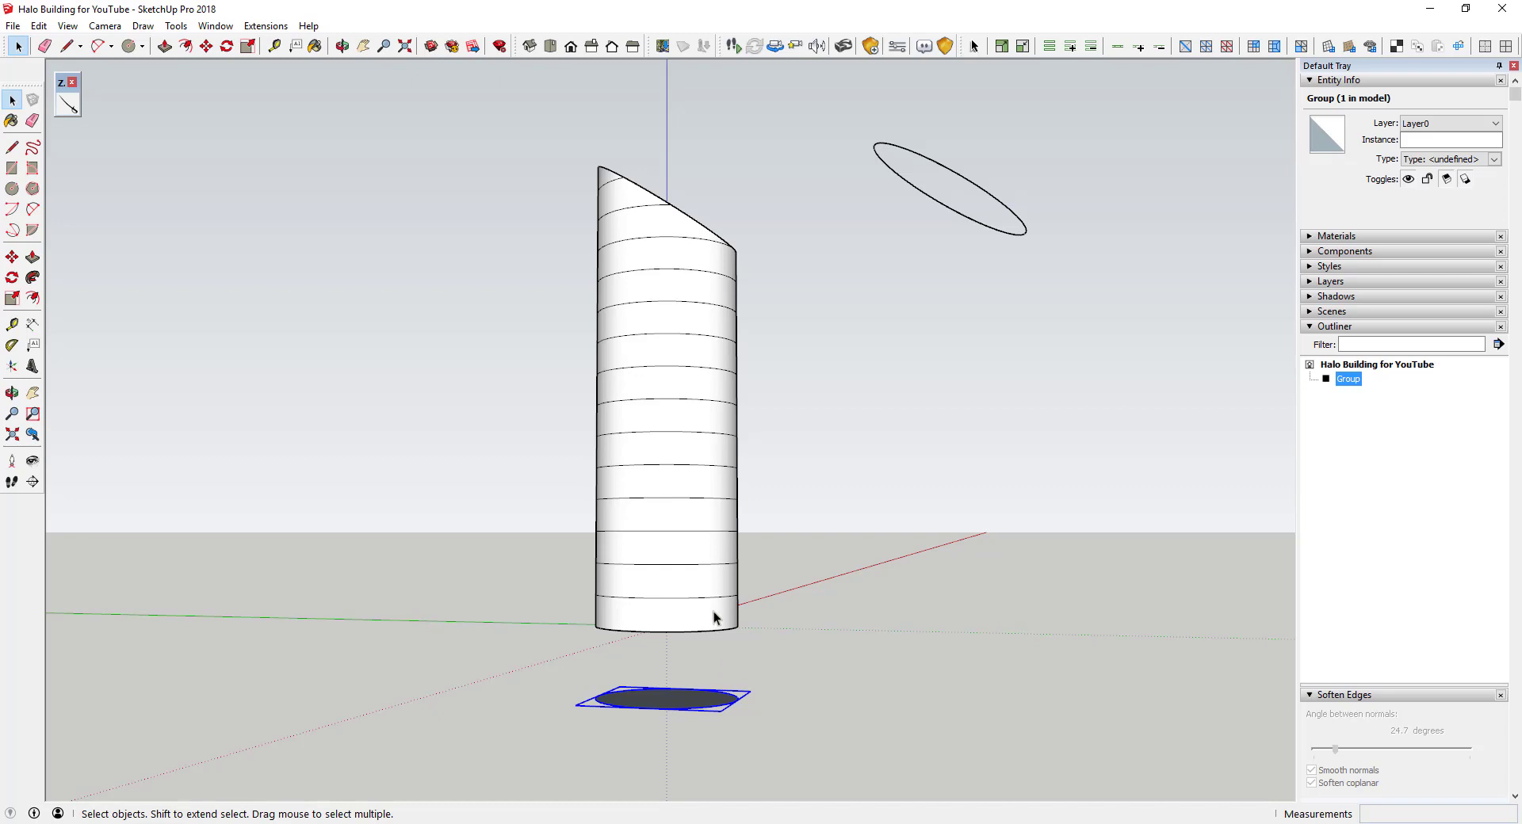
Step: Delete the original base face at the bottom of the tower
{"action": "middle_click_drag", "start_coordinate": [714, 615], "coordinate": [718, 601]}
{"action": "left_click", "coordinate": [664, 623]}
{"action": "key", "text": "o"}
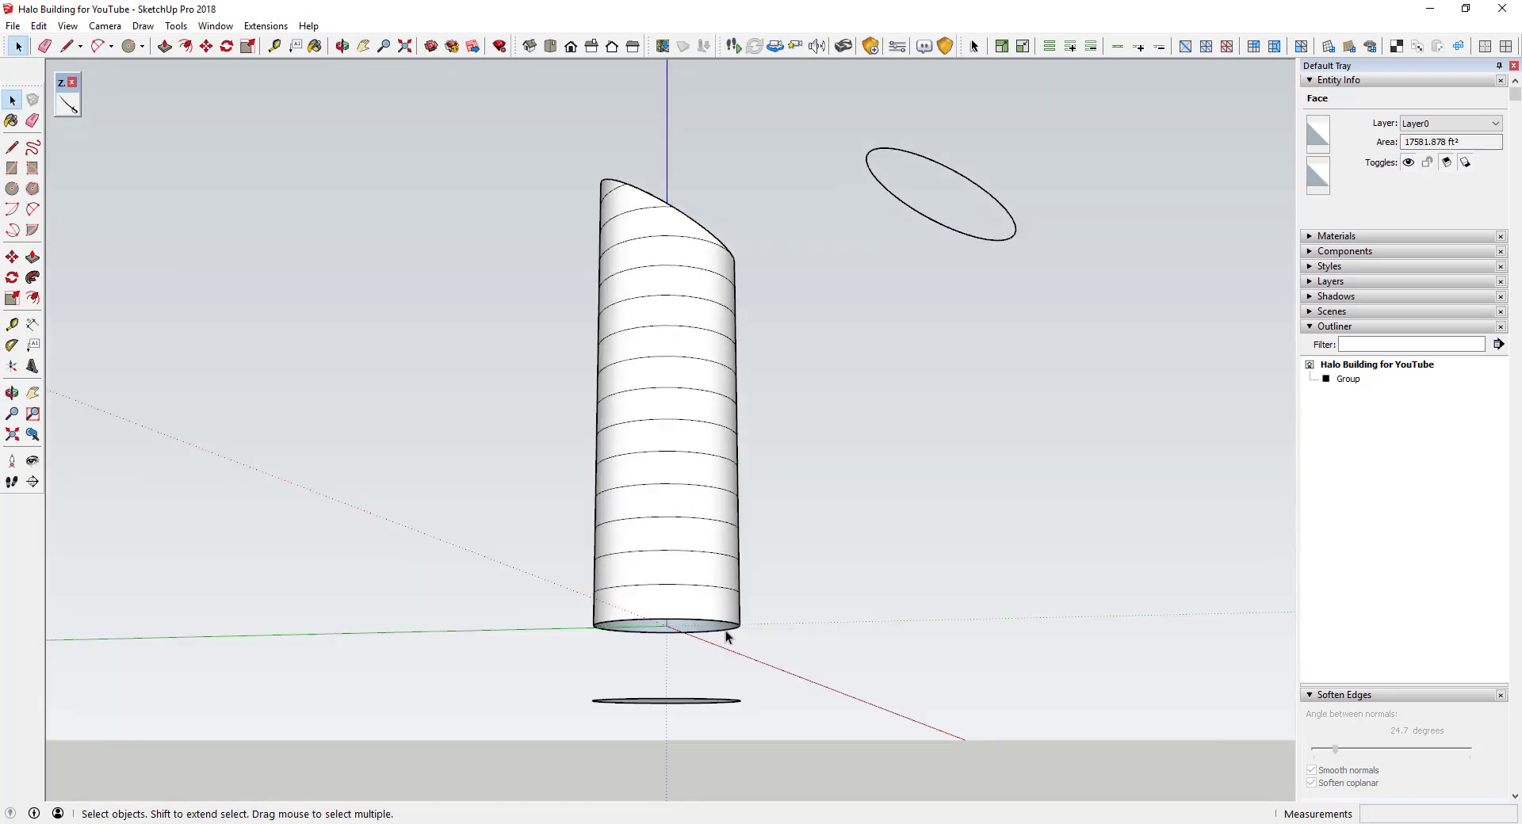
{"action": "left_click_drag", "start_coordinate": [726, 630], "coordinate": [674, 536]}
{"action": "key", "text": "space"}
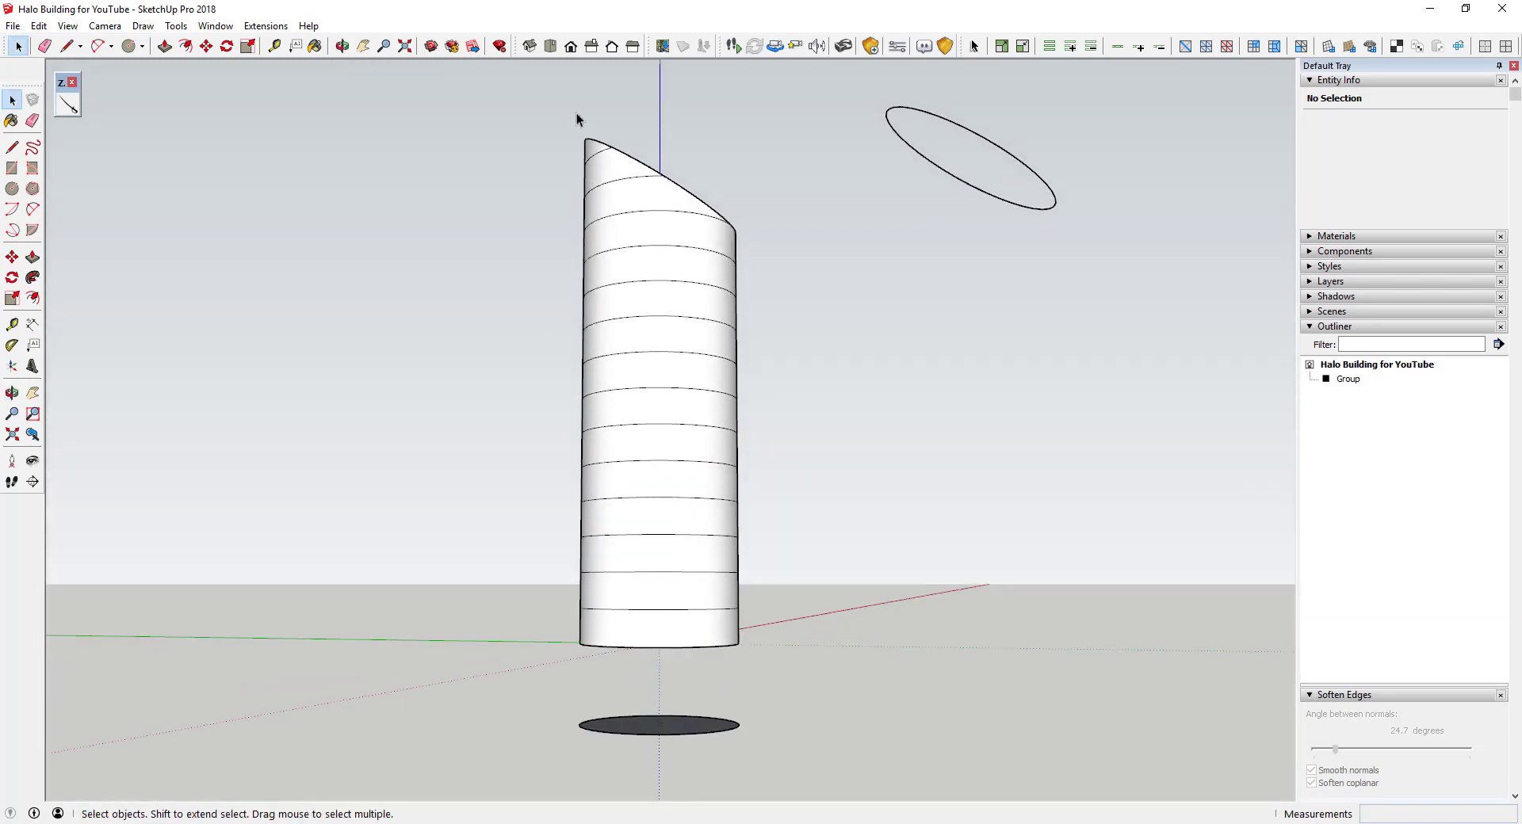
Step: Convert the whole tower shell with Lattice Maker, using Gray as the lattice material and 'Glass' as the pane material
{"action": "middle_click_drag", "start_coordinate": [577, 119], "coordinate": [612, 187]}
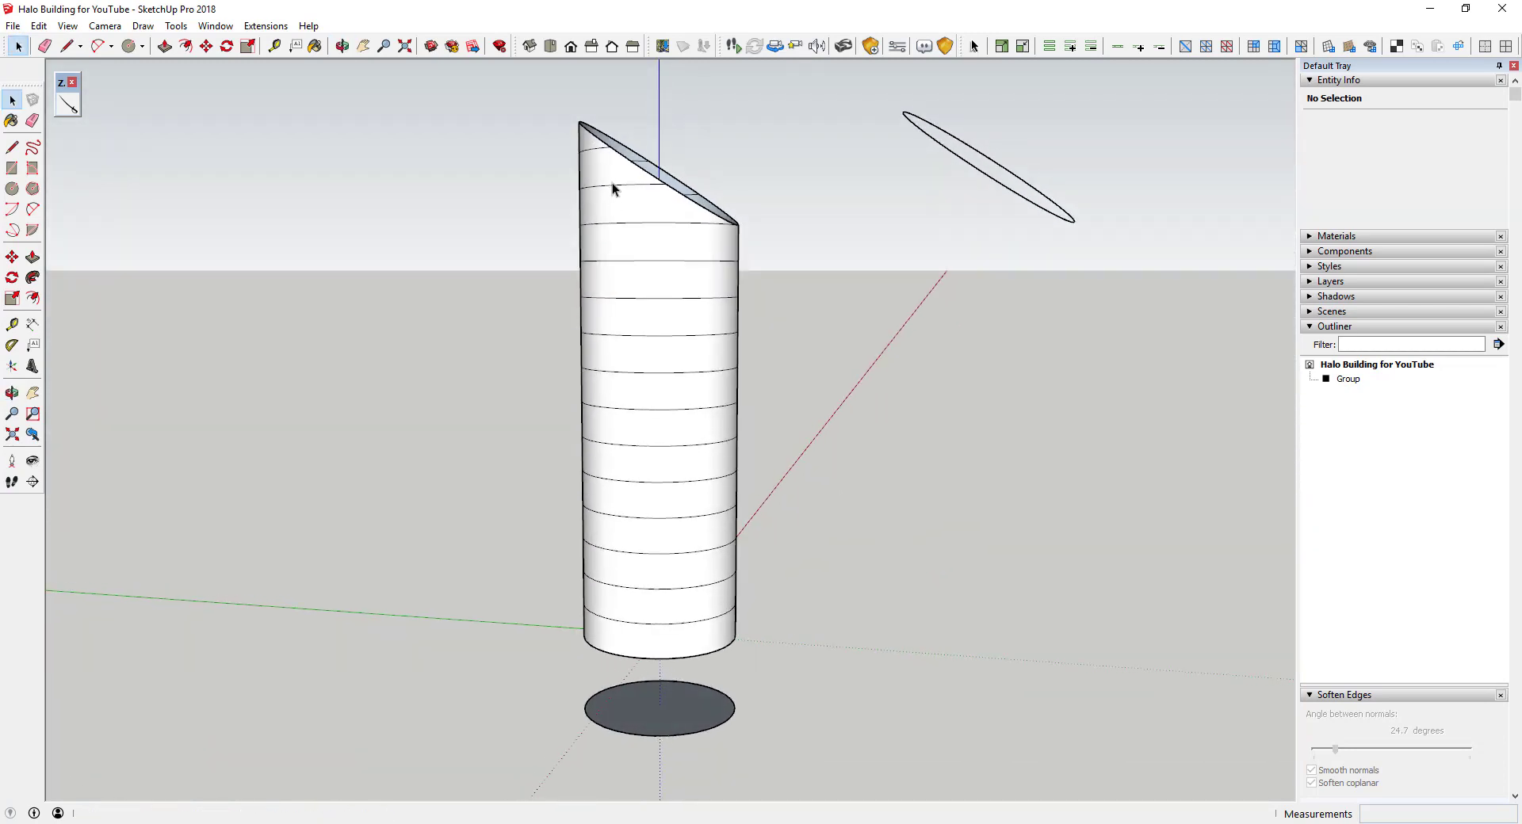
{"action": "left_click_drag", "start_coordinate": [537, 97], "coordinate": [792, 674]}
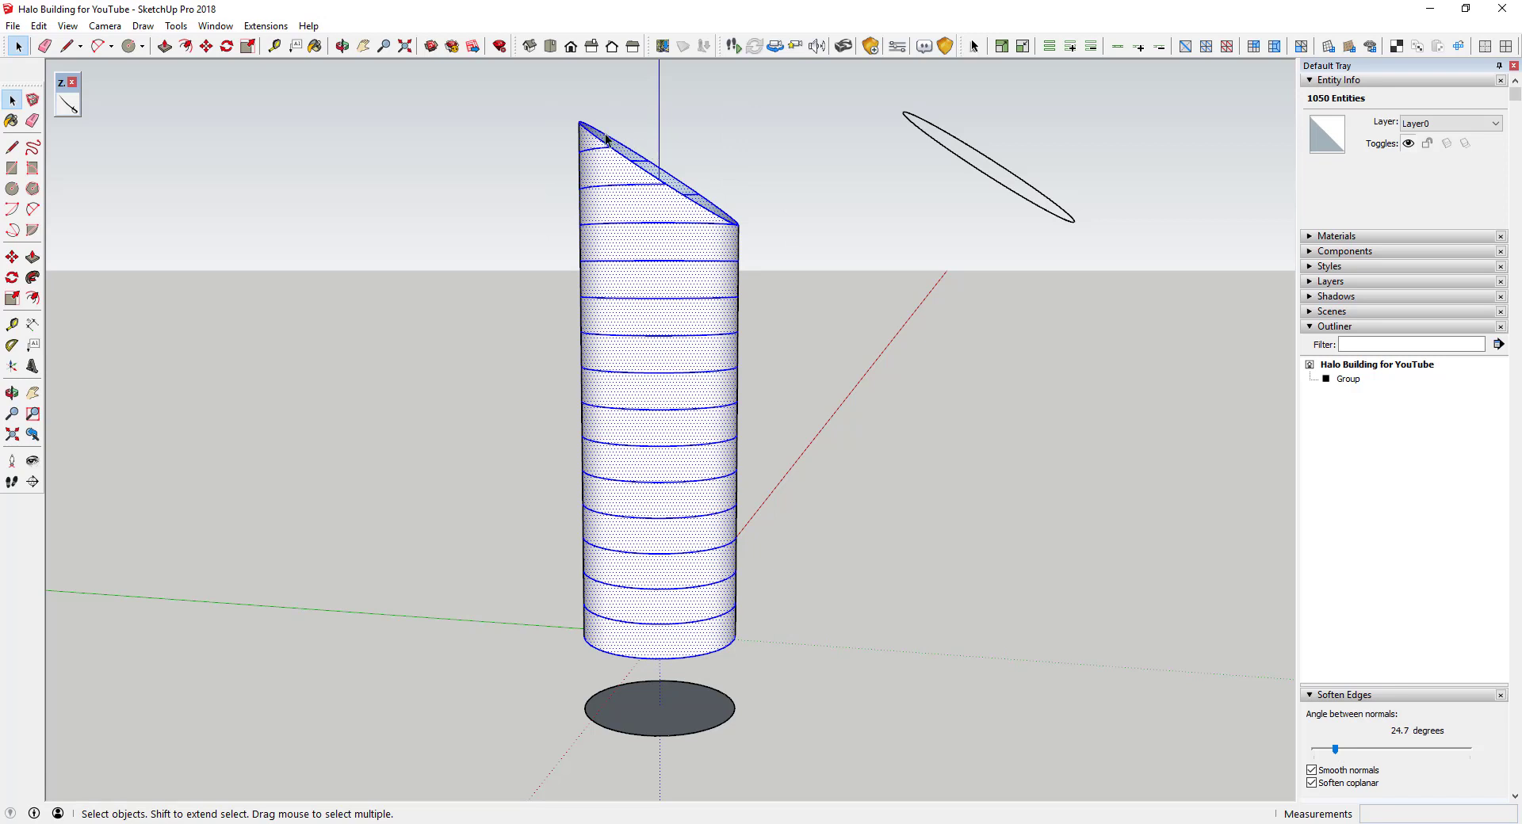
{"action": "left_click", "coordinate": [259, 27]}
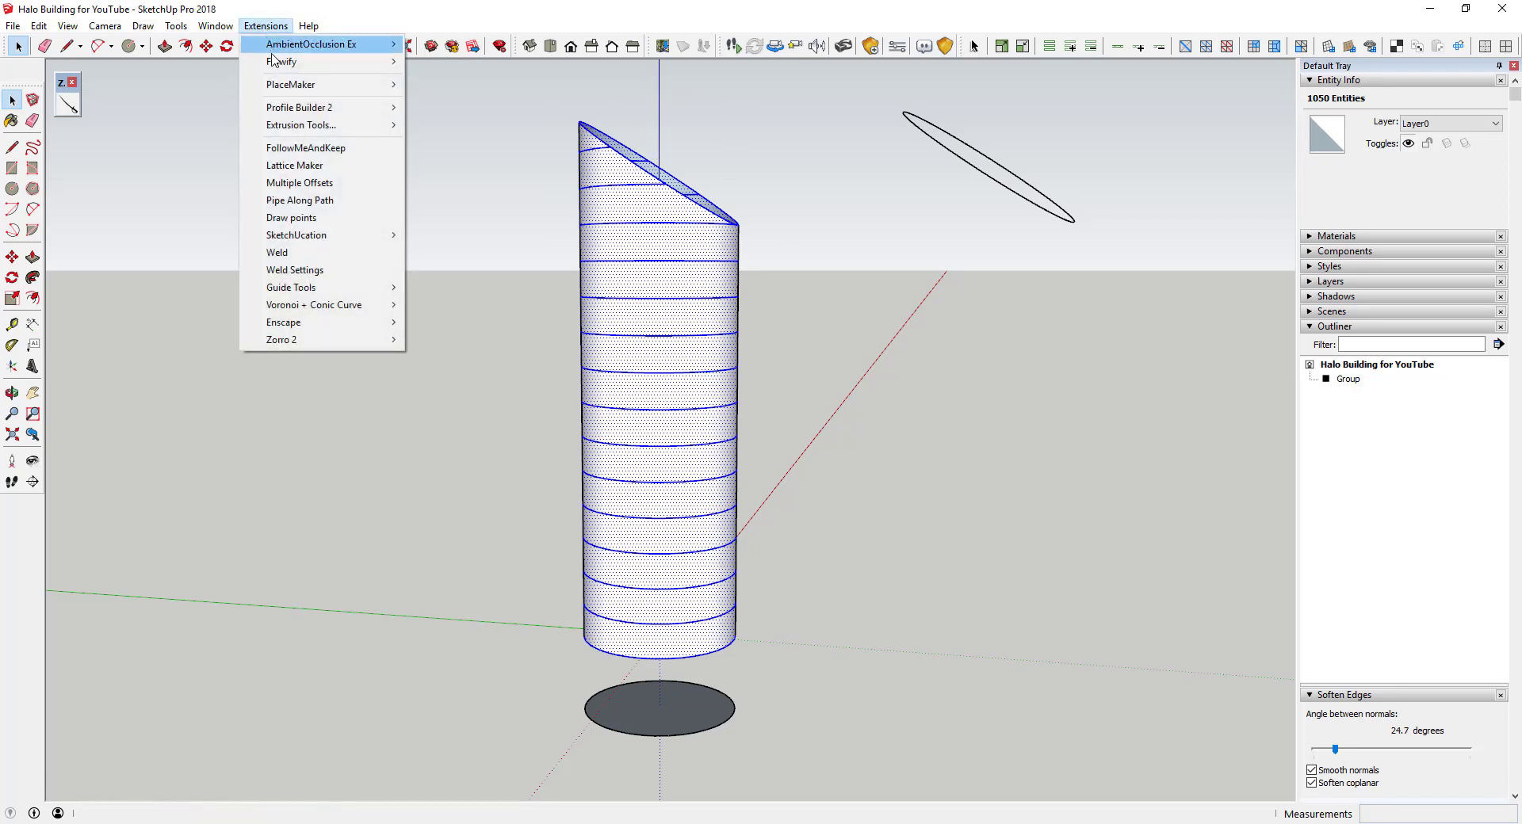
{"action": "left_click", "coordinate": [294, 165]}
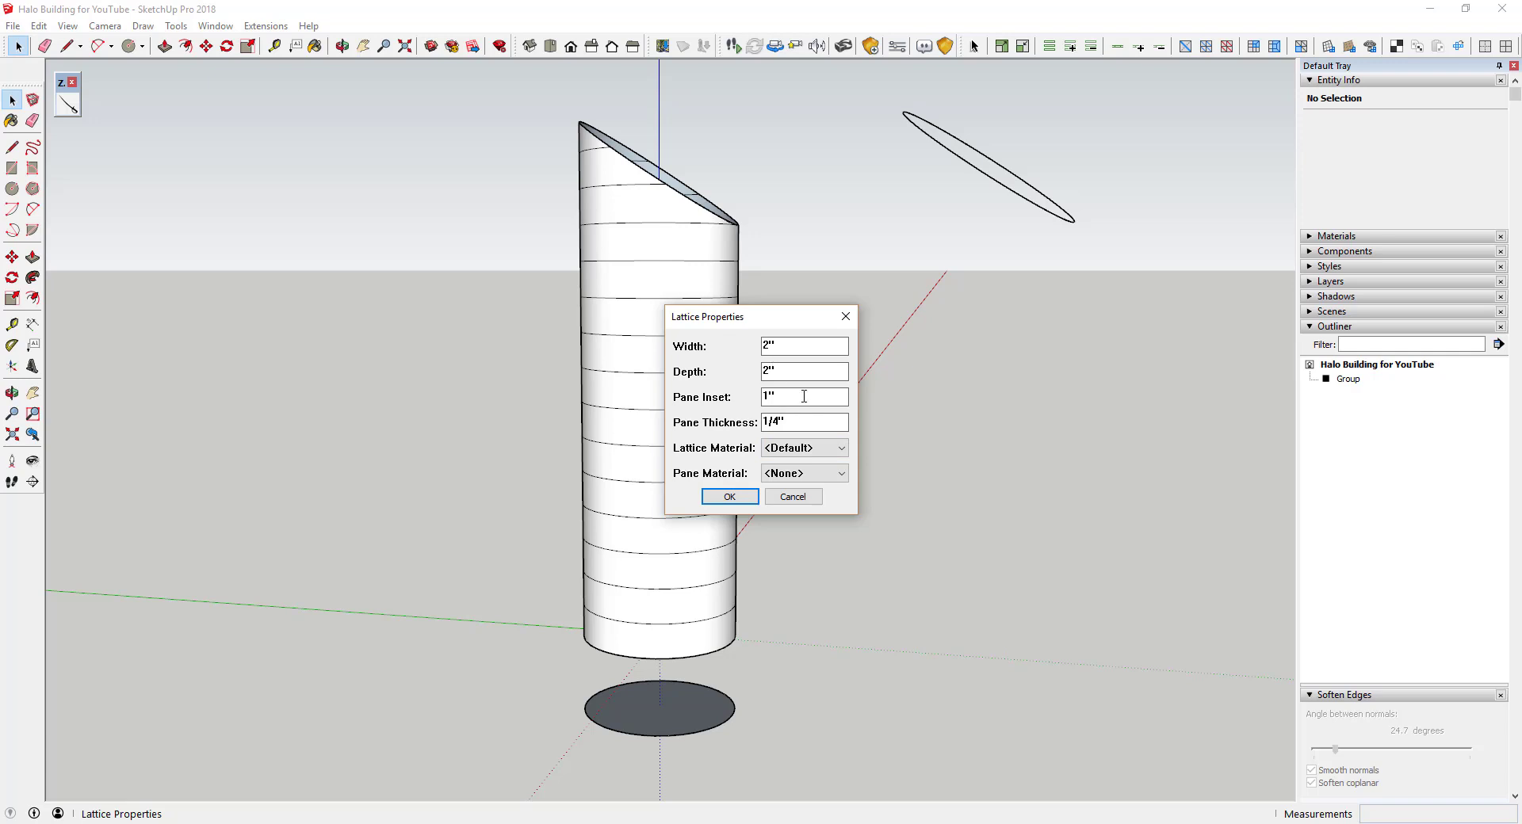
{"action": "left_click", "coordinate": [801, 475]}
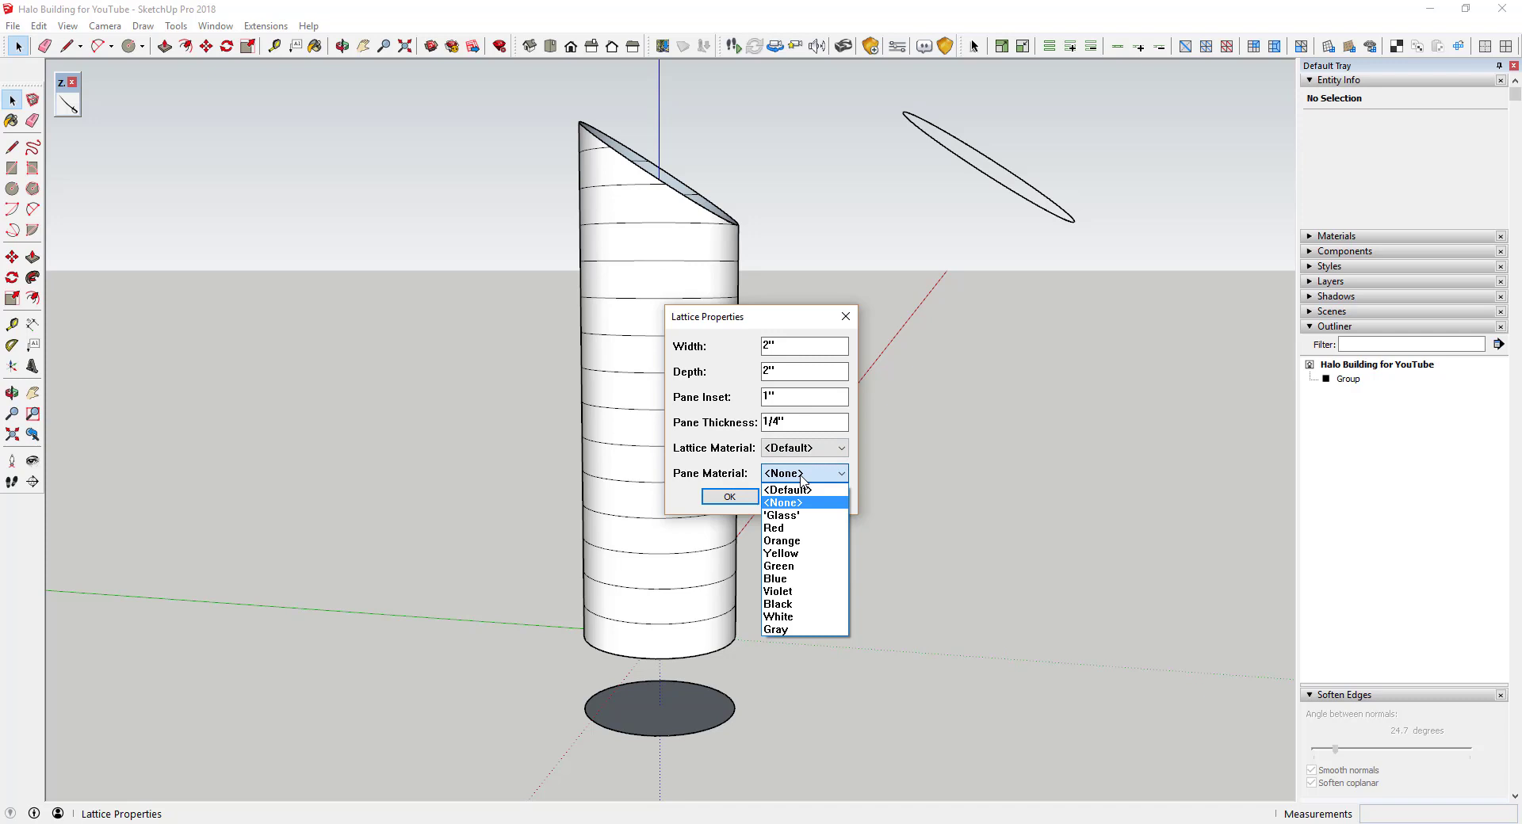
{"action": "left_click", "coordinate": [801, 475]}
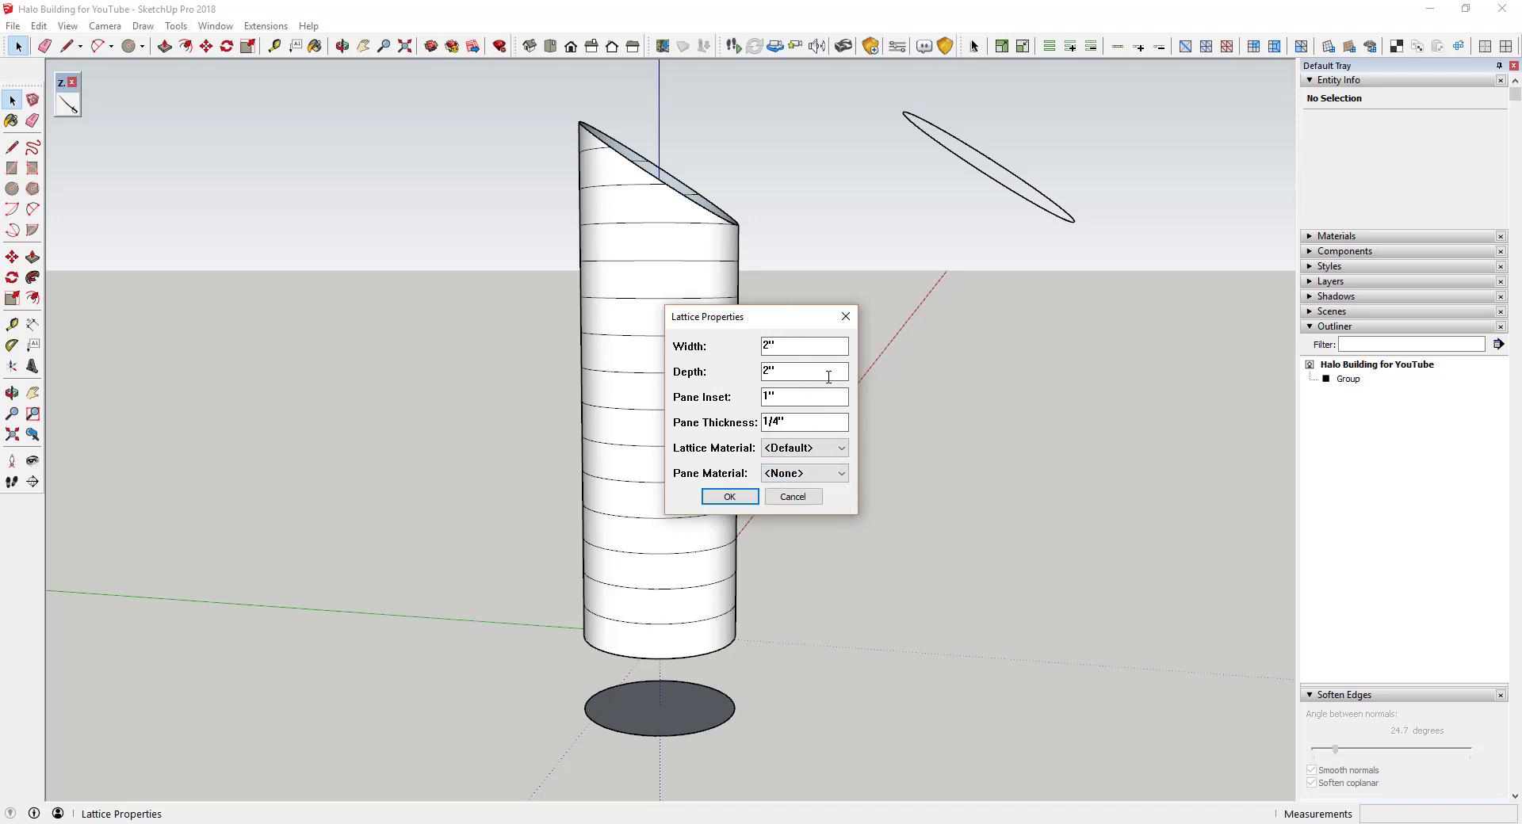
{"action": "left_click", "coordinate": [810, 474]}
{"action": "left_click", "coordinate": [804, 516]}
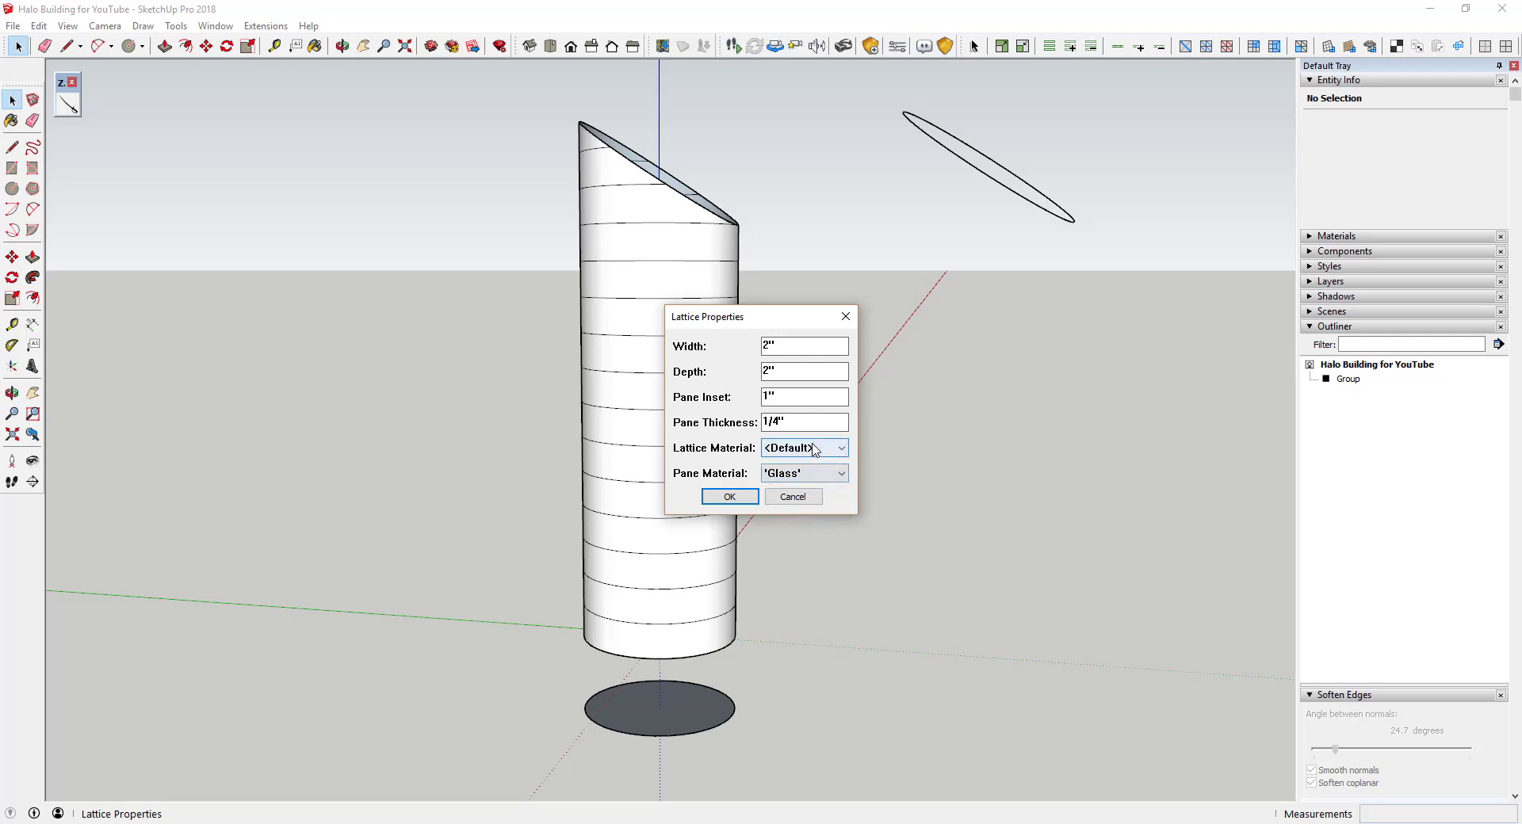
{"action": "left_click", "coordinate": [814, 449]}
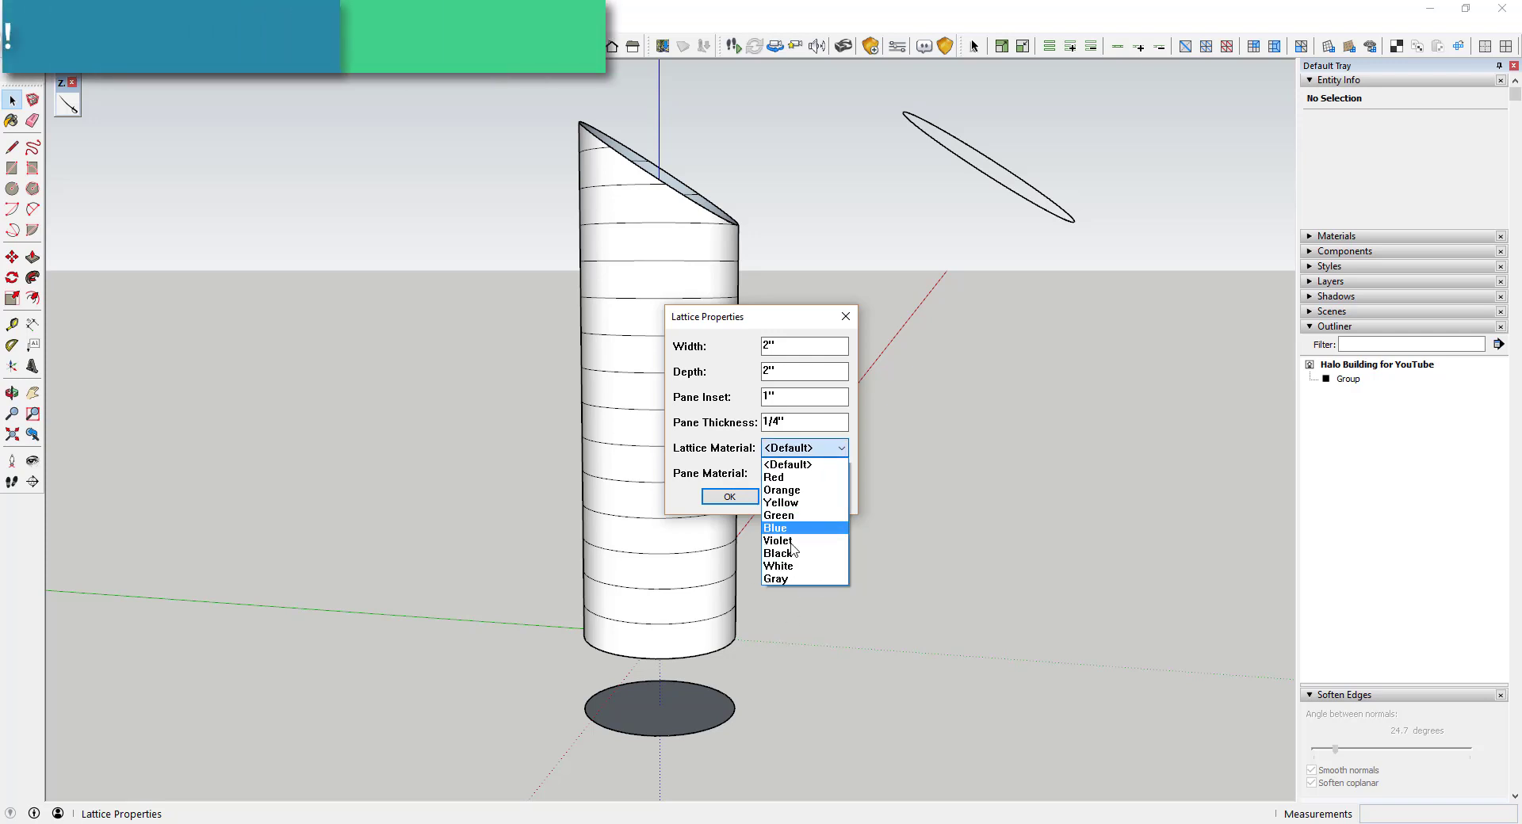
{"action": "left_click", "coordinate": [791, 579]}
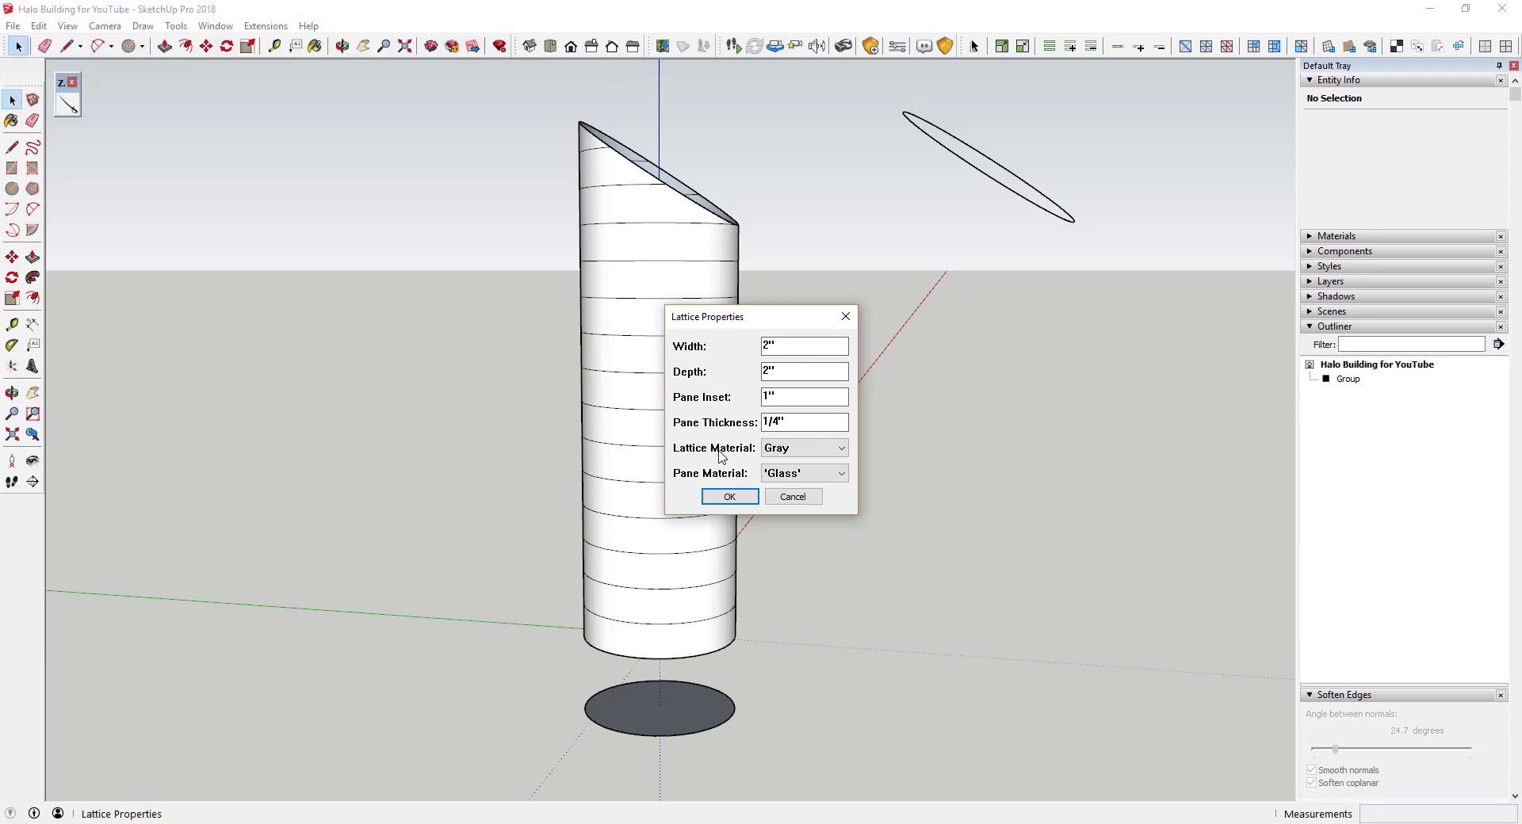
{"action": "left_click", "coordinate": [748, 498]}
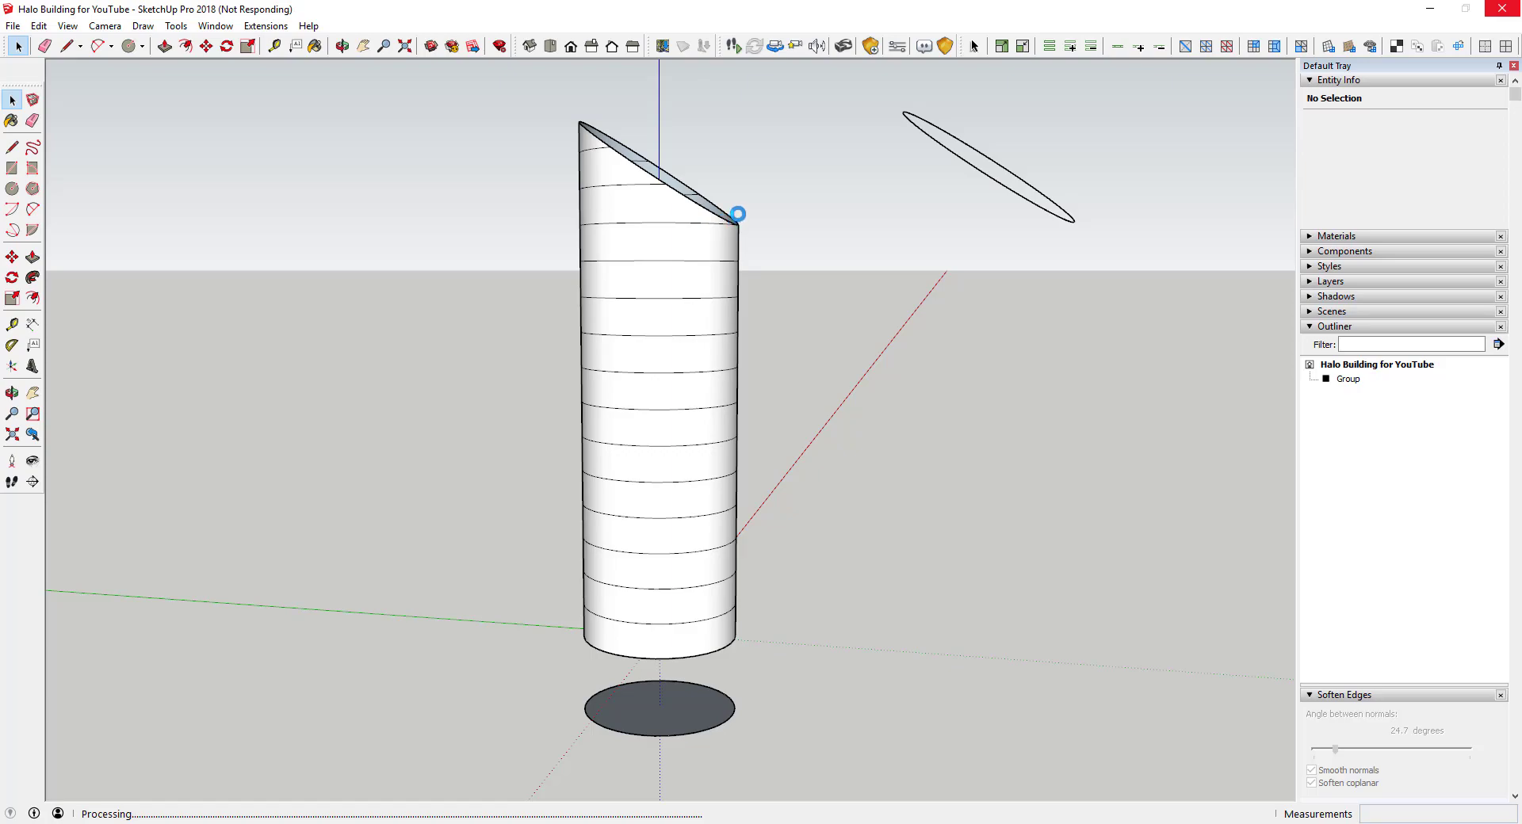
Step: Examine the tower's glass lattice along the slanted rim and down the full height from several sides
{"action": "scroll", "coordinate": [688, 151], "scroll_direction": "up", "scroll_amount": 8}
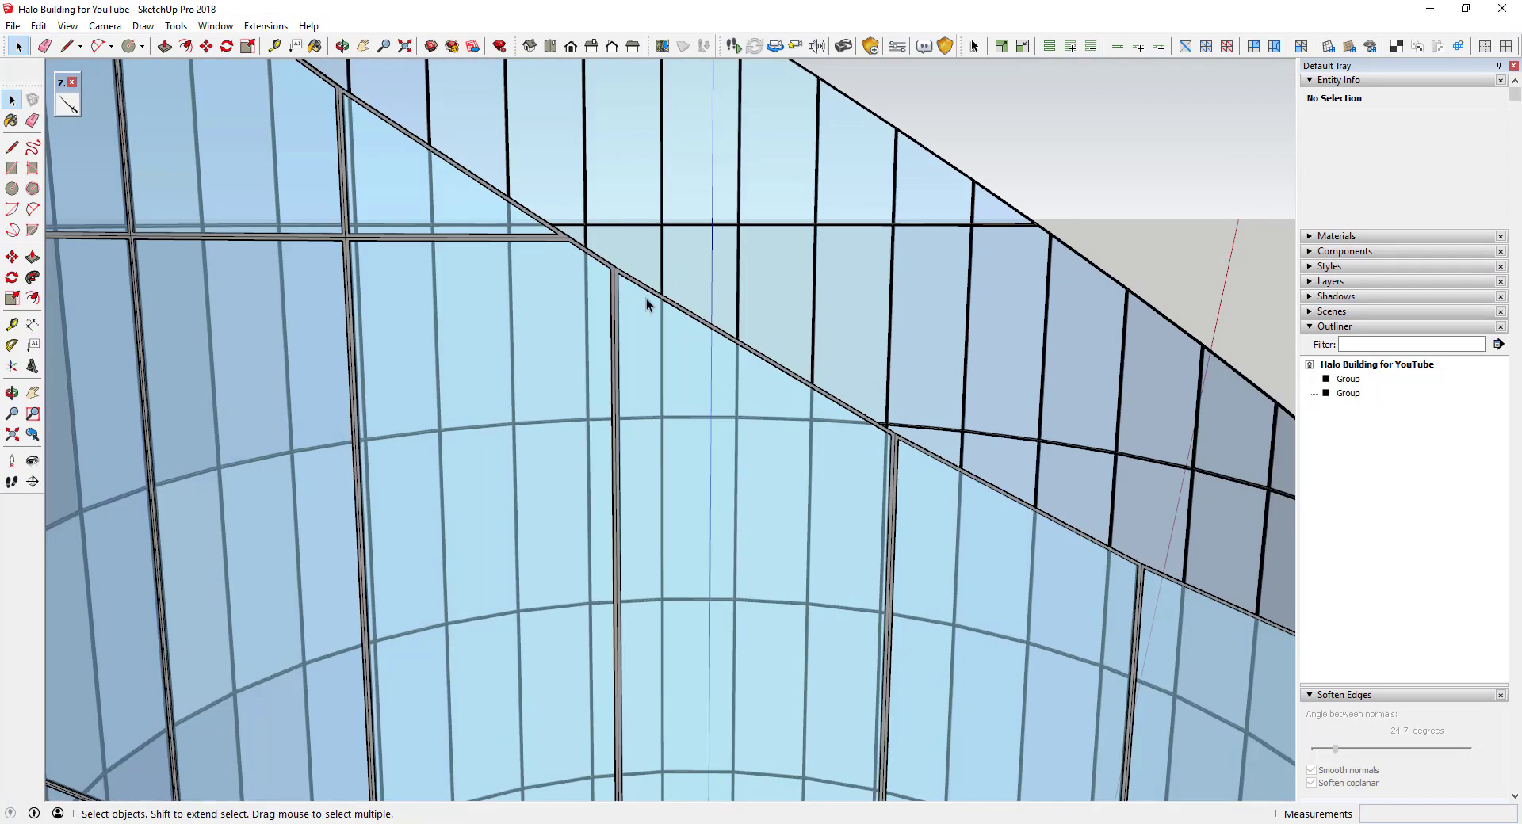
{"action": "middle_click_drag", "start_coordinate": [645, 299], "coordinate": [509, 339]}
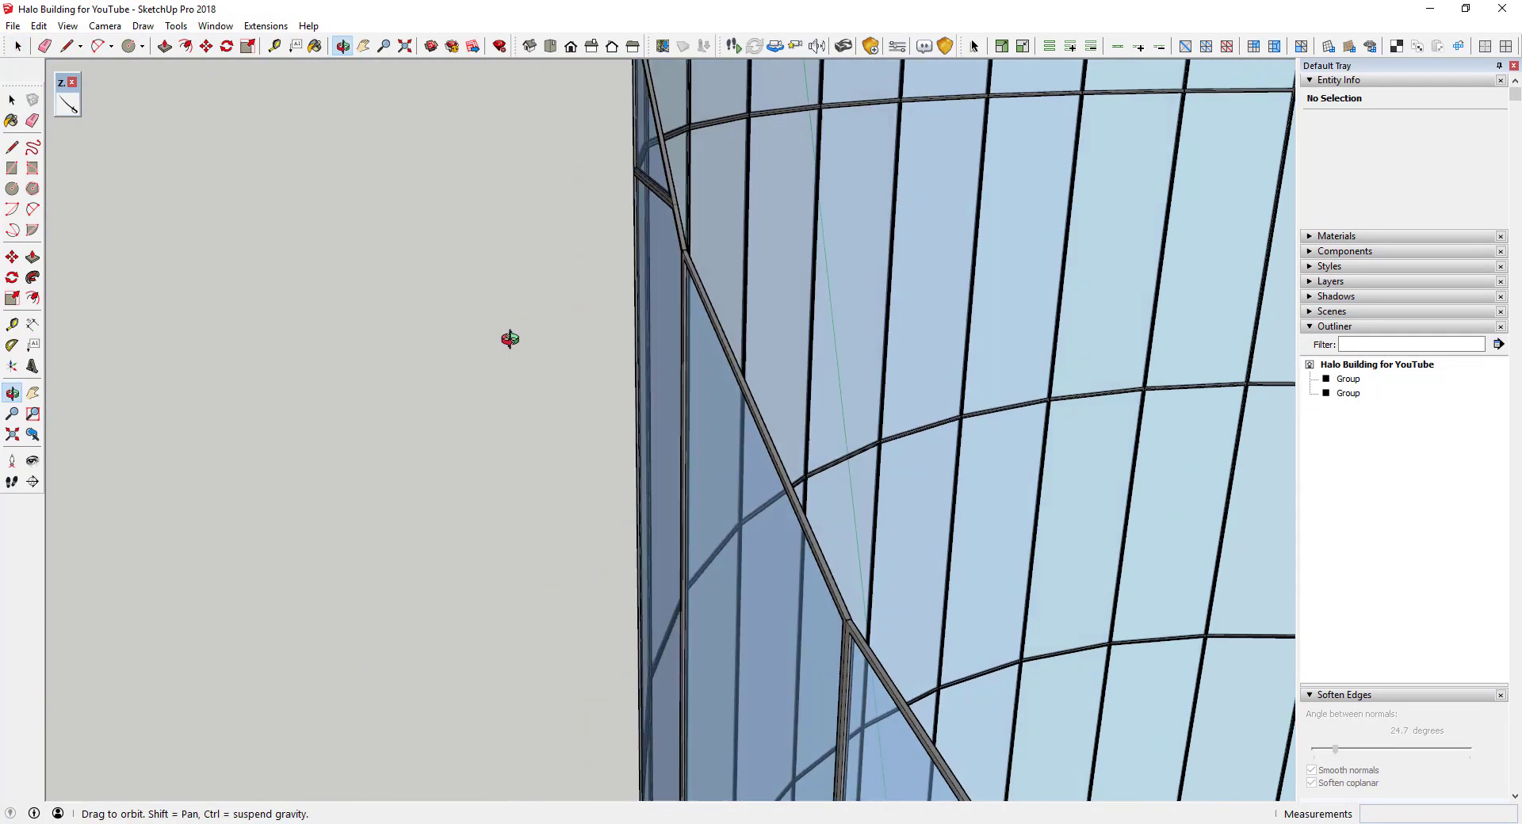
{"action": "scroll", "coordinate": [730, 320], "scroll_direction": "down", "scroll_amount": 12}
{"action": "middle_click_drag", "start_coordinate": [733, 324], "coordinate": [1217, 396]}
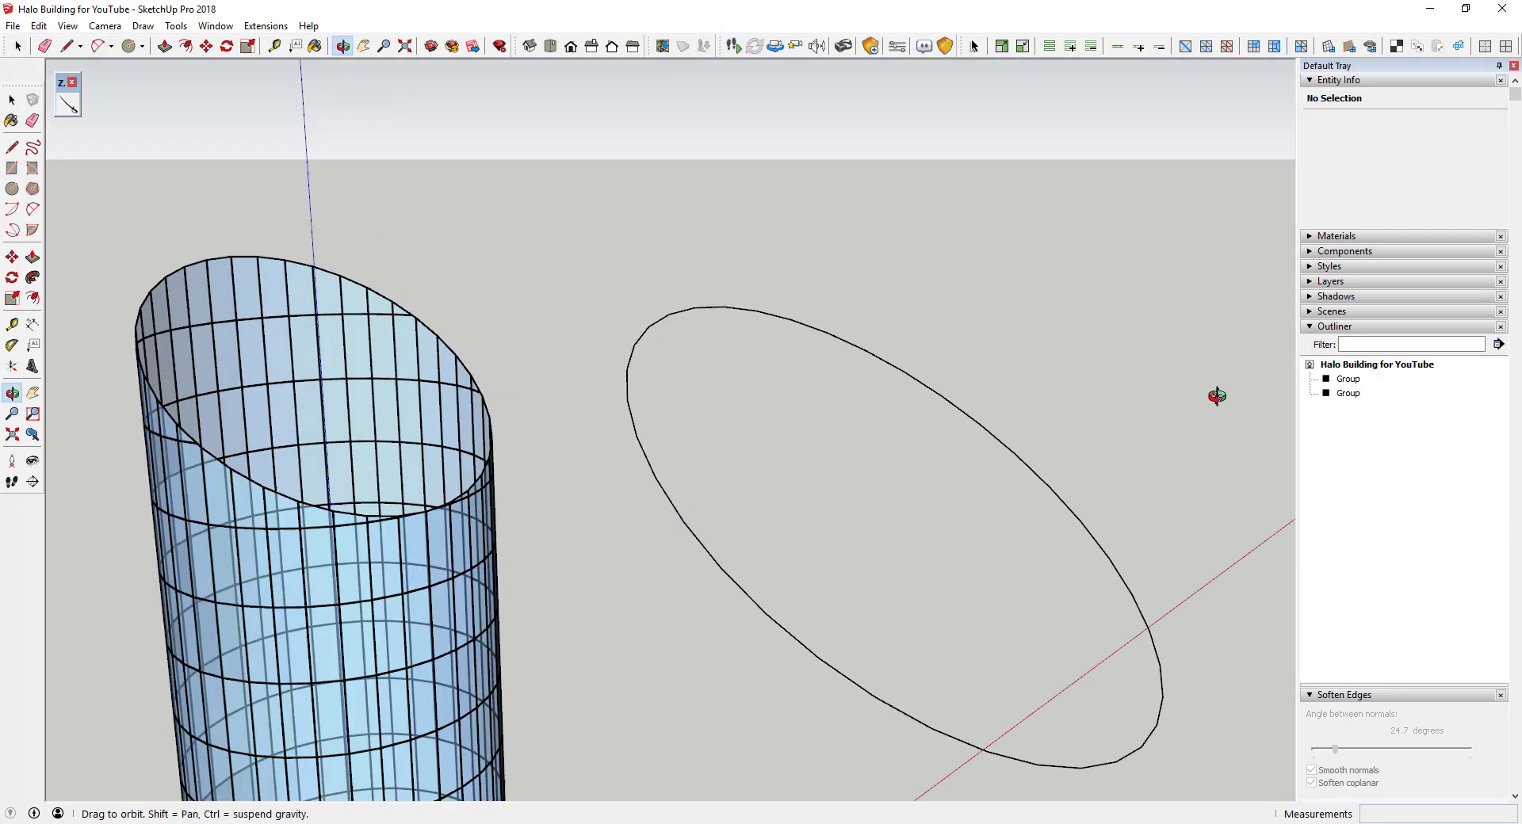
{"action": "scroll", "coordinate": [782, 274], "scroll_direction": "down", "scroll_amount": 8}
{"action": "middle_click_drag", "start_coordinate": [782, 277], "coordinate": [721, 537]}
{"action": "scroll", "coordinate": [608, 607], "scroll_direction": "up", "scroll_amount": 3}
{"action": "scroll", "coordinate": [551, 175], "scroll_direction": "up", "scroll_amount": 2}
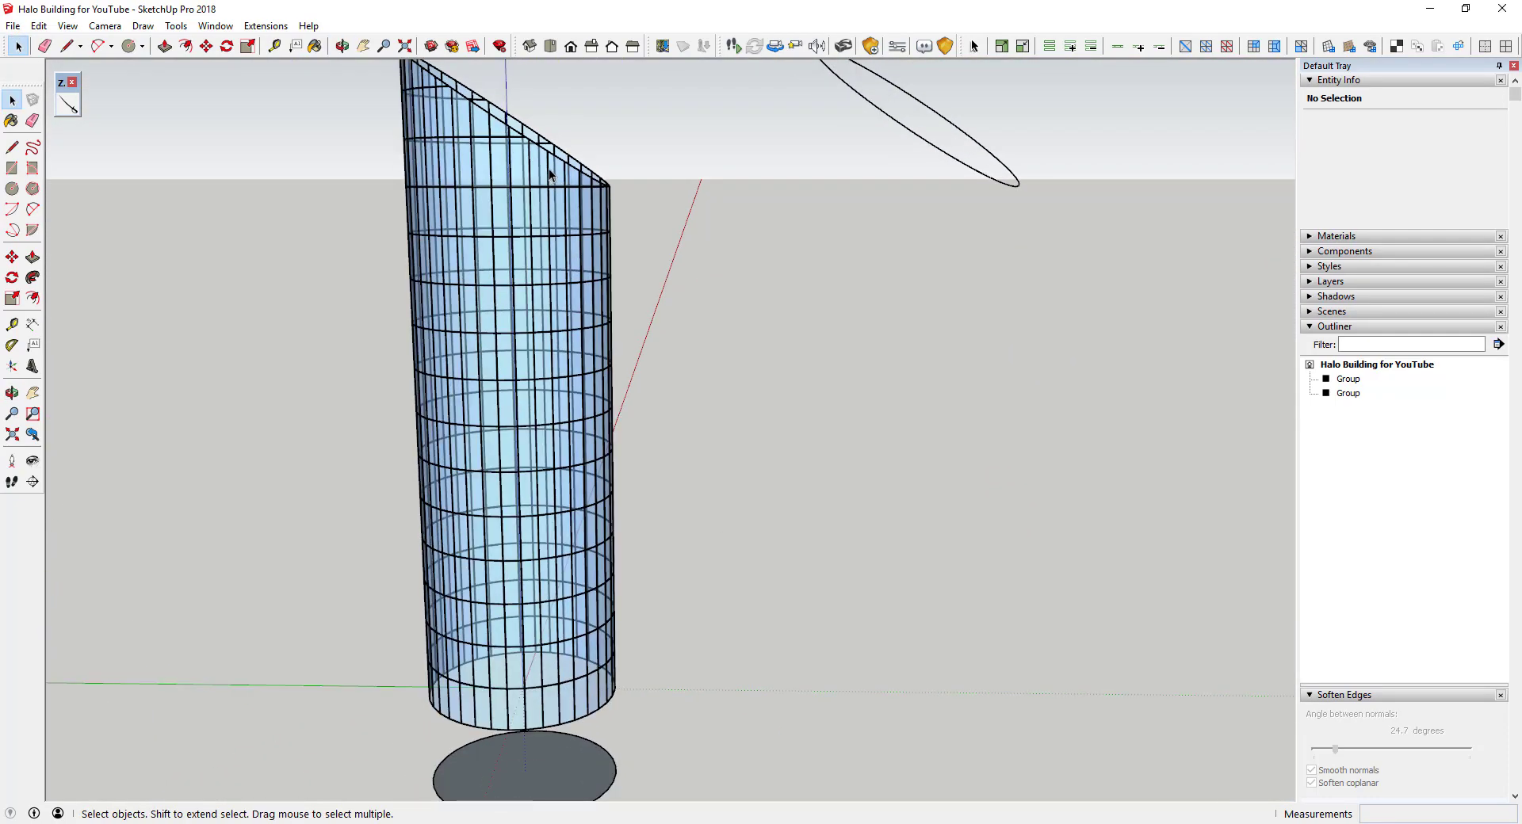
{"action": "mouse_move", "coordinate": [565, 454]}
{"action": "middle_mouse_down"}
{"action": "mouse_move", "coordinate": [578, 452]}
{"action": "mouse_move", "coordinate": [566, 476]}
{"action": "mouse_move", "coordinate": [513, 475]}
{"action": "mouse_move", "coordinate": [547, 460]}
{"action": "middle_mouse_up"}
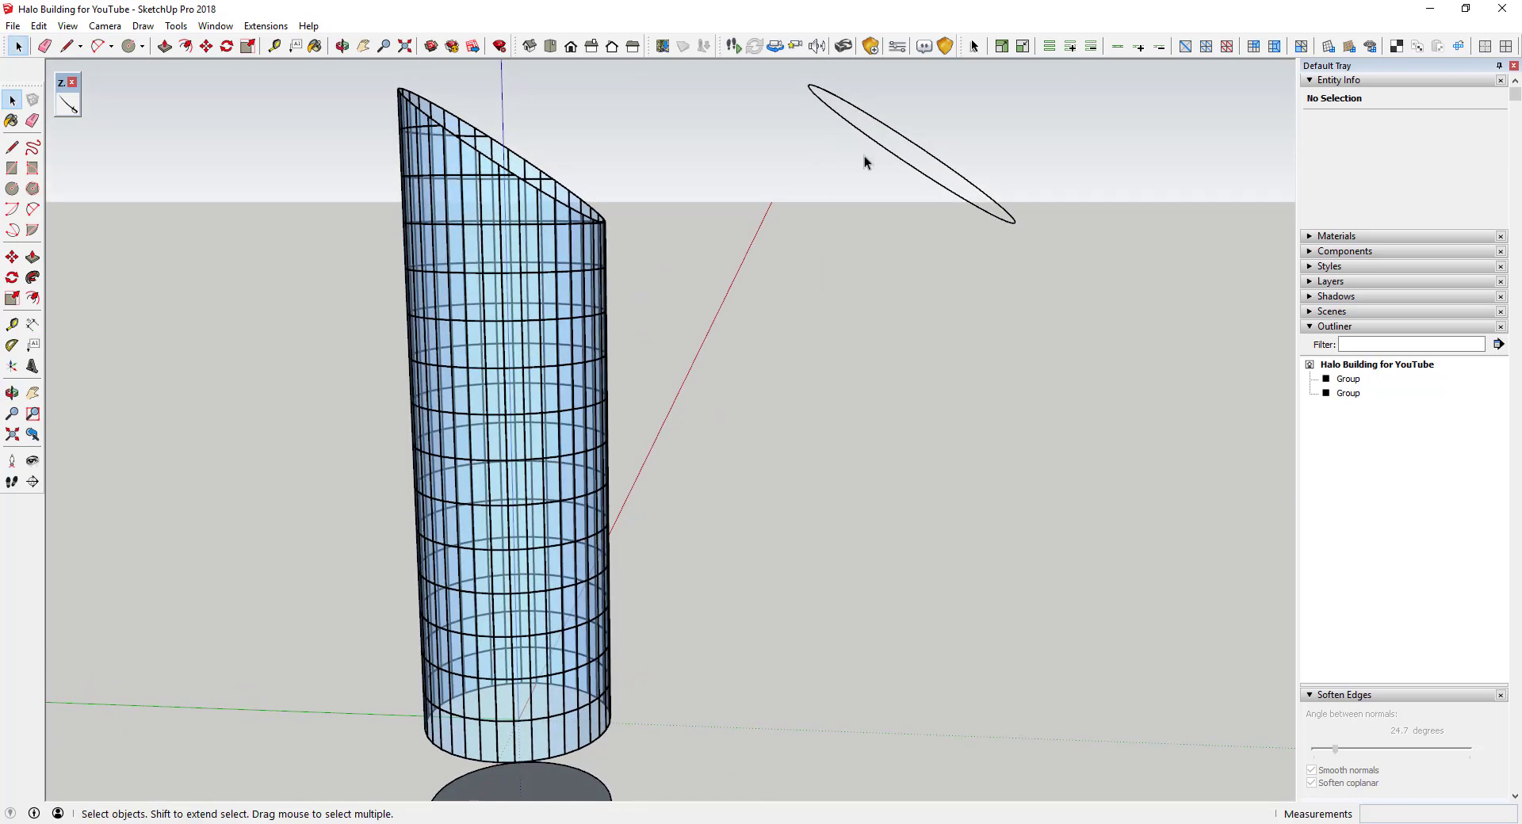
Step: Select all edges of the separate slanted ring beside the tower and make them a component named 'Light Ring'
{"action": "left_click", "coordinate": [916, 145]}
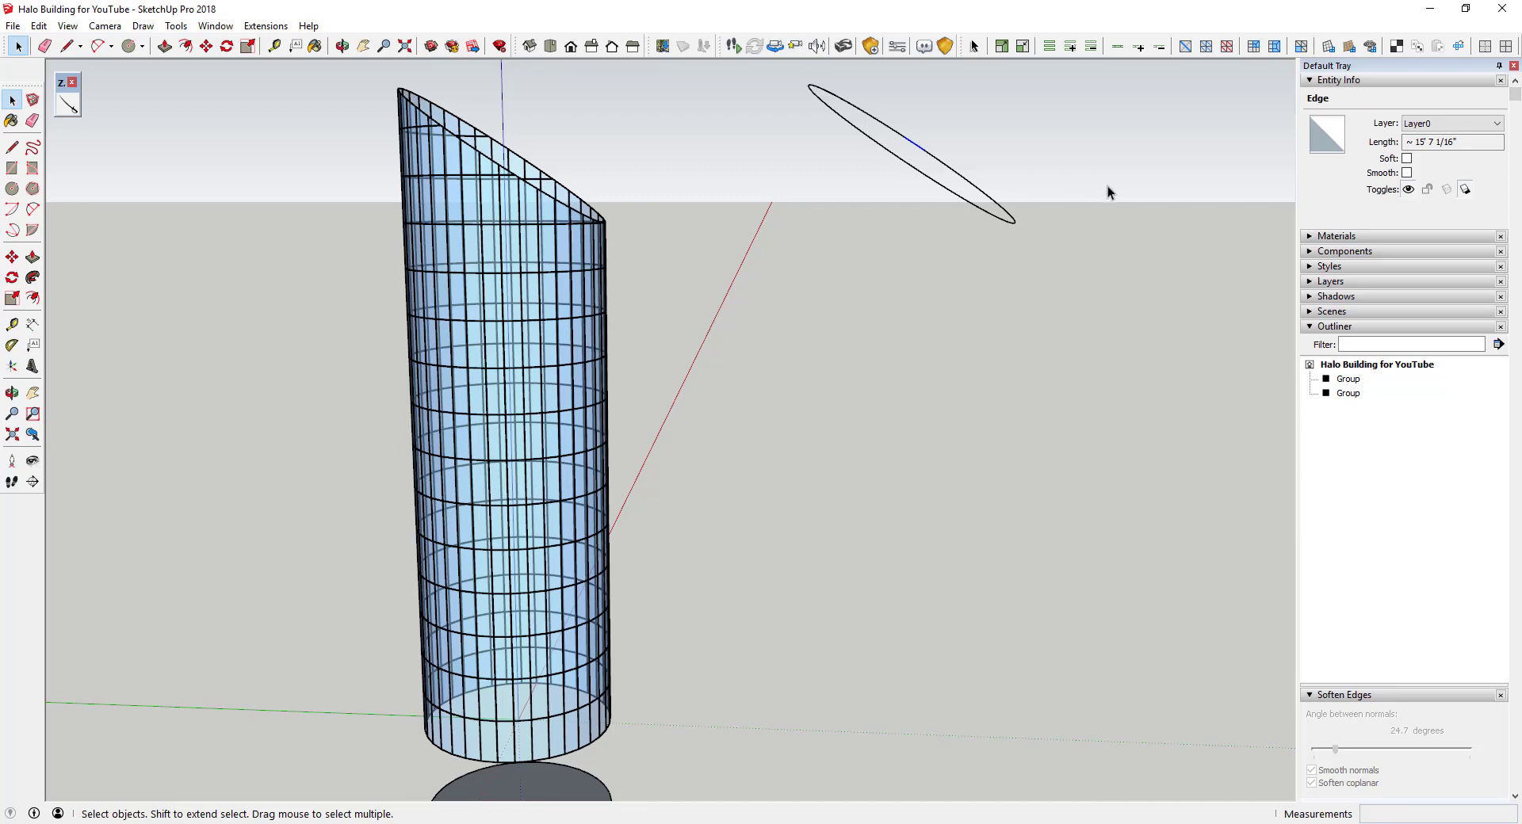
{"action": "middle_click_drag", "start_coordinate": [1006, 163], "coordinate": [904, 182]}
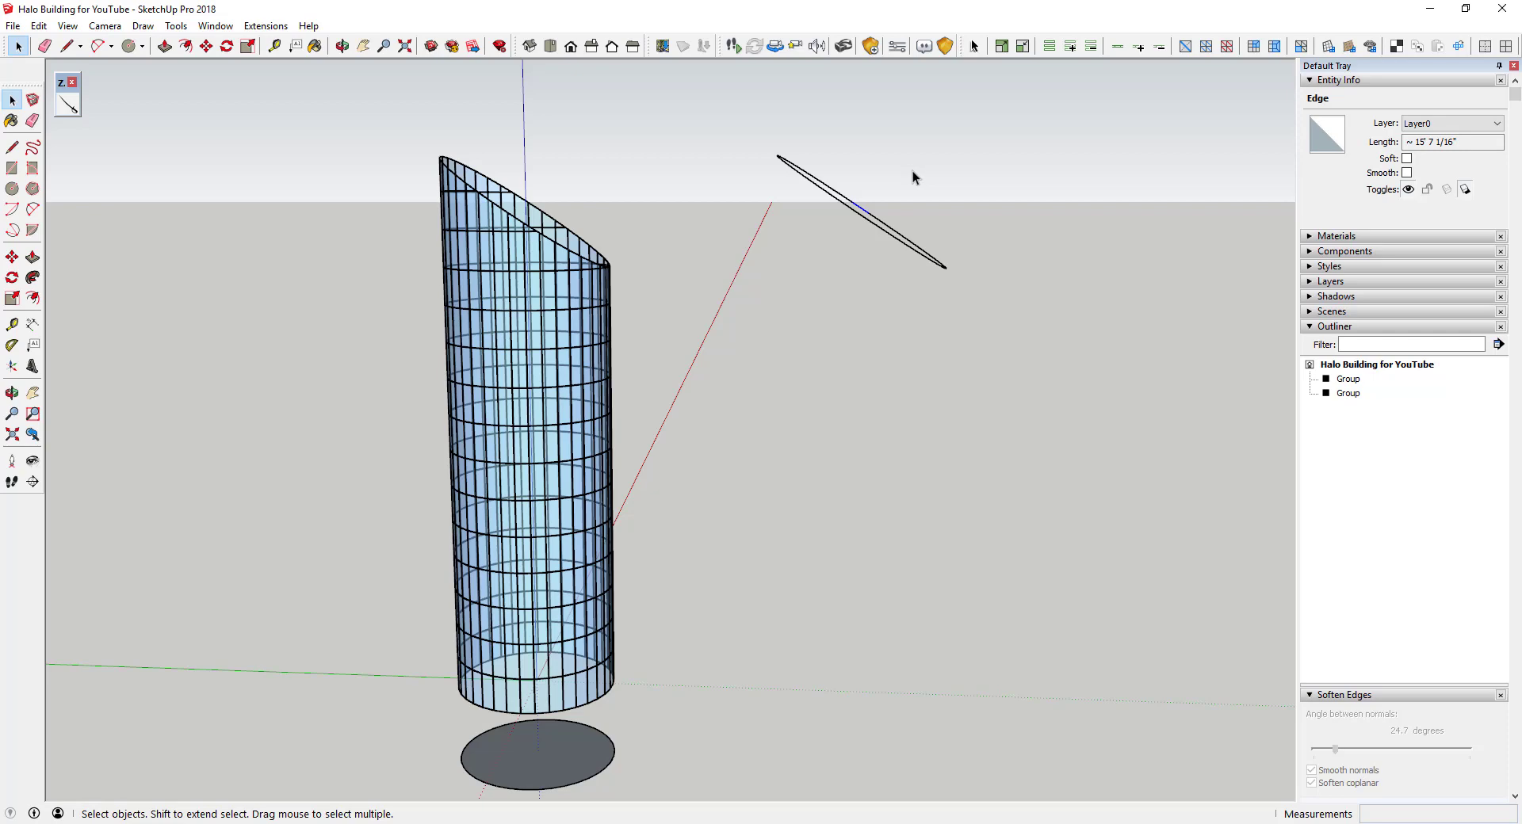
{"action": "middle_click_drag", "start_coordinate": [906, 168], "coordinate": [819, 145]}
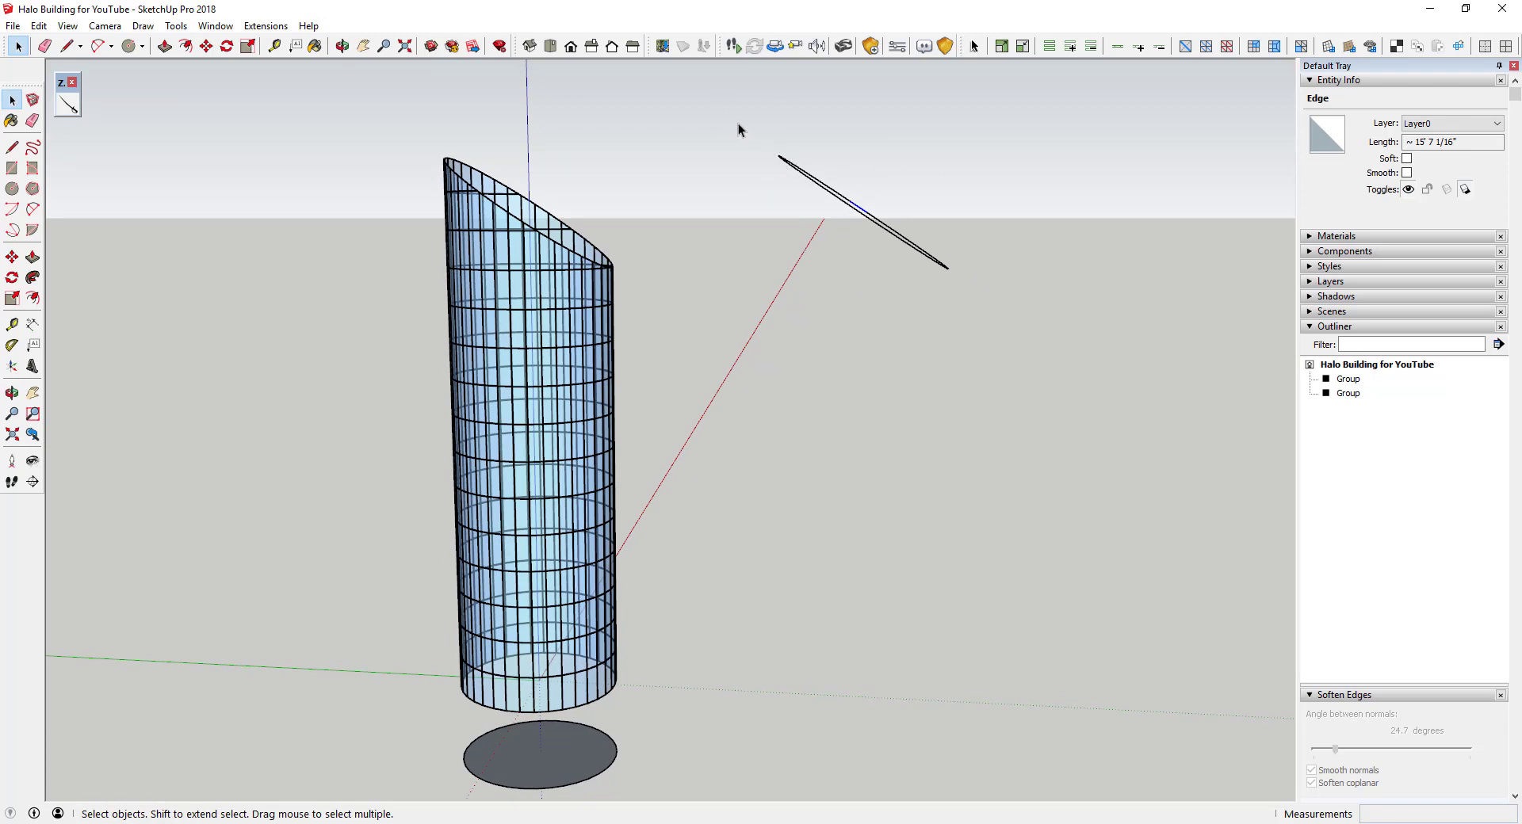
{"action": "left_click_drag", "start_coordinate": [738, 129], "coordinate": [1001, 318]}
{"action": "middle_click_drag", "start_coordinate": [960, 192], "coordinate": [878, 245]}
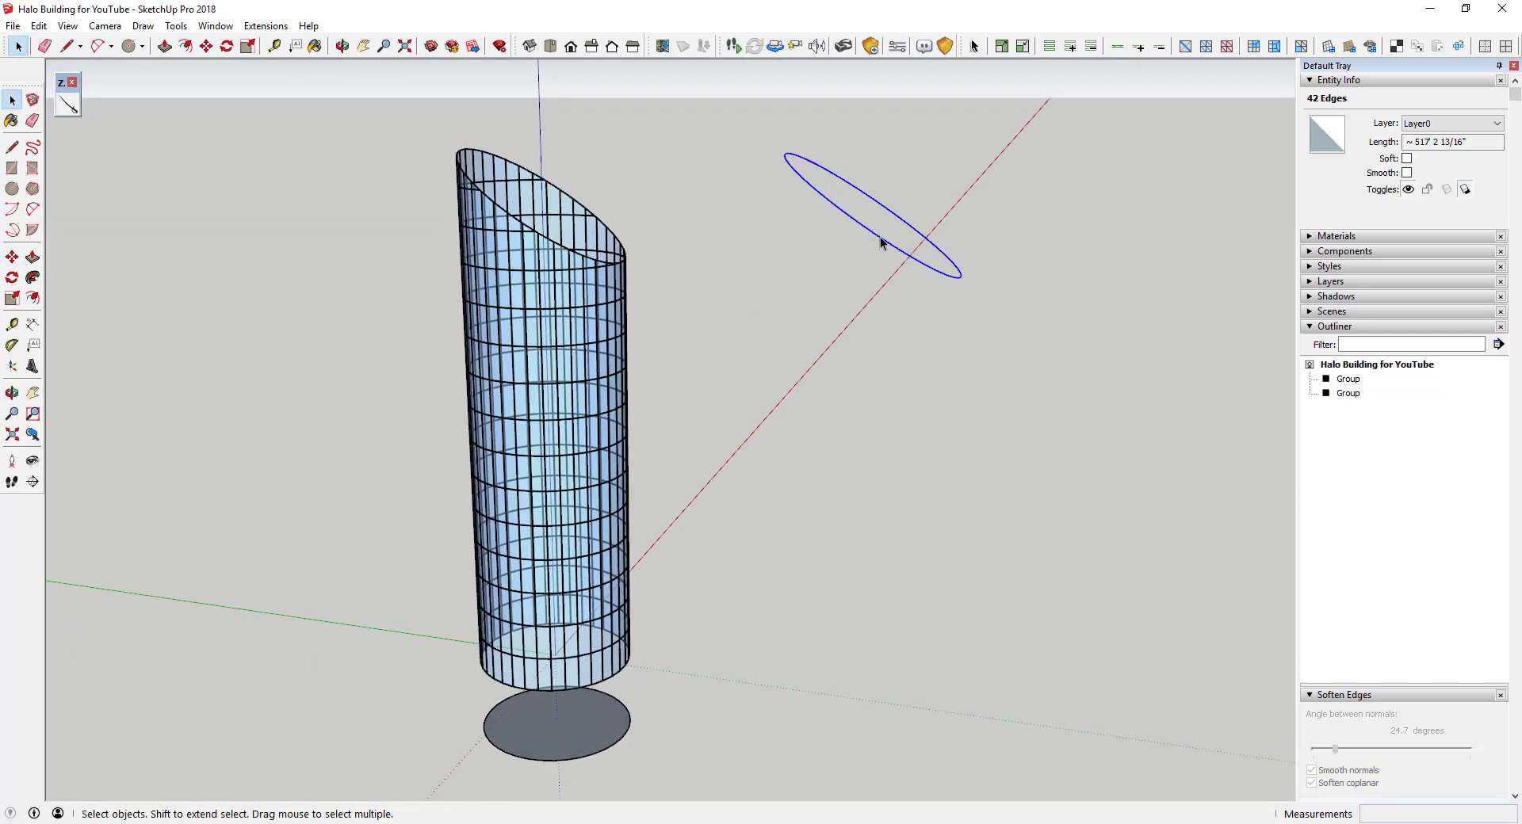
{"action": "right_click", "coordinate": [880, 238]}
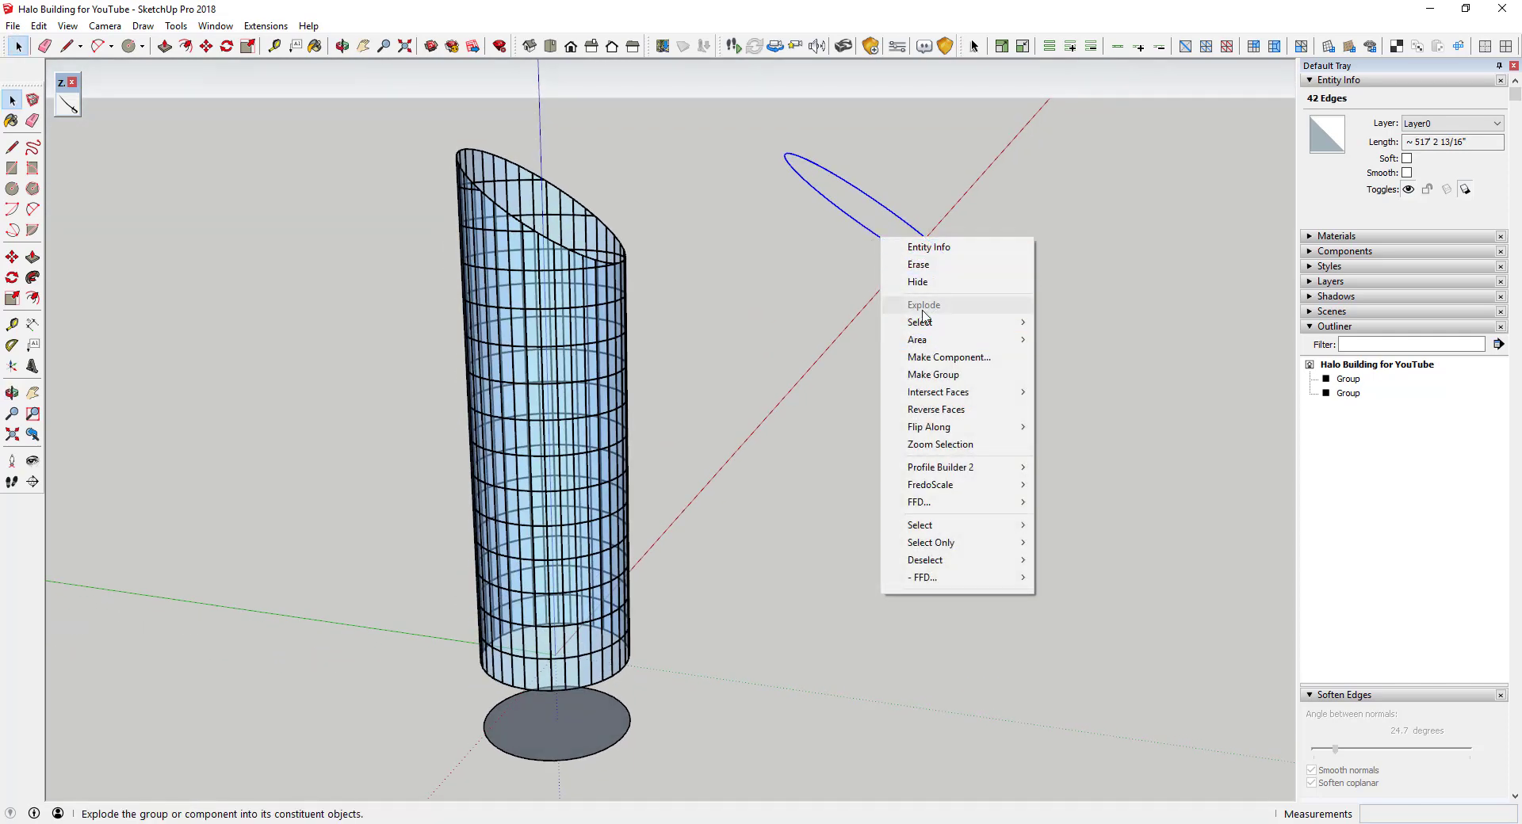
{"action": "left_click", "coordinate": [956, 359]}
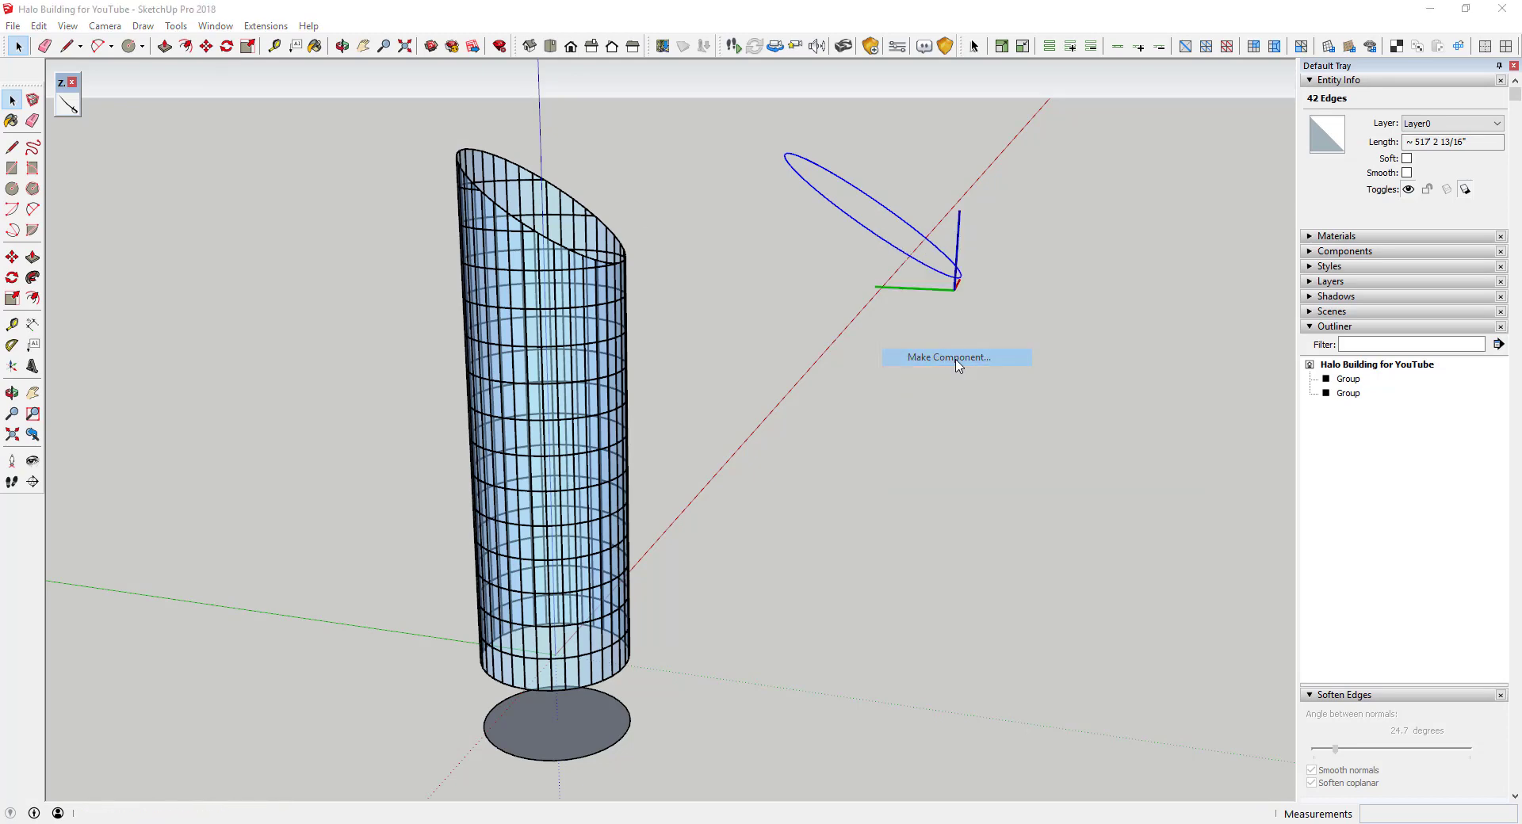
{"action": "type", "text": "Light Ring"}
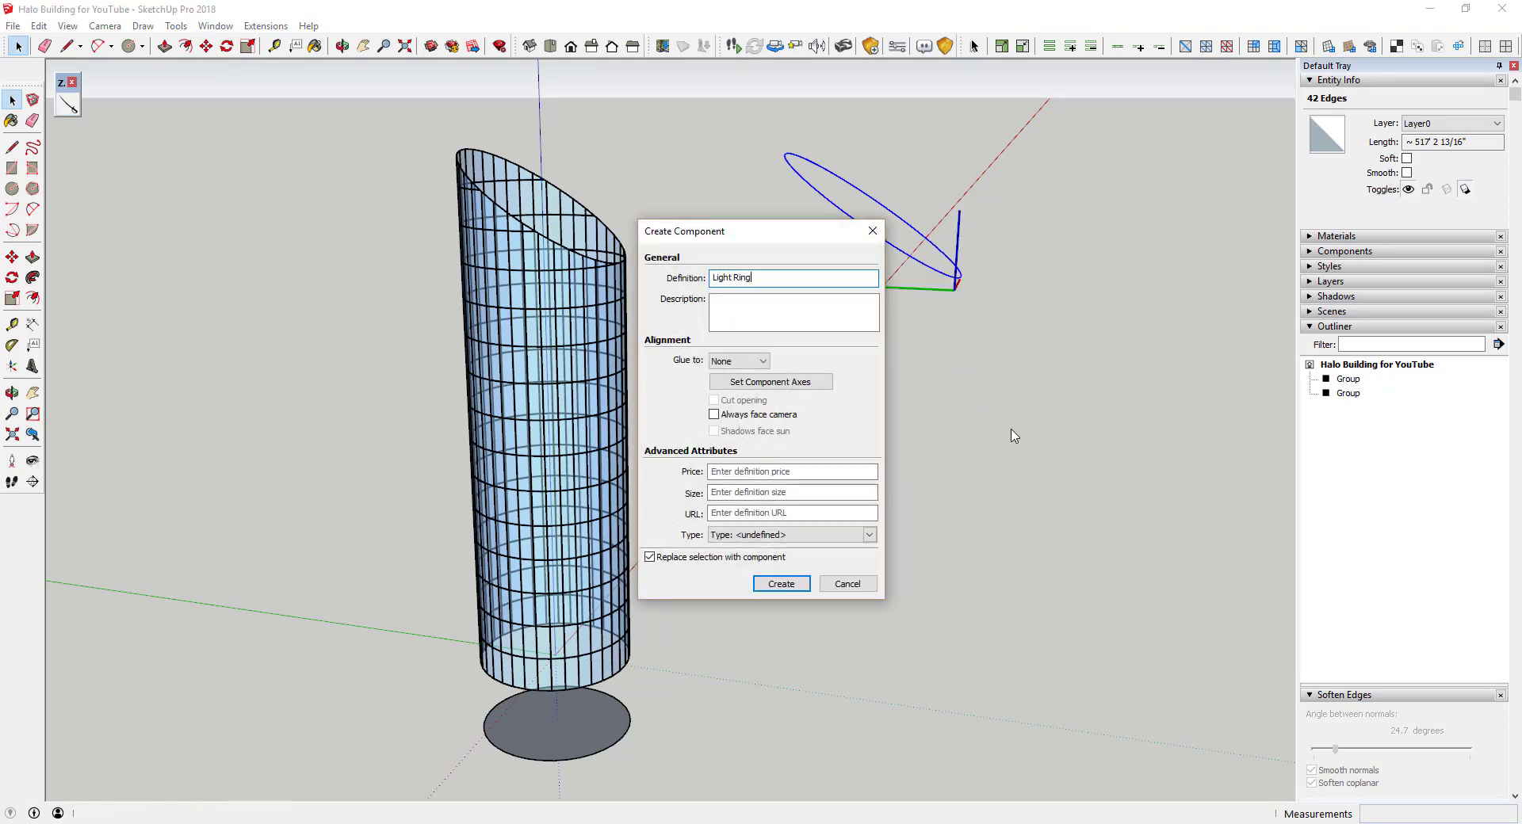
{"action": "key", "text": "Return"}
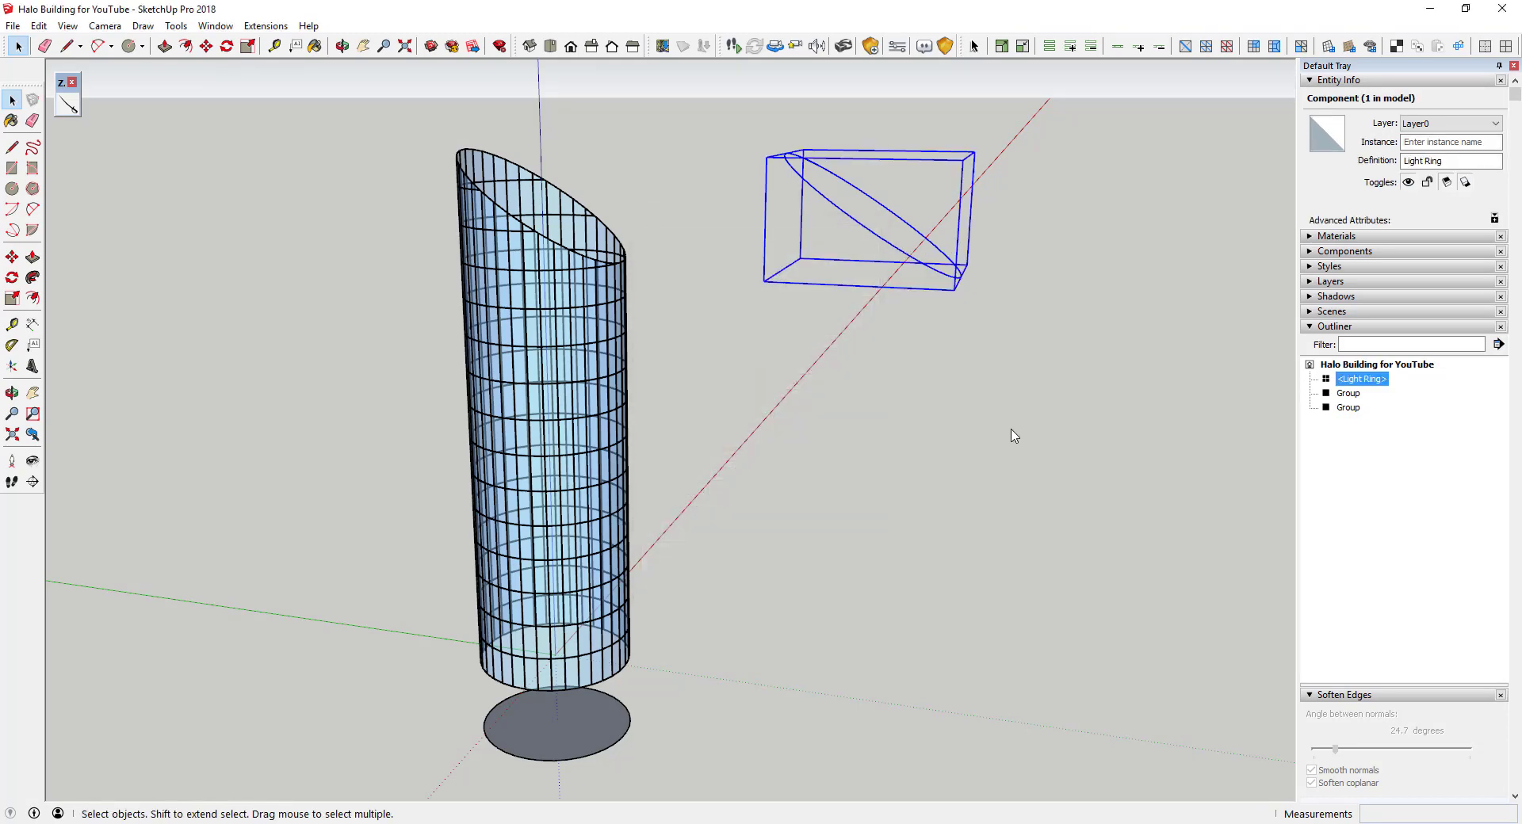
{"action": "key", "text": "m"}
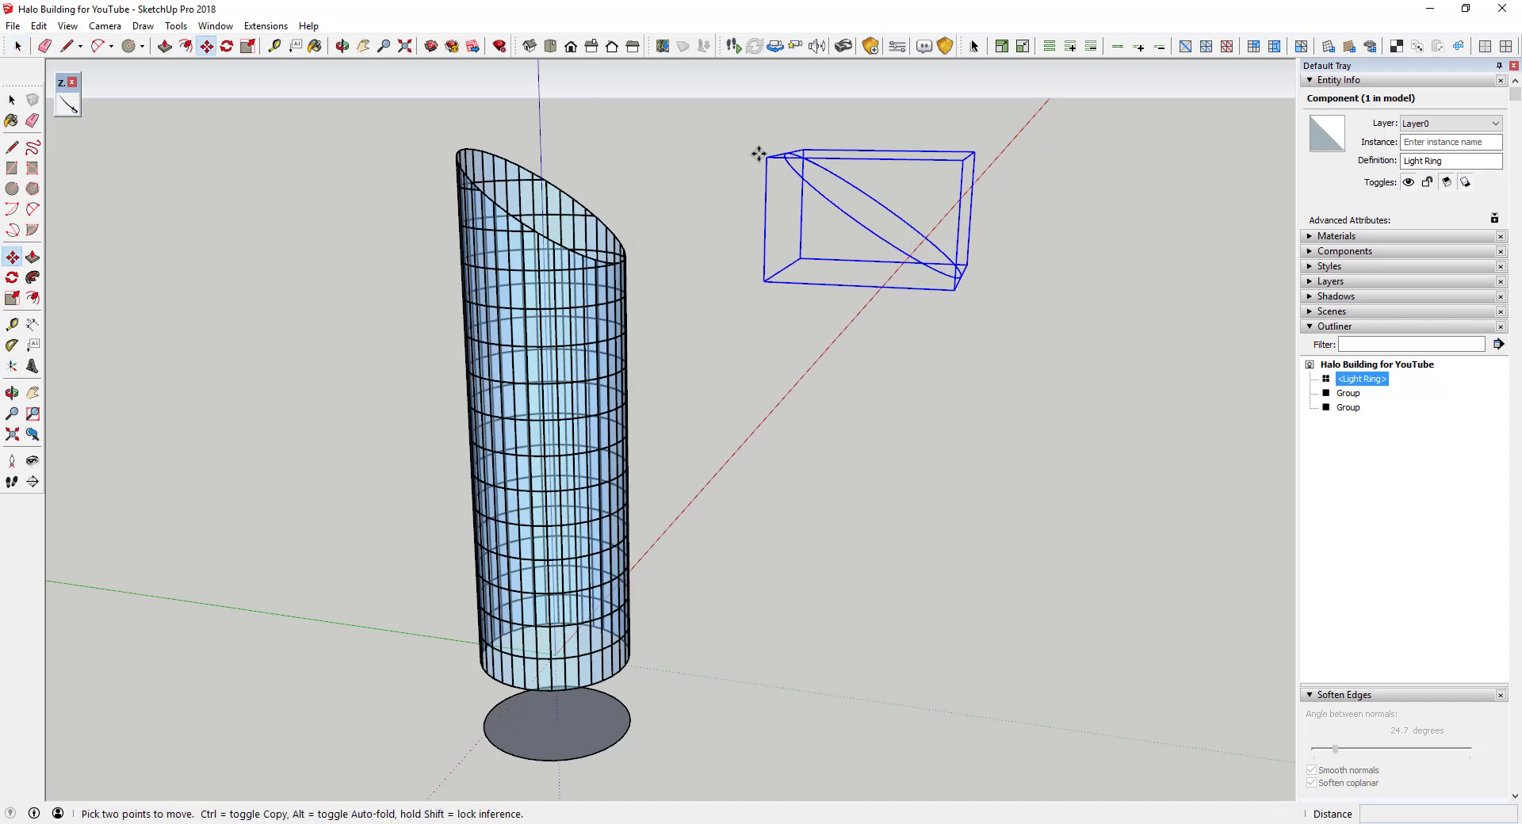
{"action": "mouse_move", "coordinate": [1004, 263]}
{"action": "middle_mouse_down"}
{"action": "mouse_move", "coordinate": [768, 278]}
{"action": "mouse_move", "coordinate": [879, 157]}
{"action": "middle_mouse_up"}
{"action": "scroll", "coordinate": [792, 170], "scroll_direction": "up", "scroll_amount": 5}
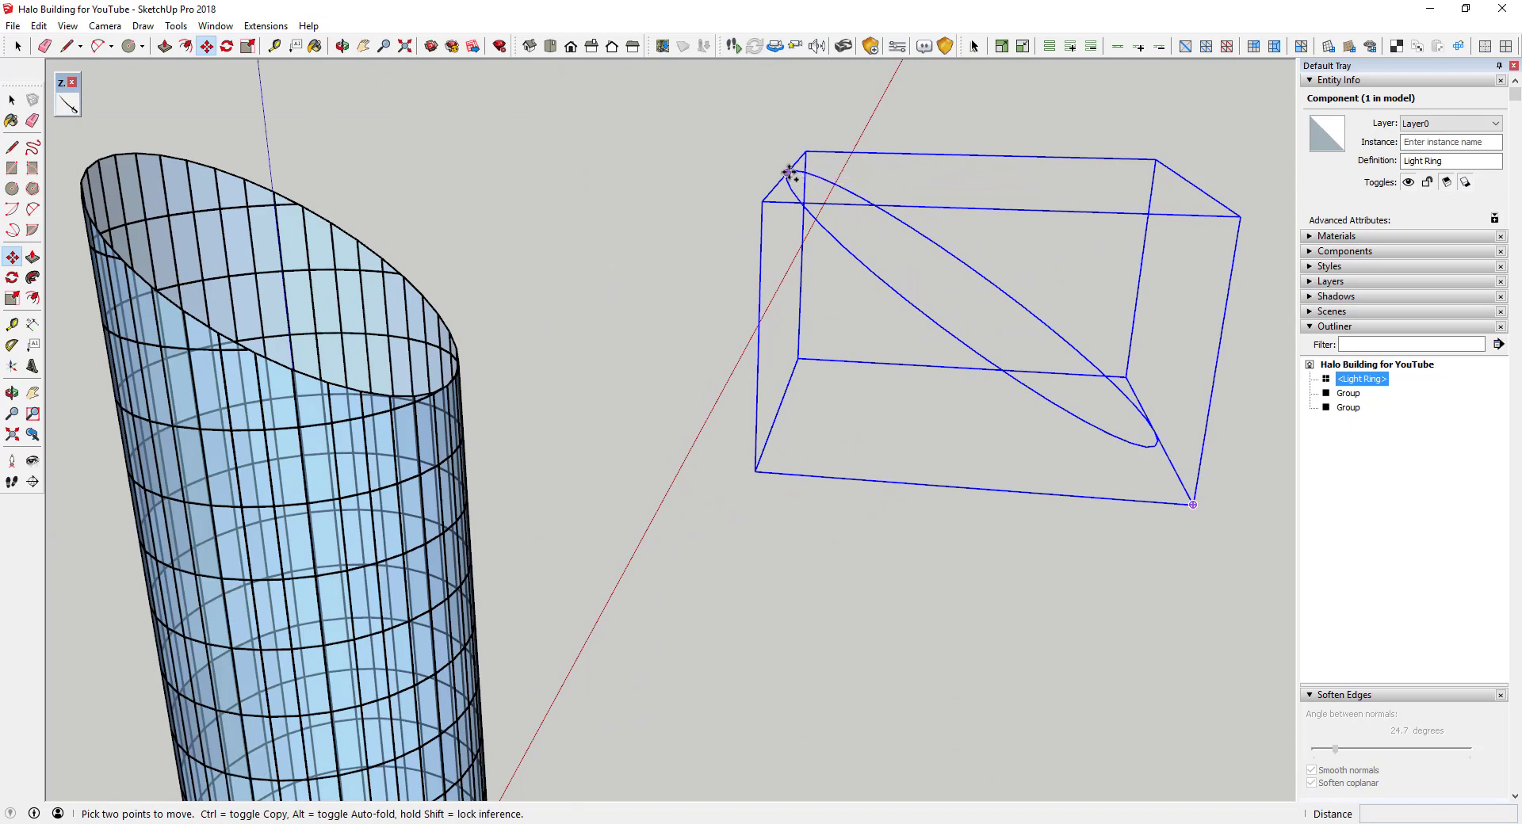
{"action": "left_click", "coordinate": [789, 173]}
{"action": "key", "text": "ctrl"}
{"action": "scroll", "coordinate": [789, 222], "scroll_direction": "down", "scroll_amount": 3}
{"action": "key", "text": "space"}
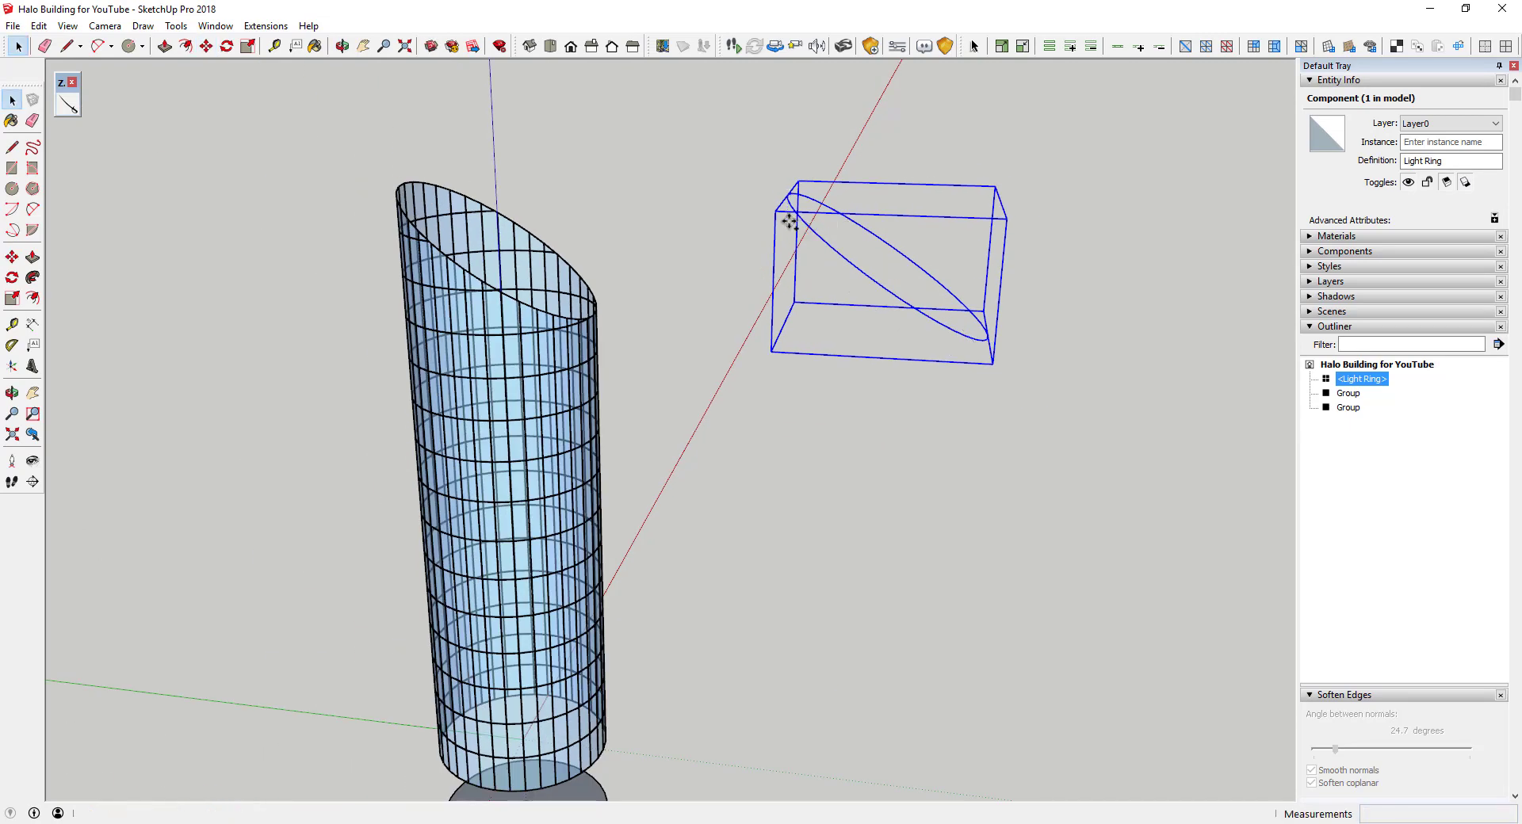
Step: Place a copy of the Light Ring component about 166' straight below the original
{"action": "key", "text": "m"}
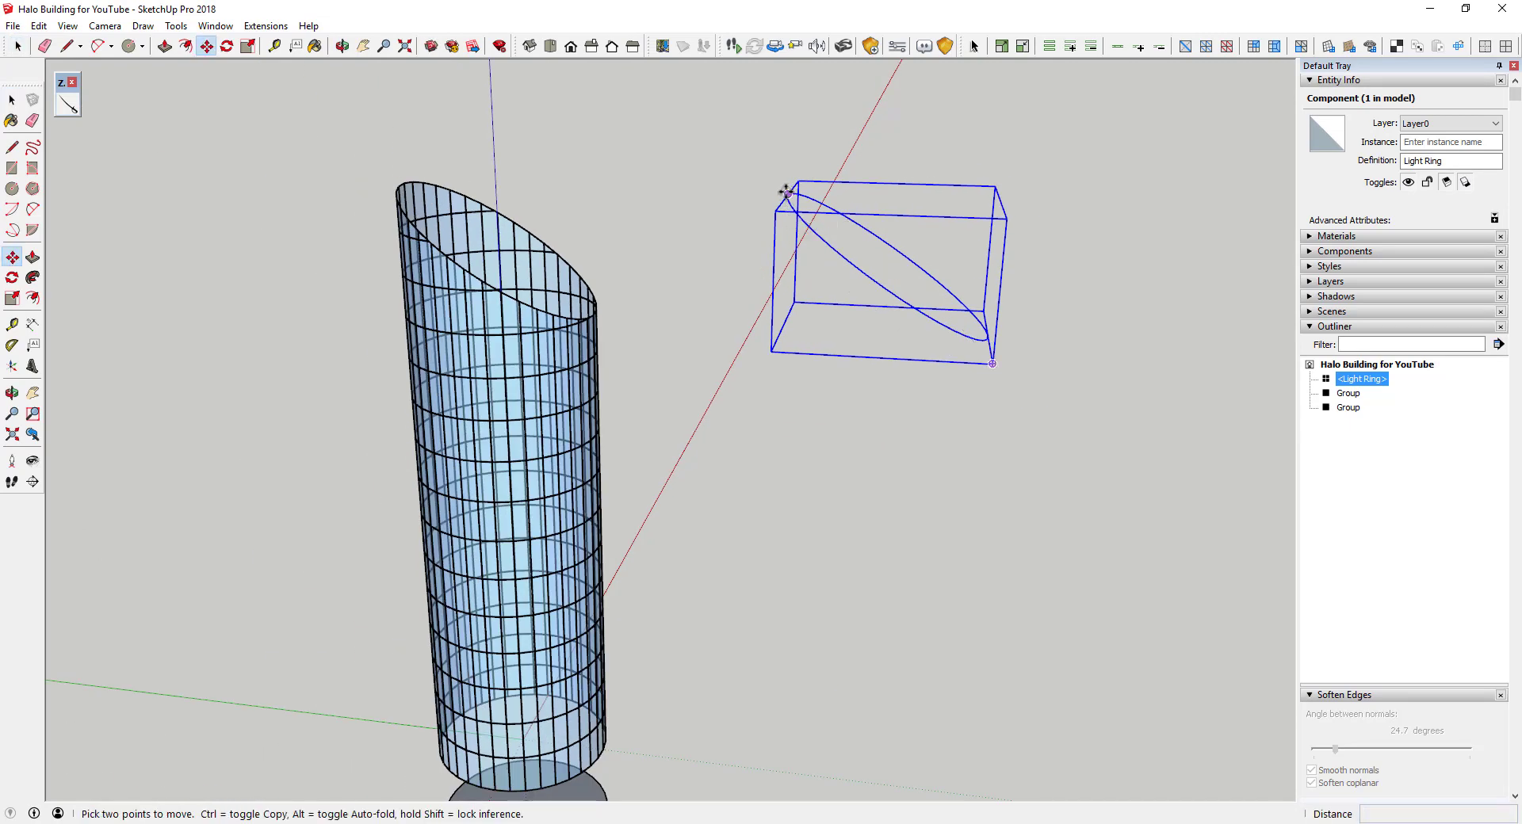
{"action": "left_click", "coordinate": [785, 194]}
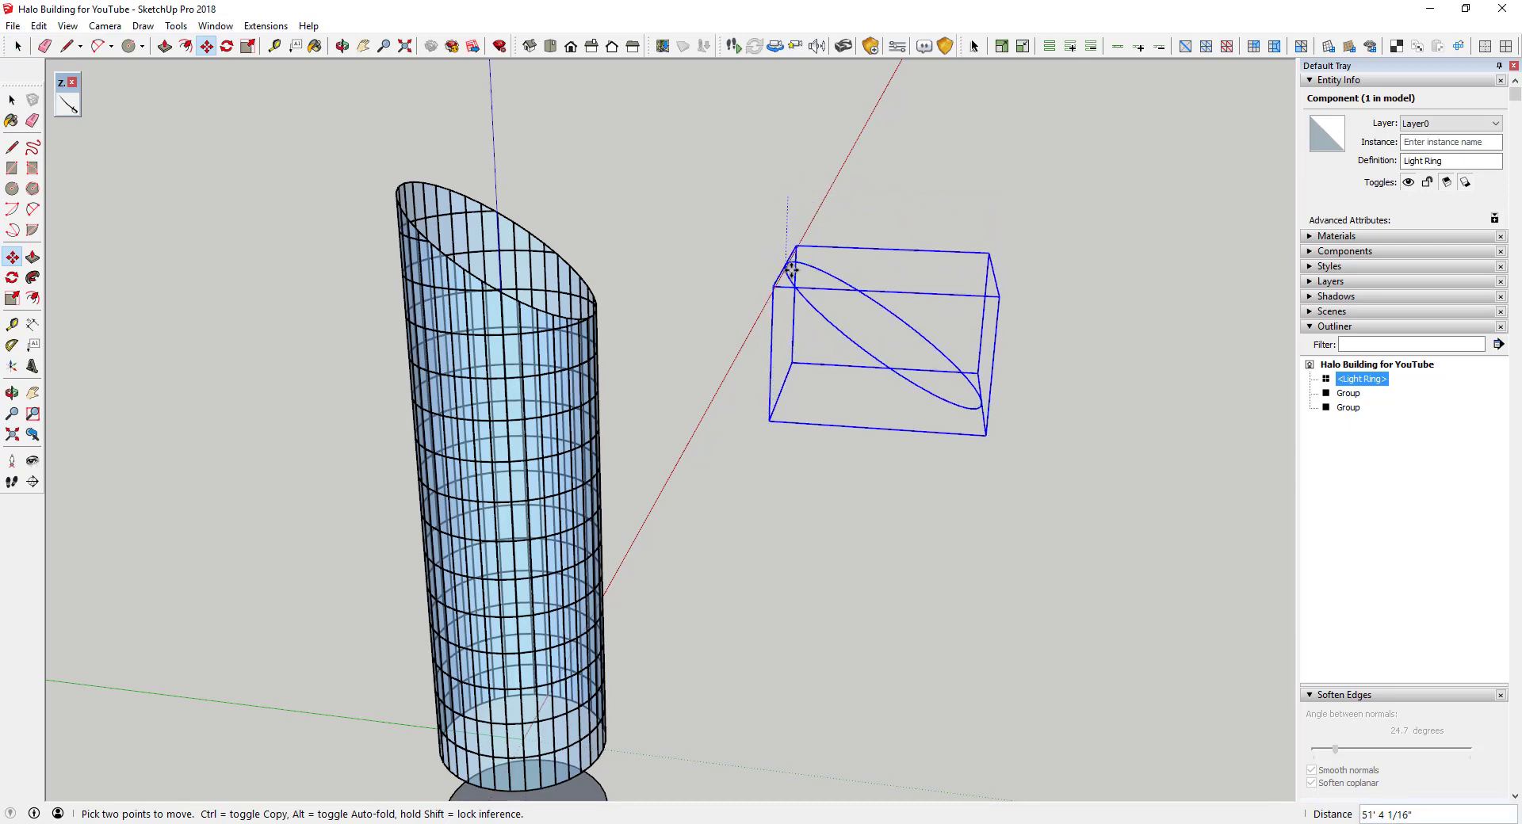
{"action": "key", "text": "ctrl"}
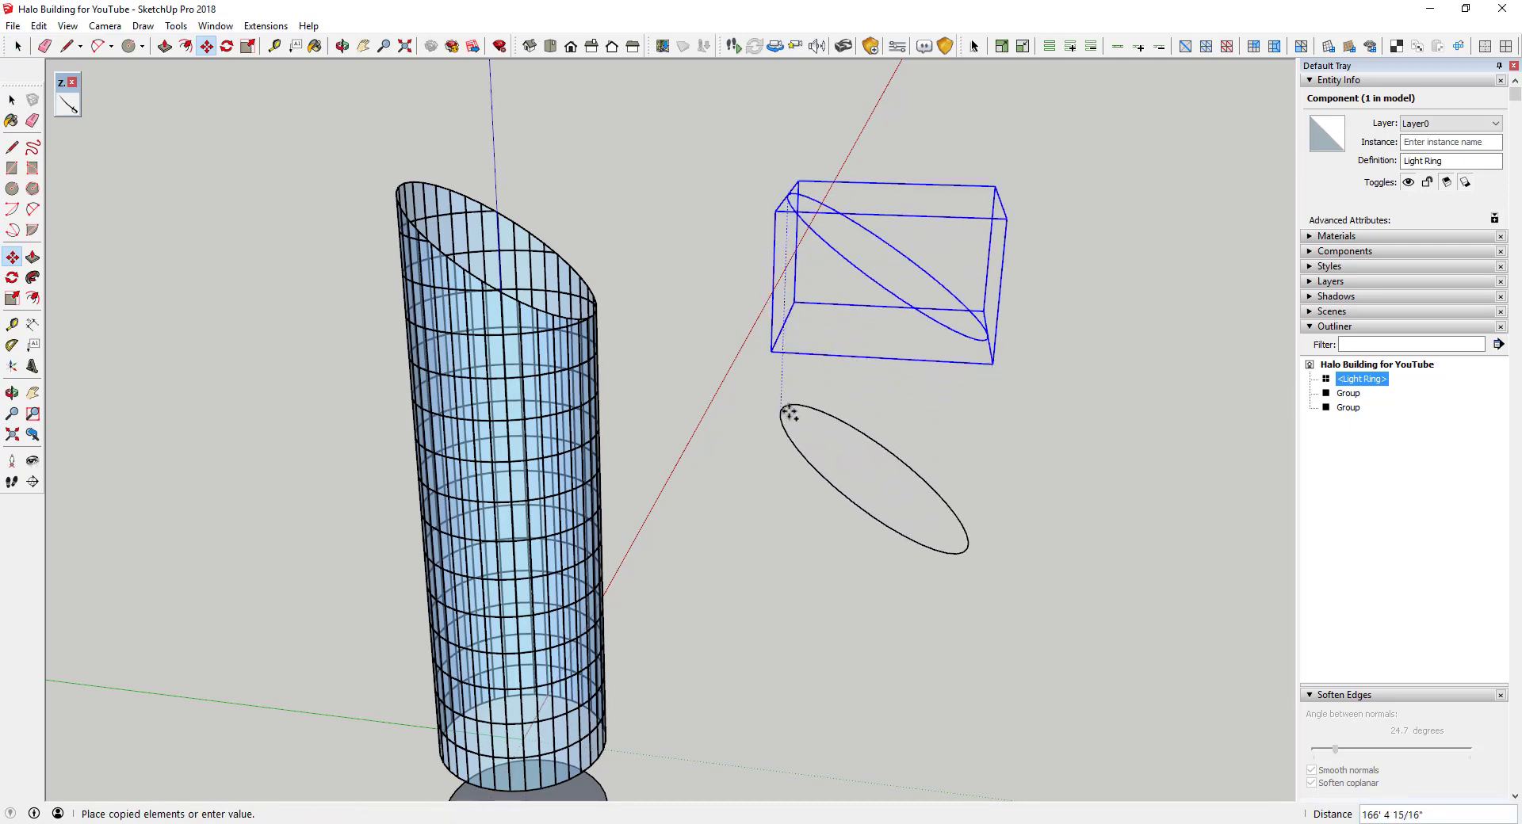
{"action": "left_click", "coordinate": [787, 414]}
{"action": "middle_click_drag", "start_coordinate": [889, 475], "coordinate": [875, 505]}
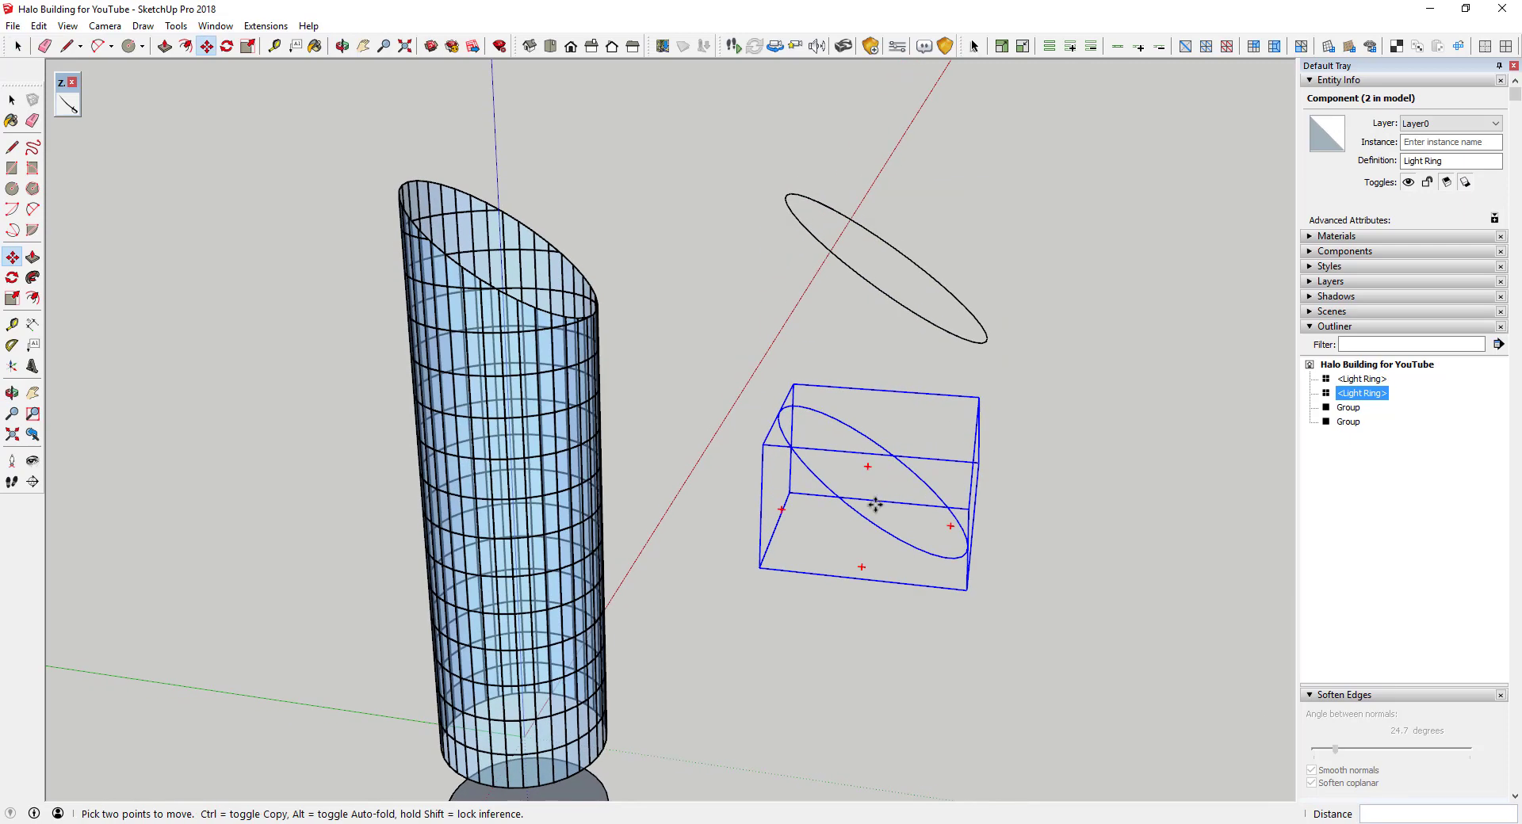
Step: Flip the lower Light Ring copy with a blue-axis scale of -1.00, and undo both the flip and the copy
{"action": "key", "text": "s"}
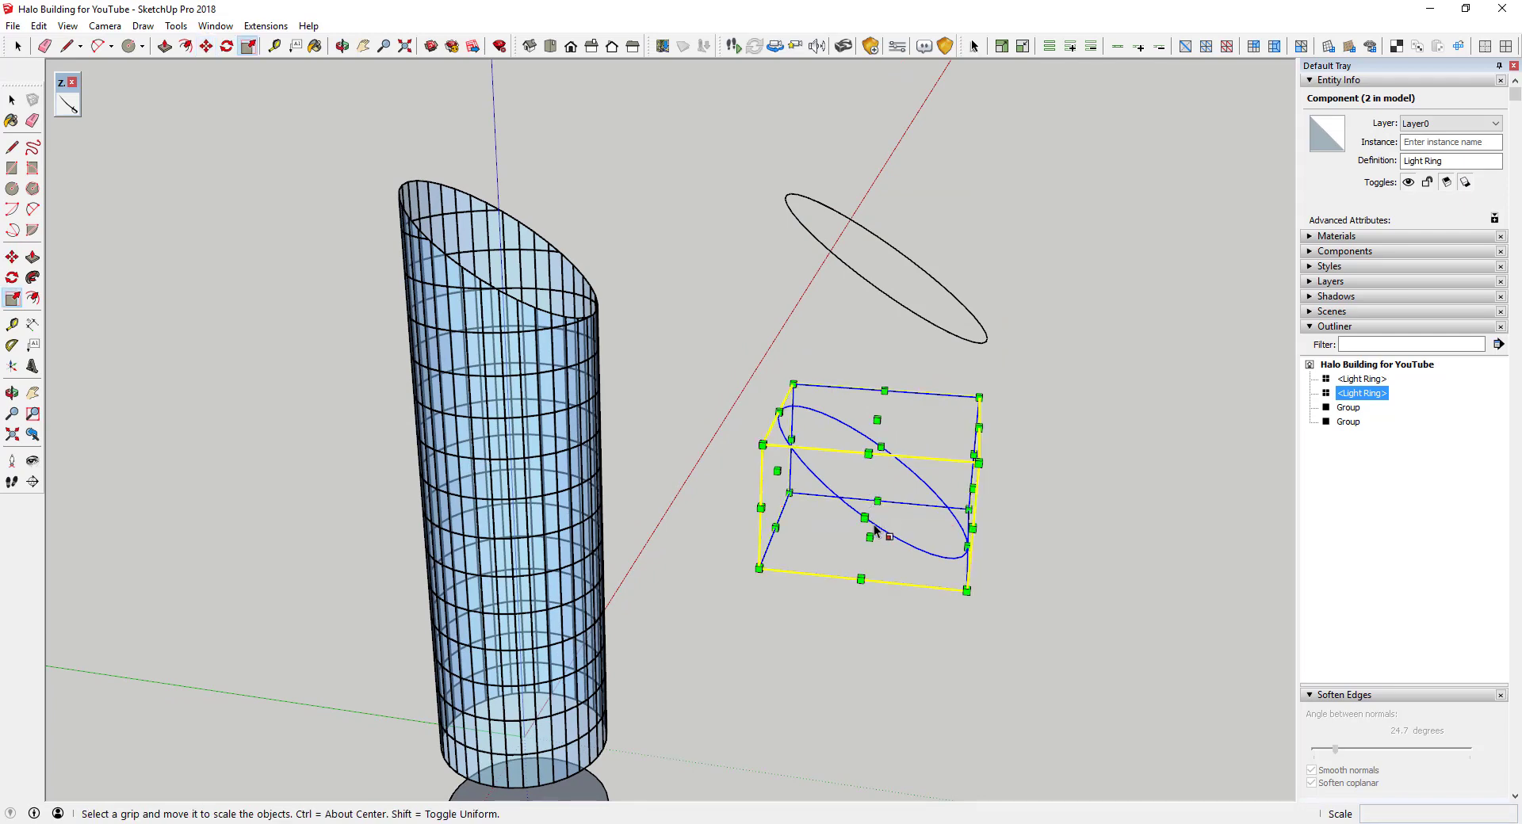
{"action": "left_click_drag", "start_coordinate": [870, 538], "coordinate": [876, 419]}
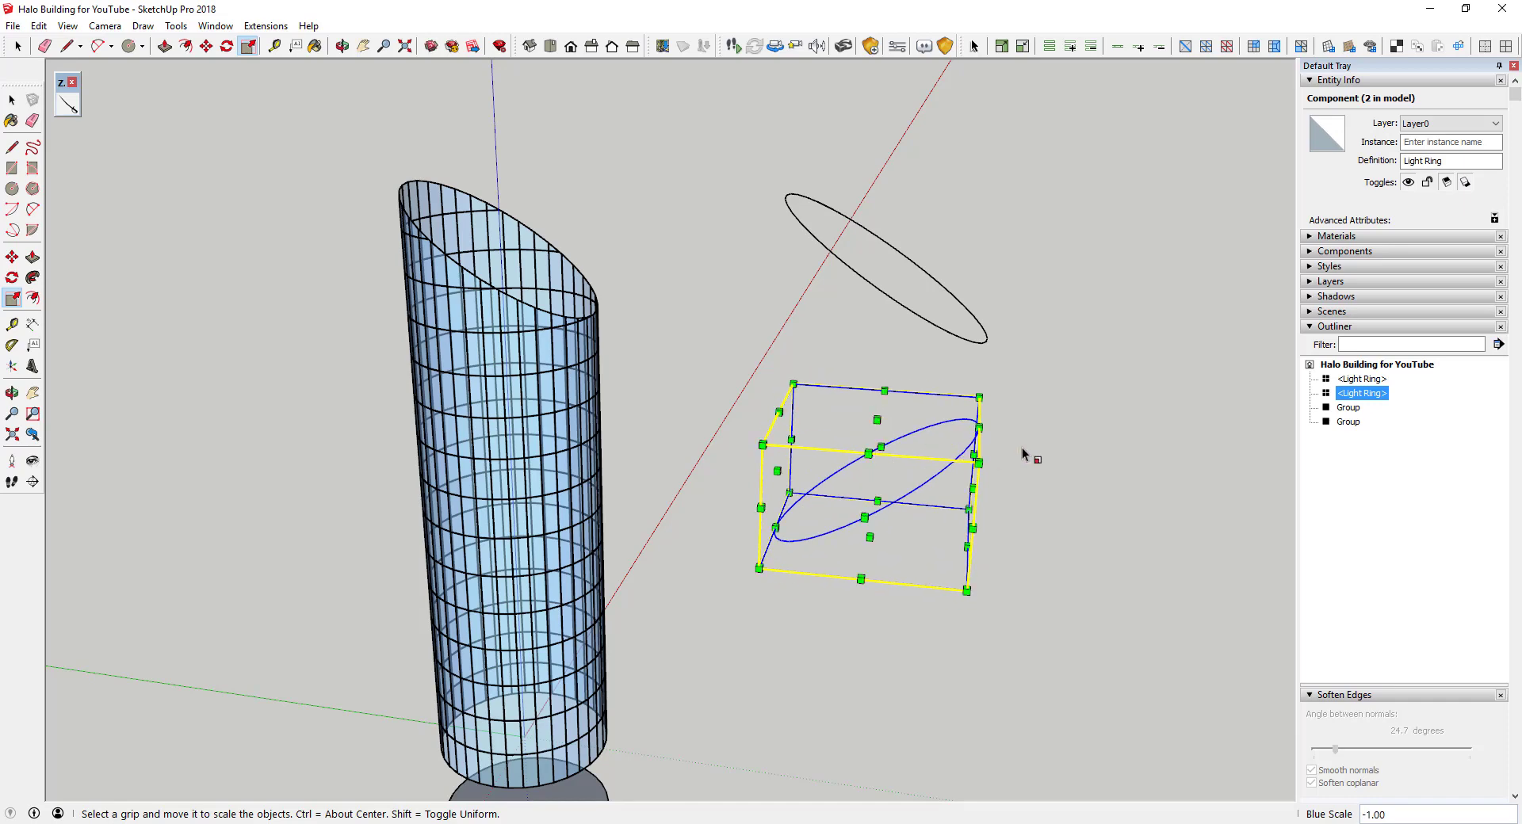
{"action": "key", "text": "ctrl+z"}
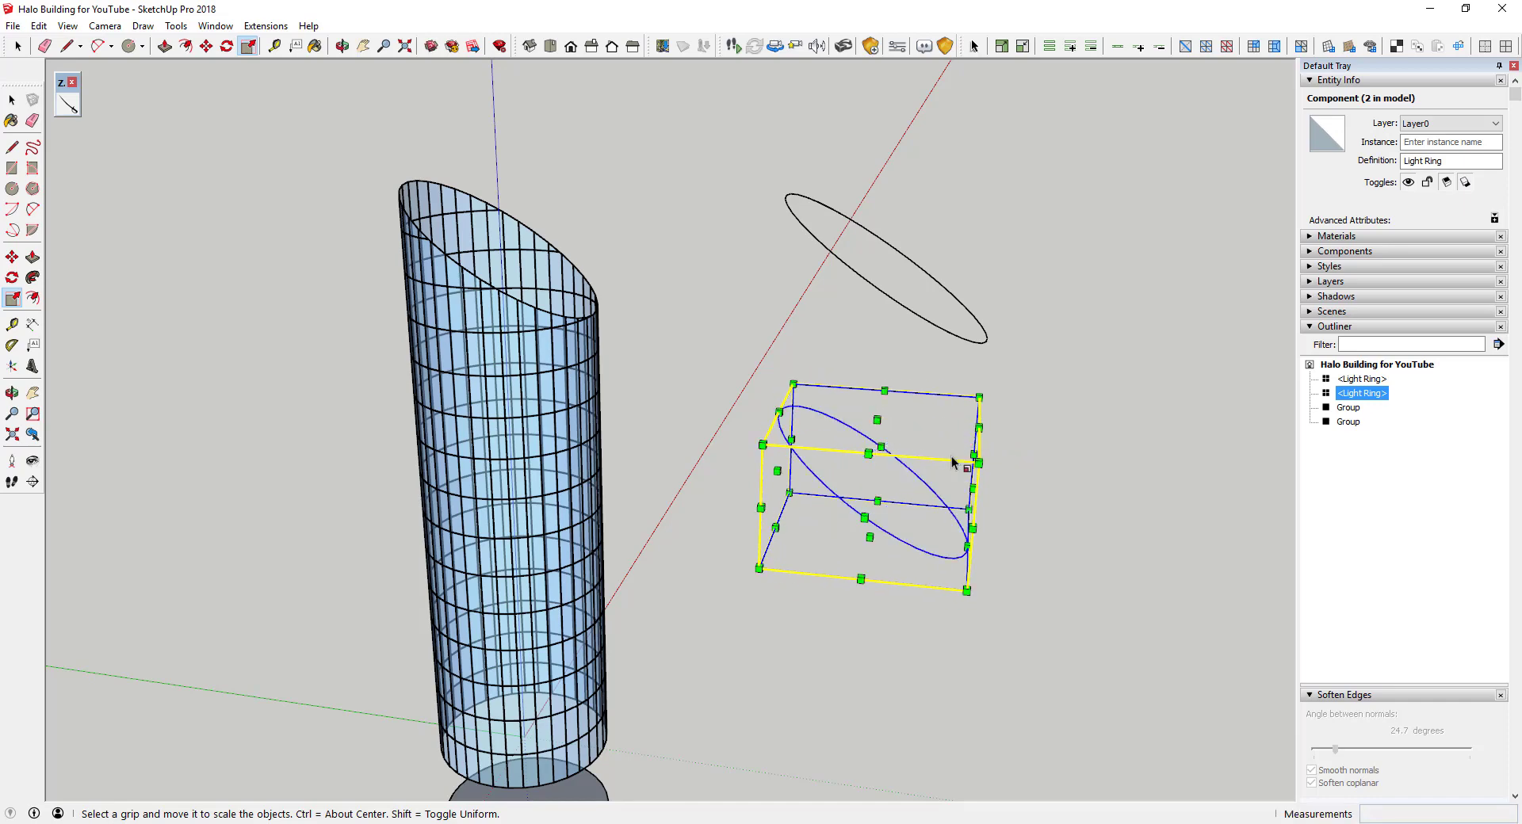
{"action": "key", "text": "ctrl+z"}
{"action": "key", "text": "space"}
Step: Open the Light Ring component for editing and weld all its edges into a single curve
{"action": "double_click", "coordinate": [892, 302]}
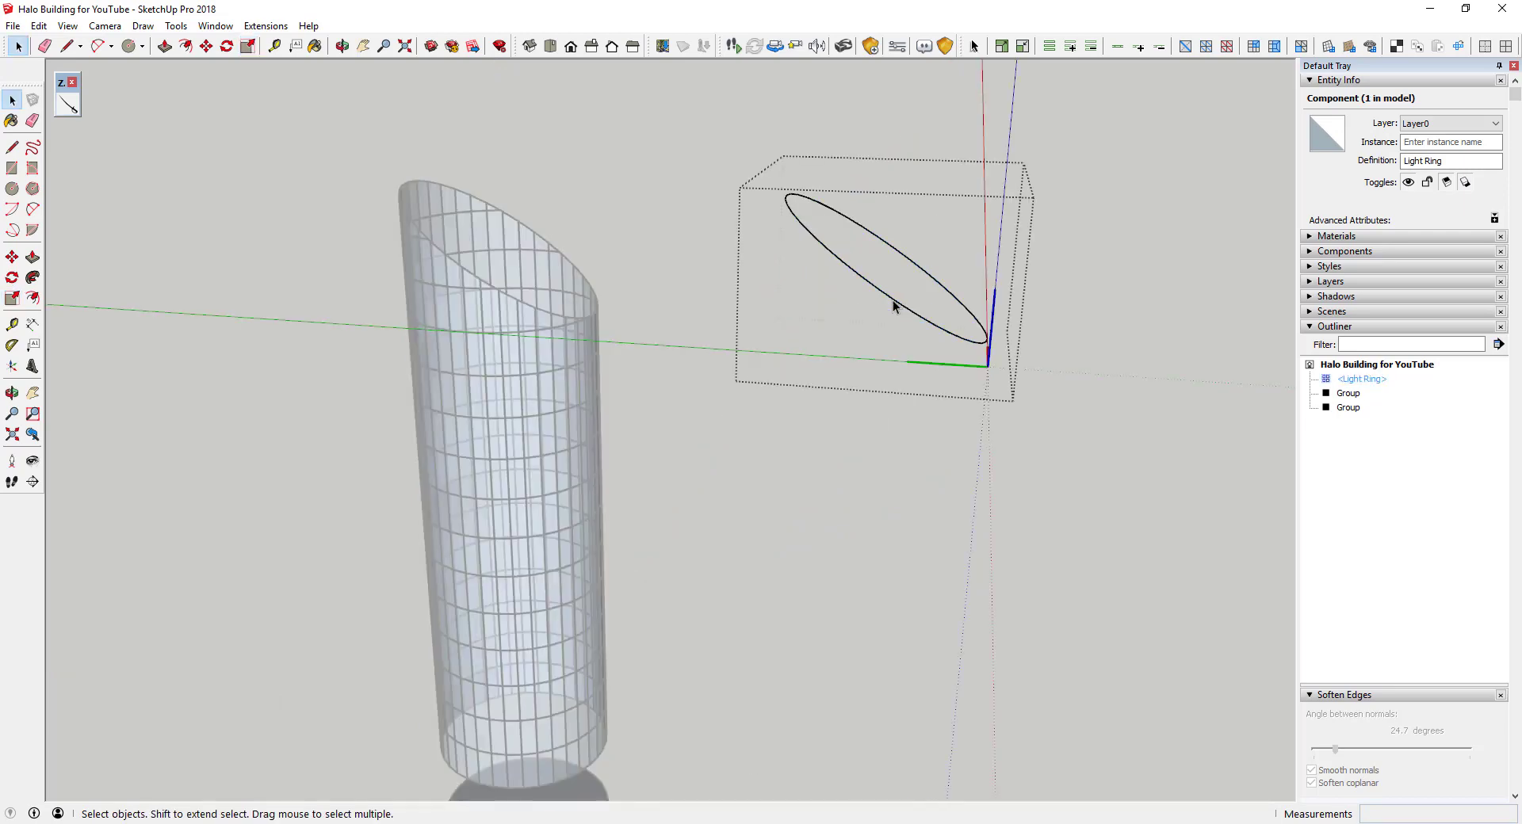
{"action": "scroll", "coordinate": [896, 303], "scroll_direction": "up", "scroll_amount": 3}
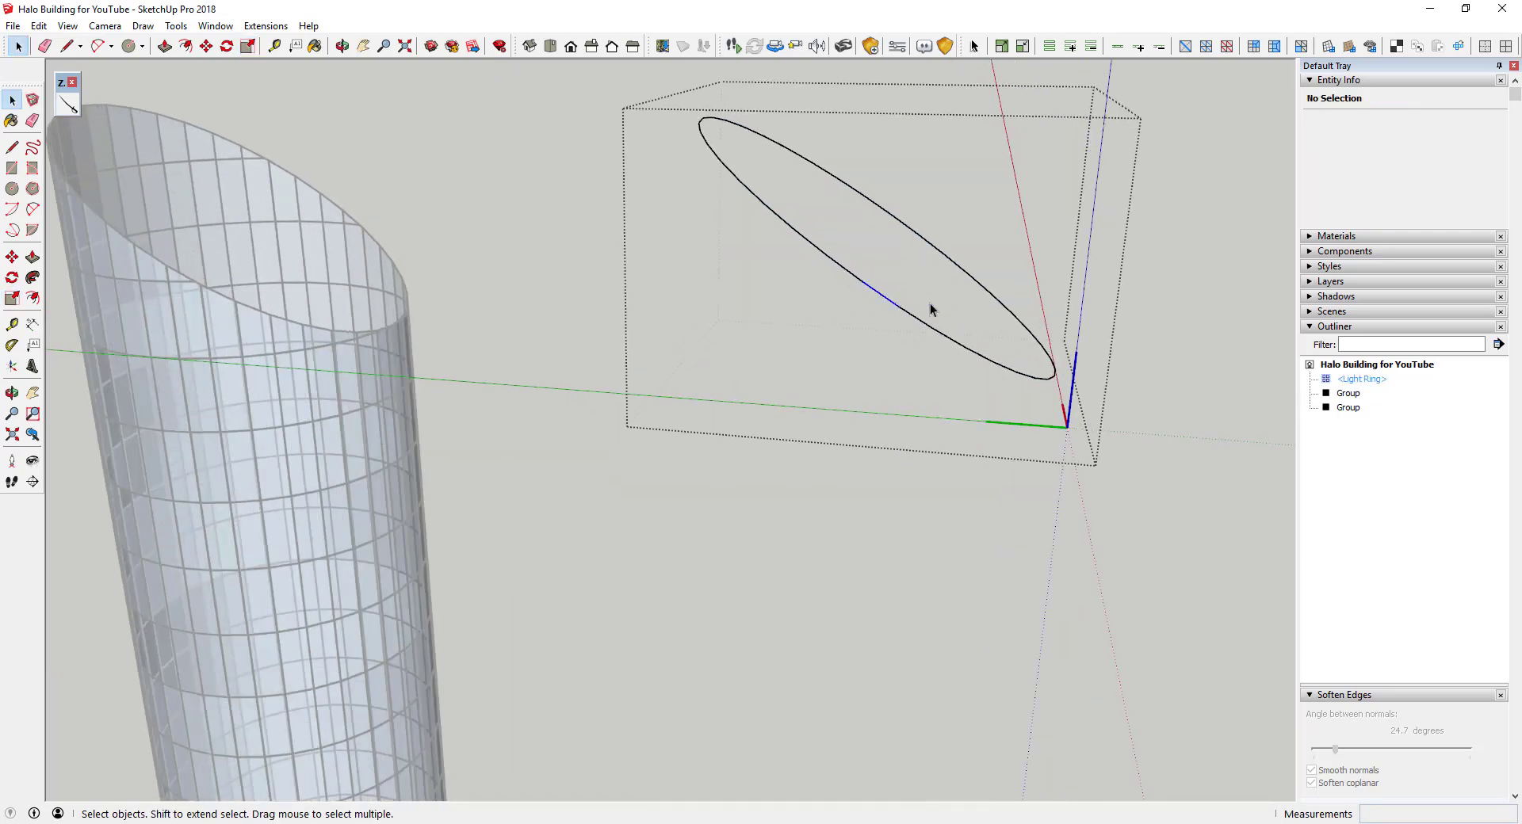
{"action": "scroll", "coordinate": [930, 303], "scroll_direction": "down", "scroll_amount": 2}
{"action": "left_click", "coordinate": [930, 309]}
{"action": "key", "text": "ctrl+a"}
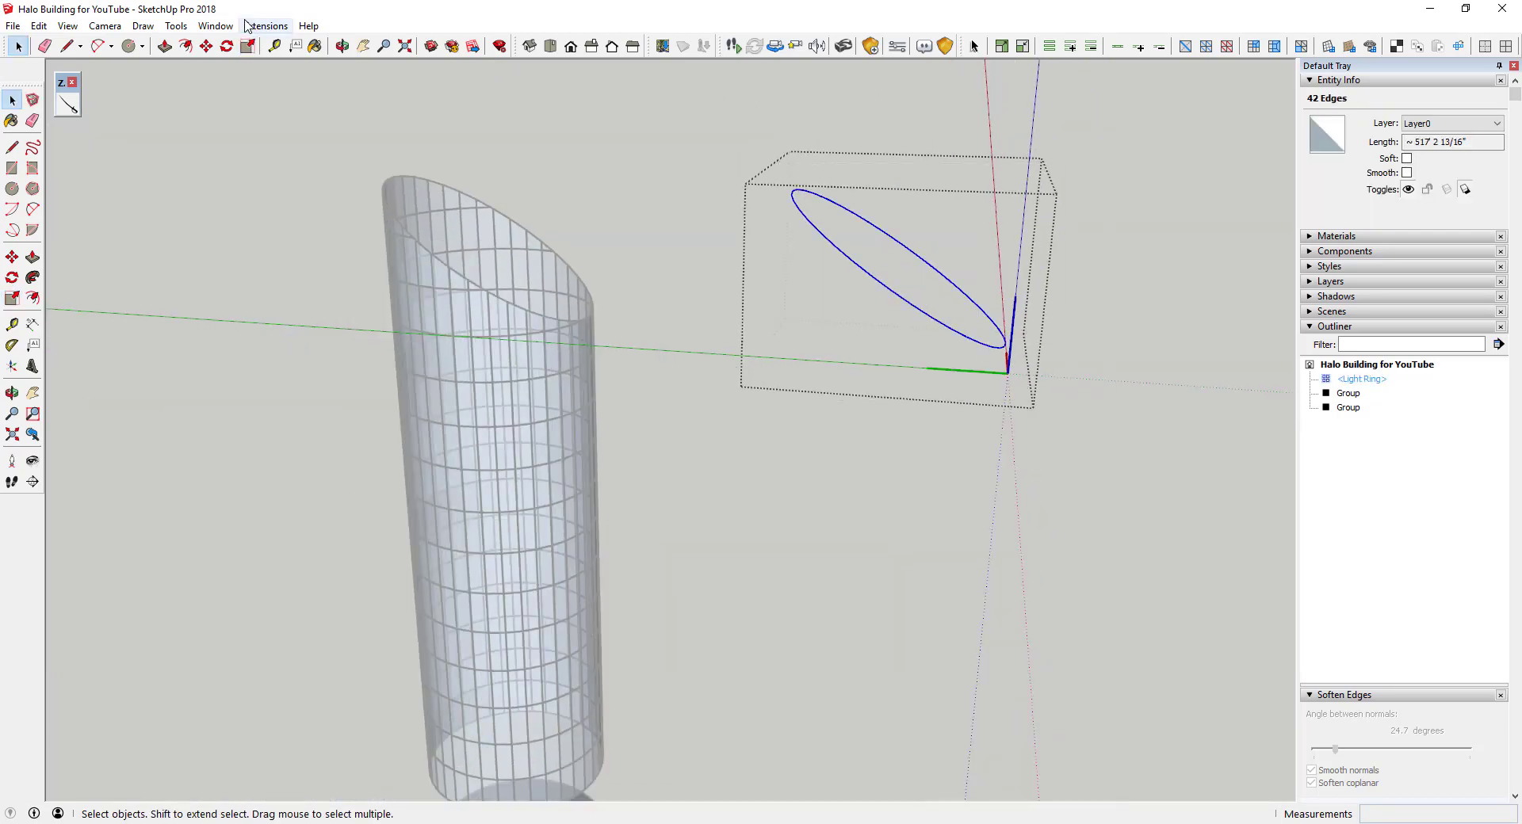
{"action": "left_click", "coordinate": [266, 25]}
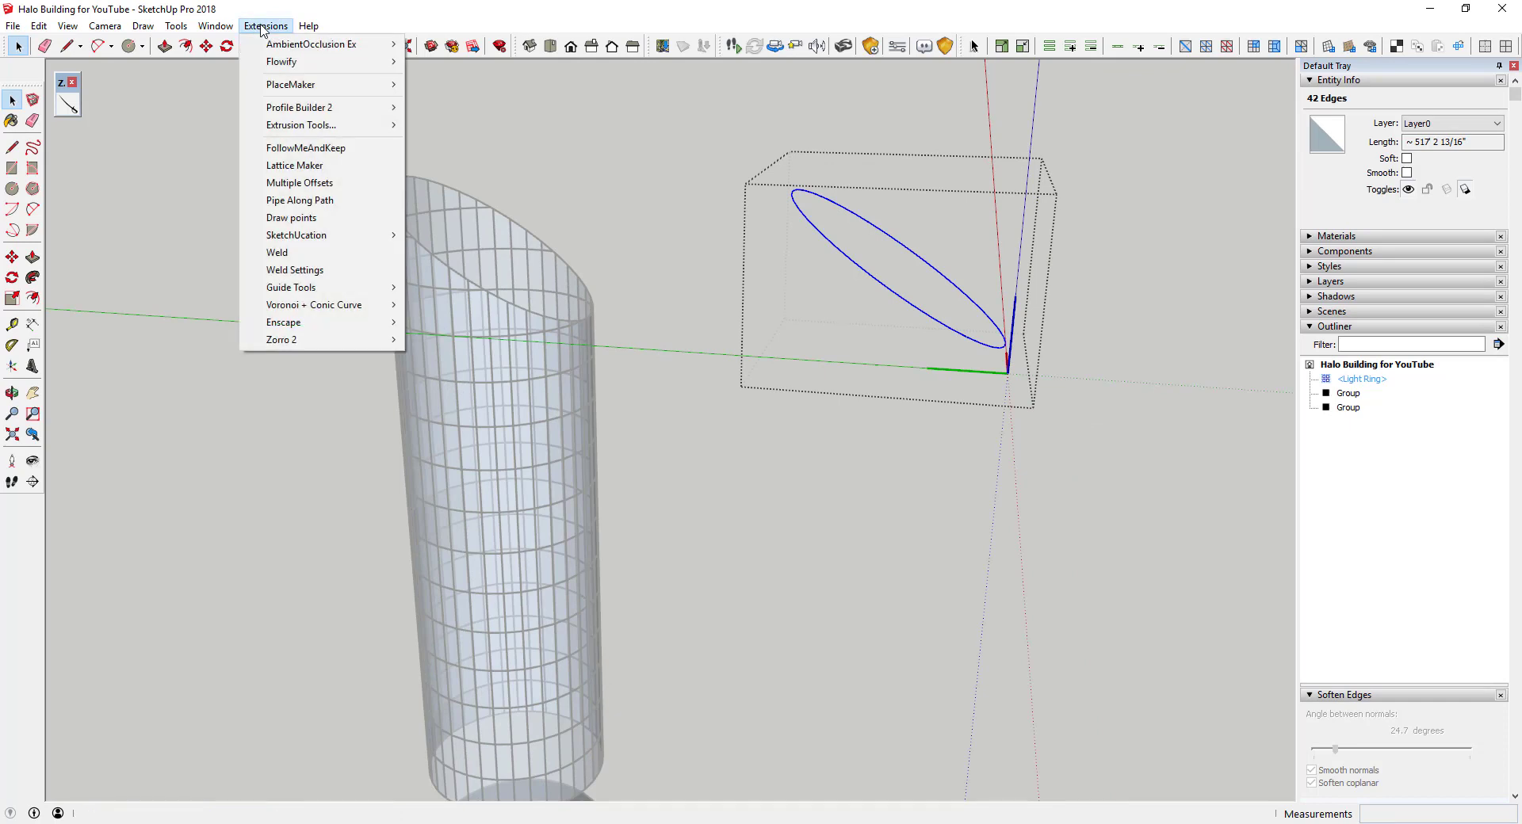
{"action": "left_click", "coordinate": [305, 254]}
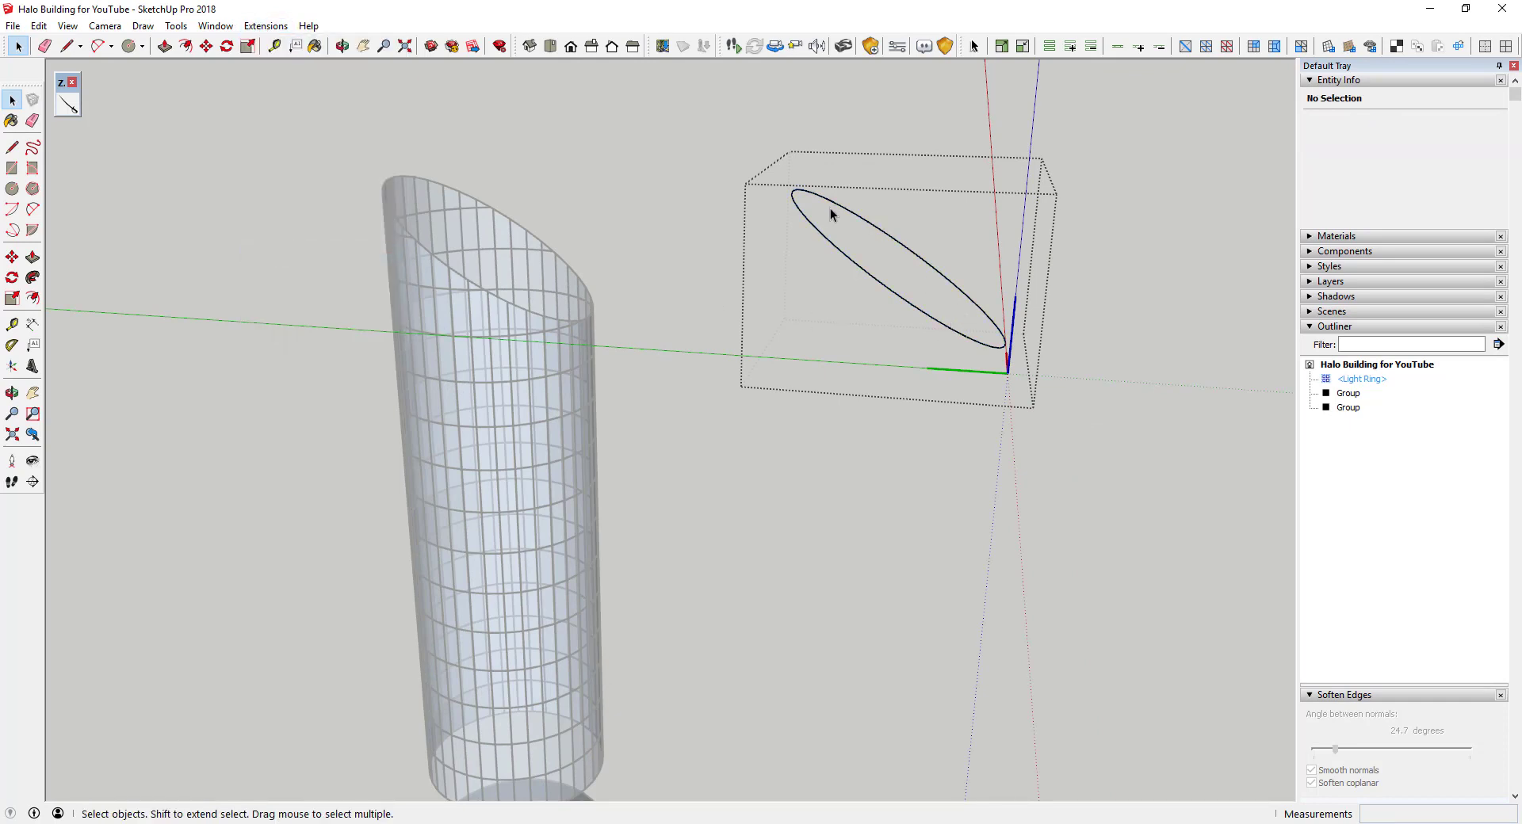
Step: Select the welded ring curve and display the Extrusion Tools toolset
{"action": "left_click", "coordinate": [866, 271]}
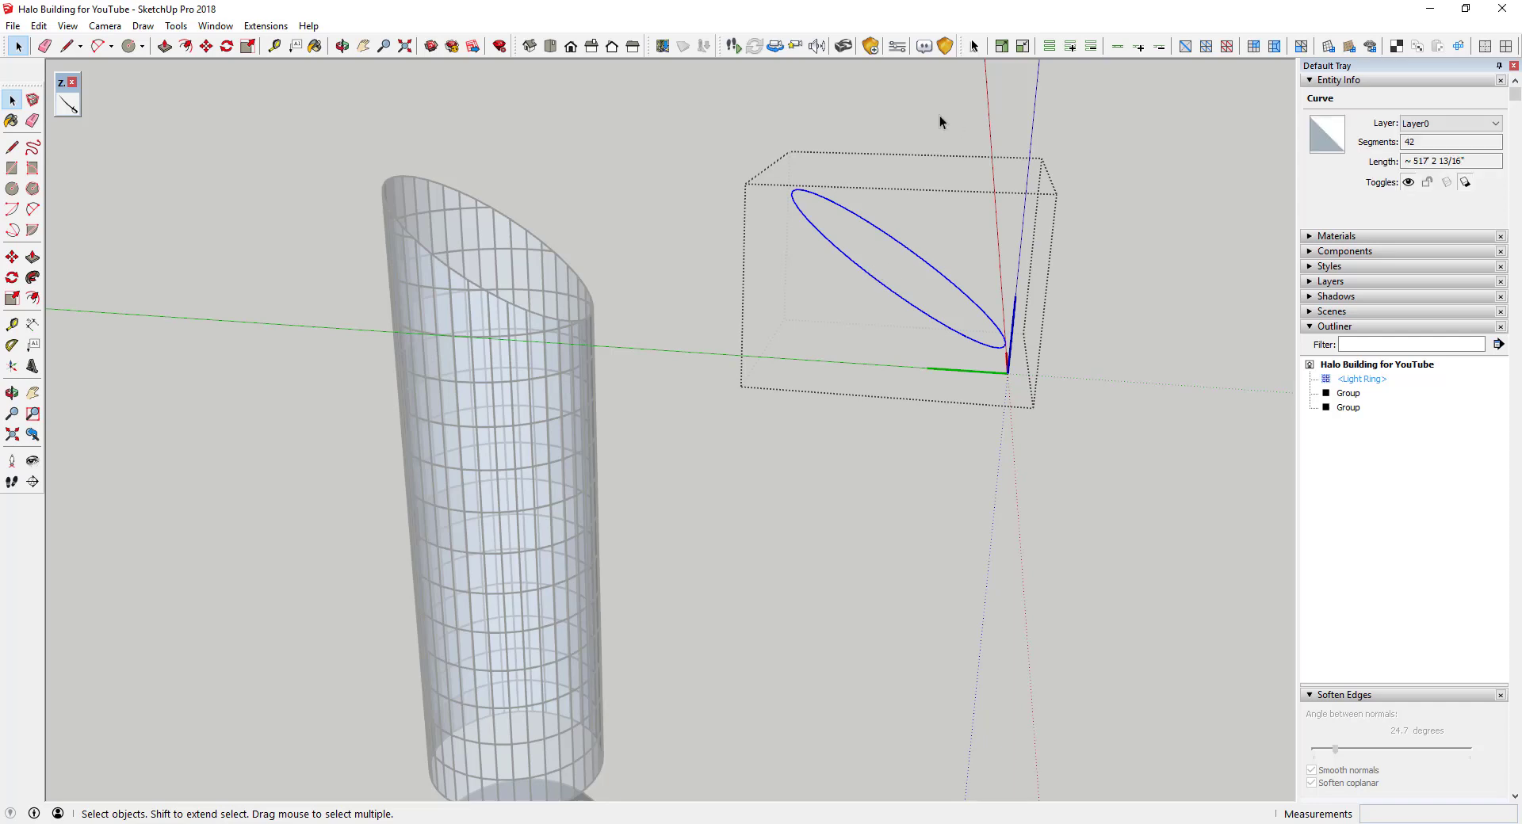
{"action": "right_click", "coordinate": [897, 48]}
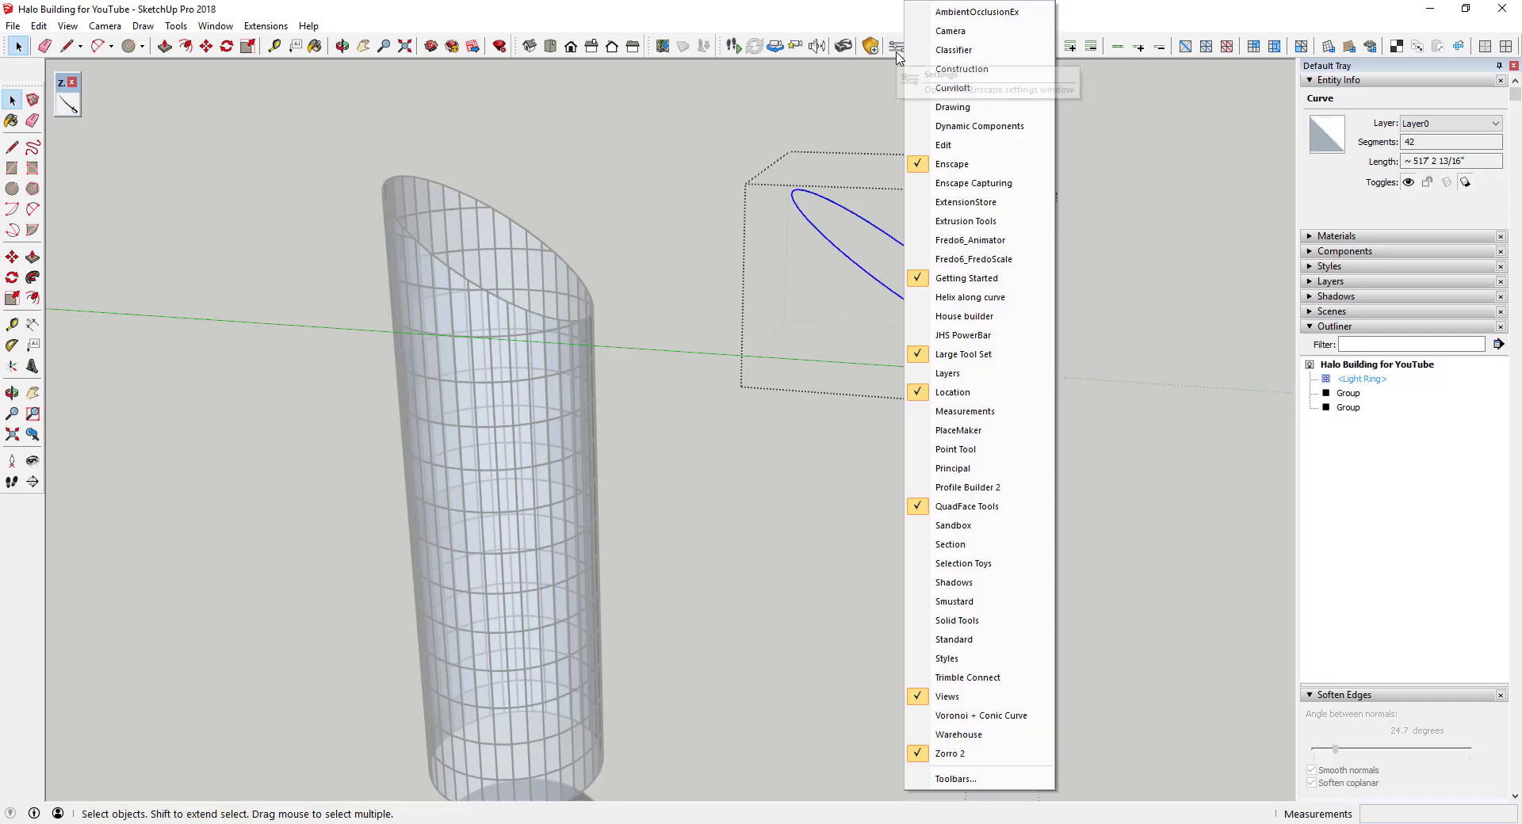
{"action": "left_click", "coordinate": [991, 224]}
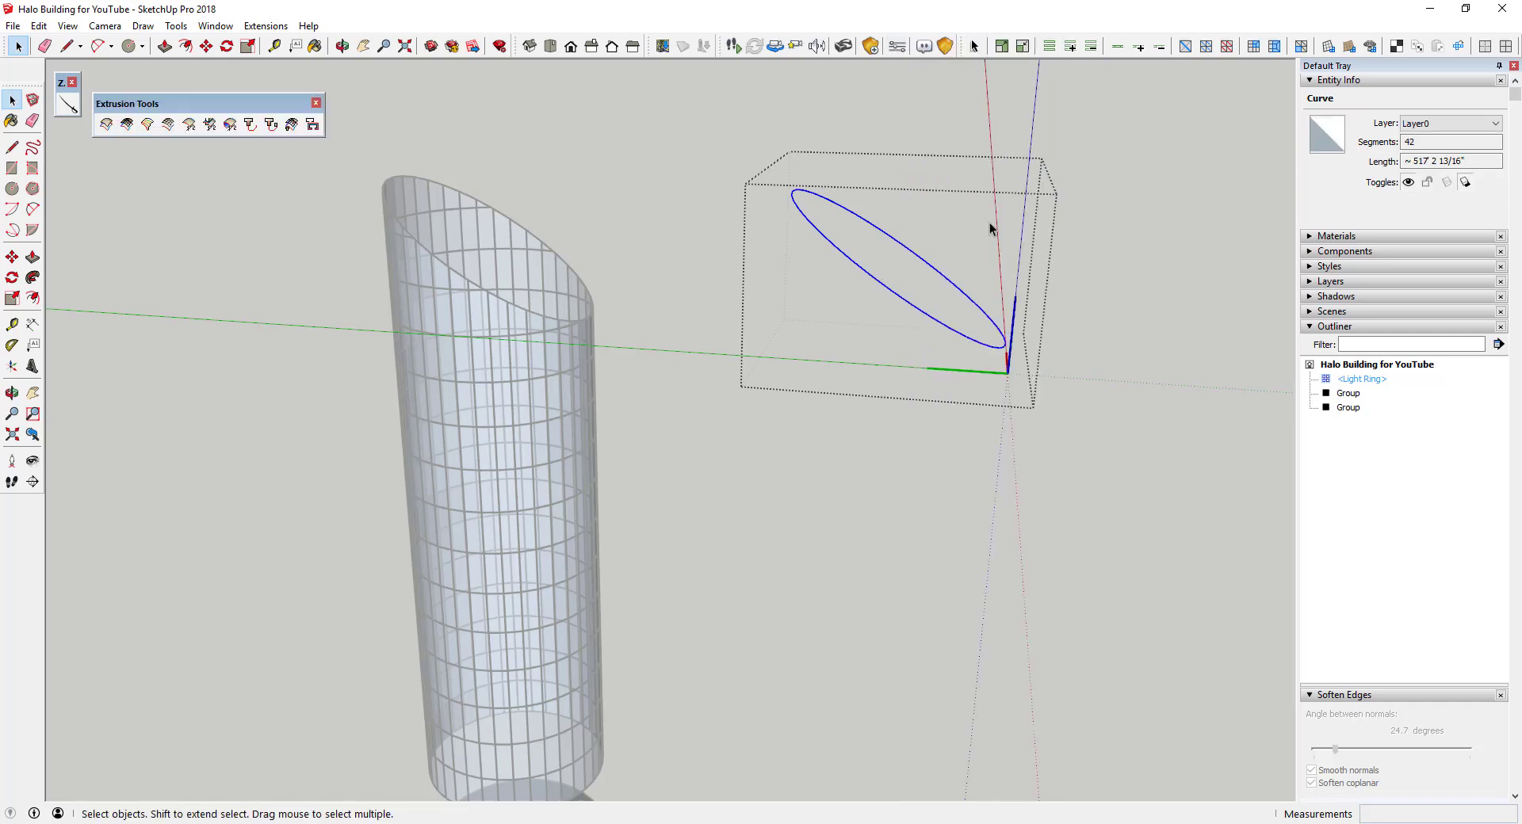
{"action": "left_click", "coordinate": [189, 125]}
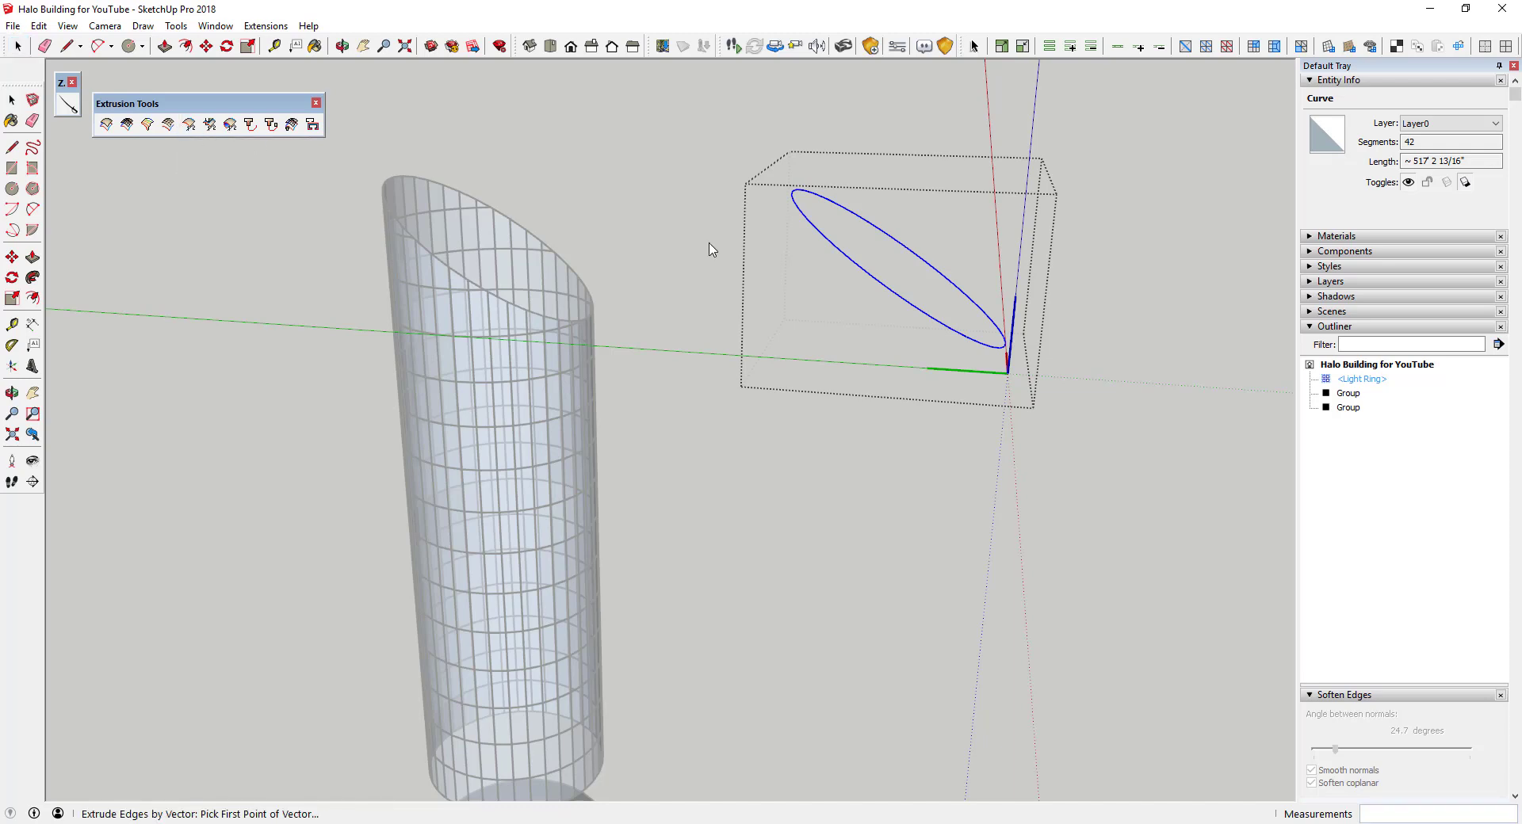
{"action": "left_click", "coordinate": [928, 315]}
{"action": "scroll", "coordinate": [945, 347], "scroll_direction": "up", "scroll_amount": 3}
{"action": "scroll", "coordinate": [946, 346], "scroll_direction": "up", "scroll_amount": 2}
{"action": "key", "text": "space"}
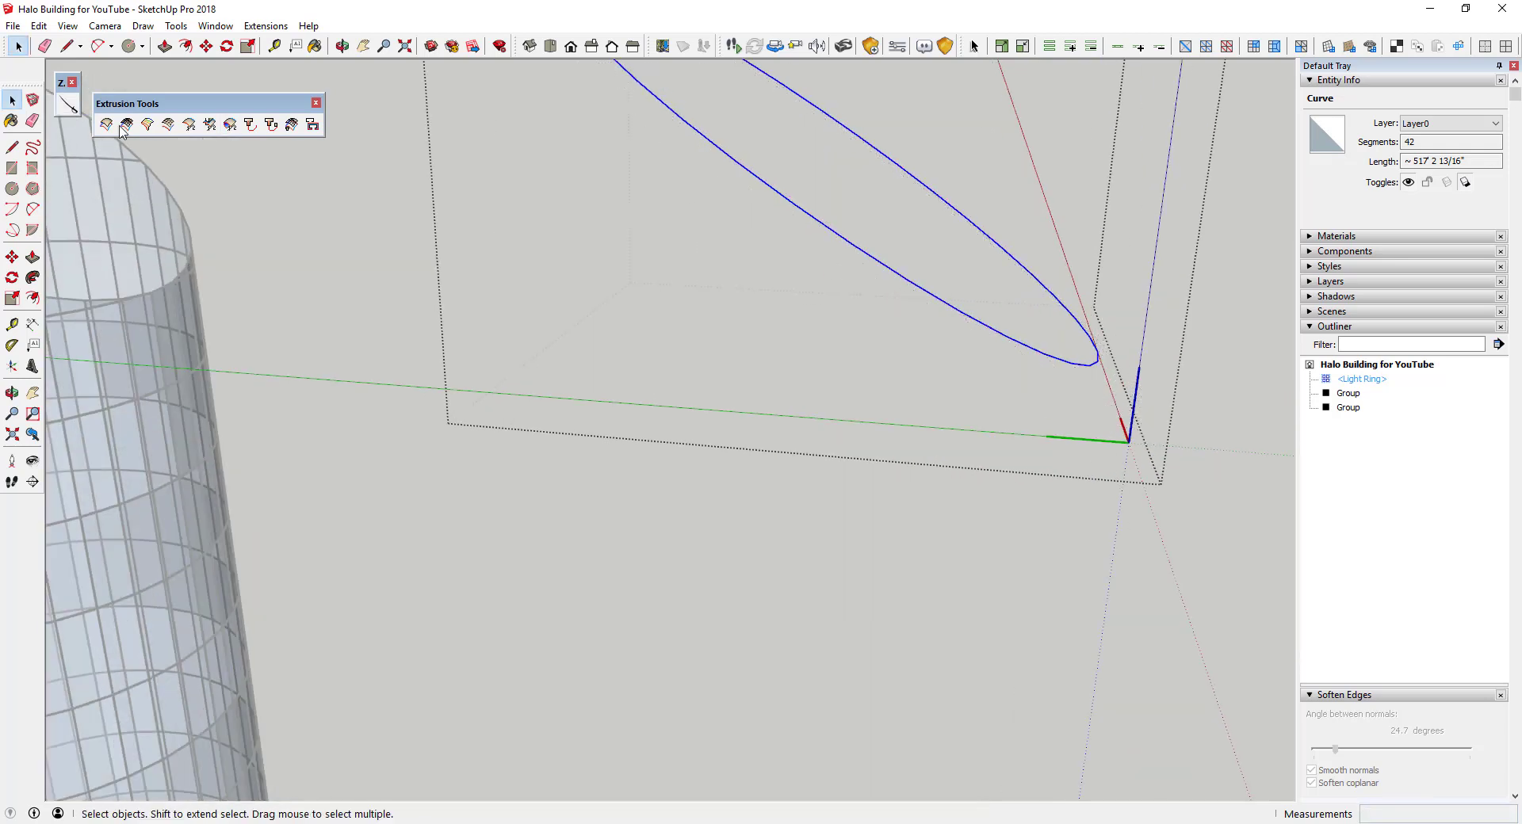
{"action": "left_click", "coordinate": [189, 125]}
{"action": "left_click", "coordinate": [818, 225]}
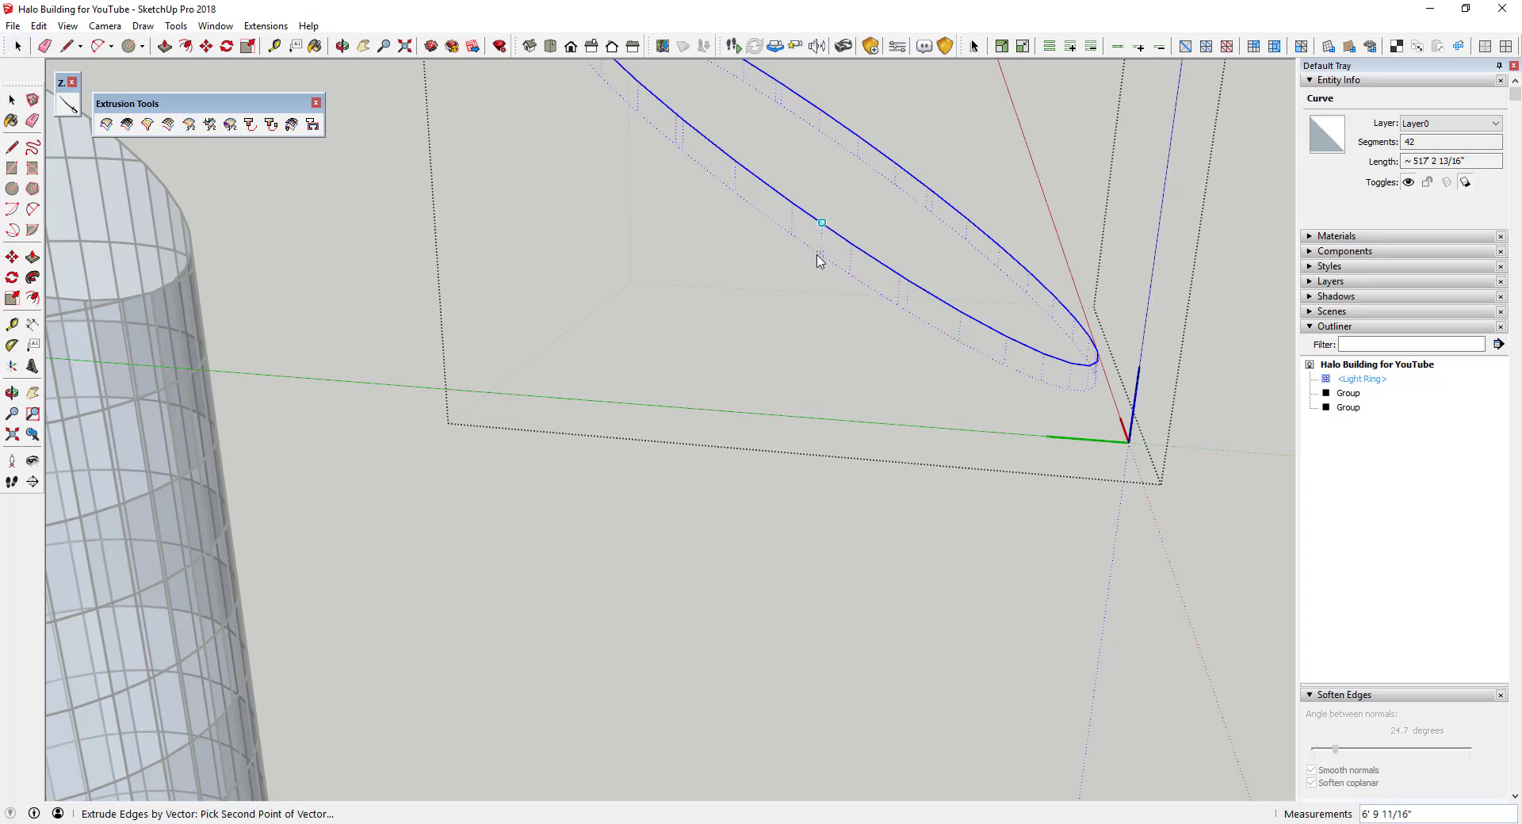
{"action": "key", "text": "space"}
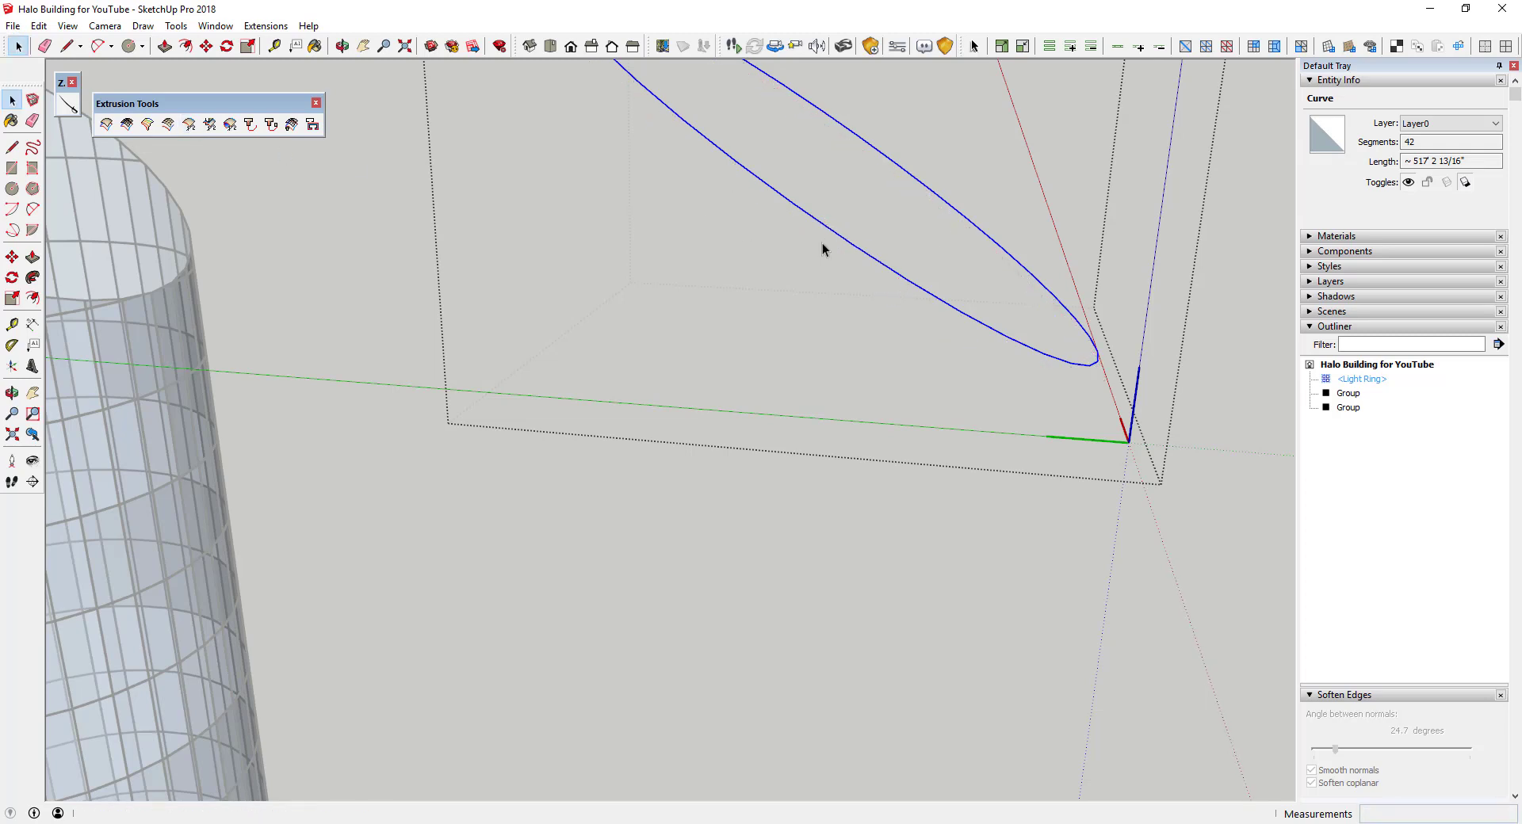
Step: Extrude the ring curve straight down by vector without reversing the faces or exploding the group, and close the Light Ring component
{"action": "left_click", "coordinate": [189, 125]}
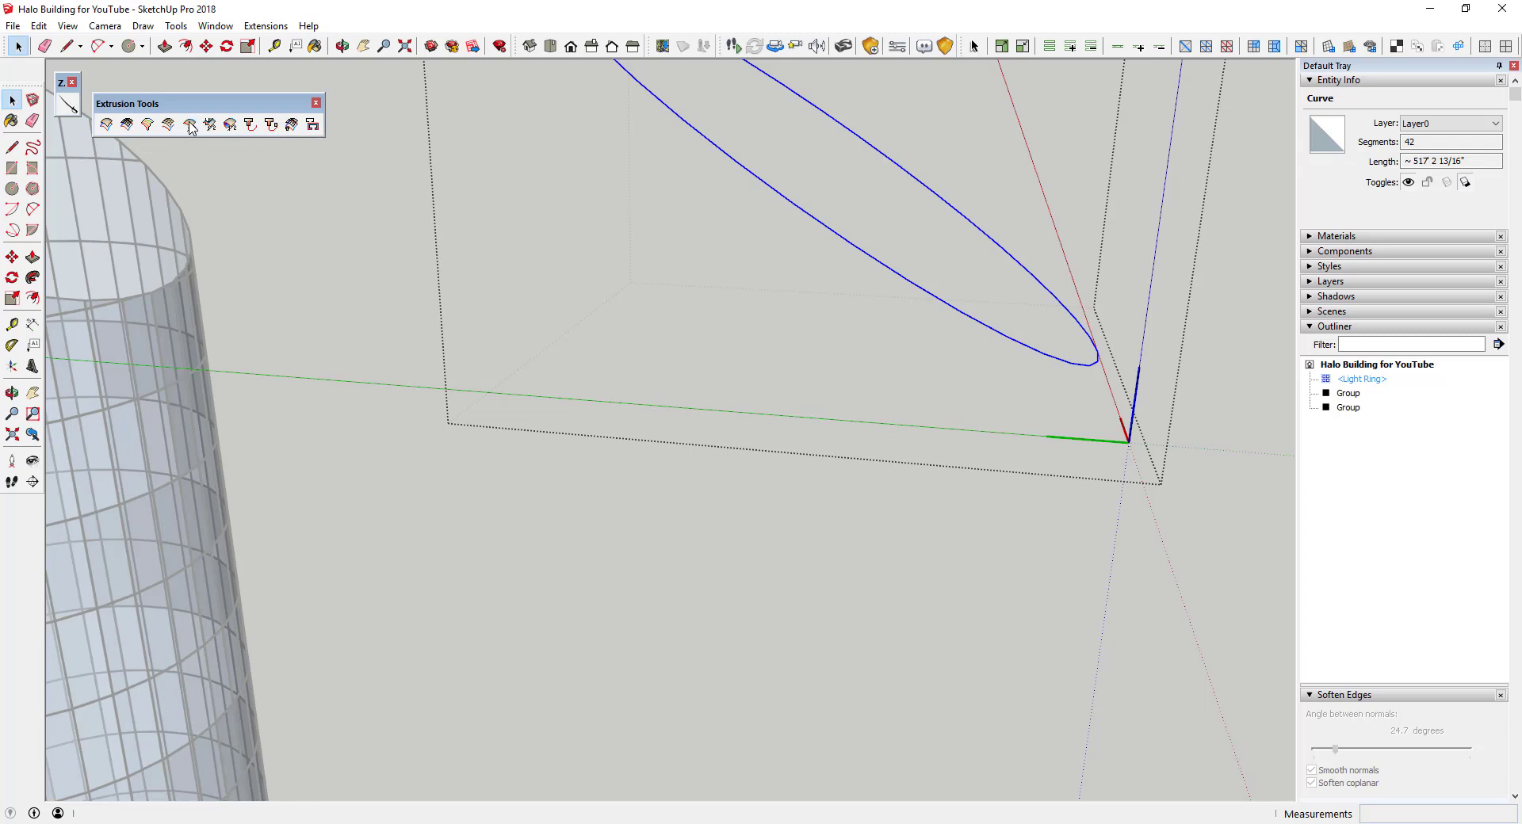
{"action": "left_click", "coordinate": [823, 225]}
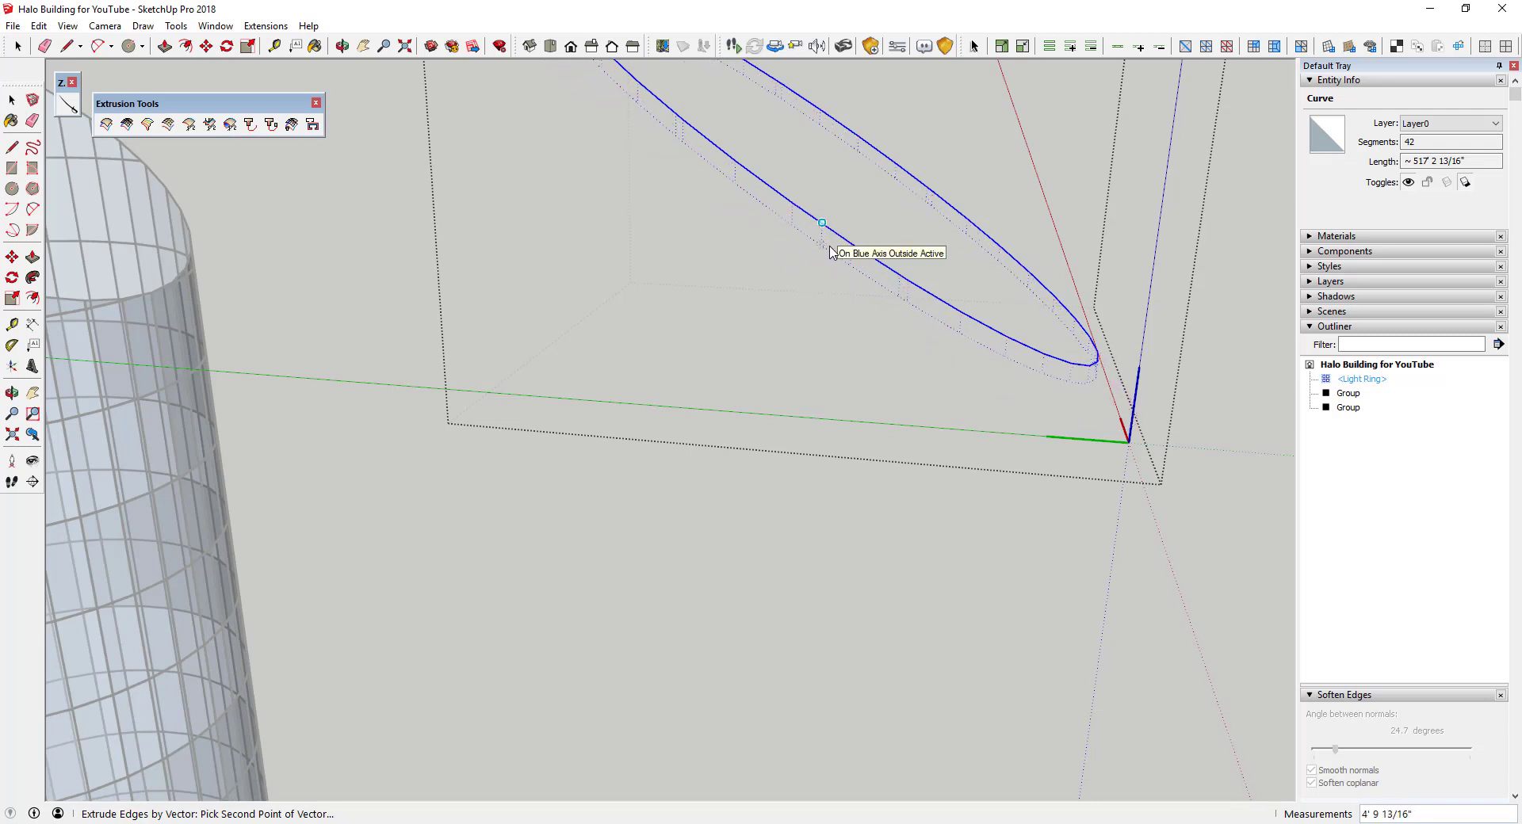
{"action": "scroll", "coordinate": [831, 250], "scroll_direction": "up", "scroll_amount": 2}
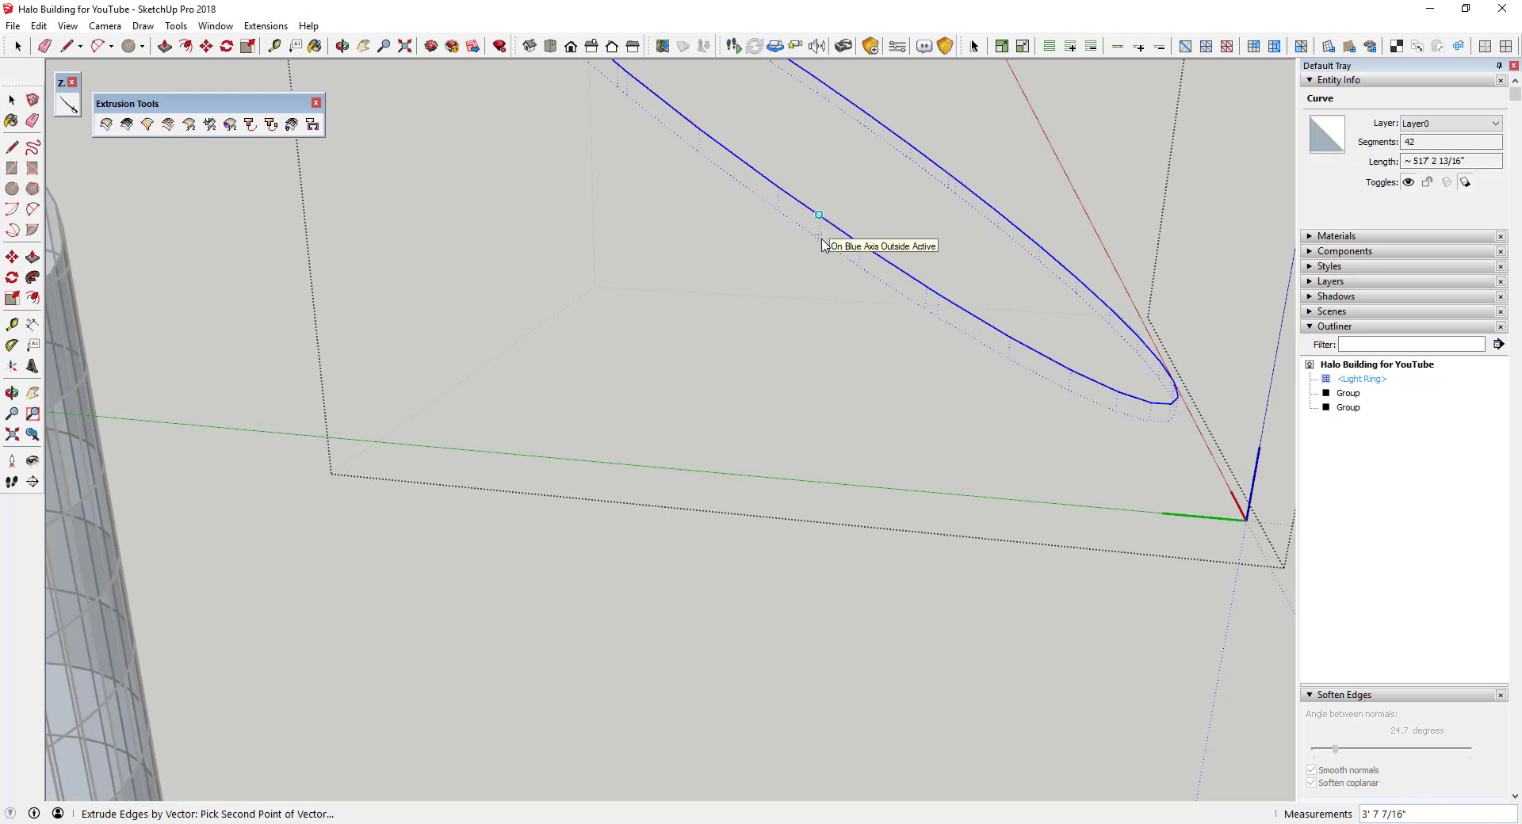
{"action": "key", "text": "Return"}
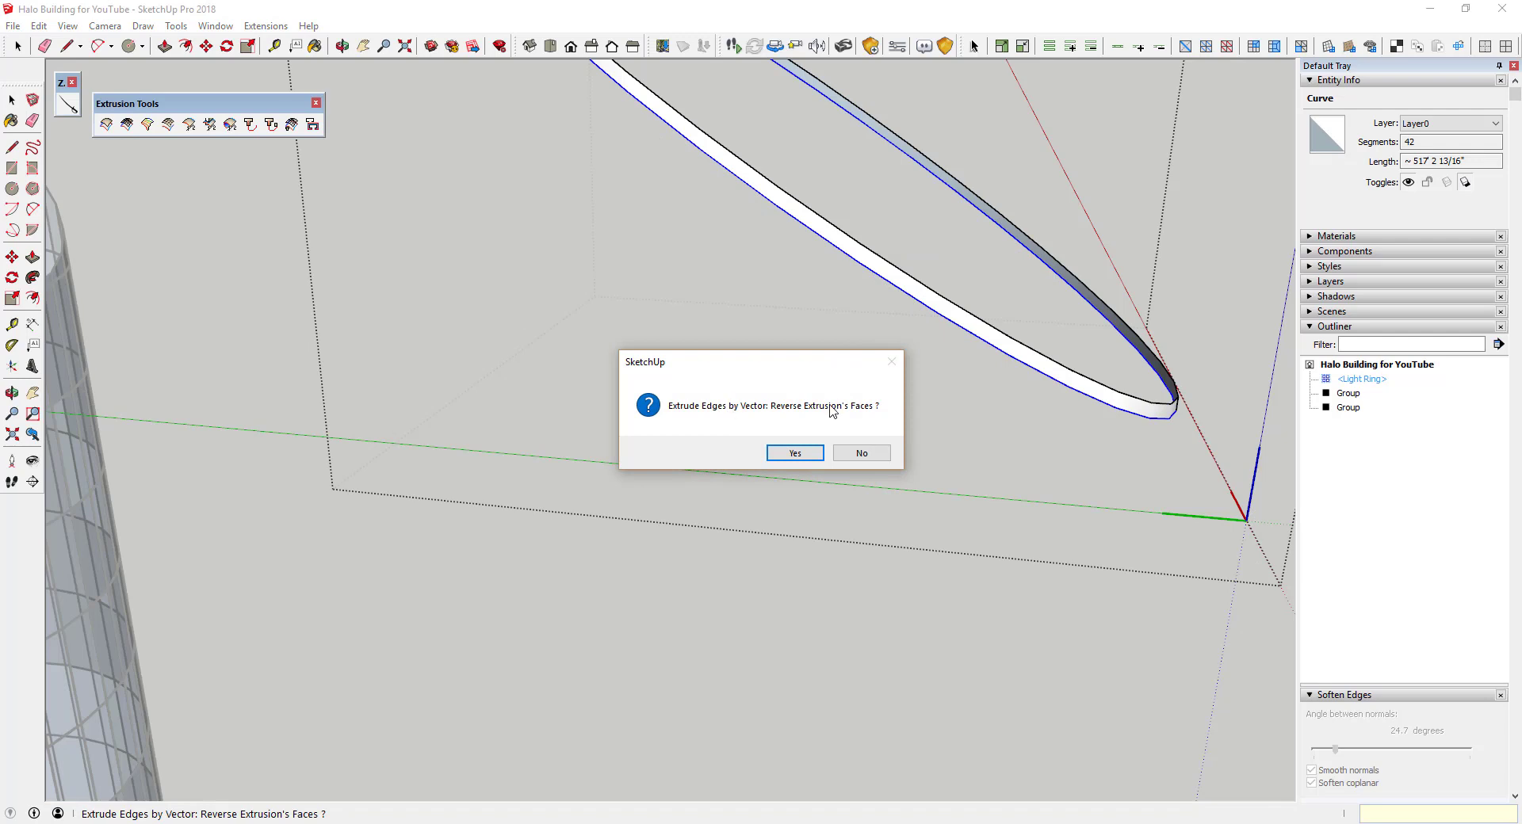
{"action": "left_click", "coordinate": [867, 455]}
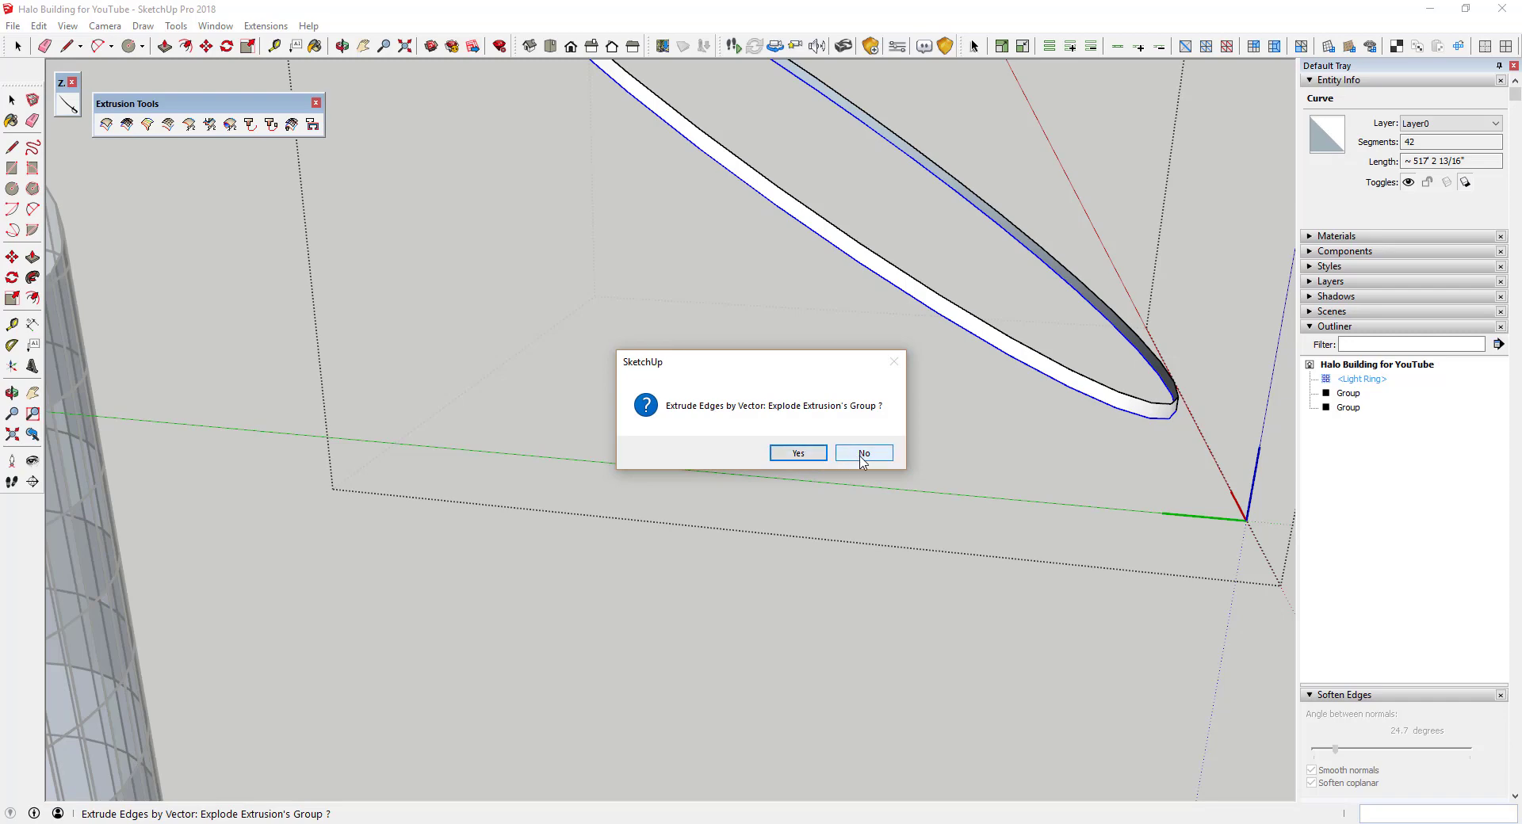
{"action": "left_click", "coordinate": [863, 456]}
{"action": "scroll", "coordinate": [947, 321], "scroll_direction": "down", "scroll_amount": 2}
{"action": "left_click", "coordinate": [920, 302]}
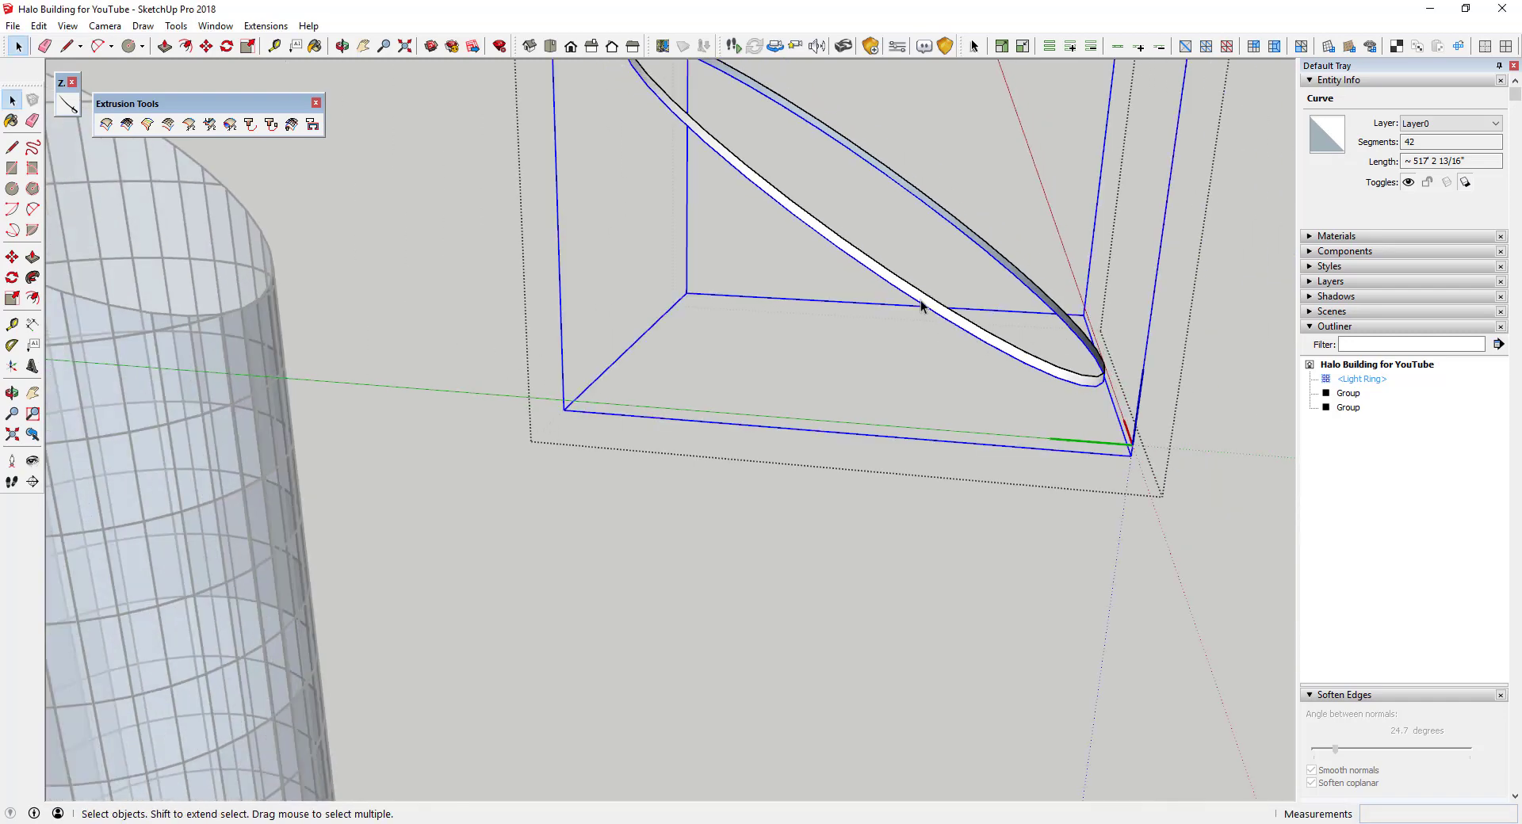
{"action": "scroll", "coordinate": [980, 431], "scroll_direction": "down", "scroll_amount": 5}
{"action": "scroll", "coordinate": [951, 357], "scroll_direction": "up", "scroll_amount": 5}
{"action": "left_click", "coordinate": [900, 312]}
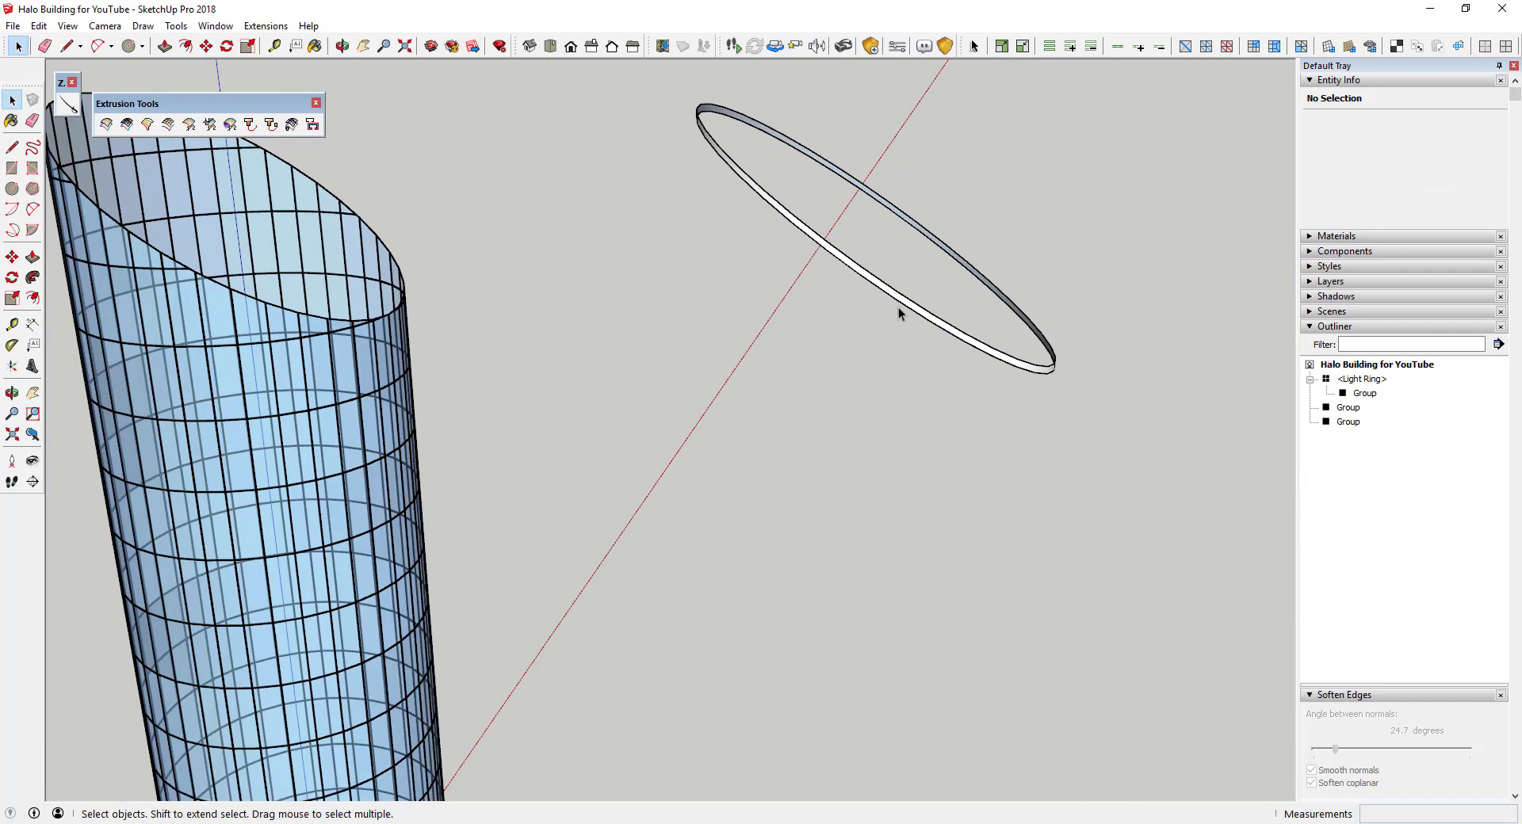
Step: Copy the Light Ring component about 136' straight down from the original
{"action": "left_click", "coordinate": [907, 302]}
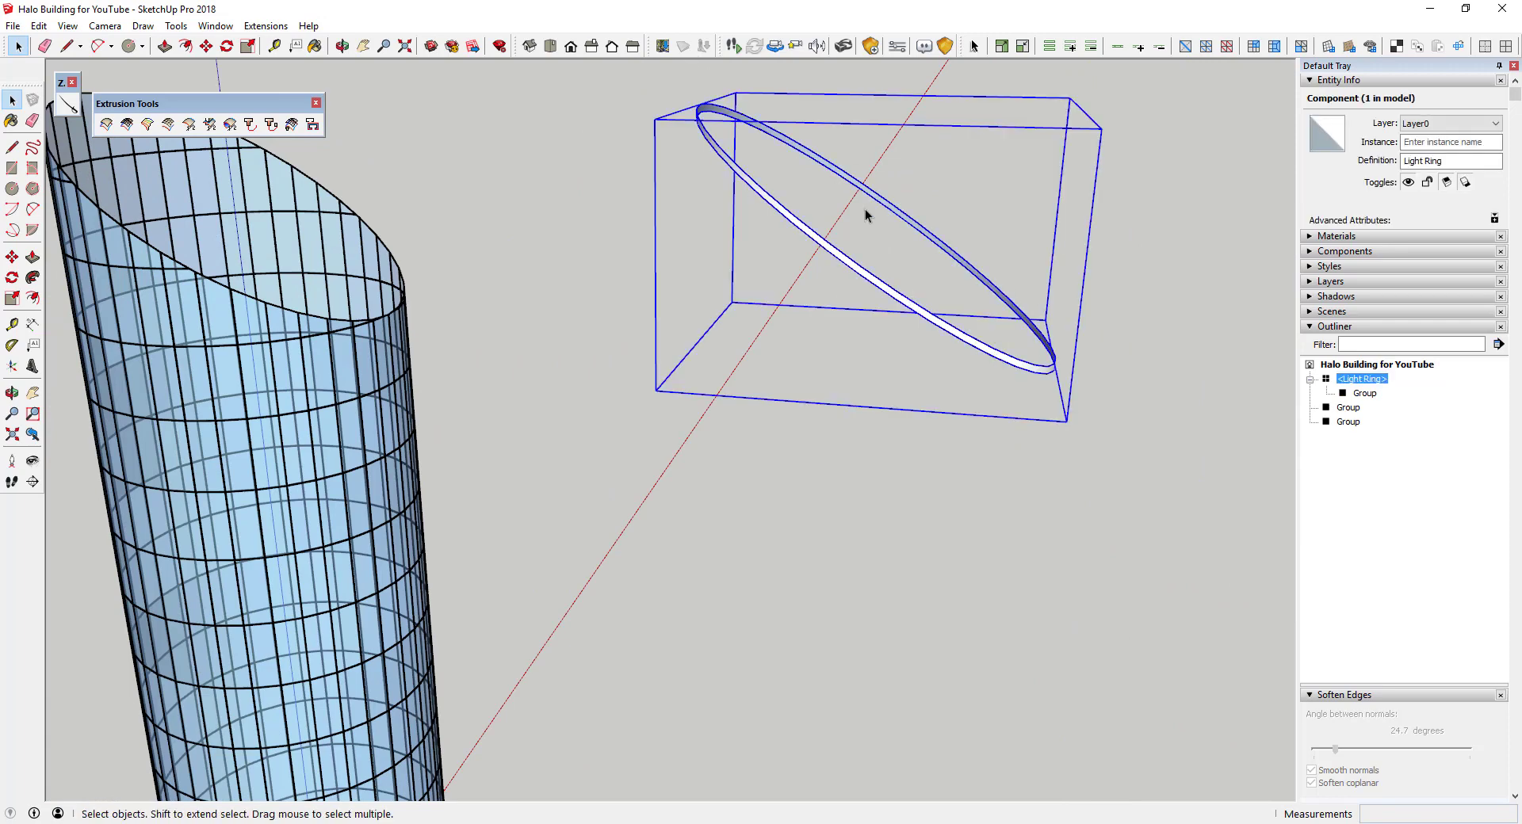
{"action": "scroll", "coordinate": [792, 153], "scroll_direction": "down", "scroll_amount": 3}
{"action": "scroll", "coordinate": [761, 126], "scroll_direction": "up", "scroll_amount": 5}
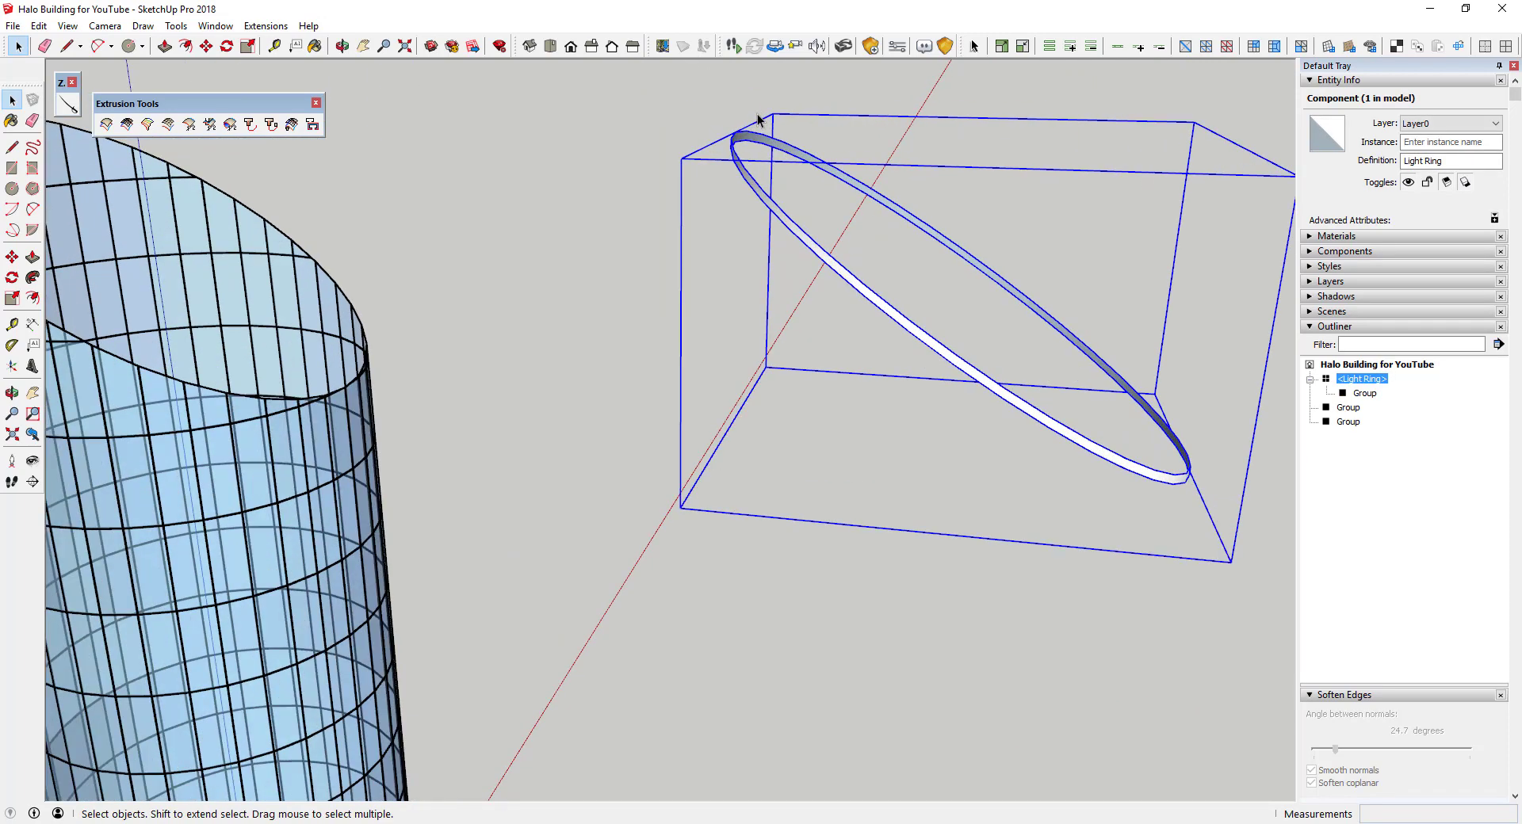
{"action": "key", "text": "m"}
{"action": "left_click", "coordinate": [735, 132]}
{"action": "key", "text": "ctrl"}
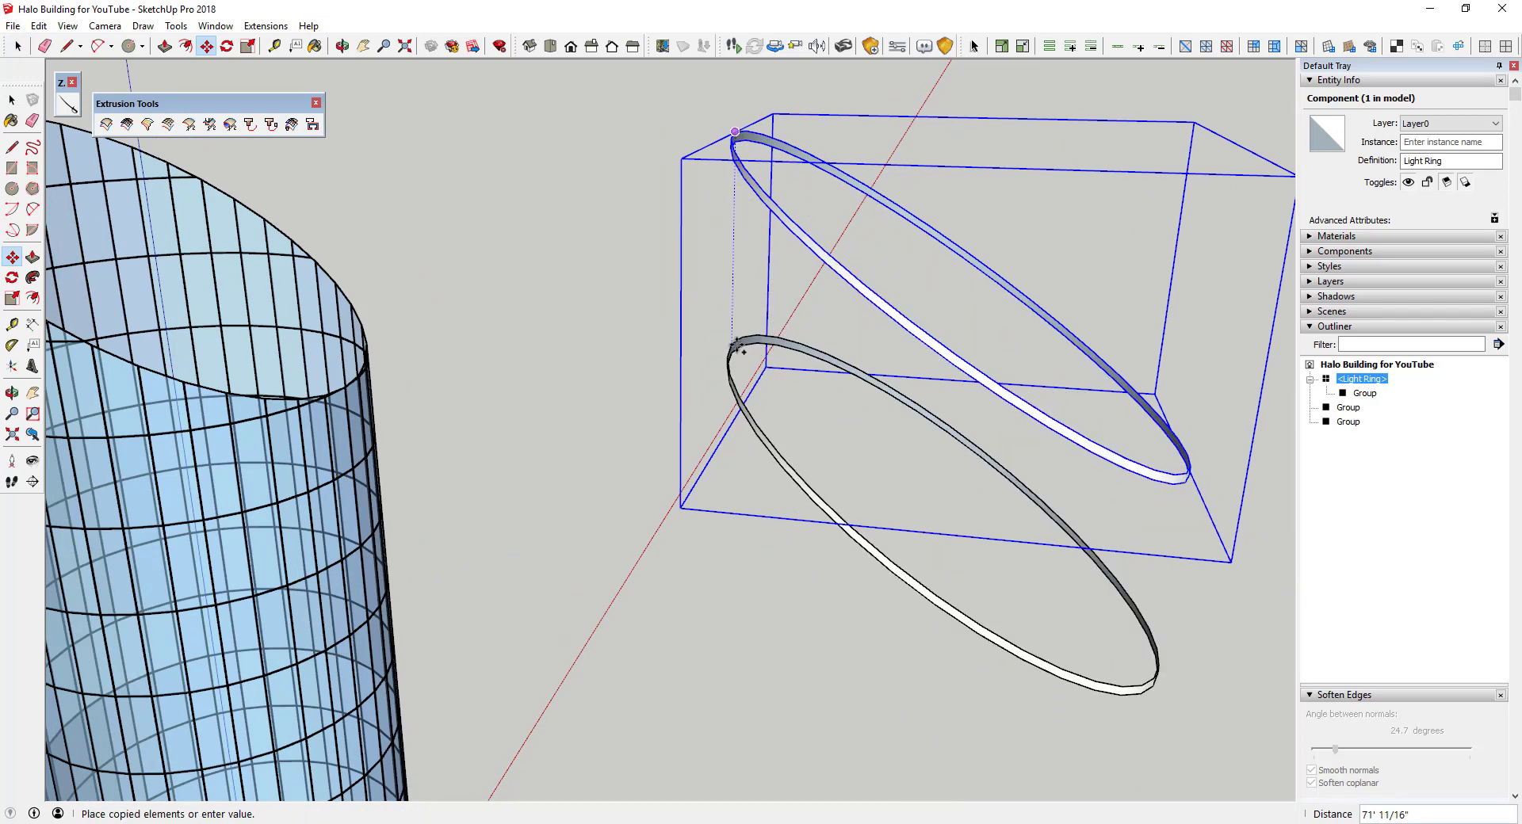
{"action": "left_click", "coordinate": [722, 520]}
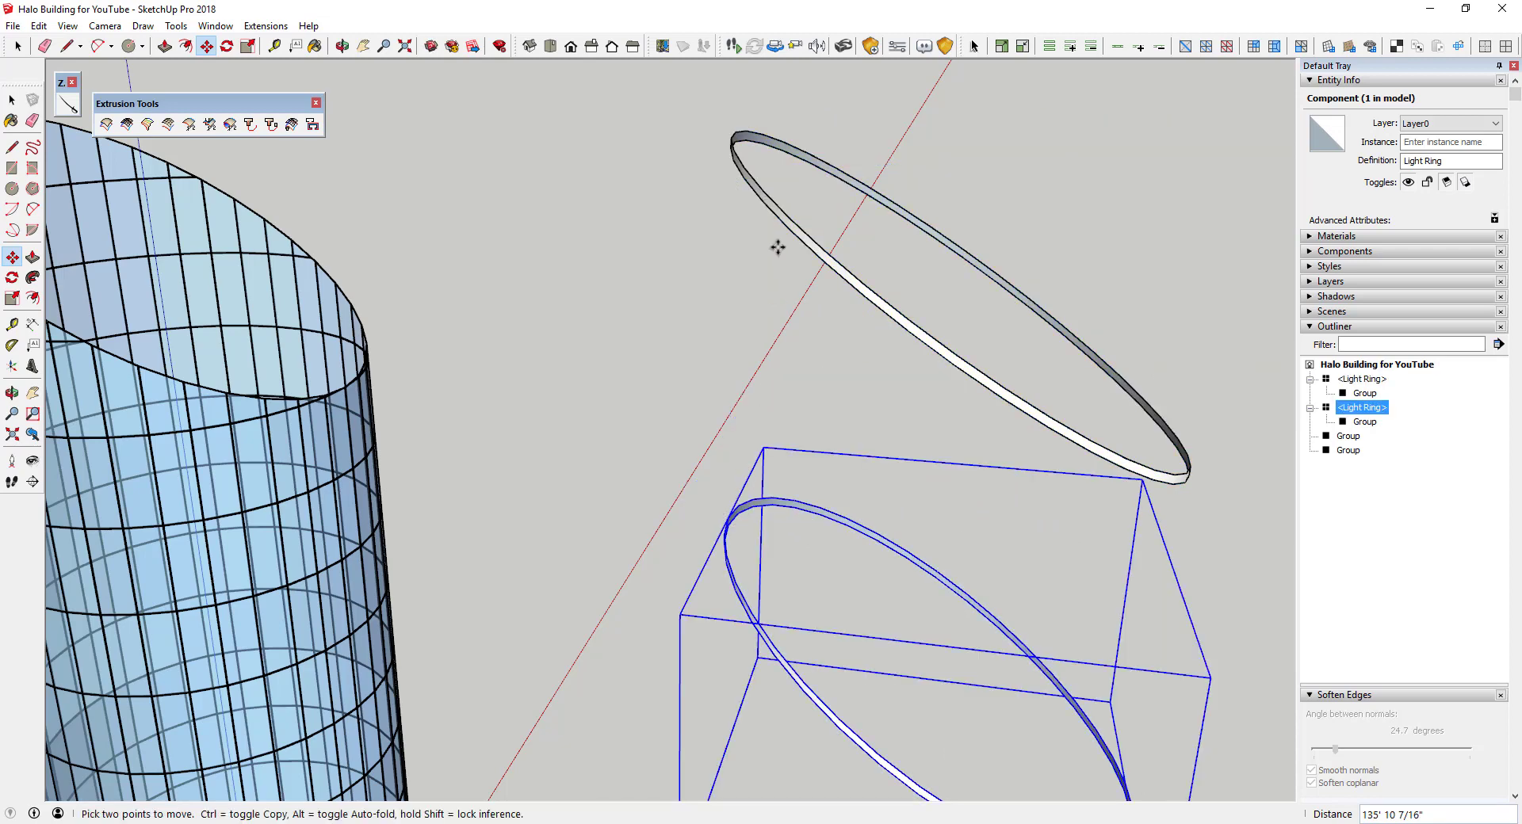
Step: Flip the lower Light Ring copy with a blue-axis scale of -1.00
{"action": "scroll", "coordinate": [778, 245], "scroll_direction": "down", "scroll_amount": 3}
{"action": "key", "text": "s"}
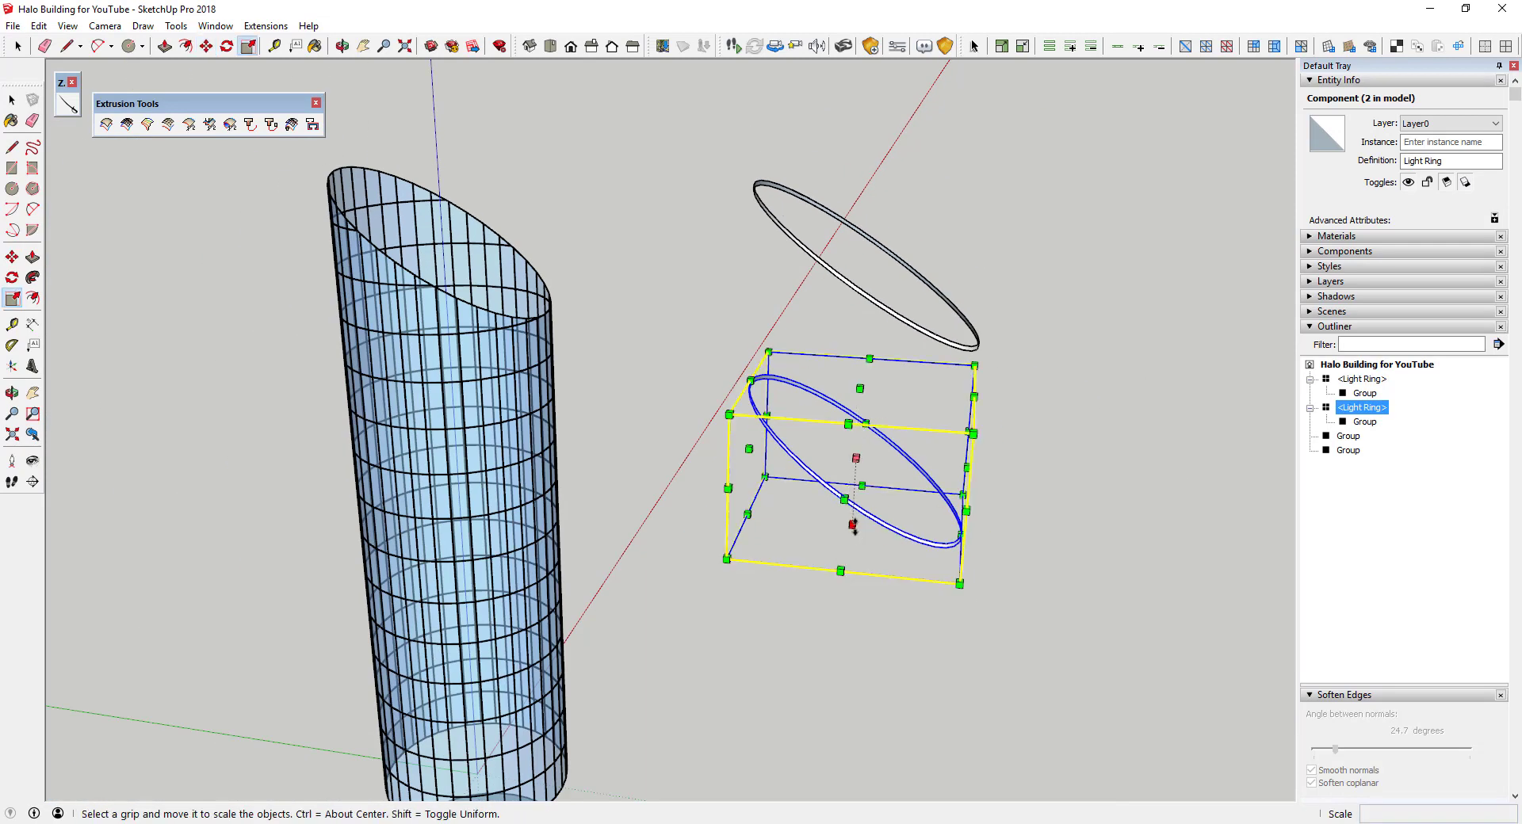
{"action": "left_click_drag", "start_coordinate": [853, 522], "coordinate": [877, 384]}
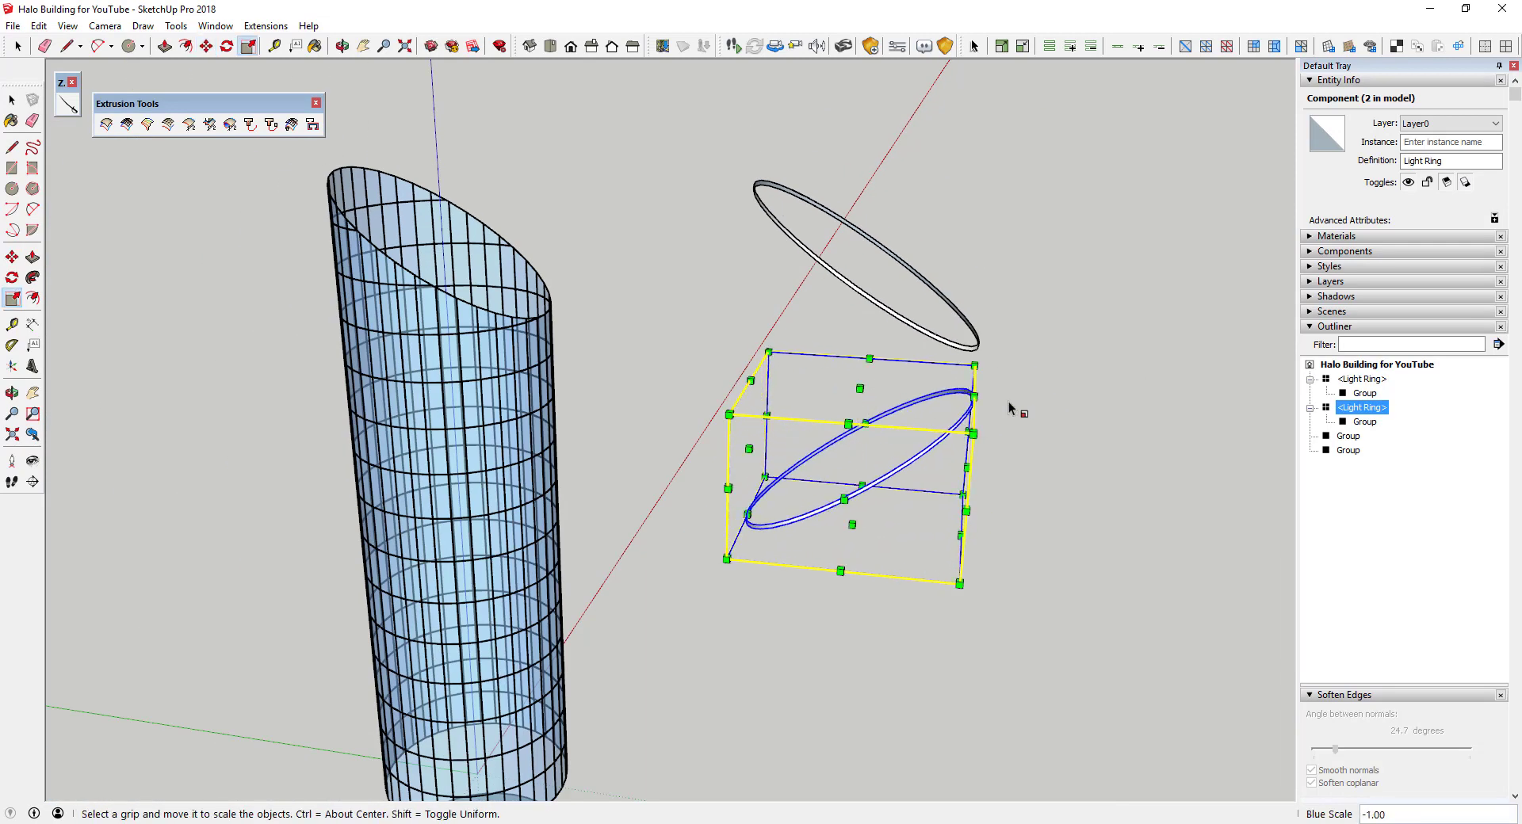
Step: Move the flipped Light Ring up so its highest point meets the lowest point of the ring above
{"action": "middle_click_drag", "start_coordinate": [1012, 407], "coordinate": [805, 384]}
{"action": "scroll", "coordinate": [967, 456], "scroll_direction": "up", "scroll_amount": 3}
{"action": "scroll", "coordinate": [967, 457], "scroll_direction": "up", "scroll_amount": 2}
{"action": "key", "text": "m"}
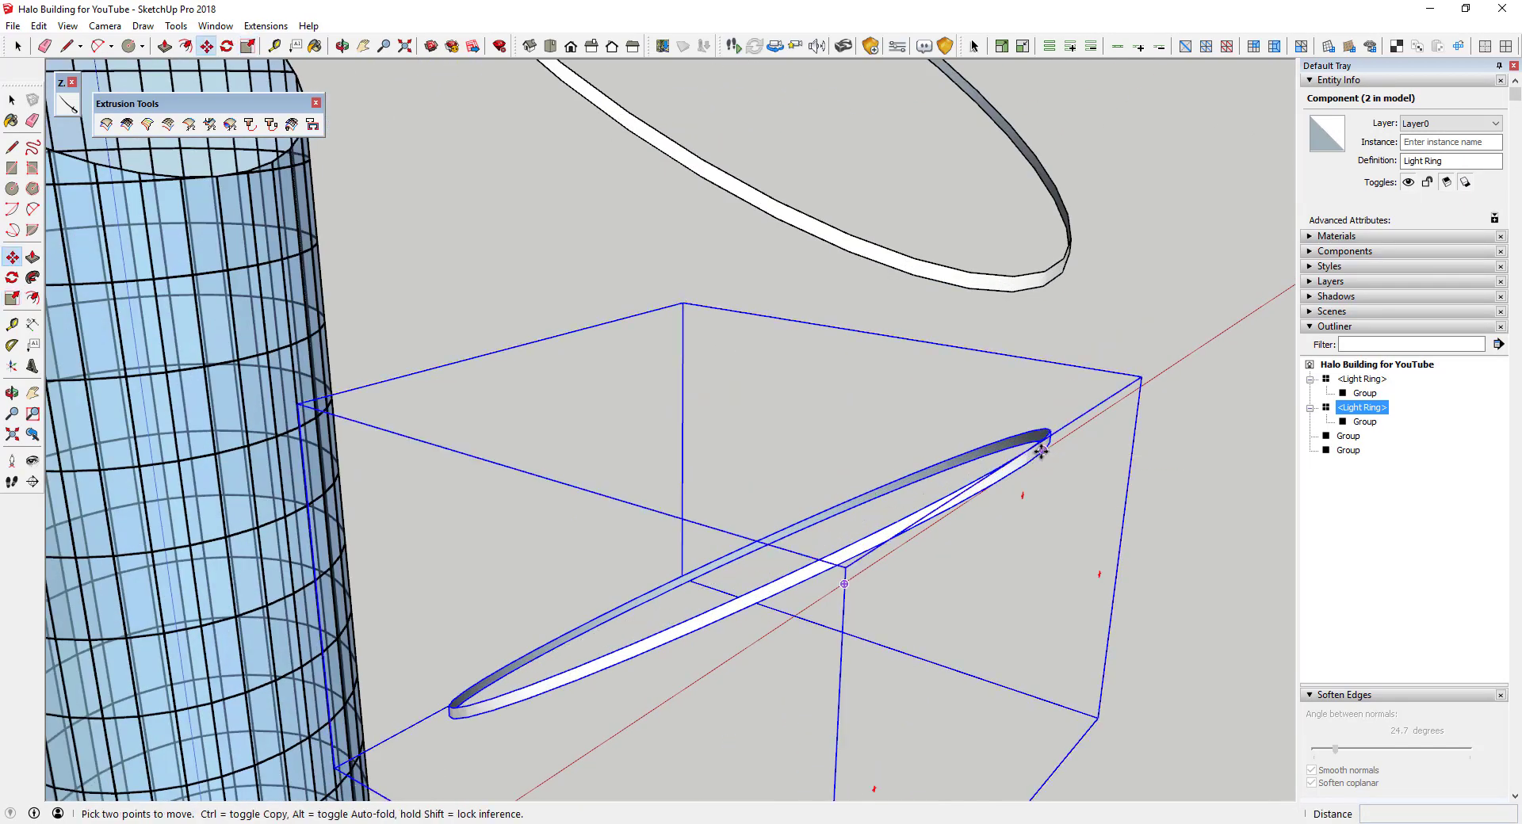
{"action": "left_click", "coordinate": [1036, 449]}
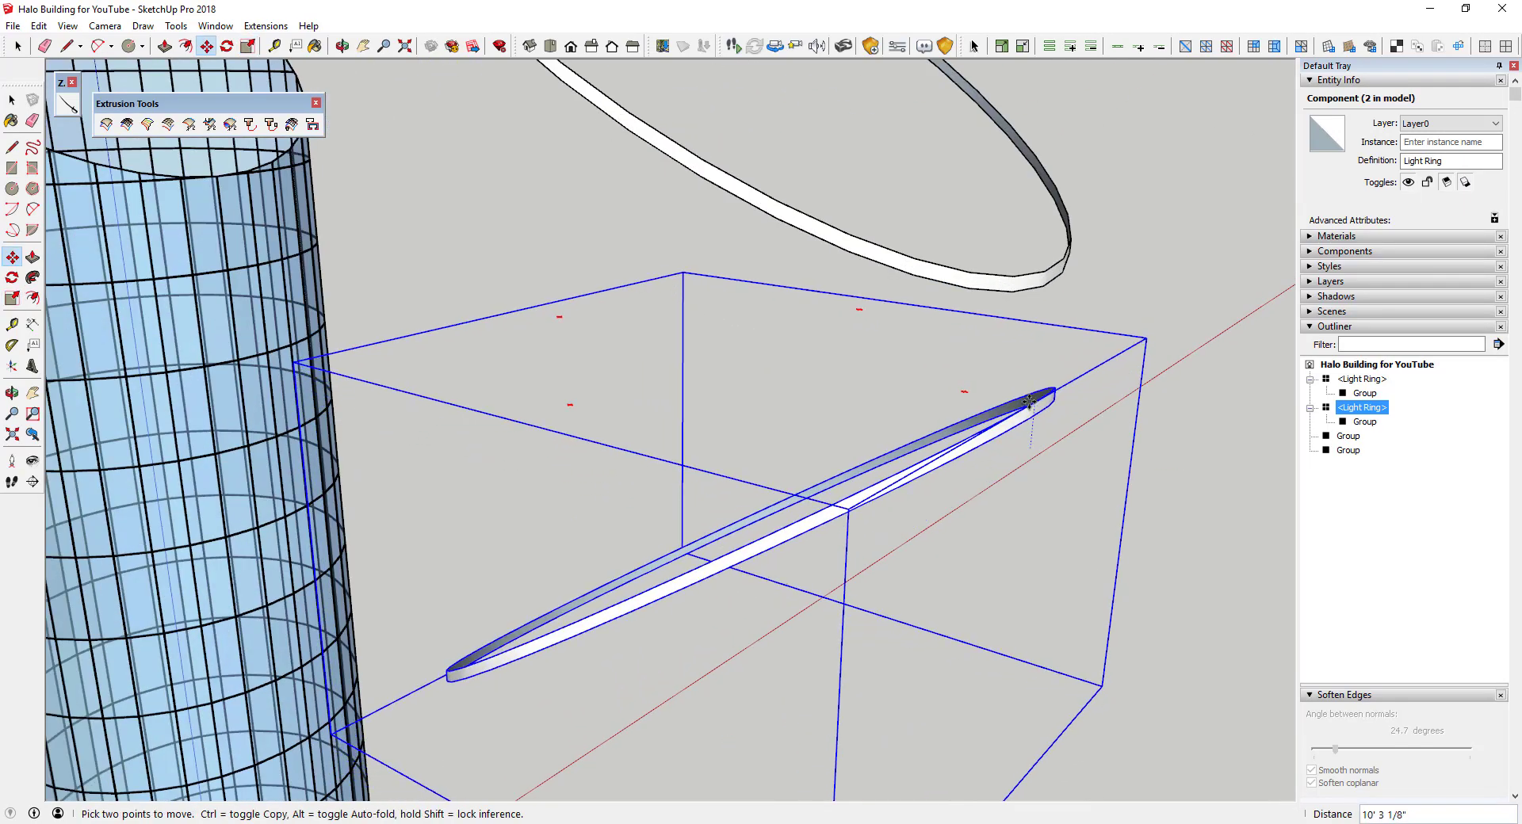
{"action": "left_click", "coordinate": [1040, 299]}
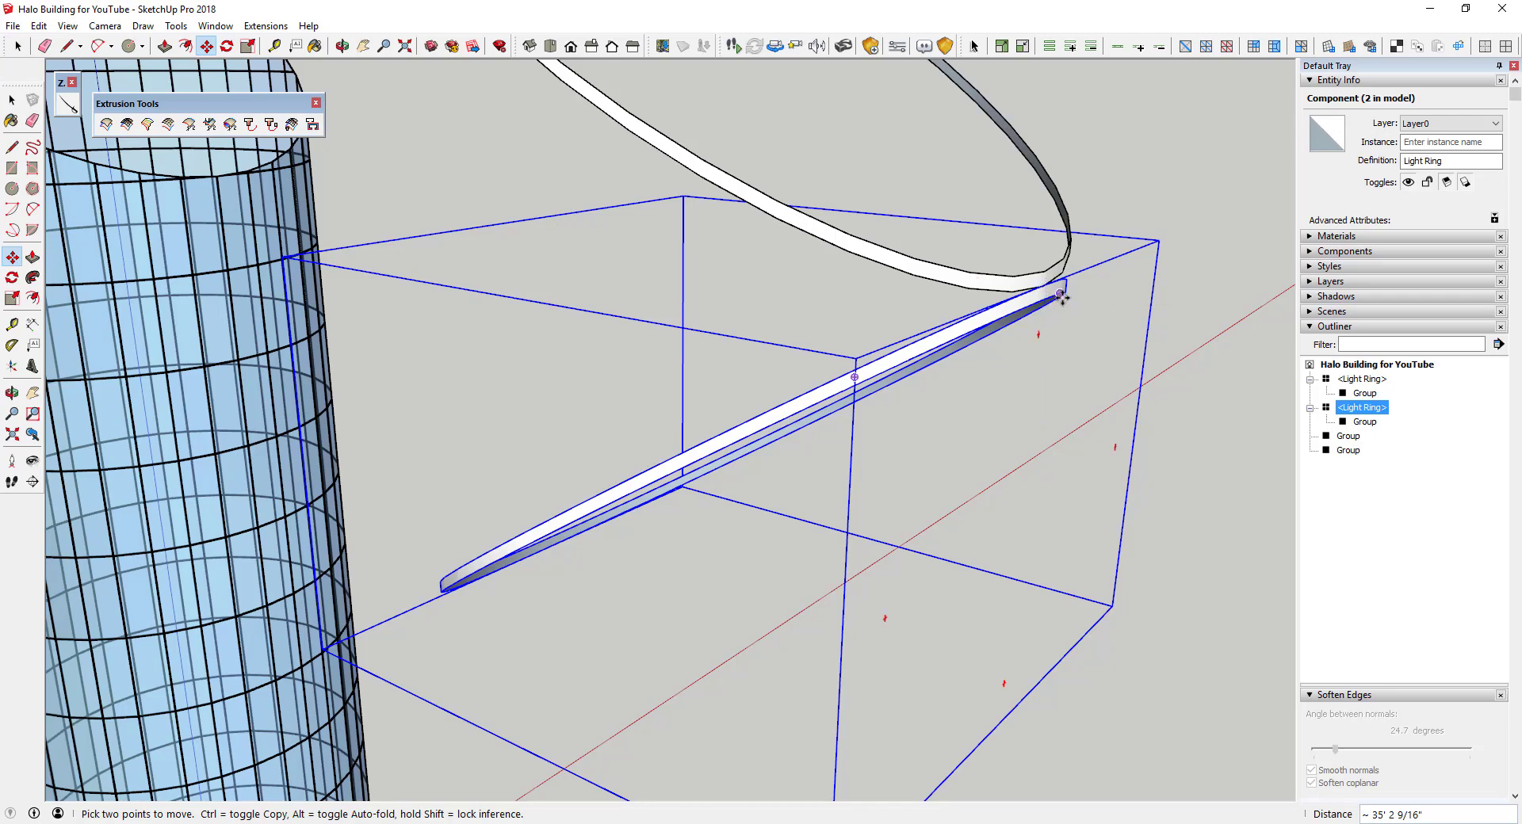
{"action": "middle_click_drag", "start_coordinate": [1040, 299], "coordinate": [796, 296]}
{"action": "scroll", "coordinate": [837, 305], "scroll_direction": "up", "scroll_amount": 6}
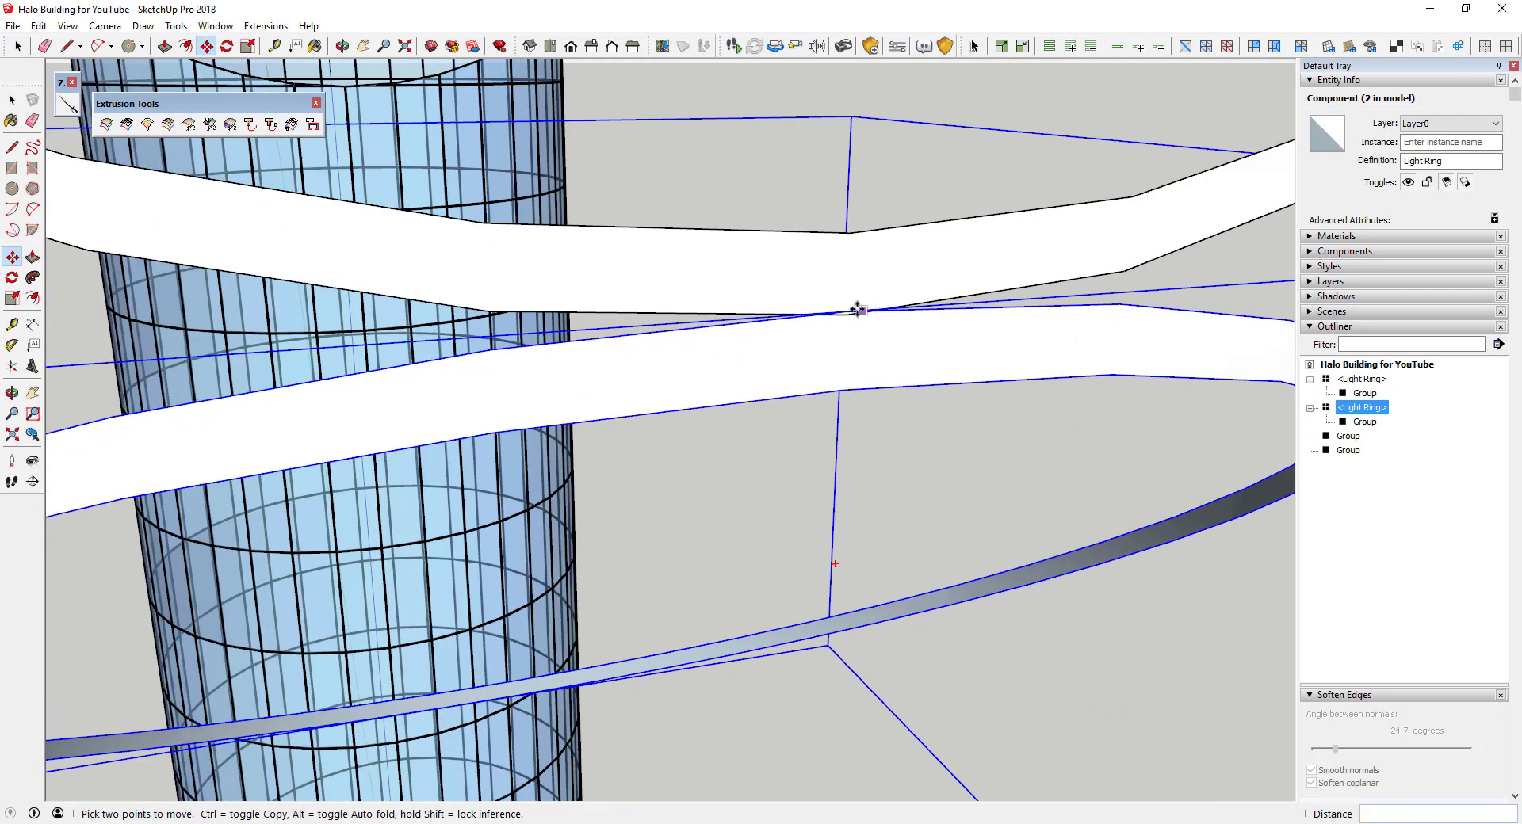
{"action": "left_click", "coordinate": [843, 301]}
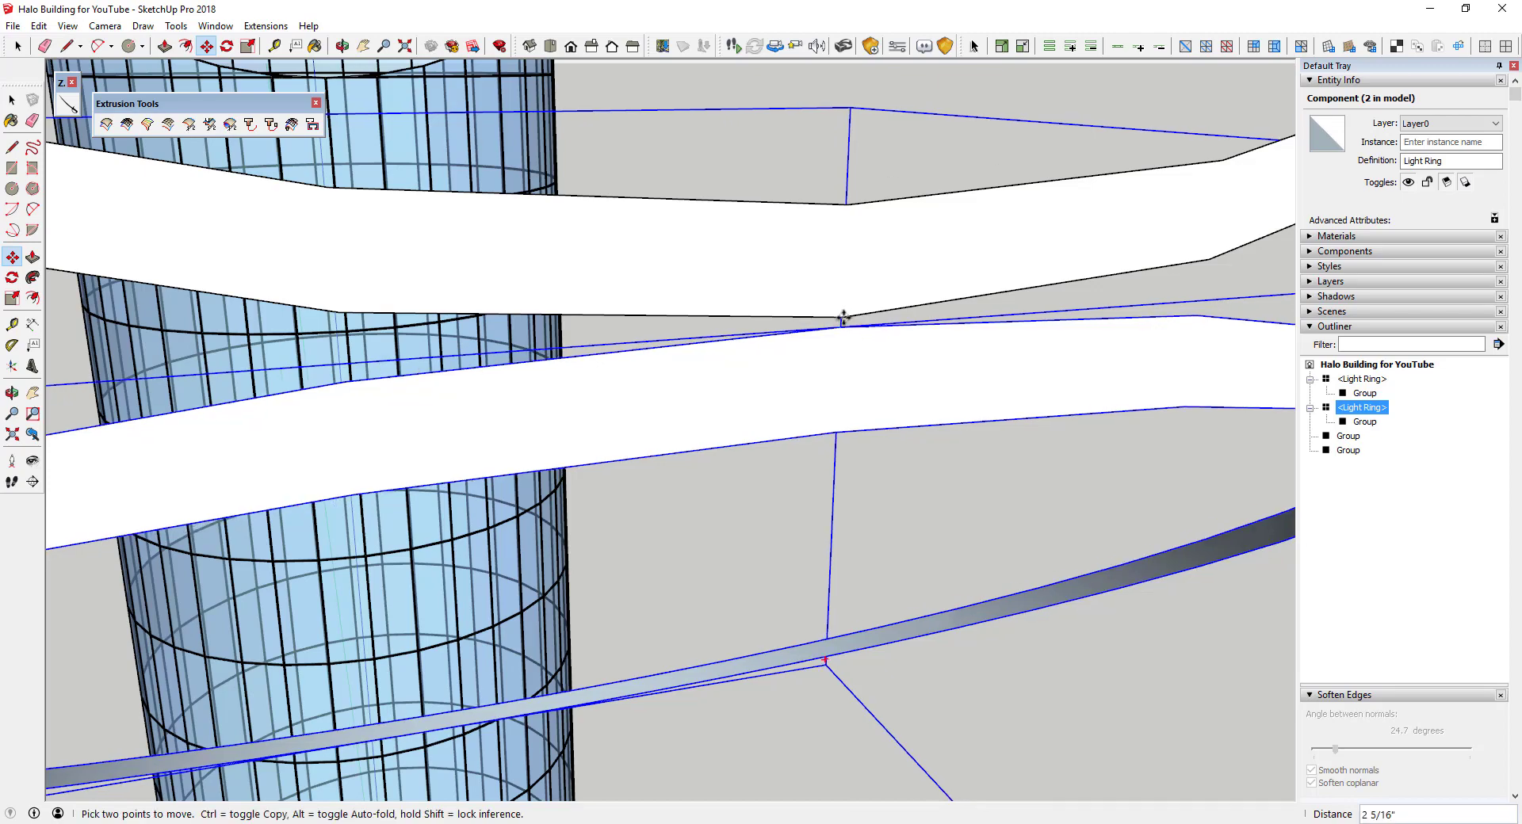
{"action": "left_click", "coordinate": [843, 316]}
Step: Copy both Light Rings about 206' straight down so the new pair starts at the lower end of the original pair
{"action": "middle_click_drag", "start_coordinate": [988, 319], "coordinate": [1083, 262]}
{"action": "scroll", "coordinate": [940, 330], "scroll_direction": "down", "scroll_amount": 10}
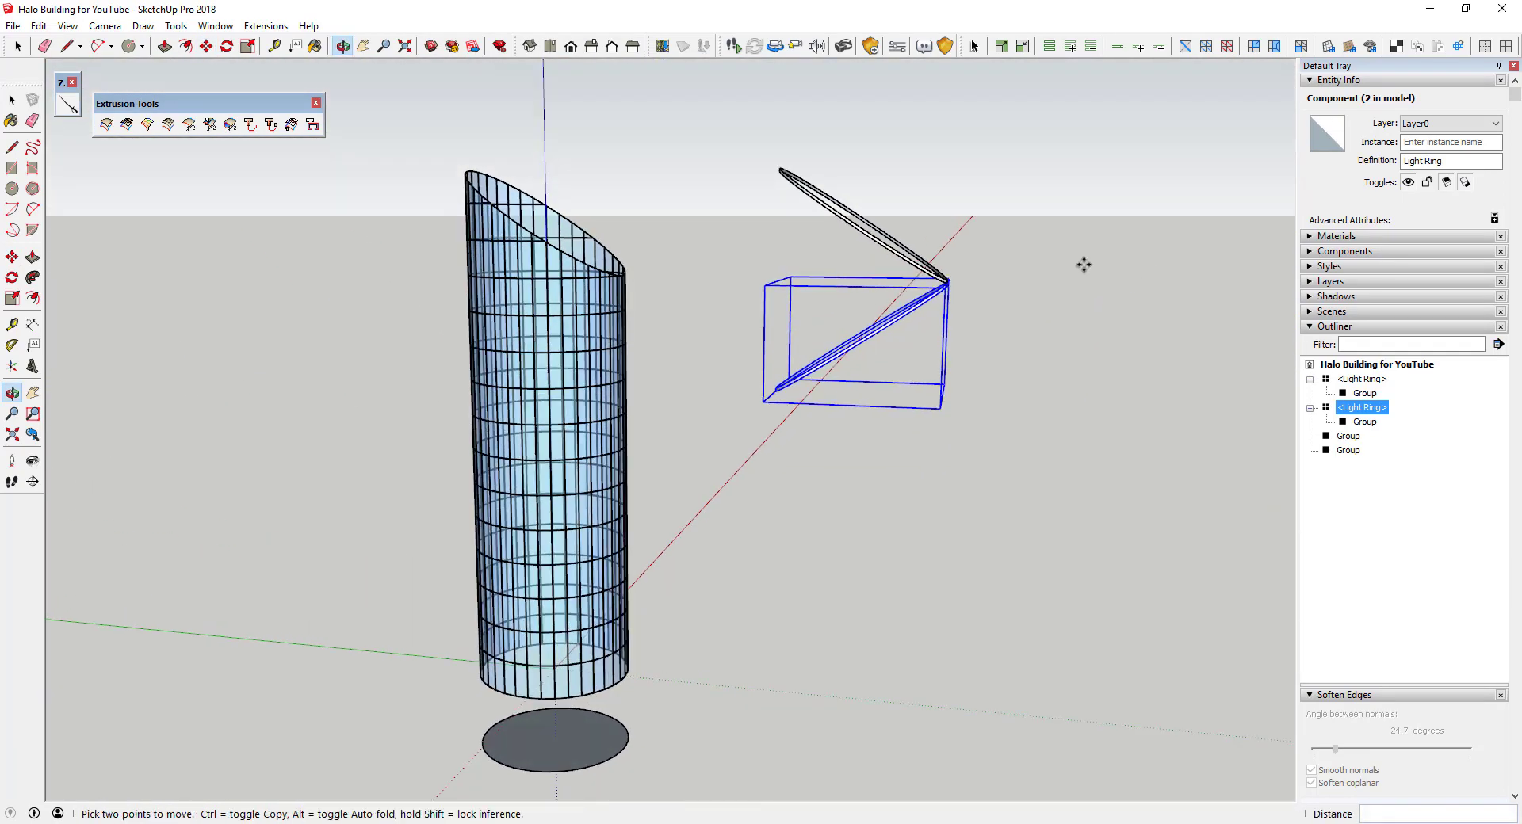
{"action": "key", "text": "space"}
{"action": "left_click_drag", "start_coordinate": [697, 118], "coordinate": [1035, 416]}
{"action": "scroll", "coordinate": [787, 179], "scroll_direction": "up", "scroll_amount": 3}
{"action": "scroll", "coordinate": [787, 179], "scroll_direction": "up", "scroll_amount": 3}
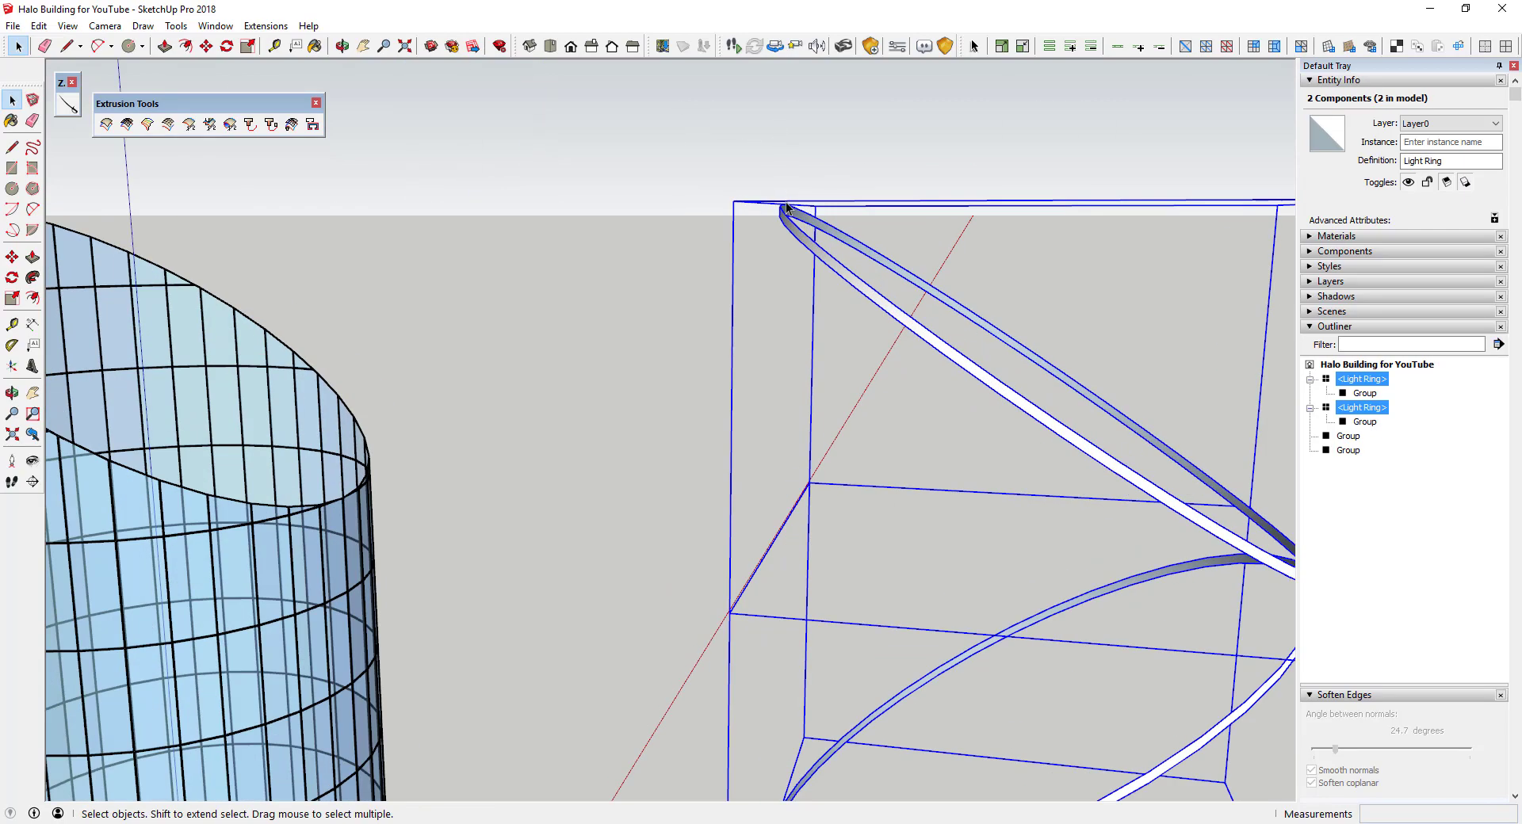
{"action": "middle_click_drag", "start_coordinate": [787, 179], "coordinate": [1001, 290]}
{"action": "scroll", "coordinate": [948, 236], "scroll_direction": "down", "scroll_amount": 3}
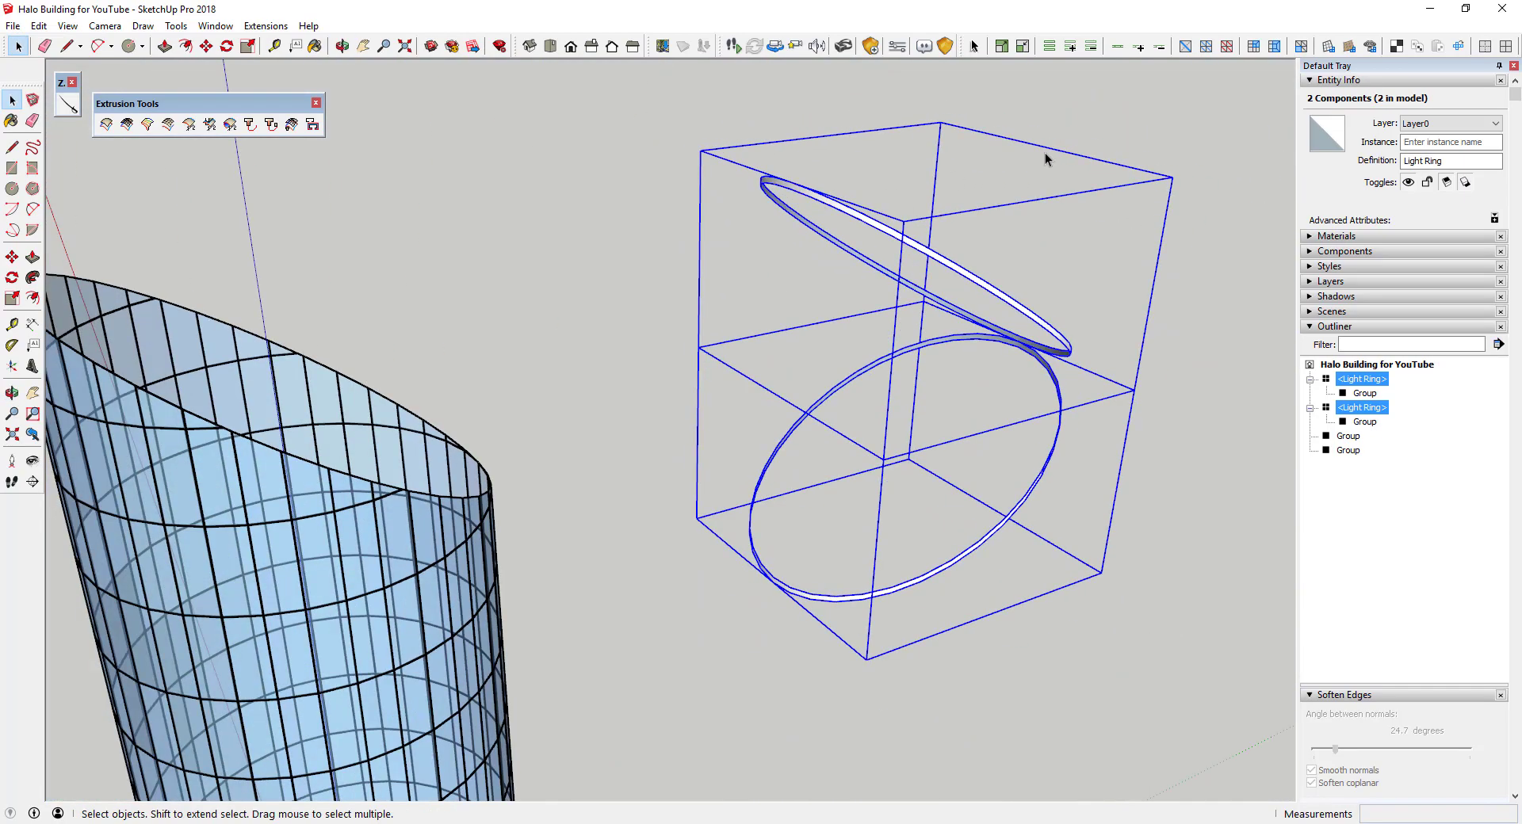
{"action": "key", "text": "m"}
{"action": "scroll", "coordinate": [809, 174], "scroll_direction": "up", "scroll_amount": 3}
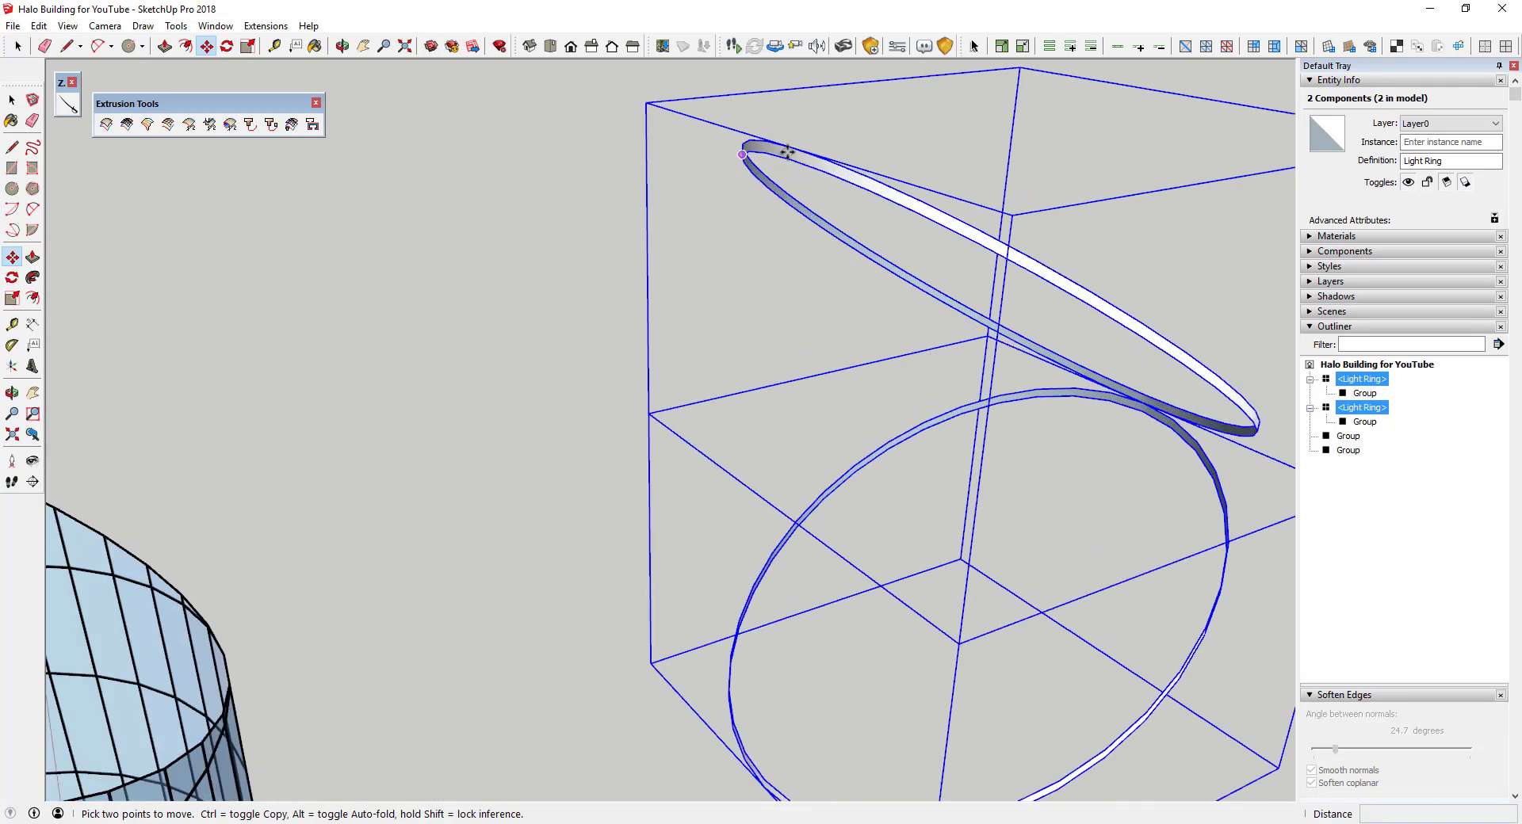
{"action": "mouse_move", "coordinate": [788, 152]}
{"action": "middle_mouse_down"}
{"action": "mouse_move", "coordinate": [883, 231]}
{"action": "mouse_move", "coordinate": [797, 161]}
{"action": "middle_mouse_up"}
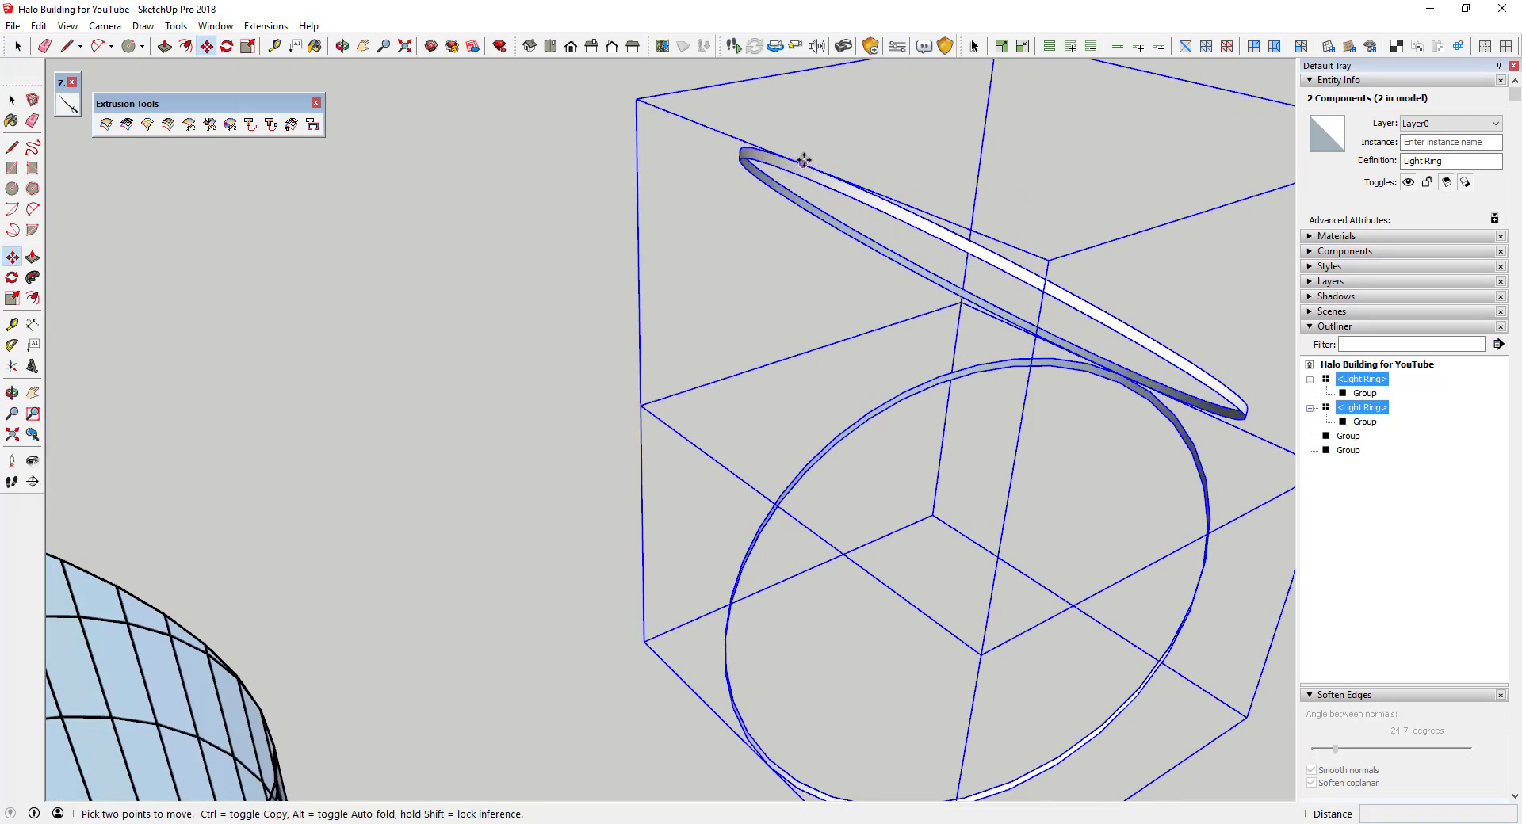
{"action": "key", "text": "ctrl"}
{"action": "left_click", "coordinate": [804, 161]}
{"action": "scroll", "coordinate": [800, 274], "scroll_direction": "down", "scroll_amount": 5}
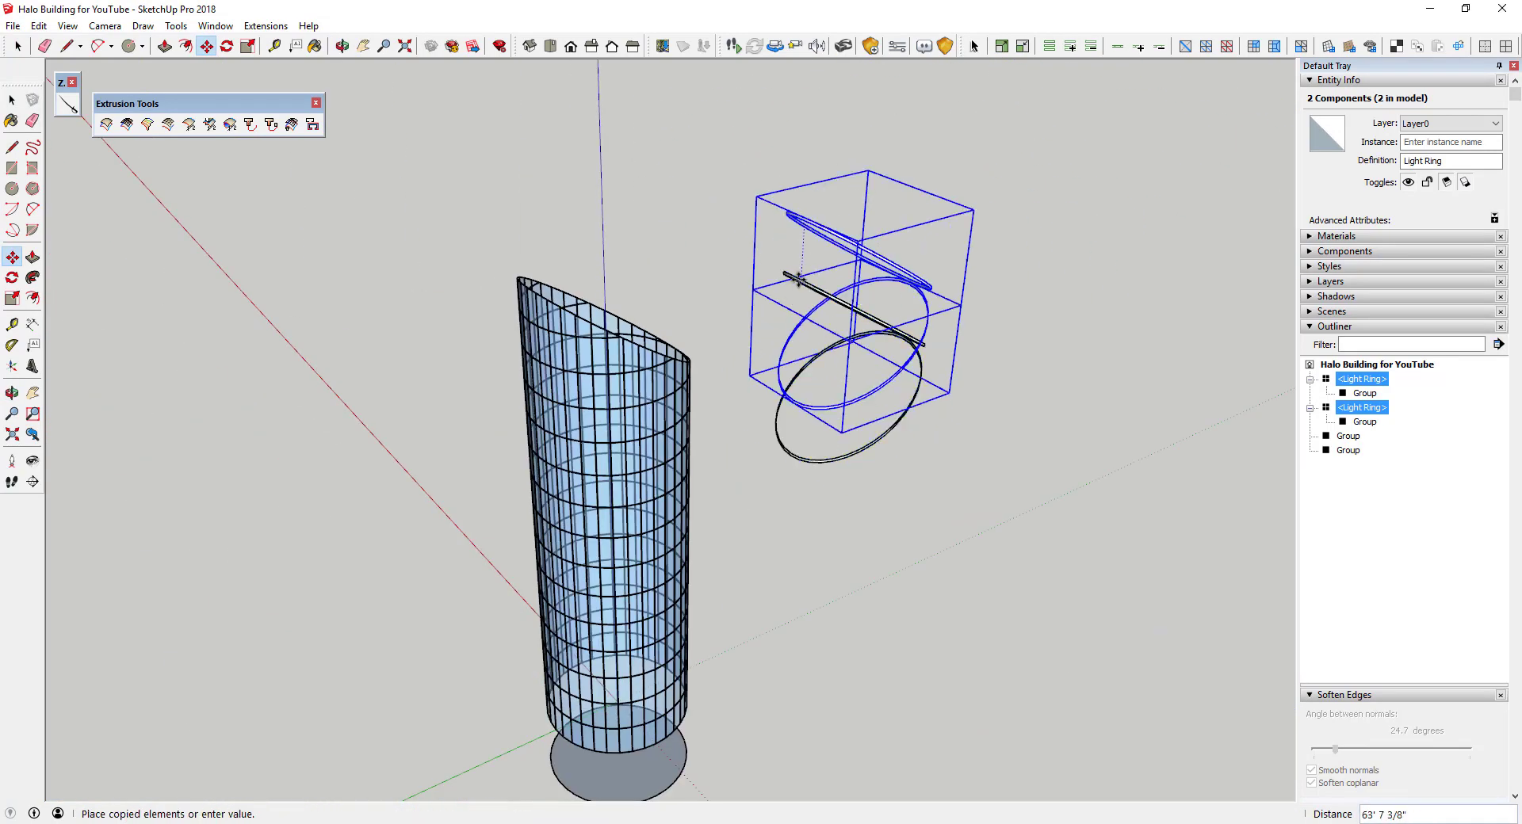
{"action": "scroll", "coordinate": [793, 396], "scroll_direction": "up", "scroll_amount": 5}
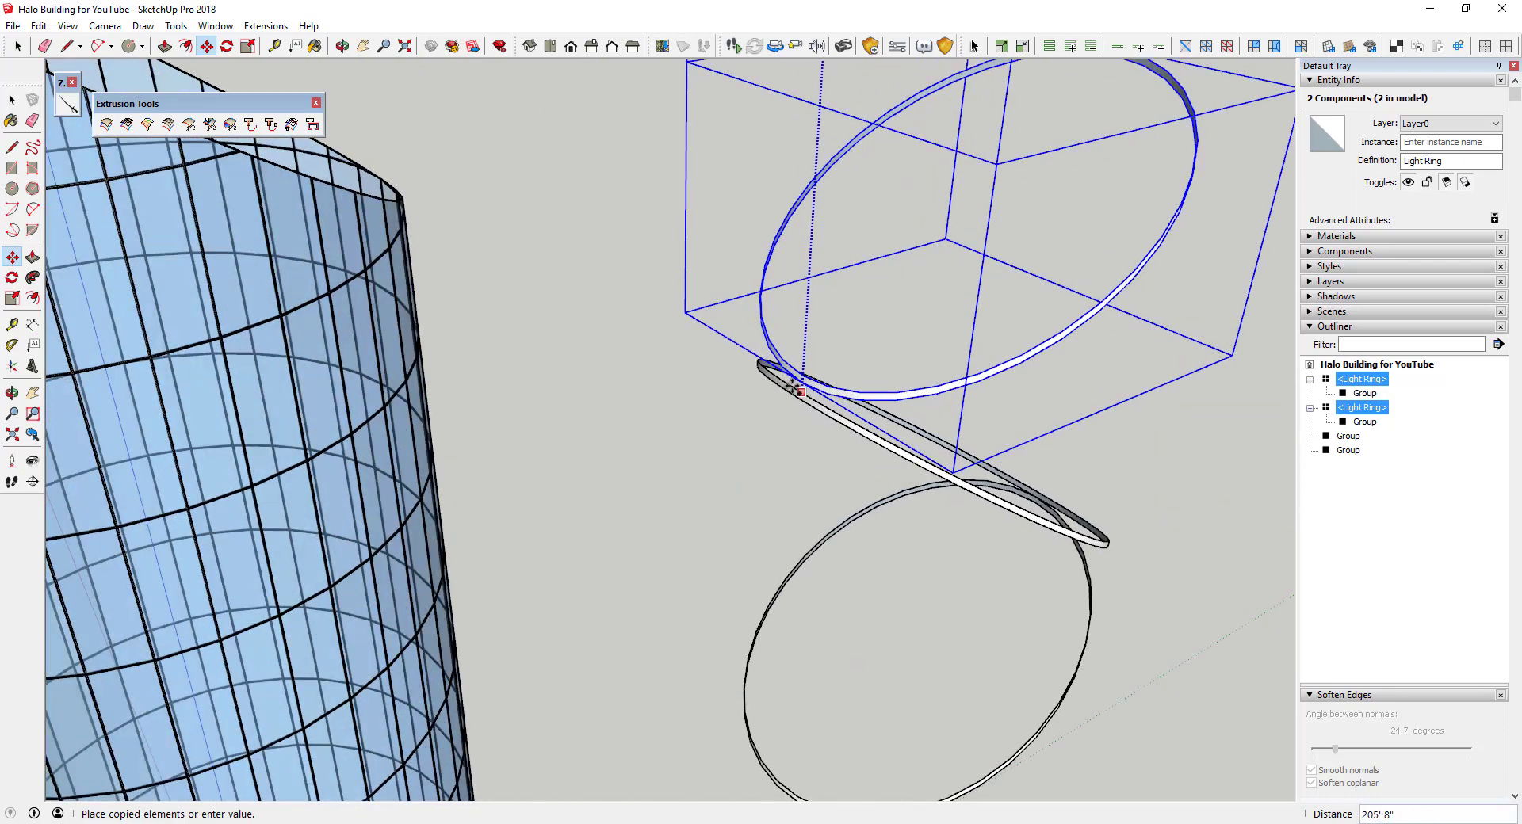
{"action": "left_click", "coordinate": [800, 382]}
Step: Multiply the copied Light Ring pair with *2 to continue the zigzag downward
{"action": "scroll", "coordinate": [747, 201], "scroll_direction": "down", "scroll_amount": 10}
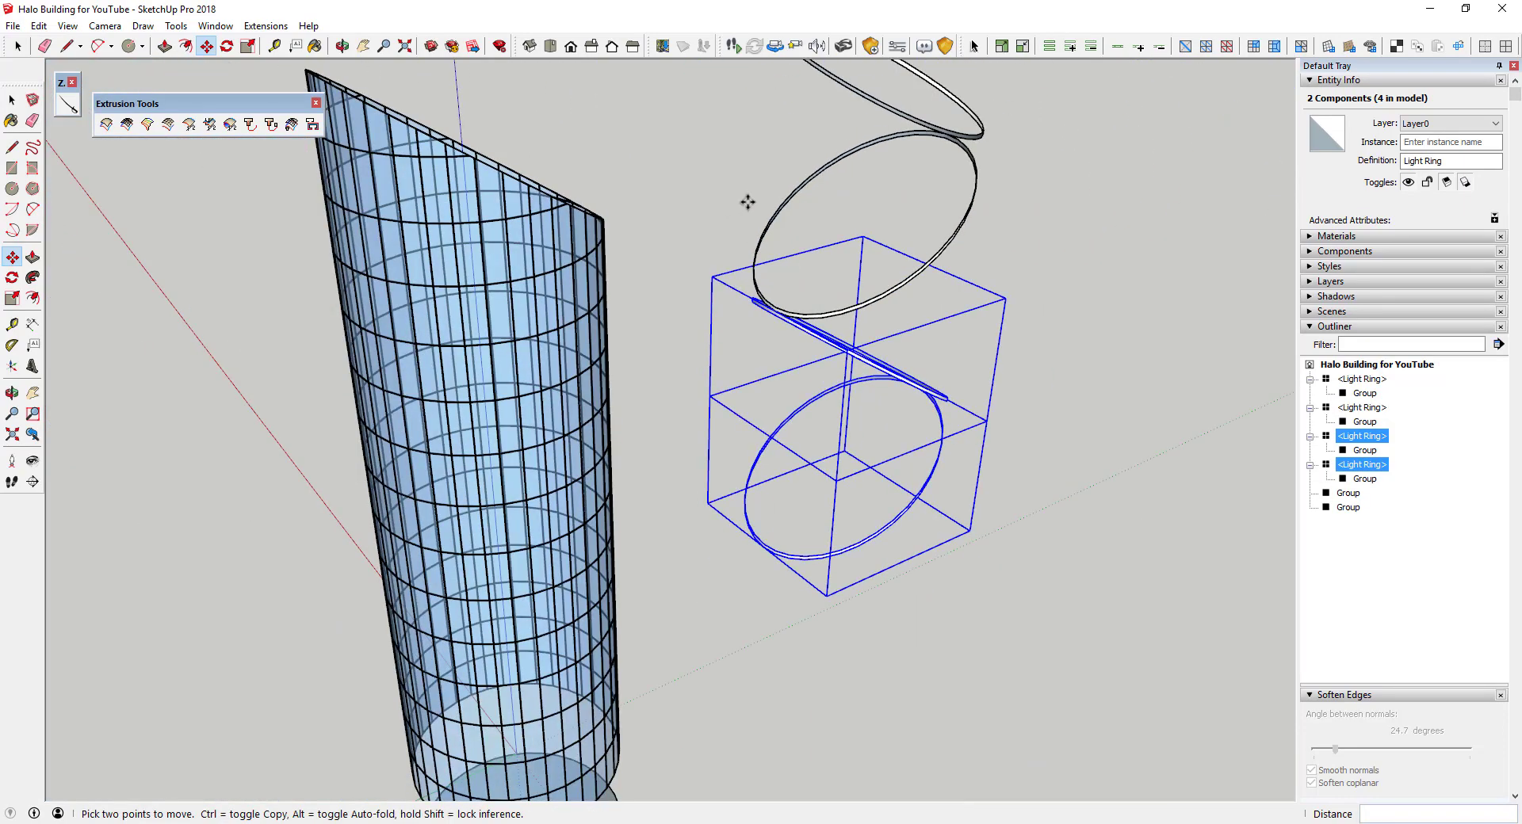
{"action": "mouse_move", "coordinate": [747, 201]}
{"action": "middle_mouse_down"}
{"action": "mouse_move", "coordinate": [588, 200]}
{"action": "mouse_move", "coordinate": [767, 215]}
{"action": "middle_mouse_up"}
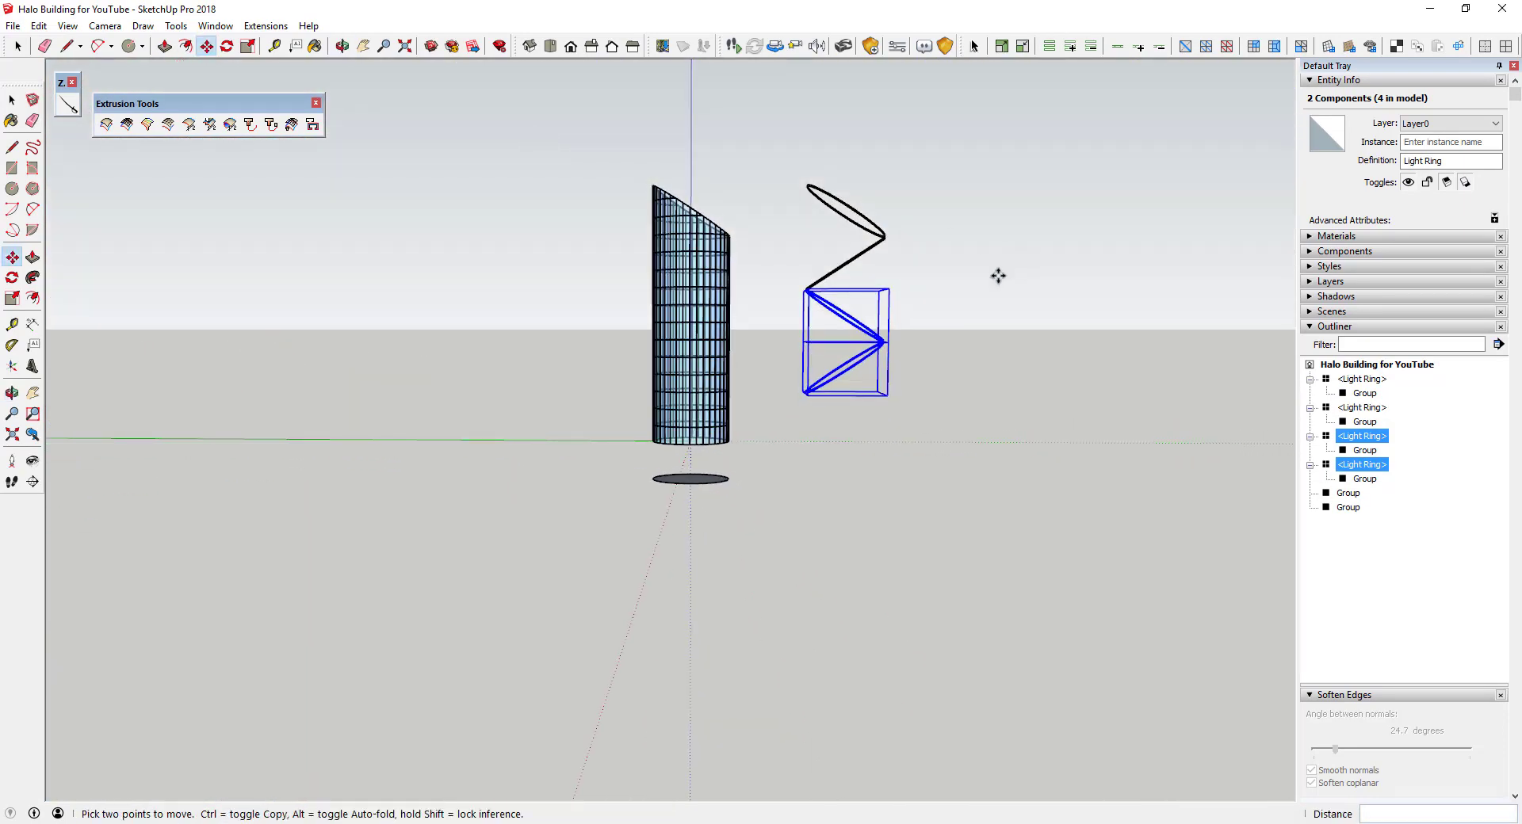
{"action": "type", "text": "*2"}
{"action": "key", "text": "Return"}
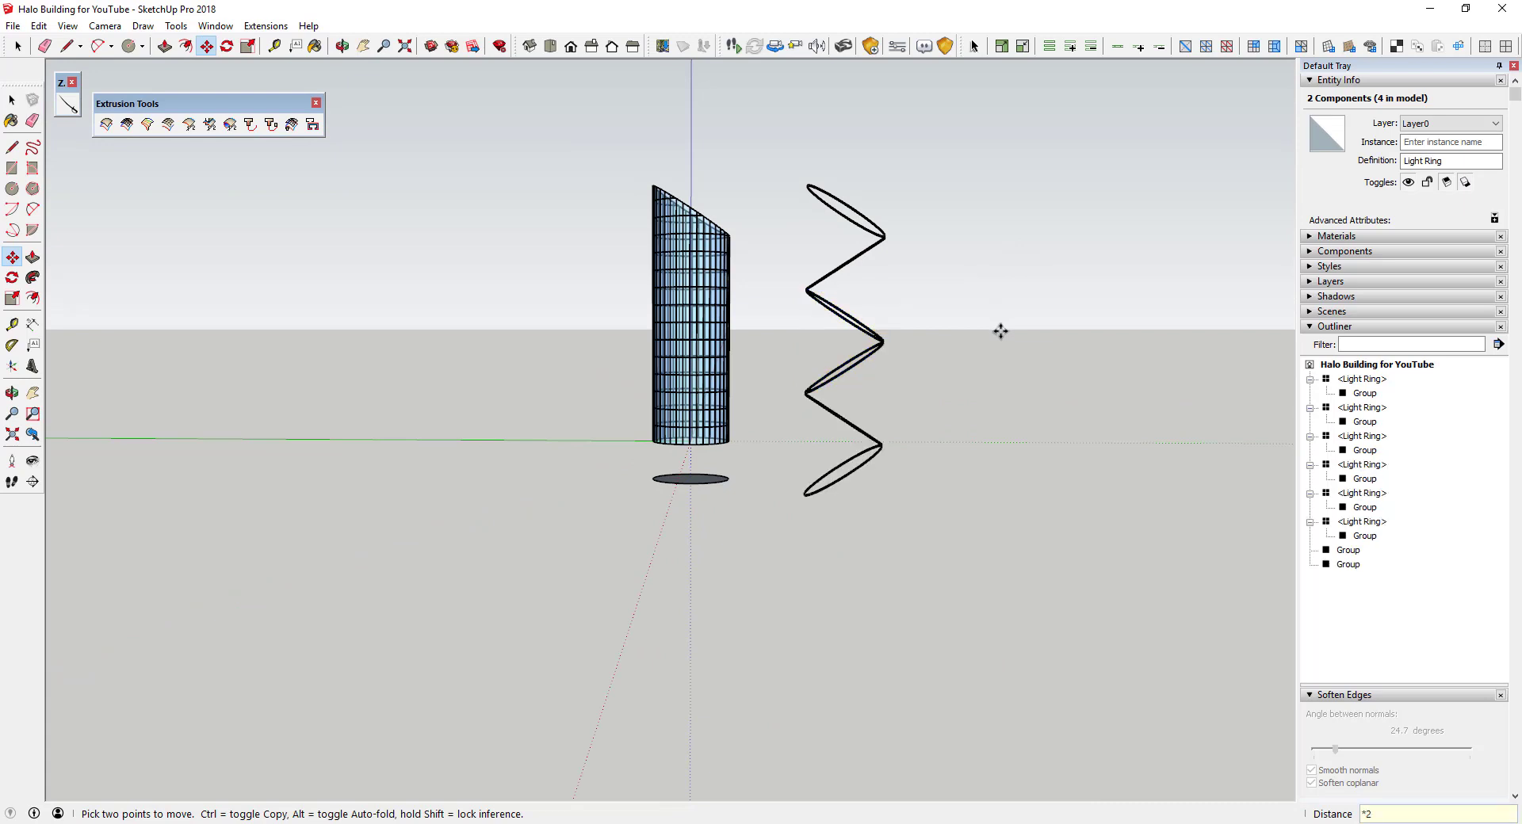
Step: Erase the lowest Light Ring, which hangs below the tower's base
{"action": "key", "text": "Escape"}
{"action": "key", "text": "e"}
{"action": "left_click_drag", "start_coordinate": [868, 463], "coordinate": [803, 464]}
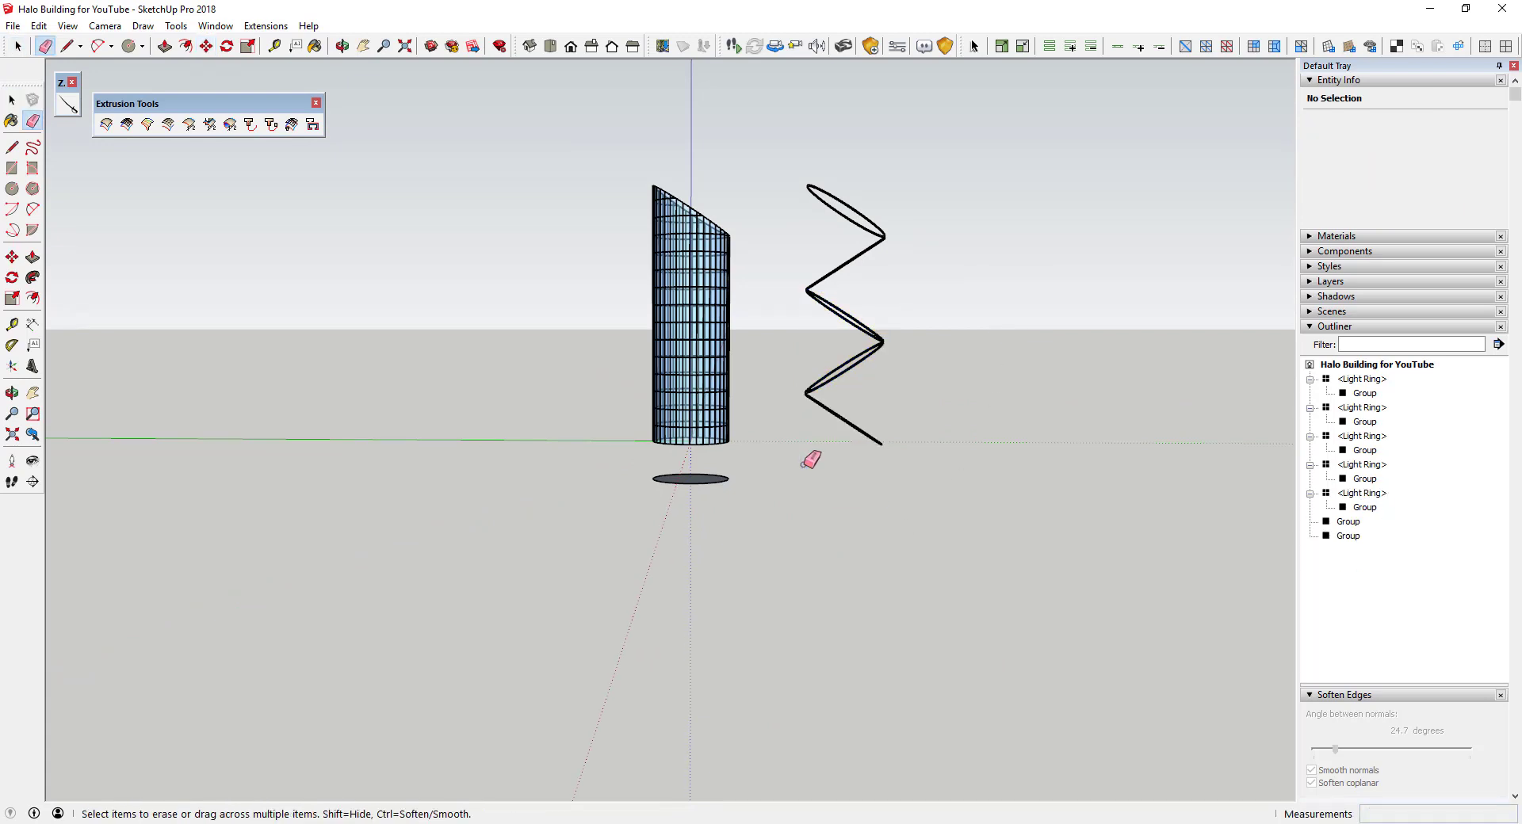
{"action": "key", "text": "space"}
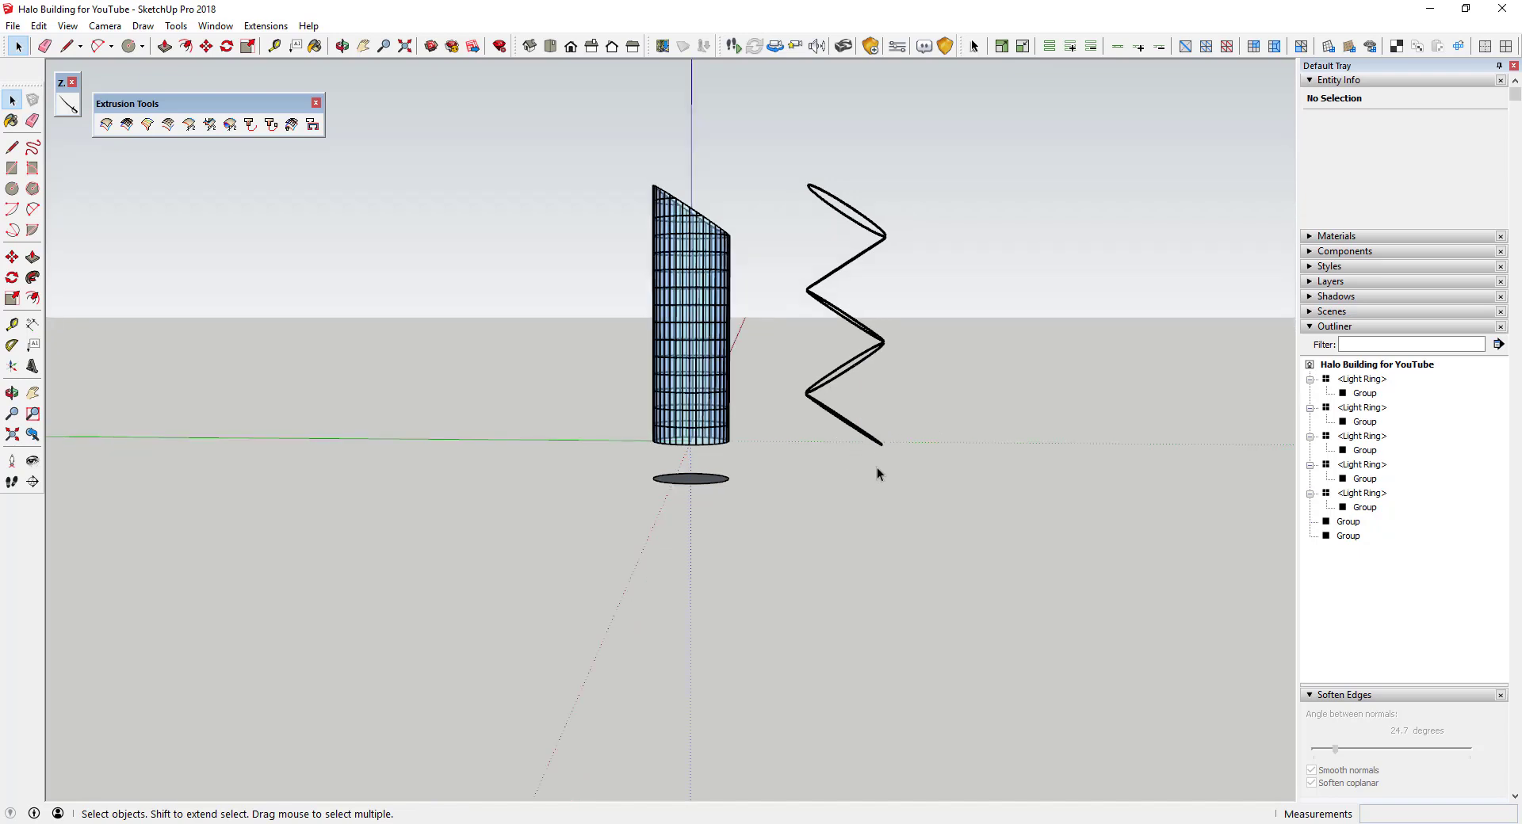
Step: Try to shorten the lowest remaining Light Ring with a blue-axis scale of 0.74
{"action": "scroll", "coordinate": [875, 444], "scroll_direction": "up", "scroll_amount": 2}
{"action": "mouse_move", "coordinate": [877, 404]}
{"action": "middle_mouse_down"}
{"action": "mouse_move", "coordinate": [669, 377]}
{"action": "mouse_move", "coordinate": [902, 393]}
{"action": "mouse_move", "coordinate": [853, 407]}
{"action": "mouse_move", "coordinate": [825, 356]}
{"action": "mouse_move", "coordinate": [893, 364]}
{"action": "mouse_move", "coordinate": [815, 372]}
{"action": "mouse_move", "coordinate": [914, 368]}
{"action": "middle_mouse_up"}
{"action": "scroll", "coordinate": [852, 374], "scroll_direction": "down", "scroll_amount": 3}
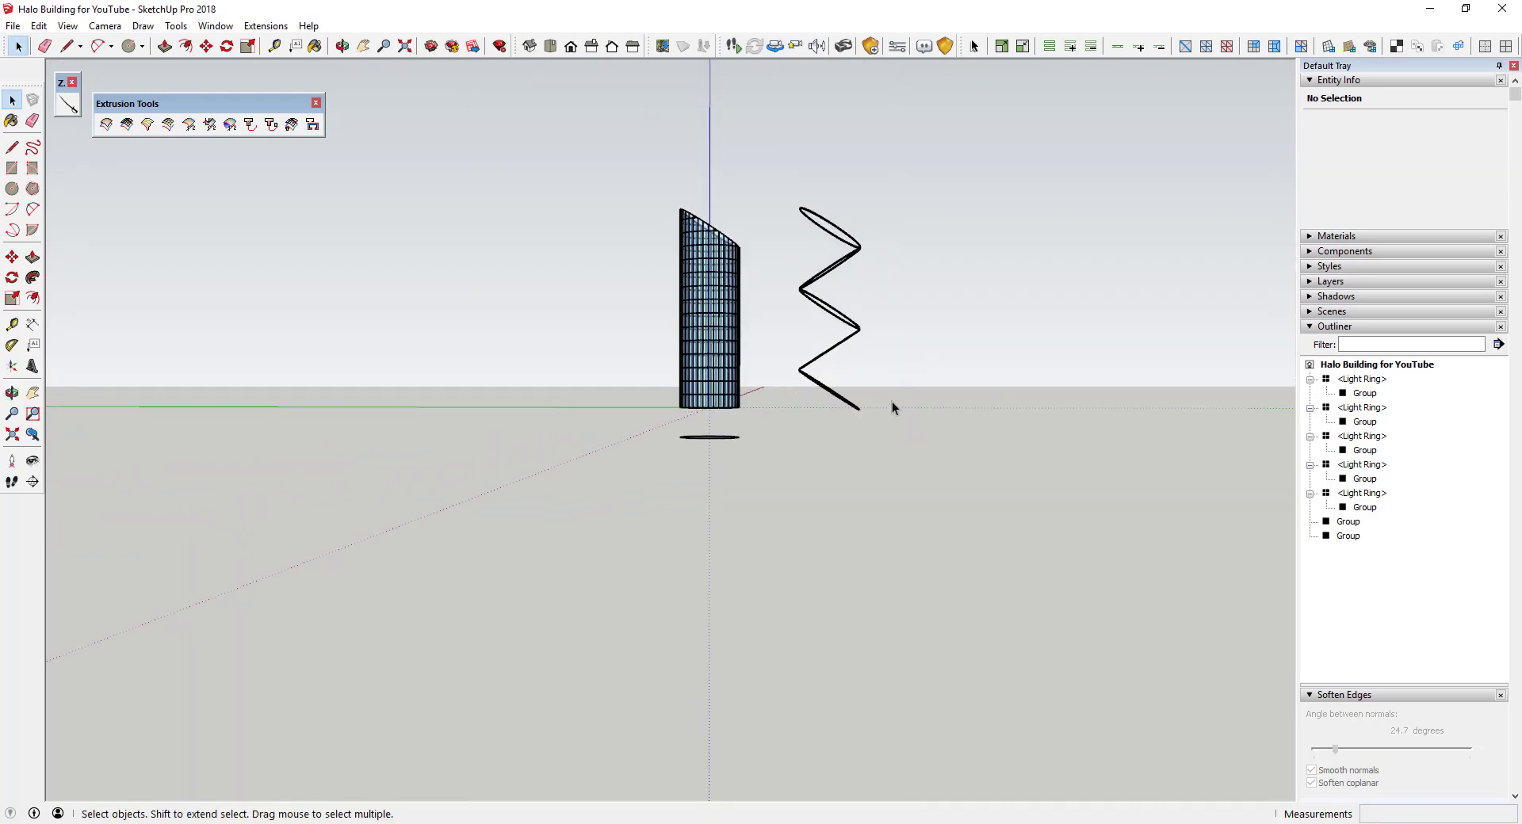
{"action": "scroll", "coordinate": [916, 385], "scroll_direction": "down", "scroll_amount": 2}
{"action": "scroll", "coordinate": [917, 385], "scroll_direction": "up", "scroll_amount": 4}
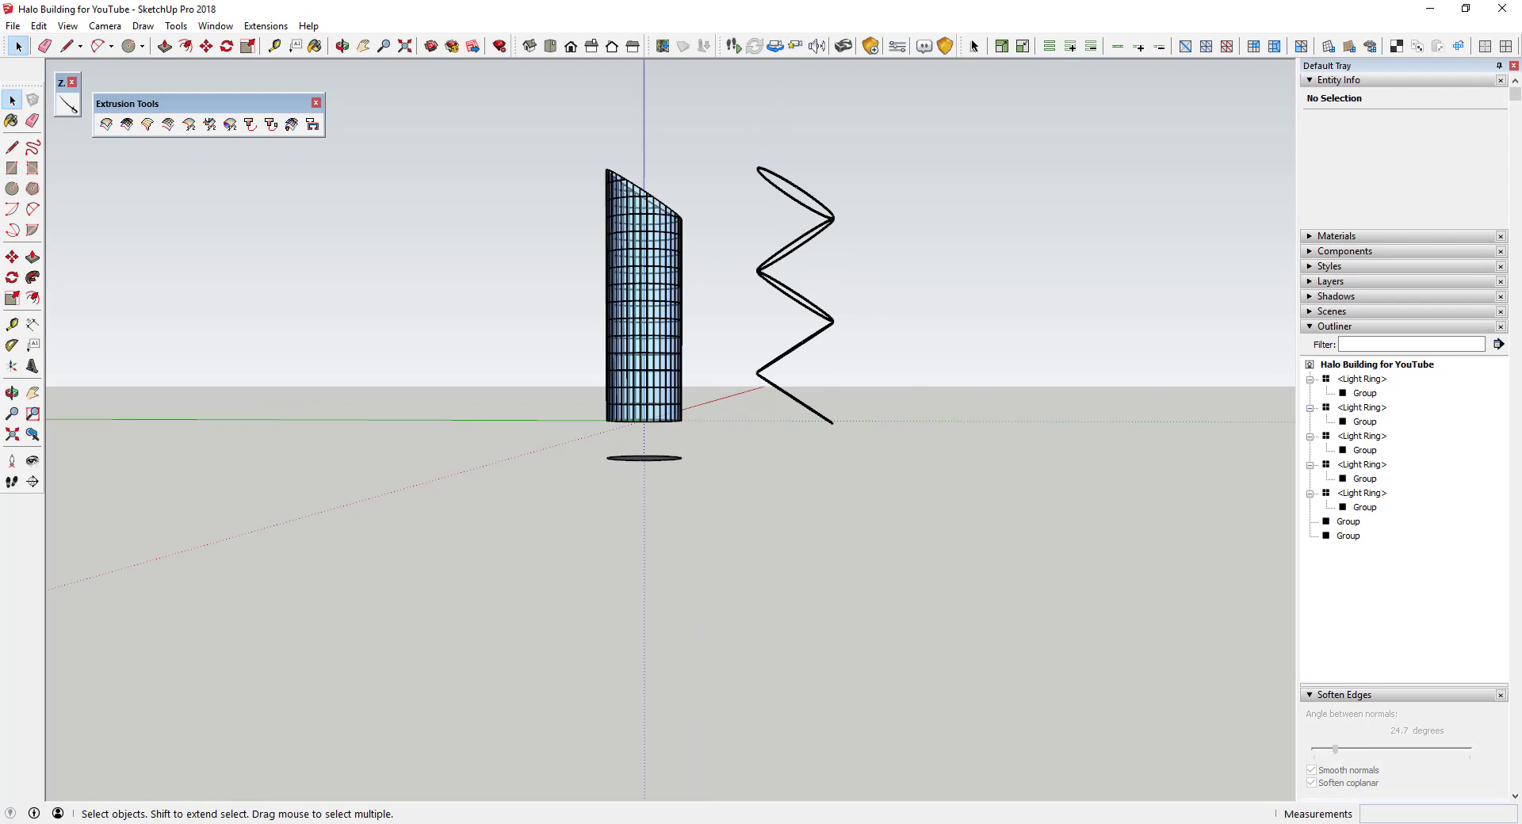
{"action": "left_click", "coordinate": [802, 413]}
{"action": "middle_click_drag", "start_coordinate": [802, 408], "coordinate": [797, 424]}
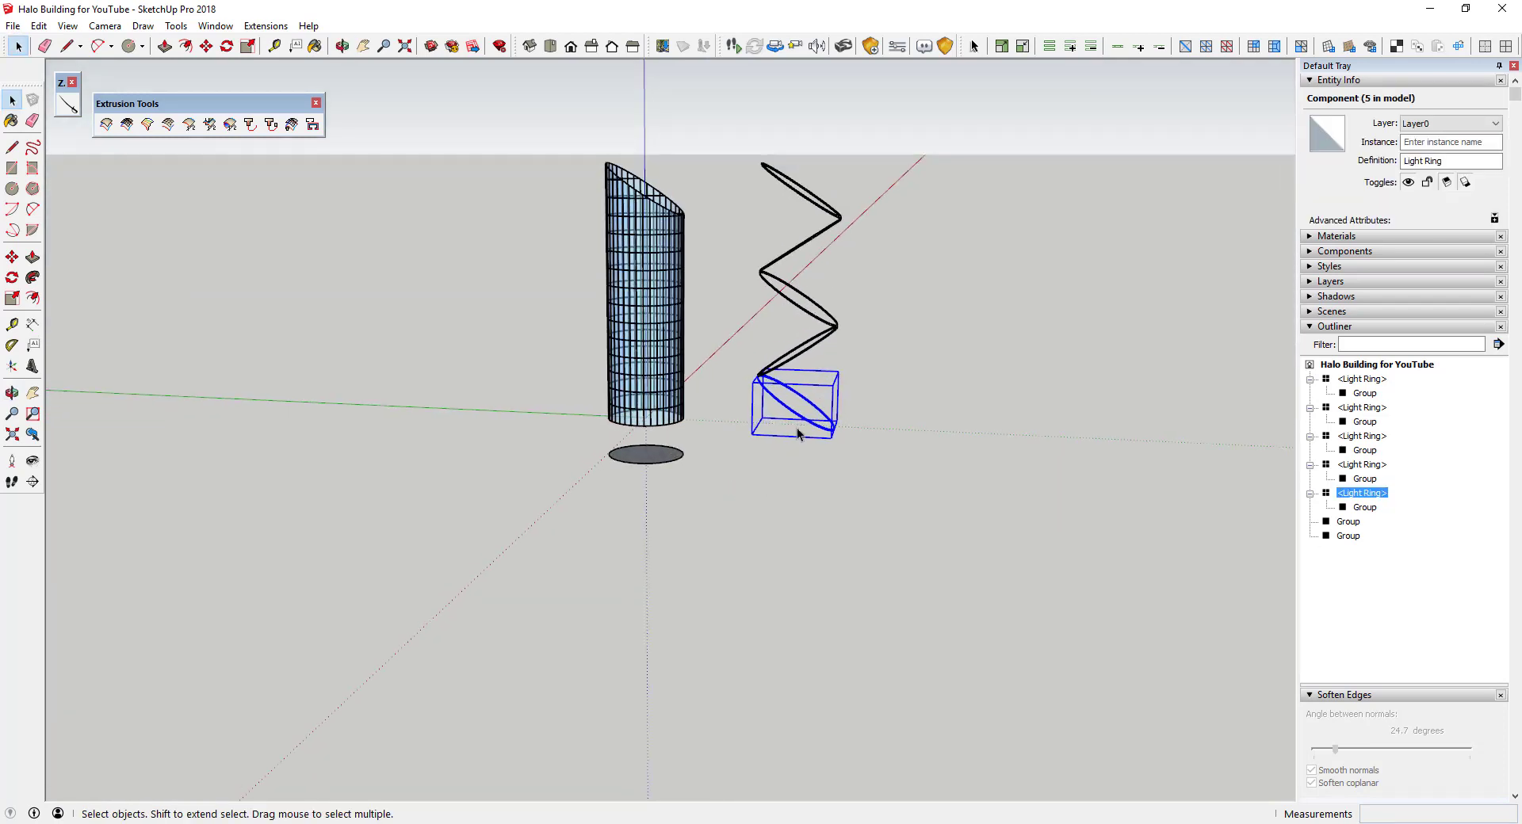
{"action": "key", "text": "s"}
{"action": "left_click_drag", "start_coordinate": [795, 429], "coordinate": [798, 418]}
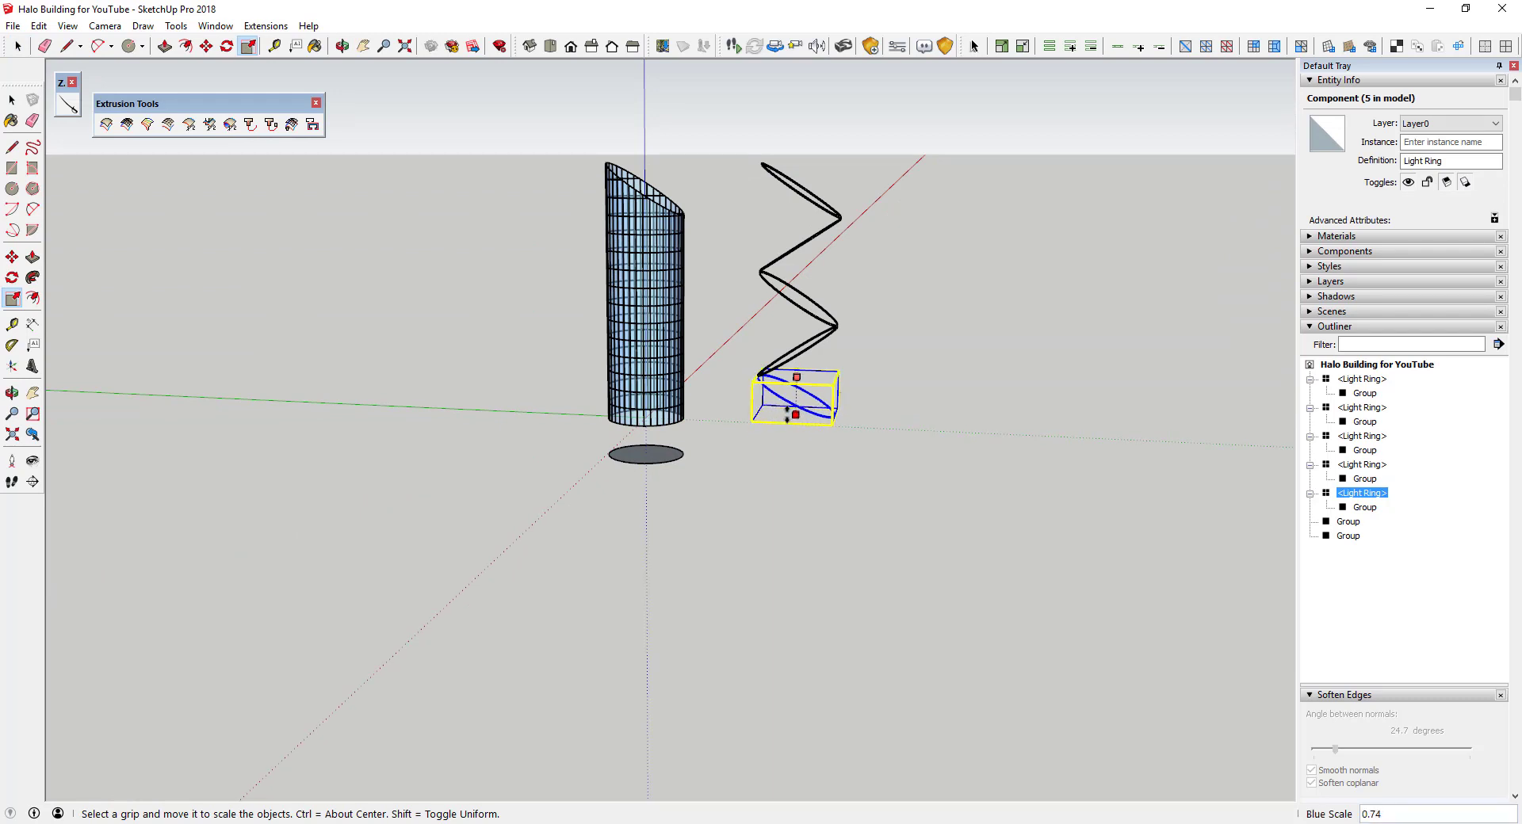
{"action": "key", "text": "space"}
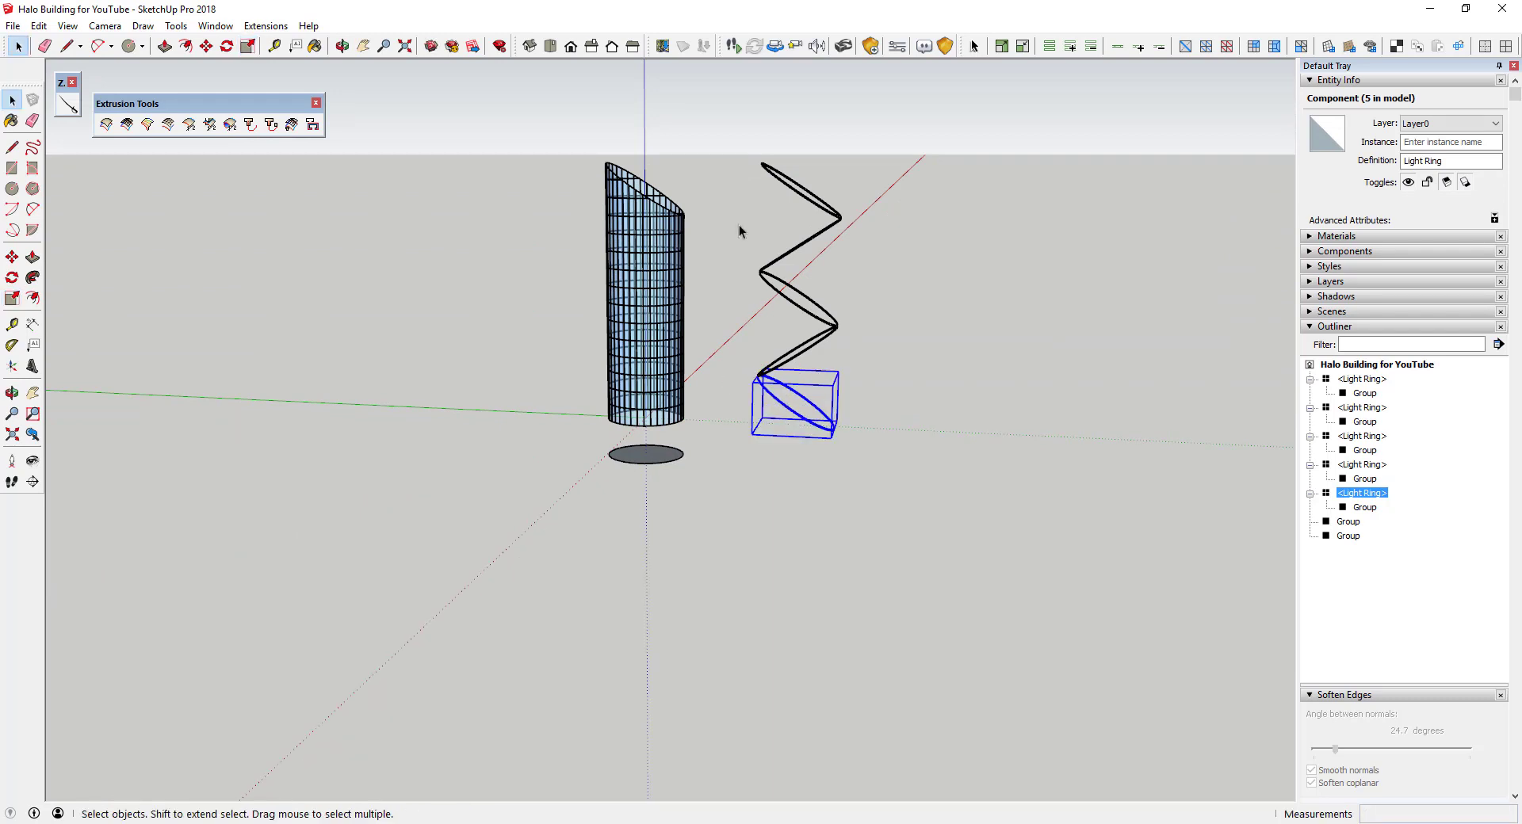
{"action": "left_click_drag", "start_coordinate": [701, 125], "coordinate": [951, 469]}
{"action": "middle_click_drag", "start_coordinate": [812, 173], "coordinate": [798, 303]}
{"action": "scroll", "coordinate": [750, 103], "scroll_direction": "up", "scroll_amount": 3}
{"action": "scroll", "coordinate": [924, 373], "scroll_direction": "up", "scroll_amount": 2}
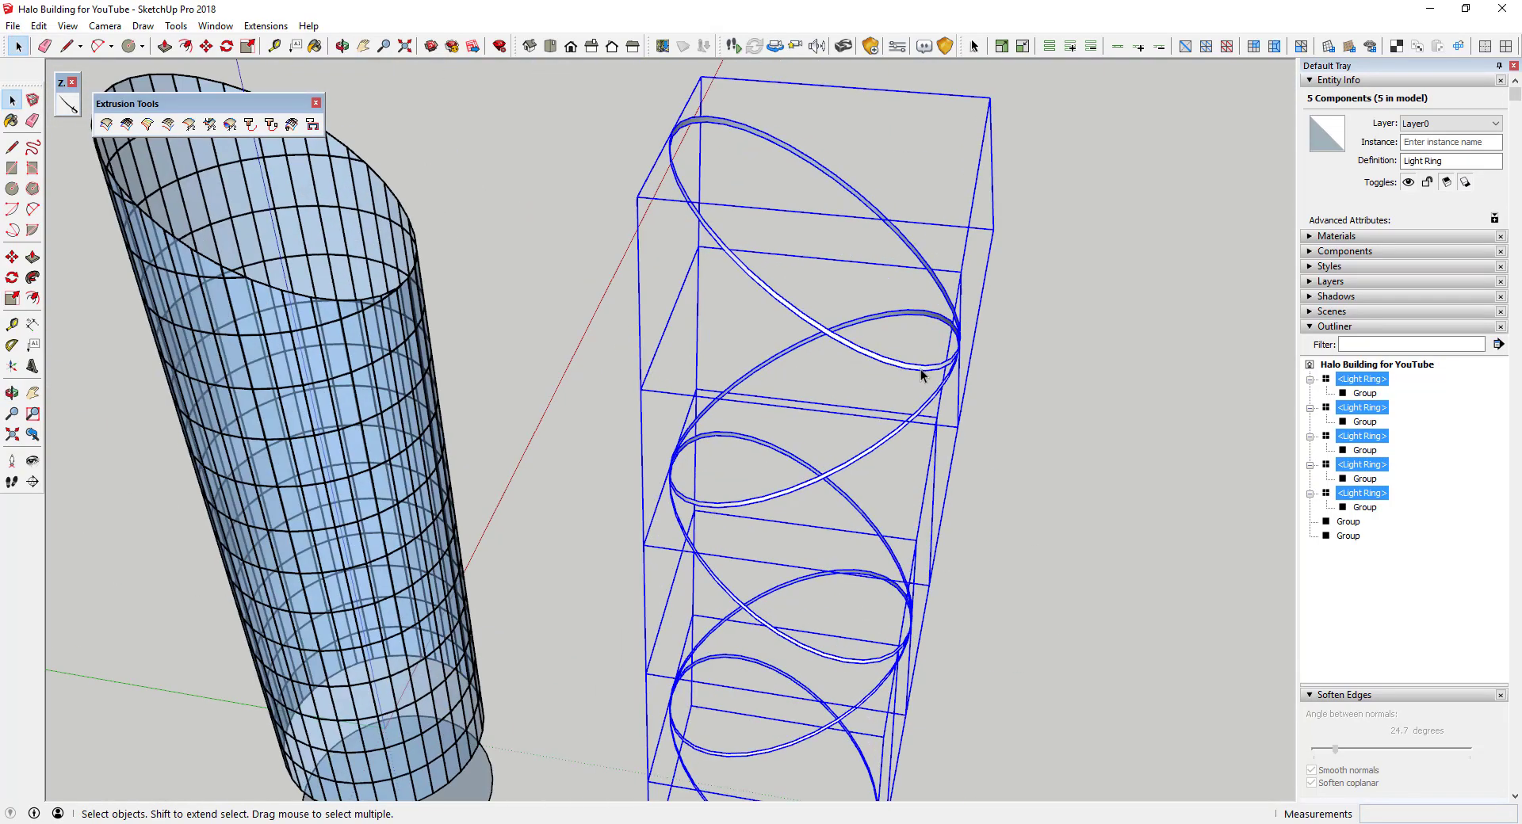
{"action": "middle_click_drag", "start_coordinate": [925, 373], "coordinate": [962, 187]}
{"action": "scroll", "coordinate": [978, 234], "scroll_direction": "down", "scroll_amount": 2}
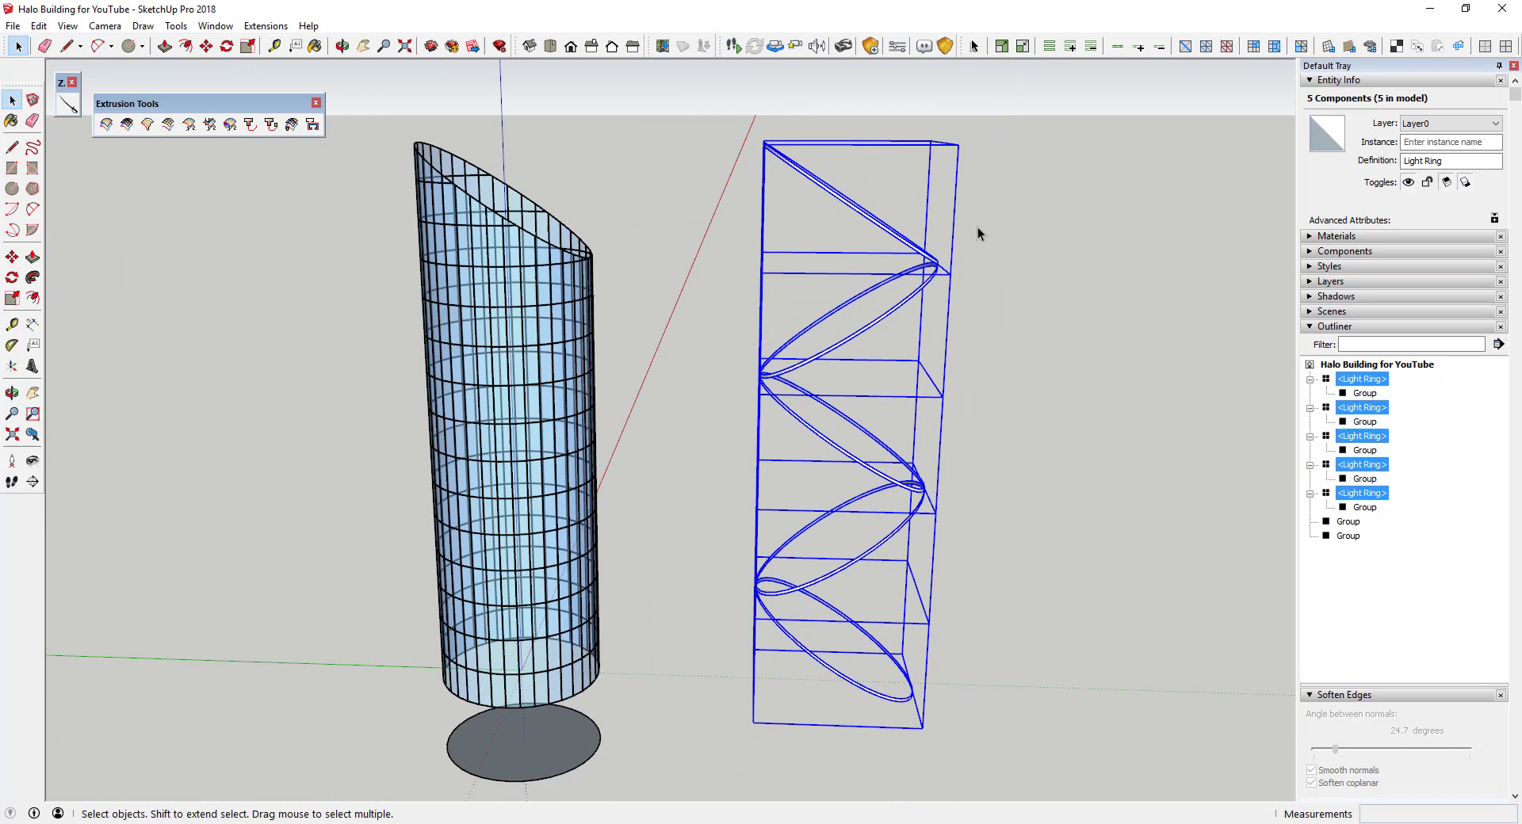
Step: Open the uppermost Light Ring and its nested group for editing and select the surface of the ring band
{"action": "left_click", "coordinate": [1308, 237]}
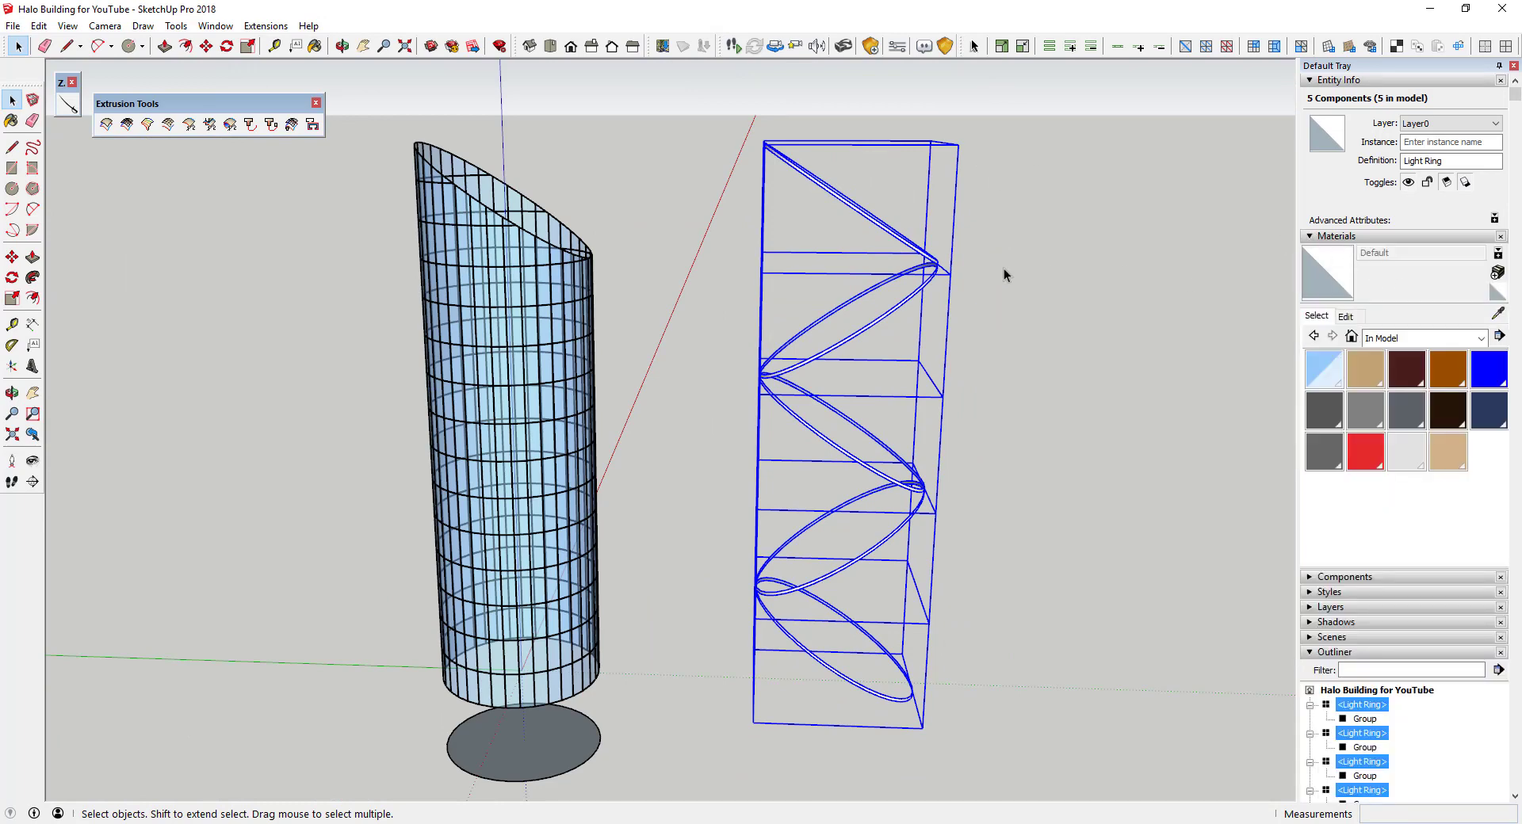
{"action": "double_click", "coordinate": [898, 239]}
{"action": "scroll", "coordinate": [896, 238], "scroll_direction": "up", "scroll_amount": 3}
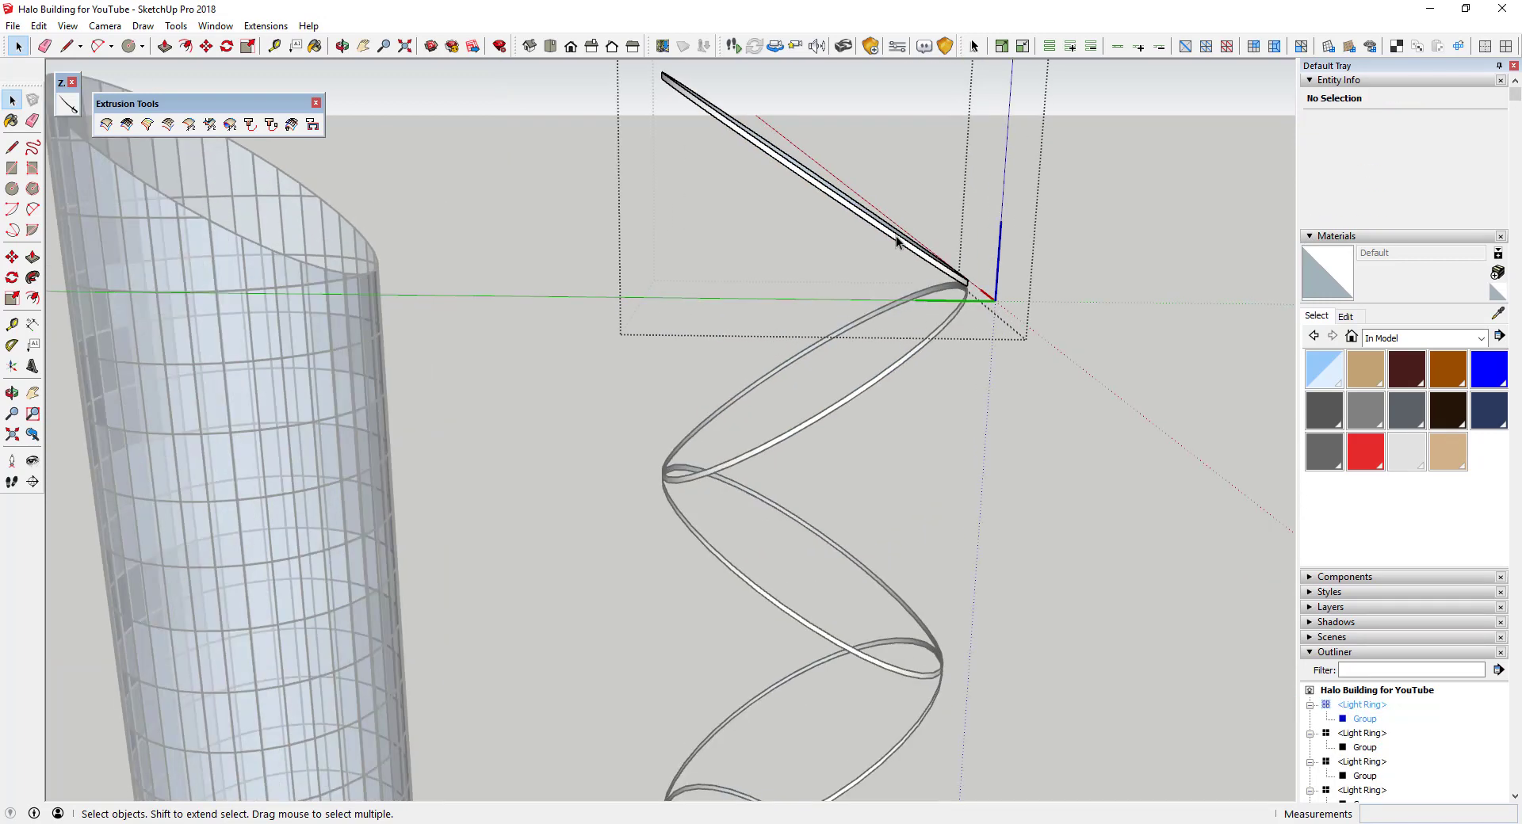
{"action": "left_click", "coordinate": [894, 236]}
{"action": "scroll", "coordinate": [895, 237], "scroll_direction": "up", "scroll_amount": 4}
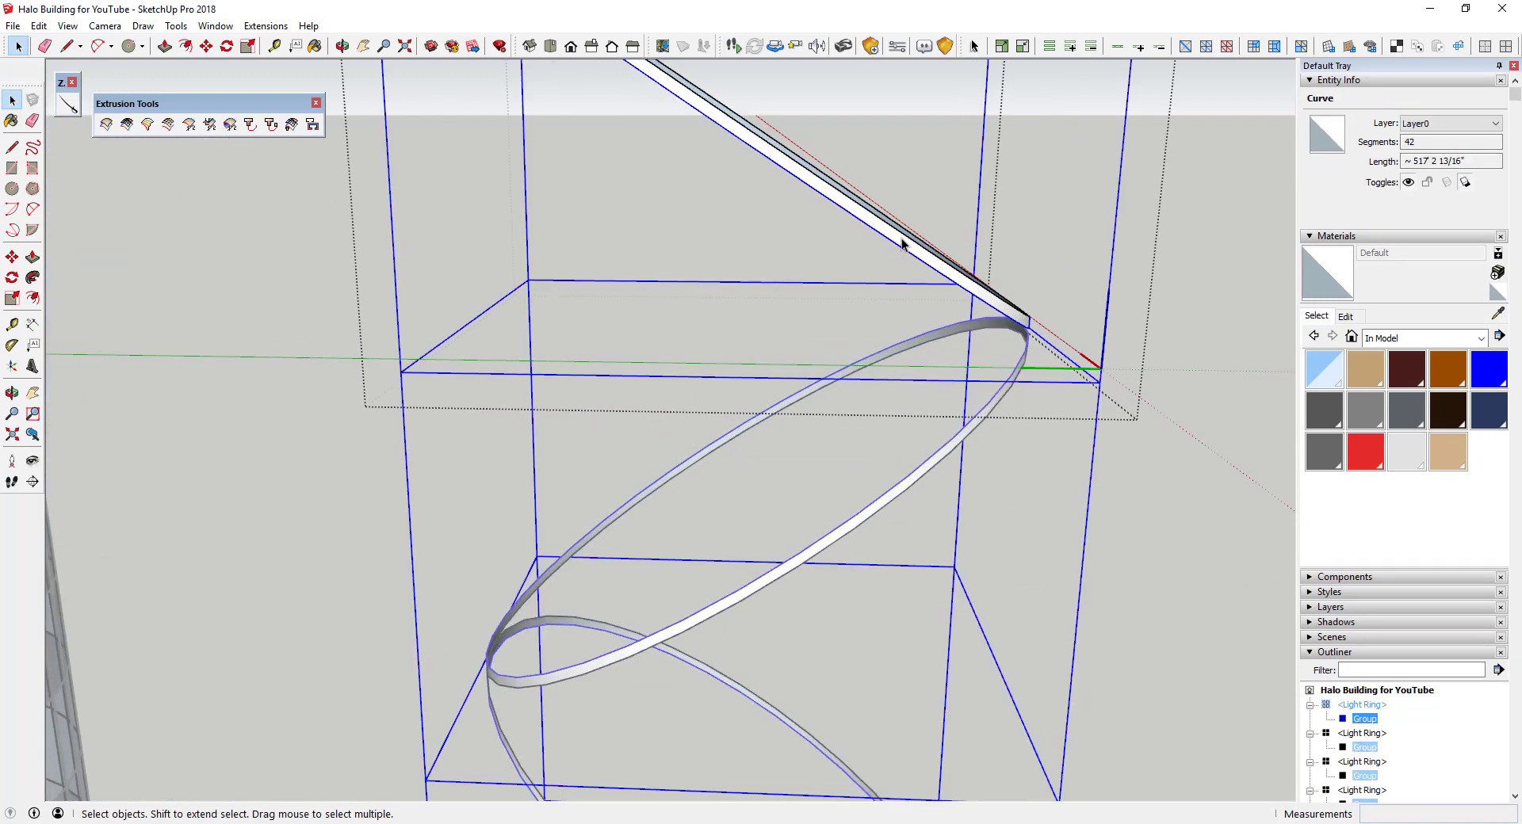
{"action": "double_click", "coordinate": [902, 242]}
{"action": "left_click", "coordinate": [900, 240]}
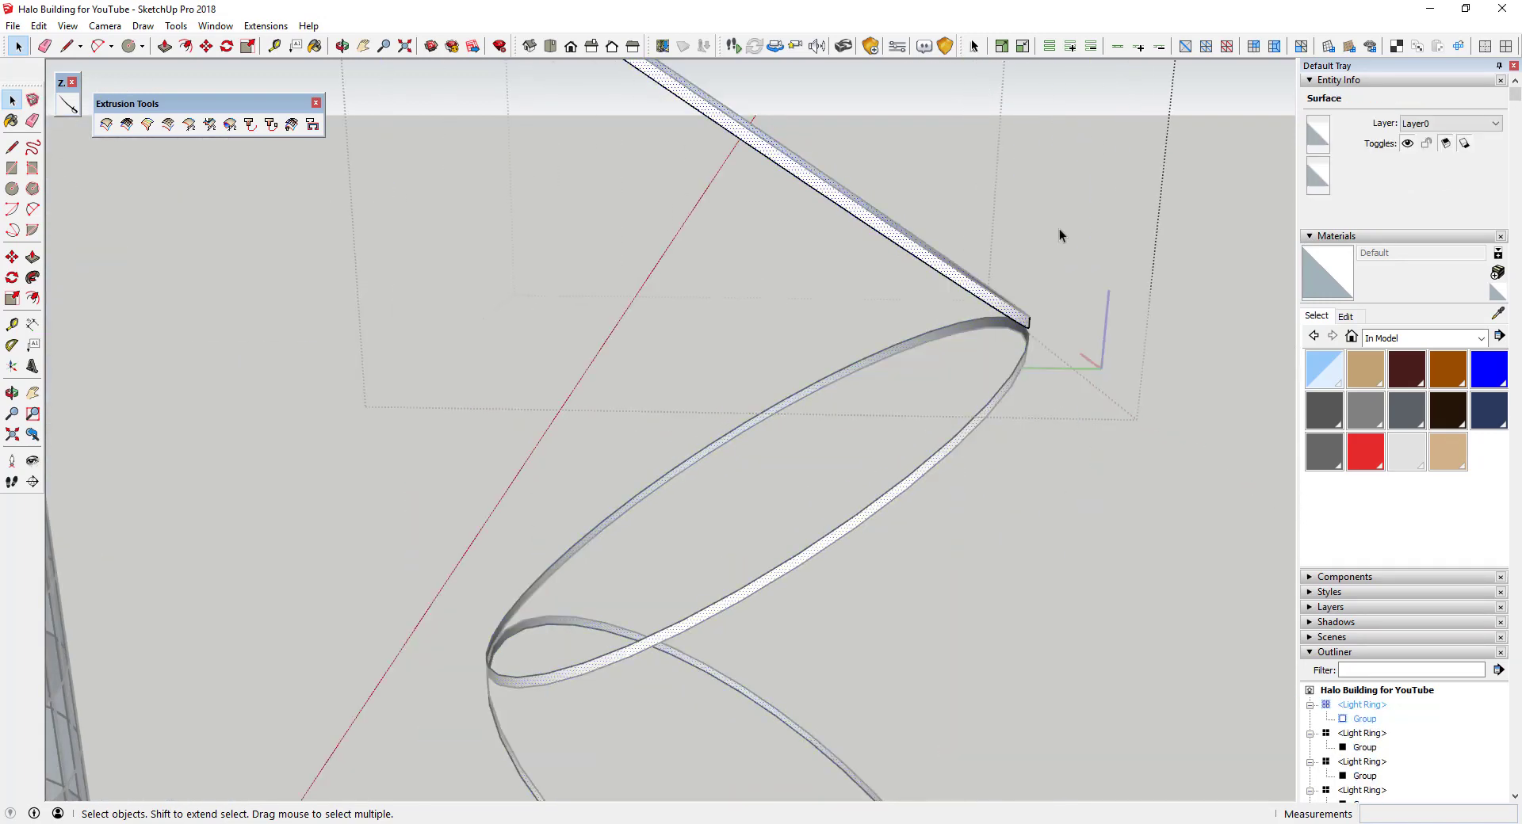
Step: Create a pure white material named White Emissive and paint both the outer and inner surfaces of the Light Ring band with it
{"action": "left_click", "coordinate": [1496, 274]}
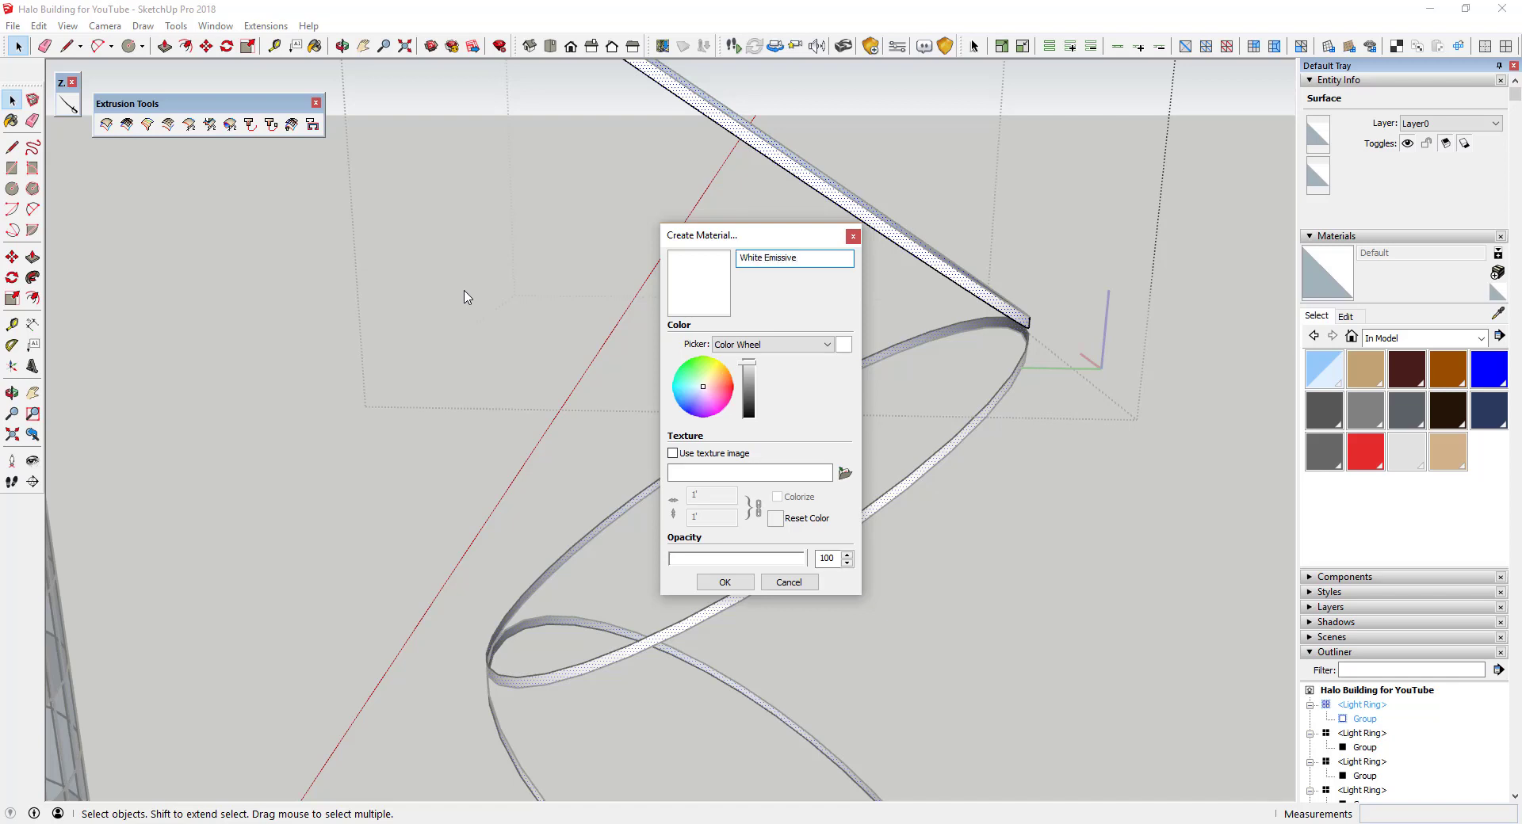
{"action": "left_click", "coordinate": [723, 584]}
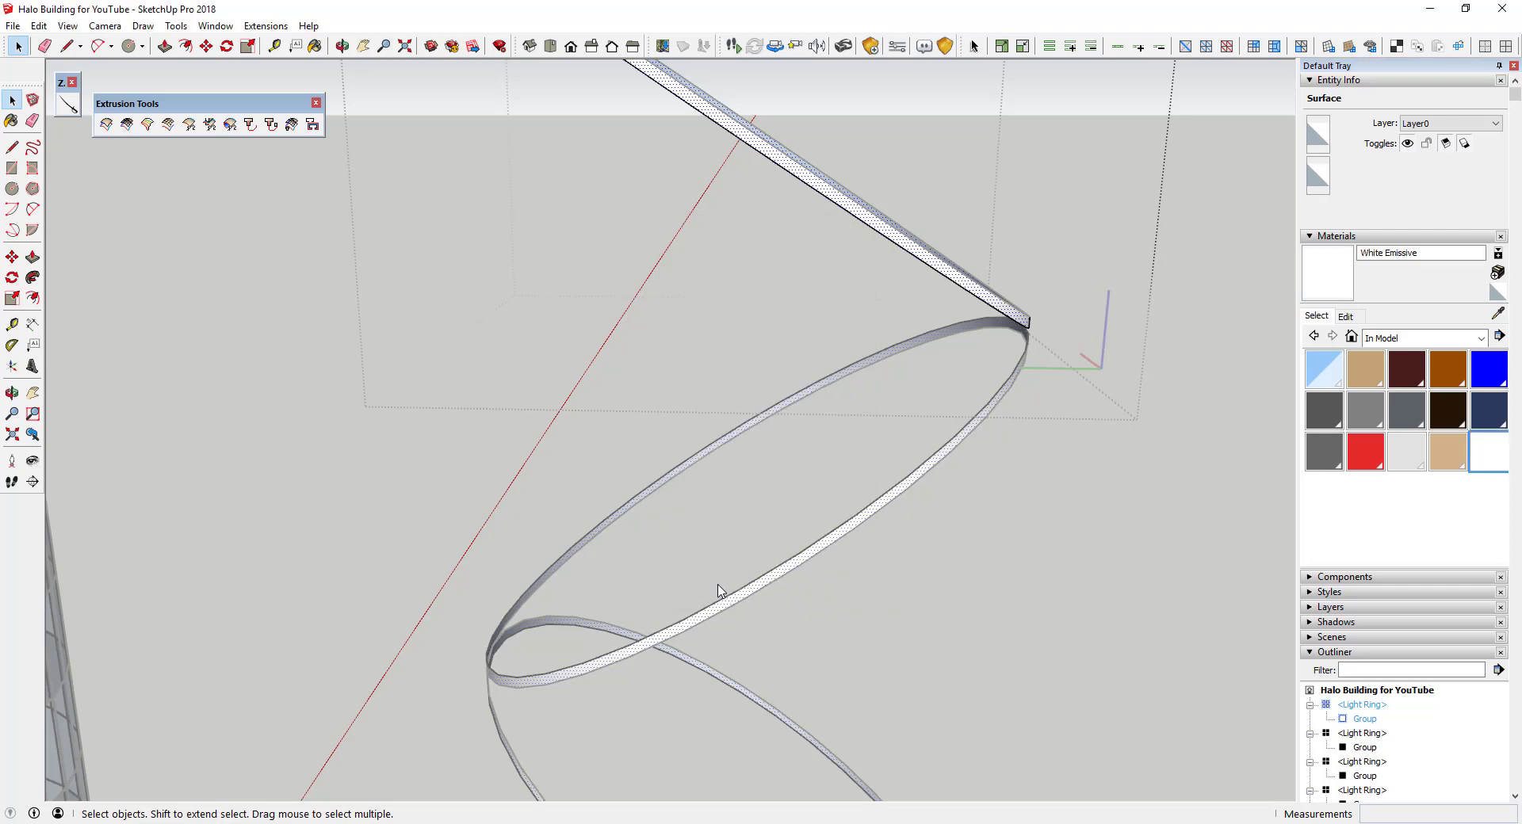
{"action": "left_click", "coordinate": [1488, 459]}
{"action": "scroll", "coordinate": [934, 257], "scroll_direction": "up", "scroll_amount": 2}
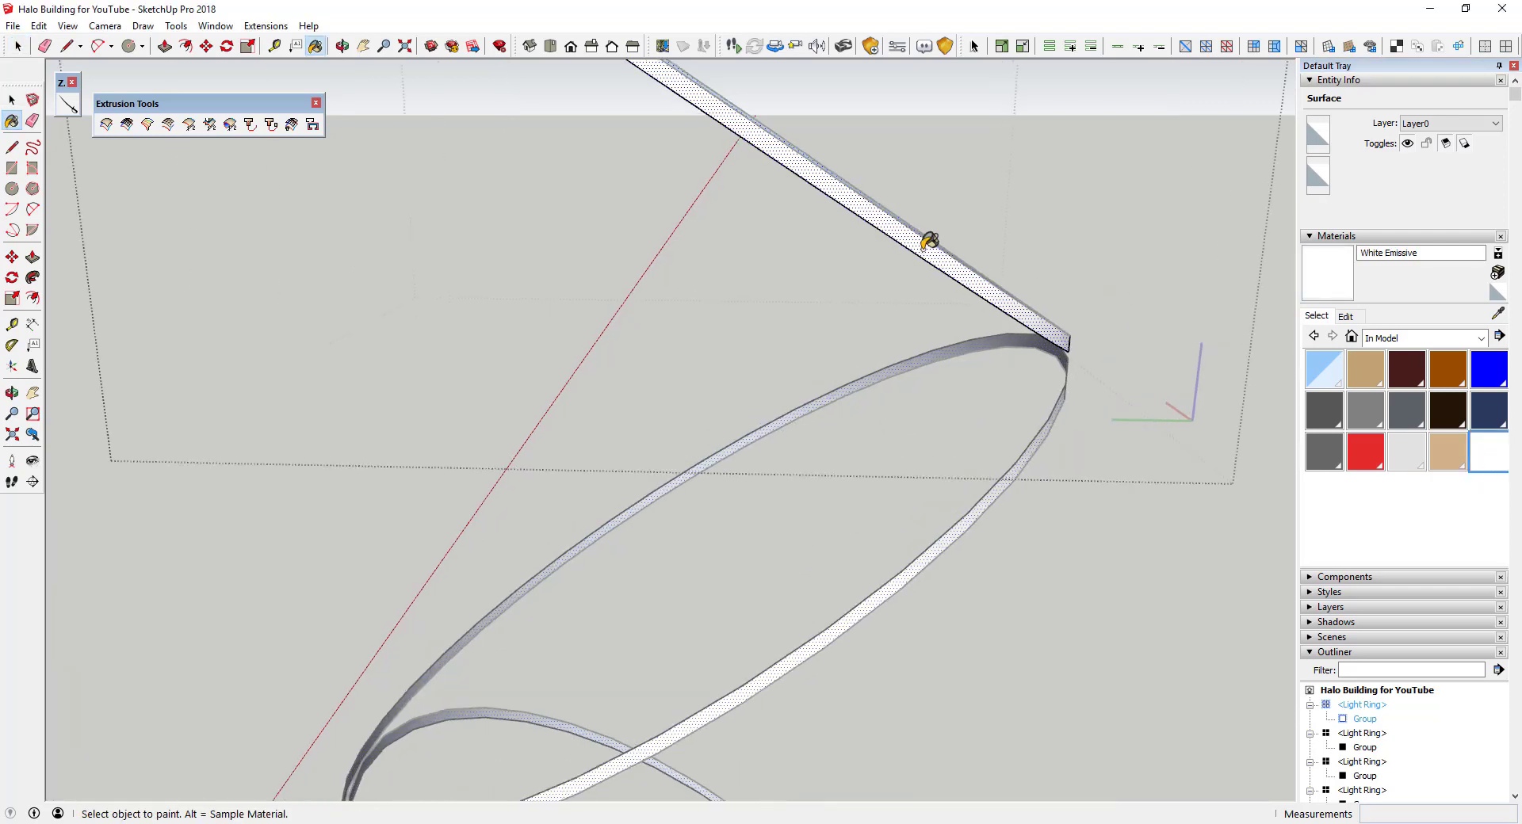
{"action": "middle_click_drag", "start_coordinate": [929, 241], "coordinate": [911, 282]}
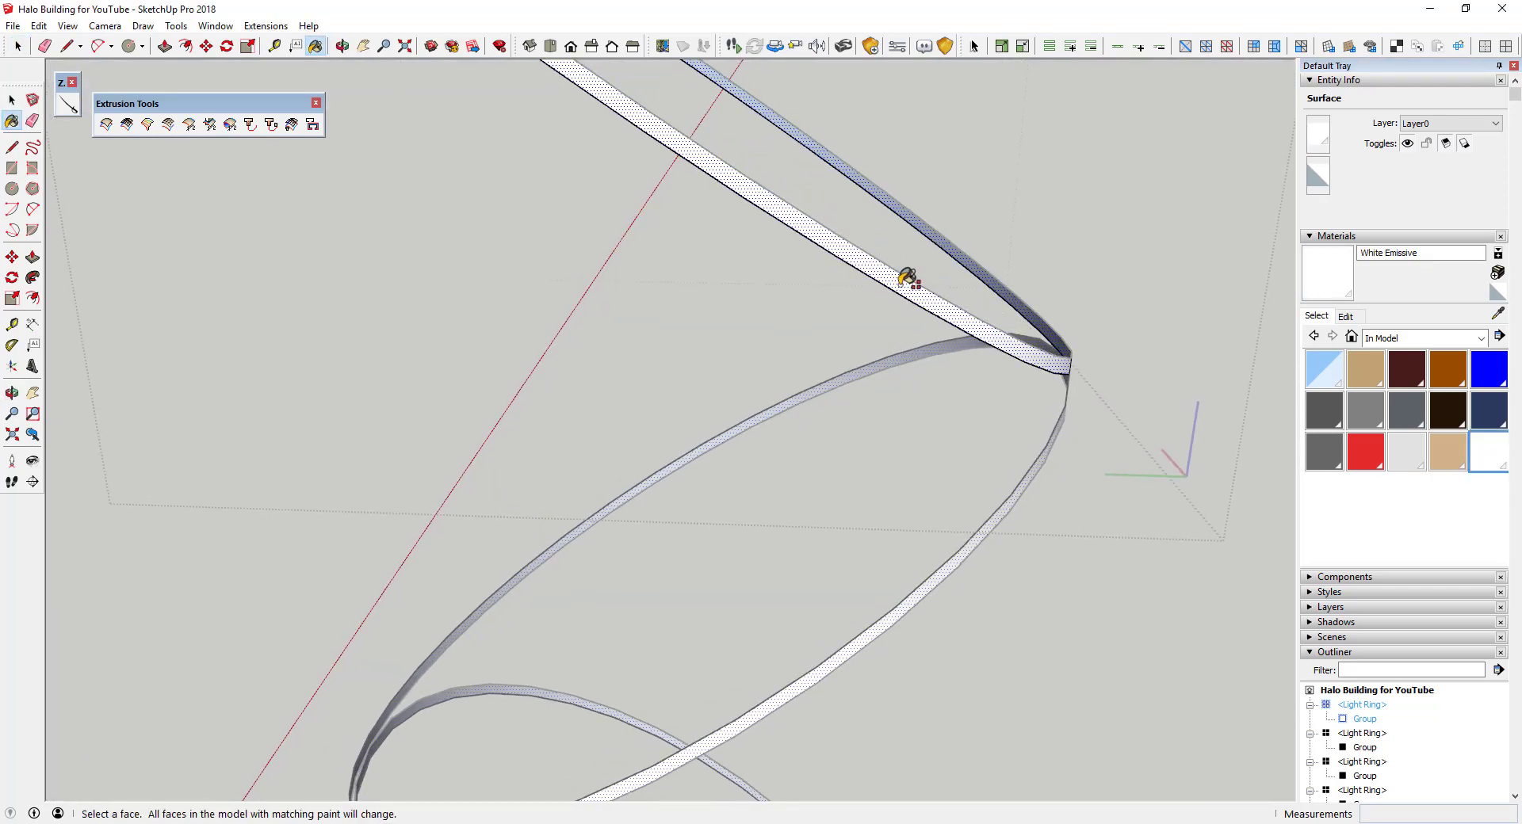
{"action": "left_click", "coordinate": [936, 225]}
{"action": "scroll", "coordinate": [992, 197], "scroll_direction": "down", "scroll_amount": 4}
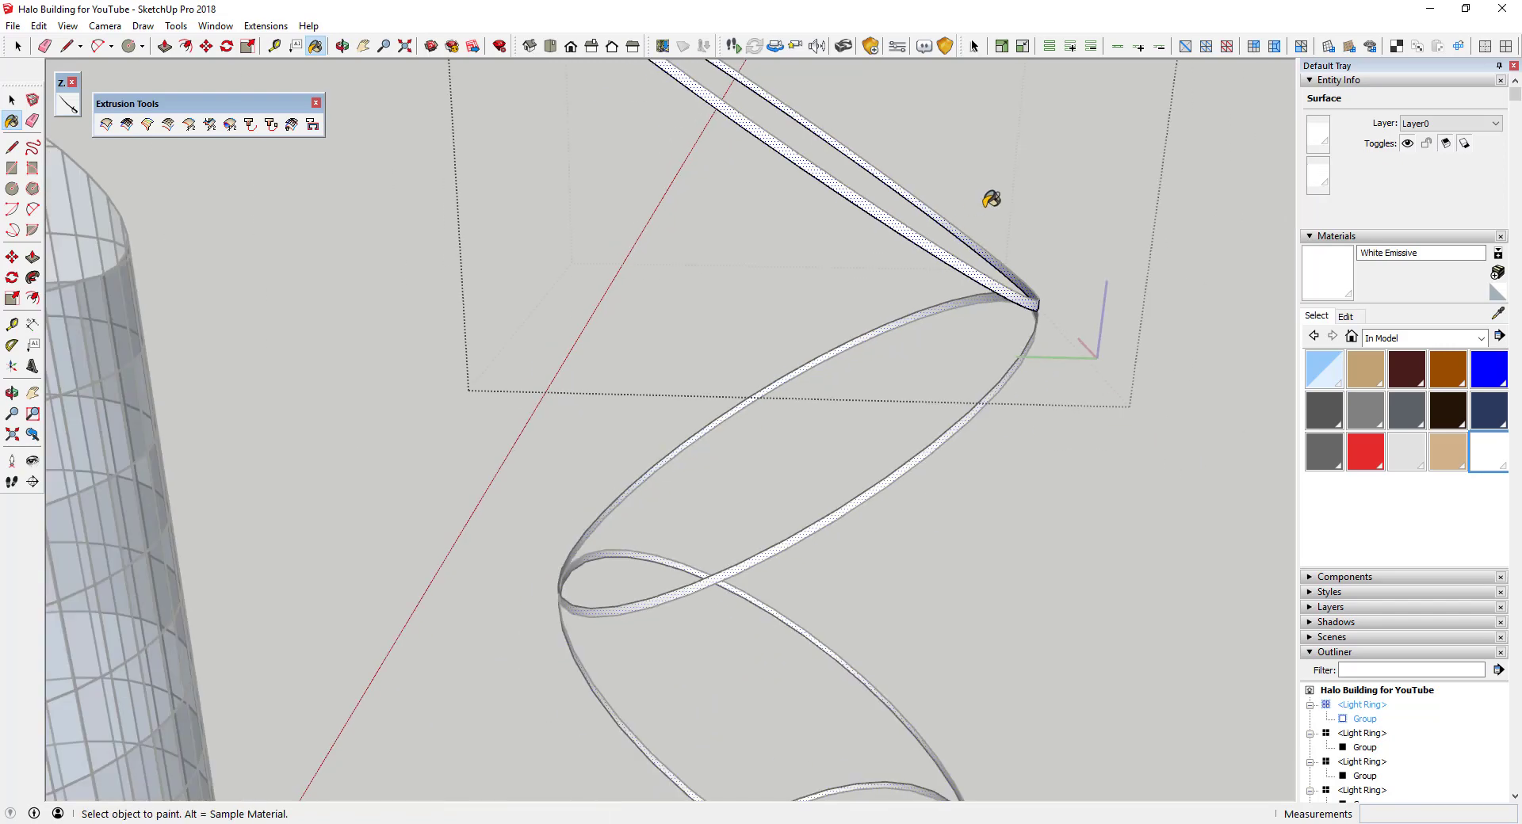
{"action": "key", "text": "space"}
{"action": "left_click", "coordinate": [1202, 272]}
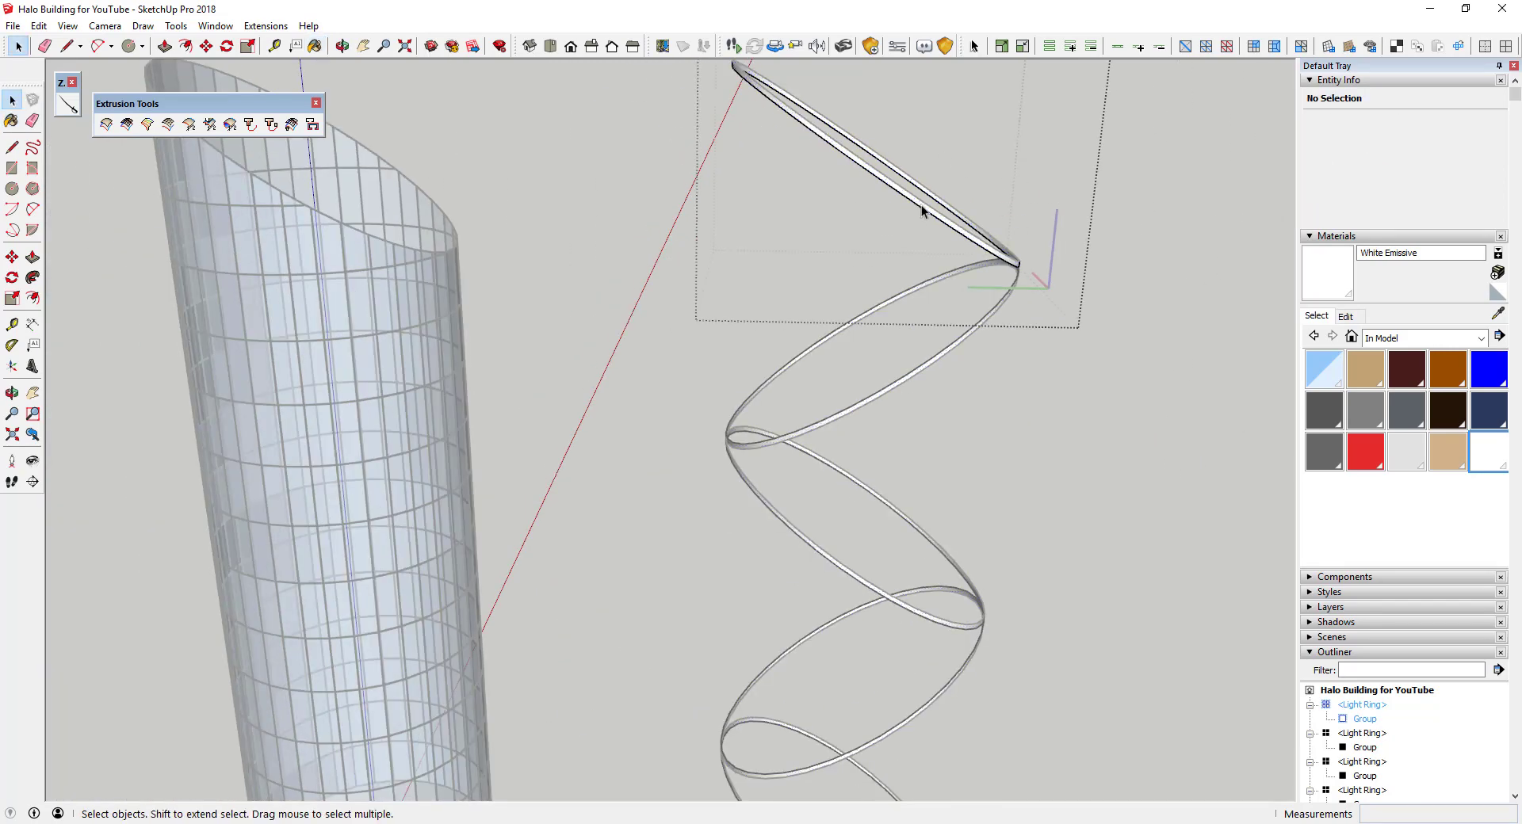
{"action": "scroll", "coordinate": [967, 238], "scroll_direction": "down", "scroll_amount": 5}
{"action": "middle_click_drag", "start_coordinate": [1005, 297], "coordinate": [1084, 319]}
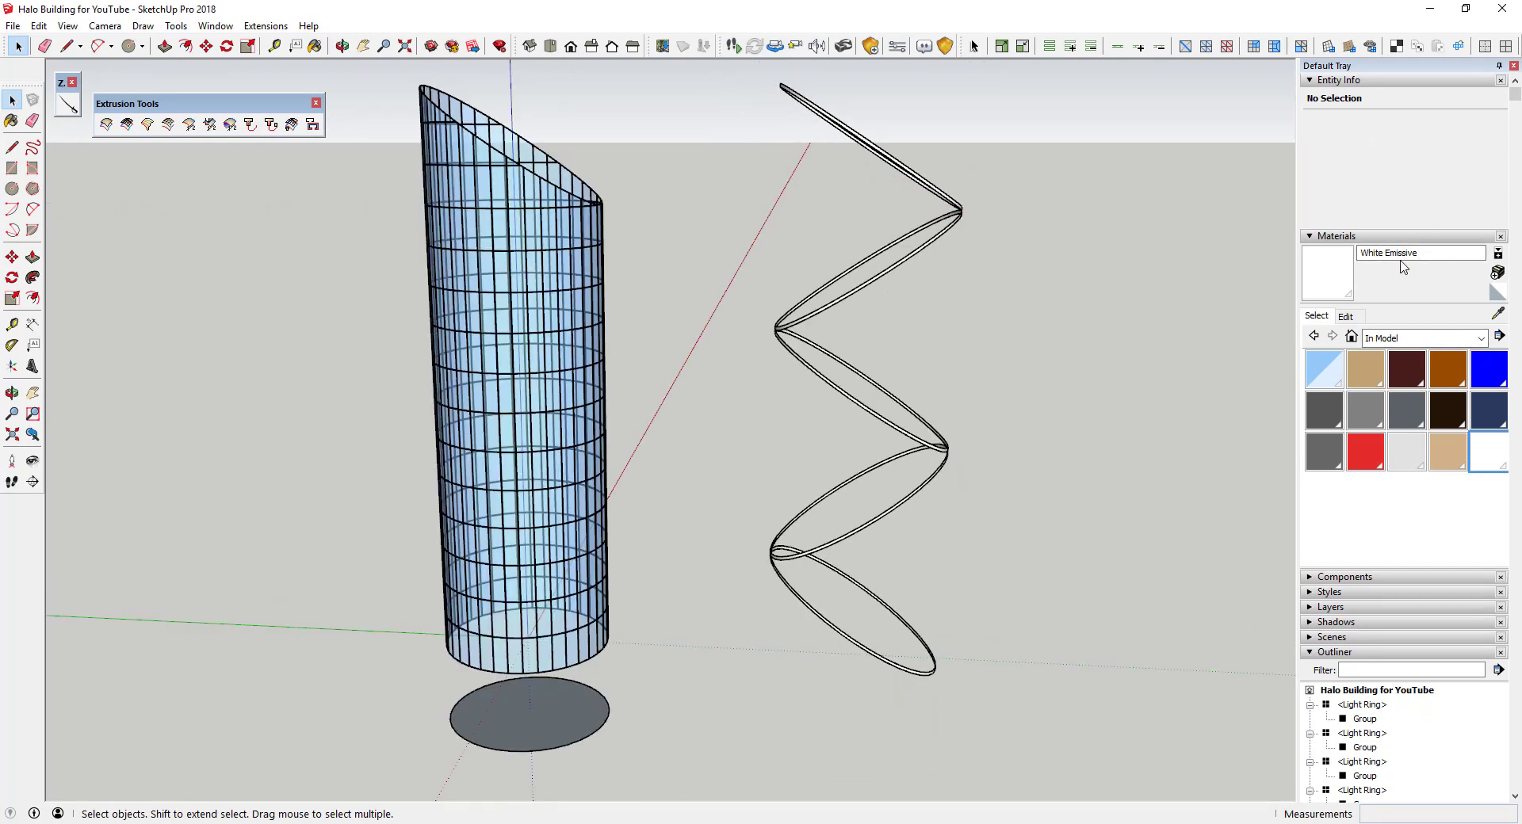
Step: Move all five Light Rings together along the green axis onto the glass tower so the uppermost ring fits its slanted rim
{"action": "scroll", "coordinate": [991, 265], "scroll_direction": "down", "scroll_amount": 3}
{"action": "scroll", "coordinate": [841, 133], "scroll_direction": "up", "scroll_amount": 1}
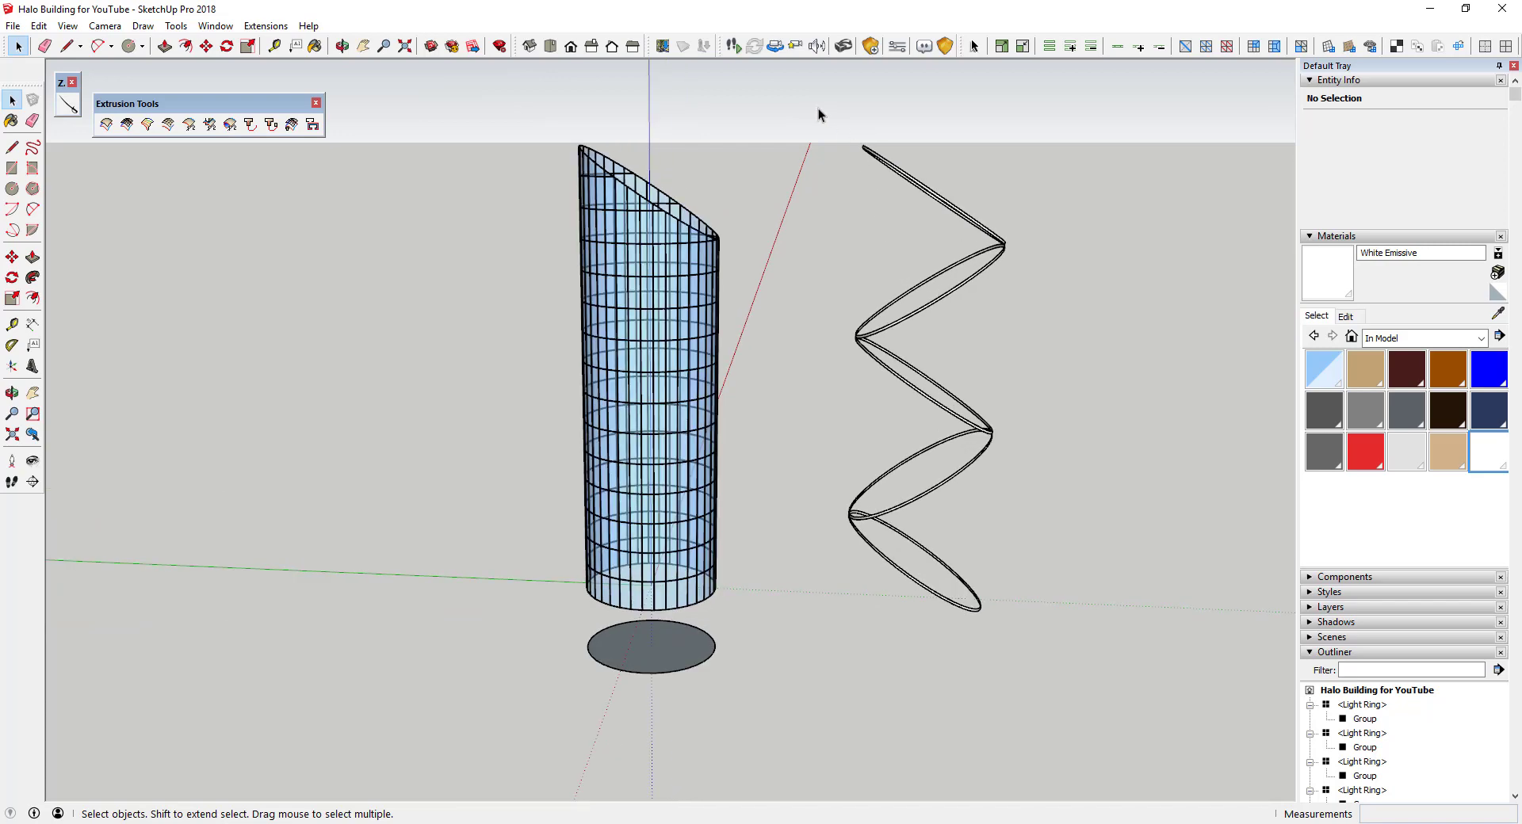
{"action": "left_click_drag", "start_coordinate": [818, 115], "coordinate": [1101, 695]}
{"action": "middle_click_drag", "start_coordinate": [883, 88], "coordinate": [937, 194]}
{"action": "scroll", "coordinate": [894, 258], "scroll_direction": "up", "scroll_amount": 3}
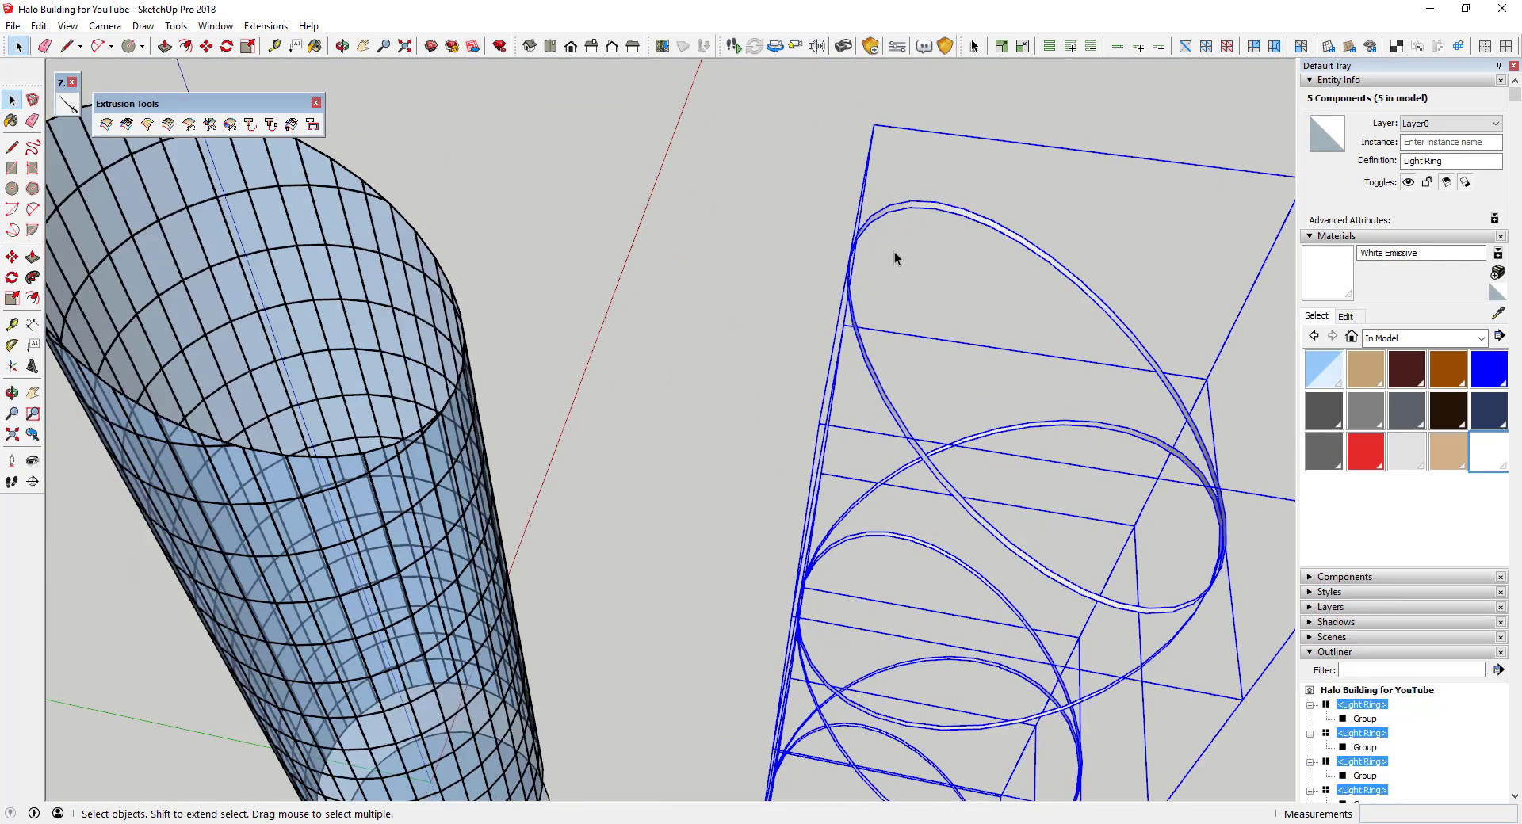
{"action": "key", "text": "m"}
{"action": "left_click", "coordinate": [850, 250]}
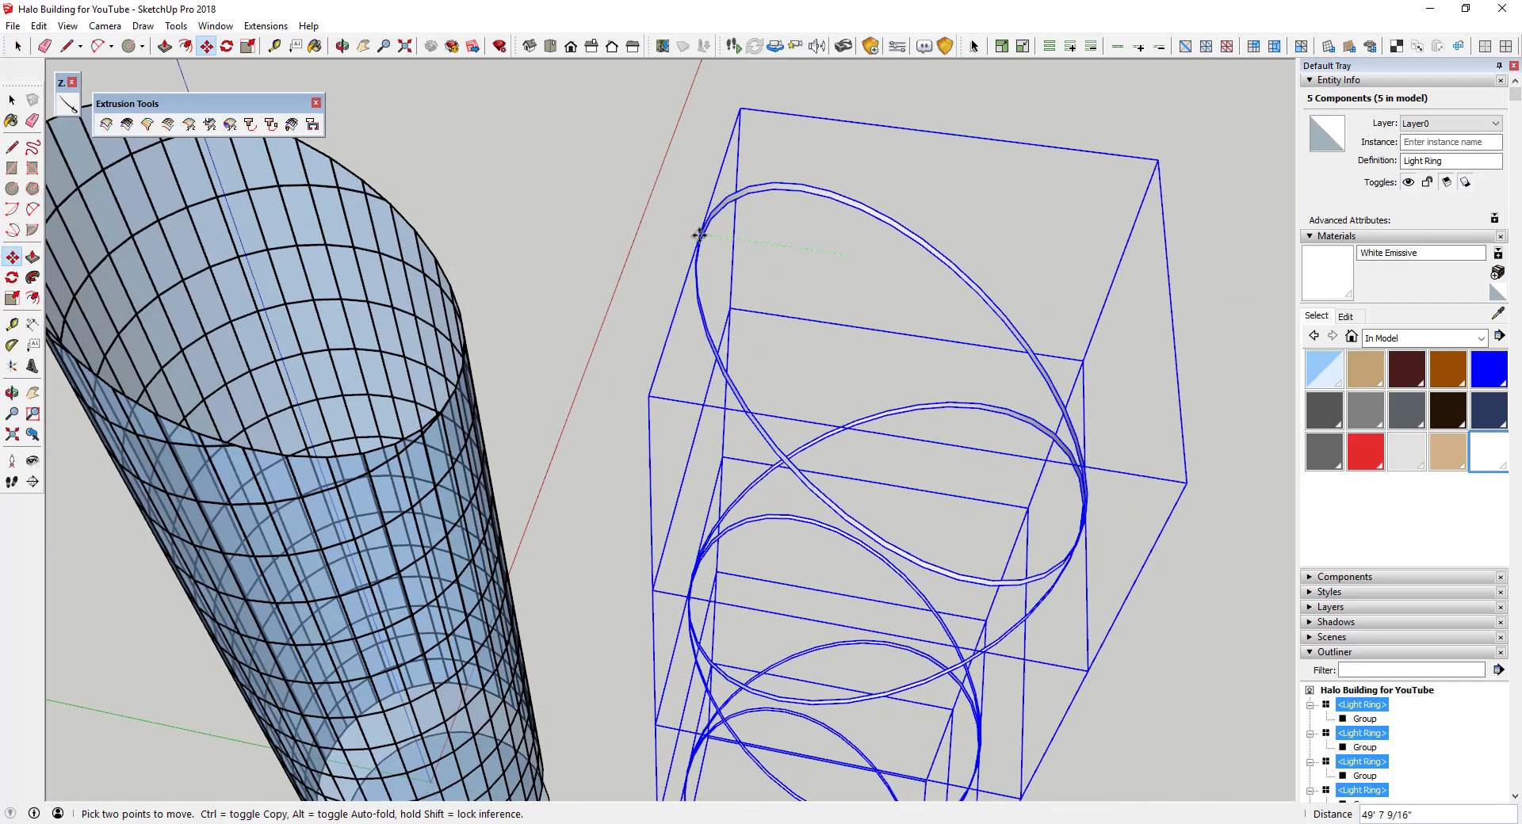
{"action": "scroll", "coordinate": [697, 222], "scroll_direction": "down", "scroll_amount": 3}
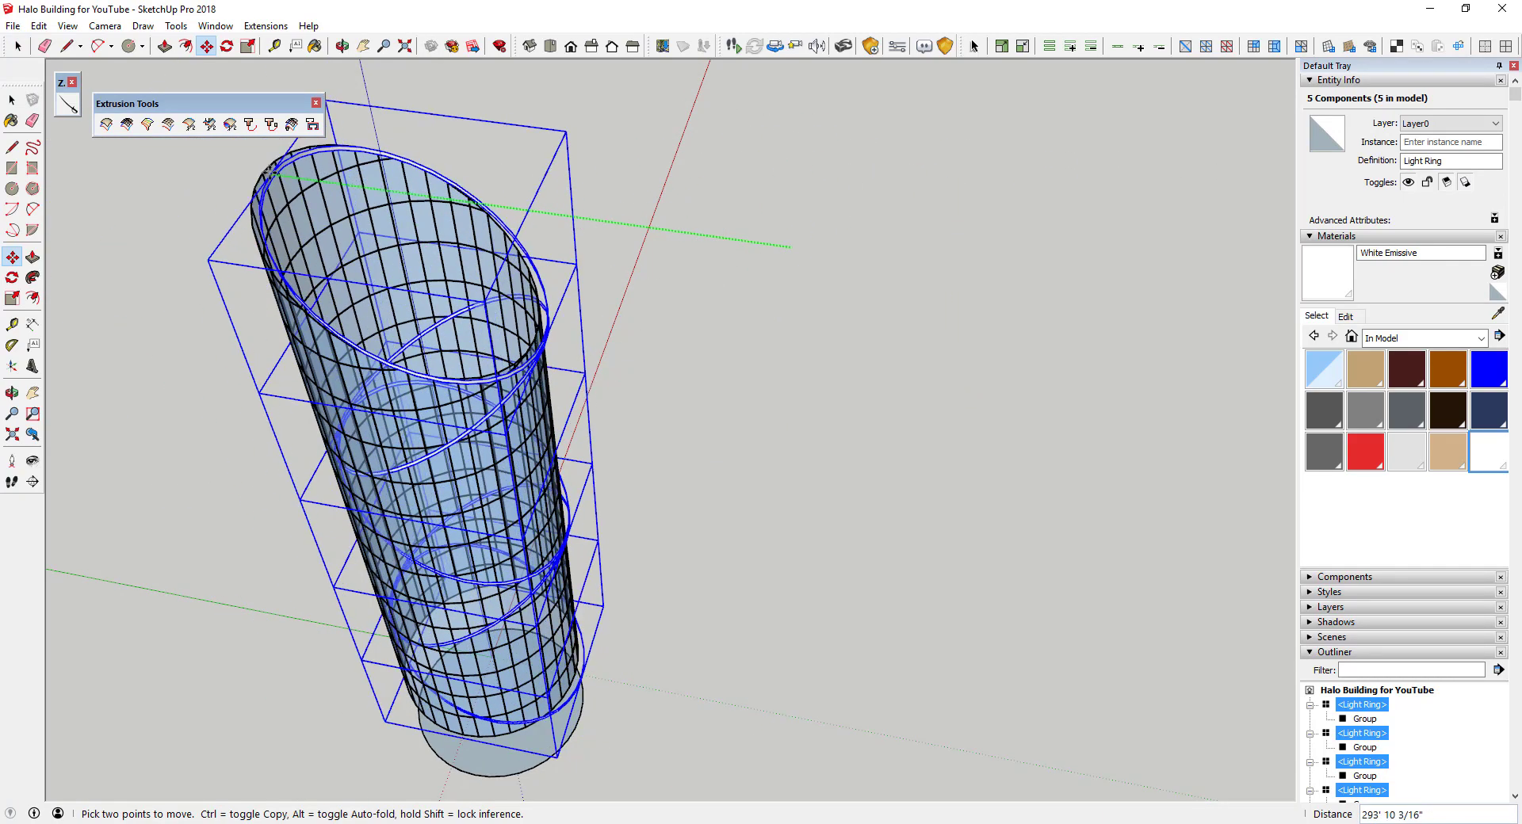
{"action": "scroll", "coordinate": [288, 160], "scroll_direction": "up", "scroll_amount": 8}
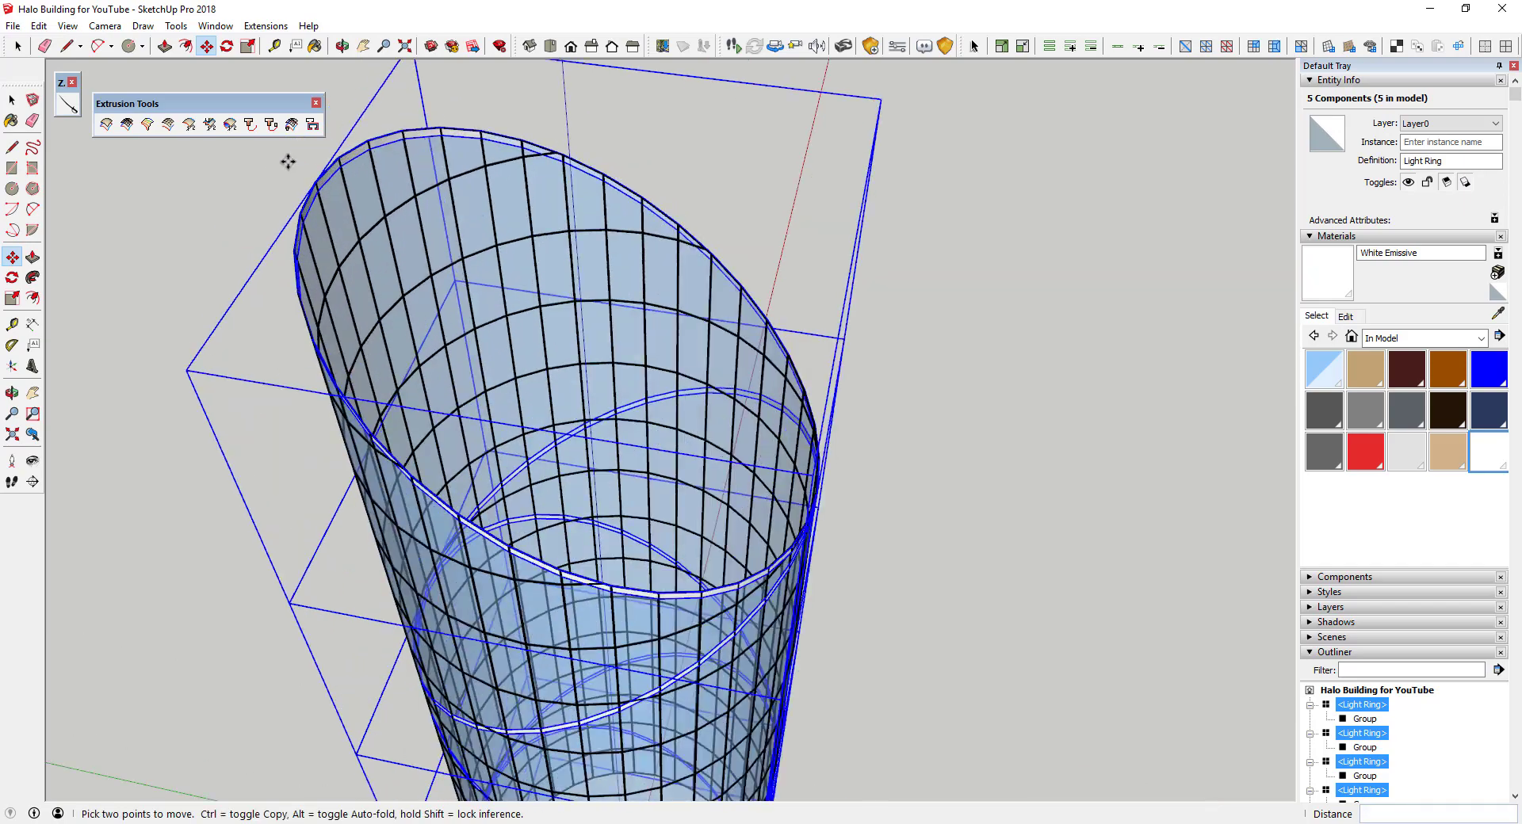
{"action": "middle_click_drag", "start_coordinate": [326, 177], "coordinate": [652, 149]}
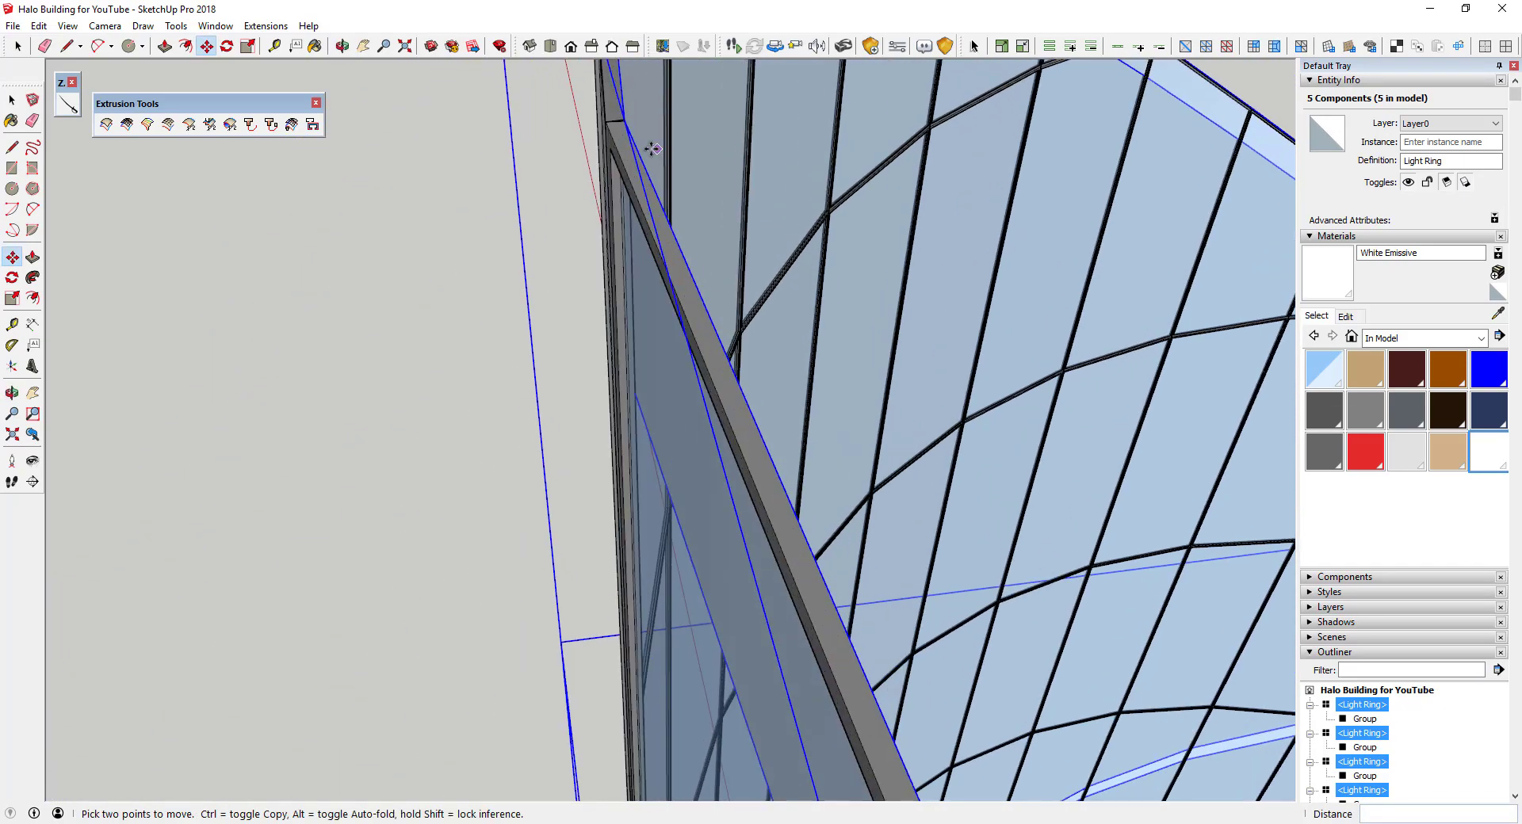
{"action": "scroll", "coordinate": [506, 140], "scroll_direction": "down", "scroll_amount": 15}
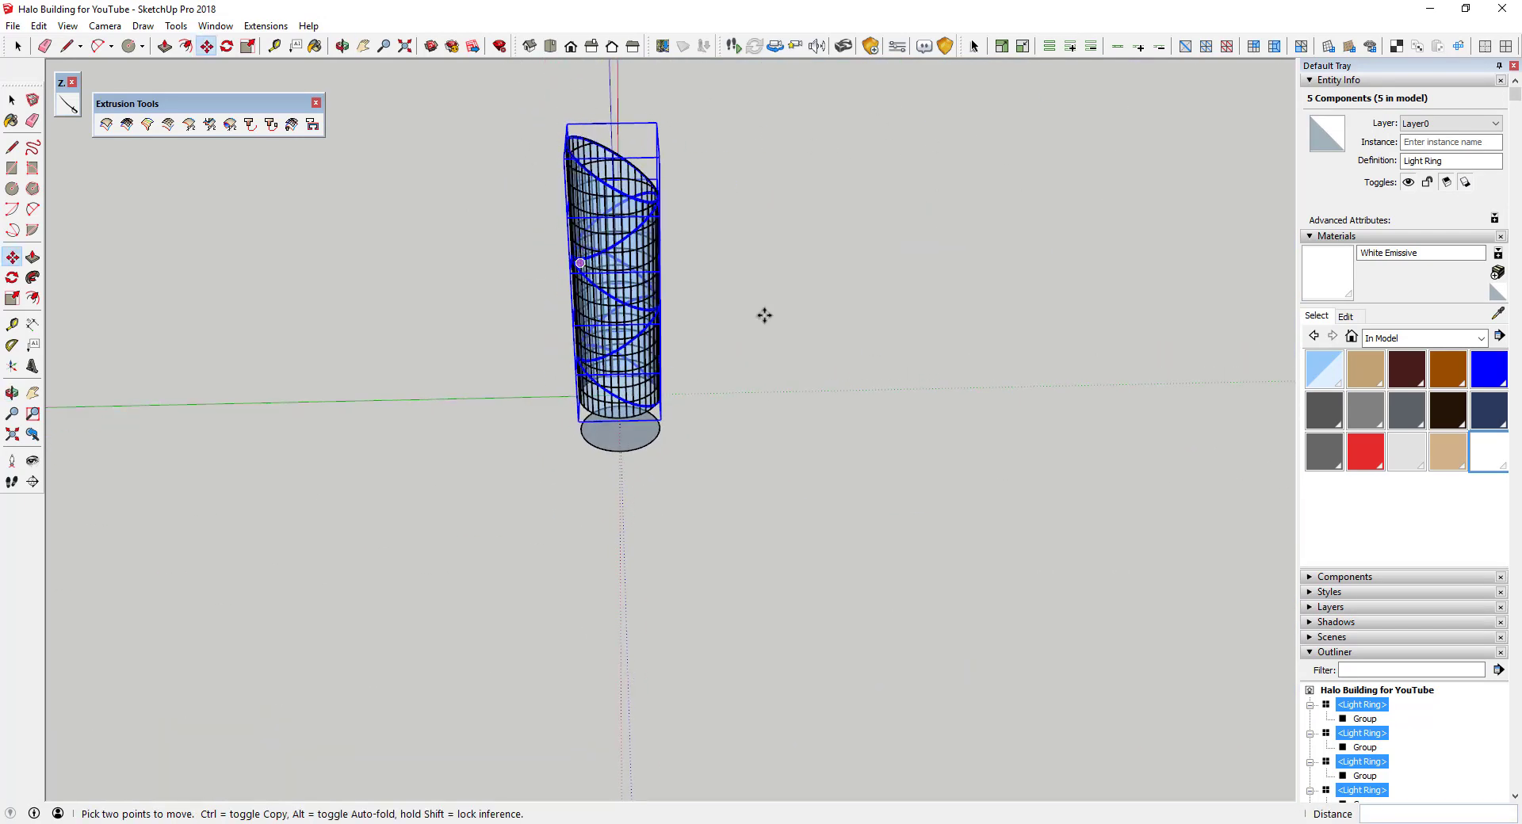
Step: Scale the lowest Light Ring slightly shorter along the blue axis so its lower end meets the tower's base
{"action": "middle_click_drag", "start_coordinate": [747, 384], "coordinate": [716, 149]}
{"action": "scroll", "coordinate": [676, 407], "scroll_direction": "up", "scroll_amount": 6}
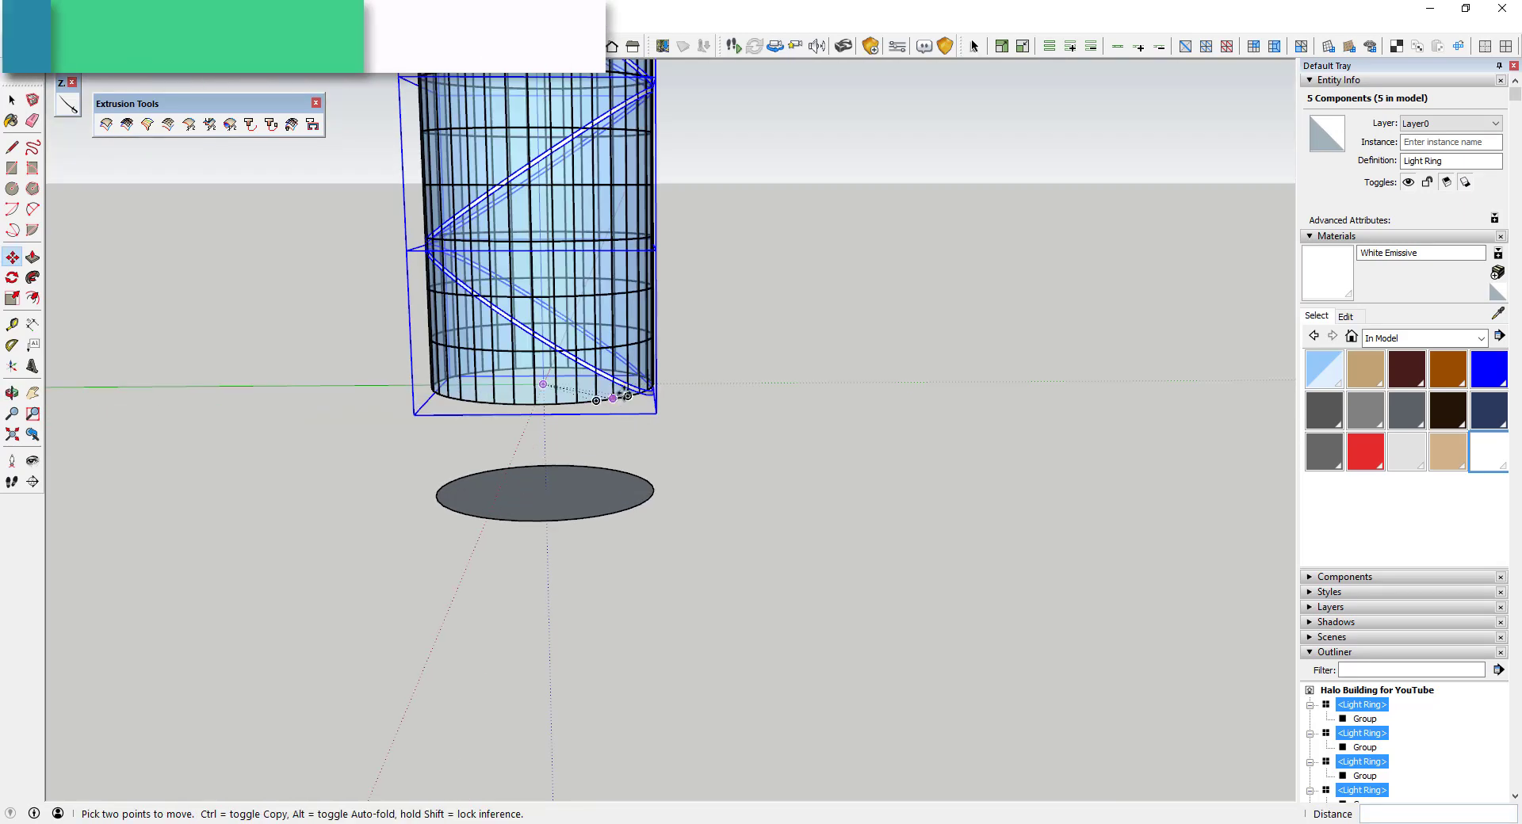
{"action": "key", "text": "space"}
{"action": "left_click", "coordinate": [525, 418]}
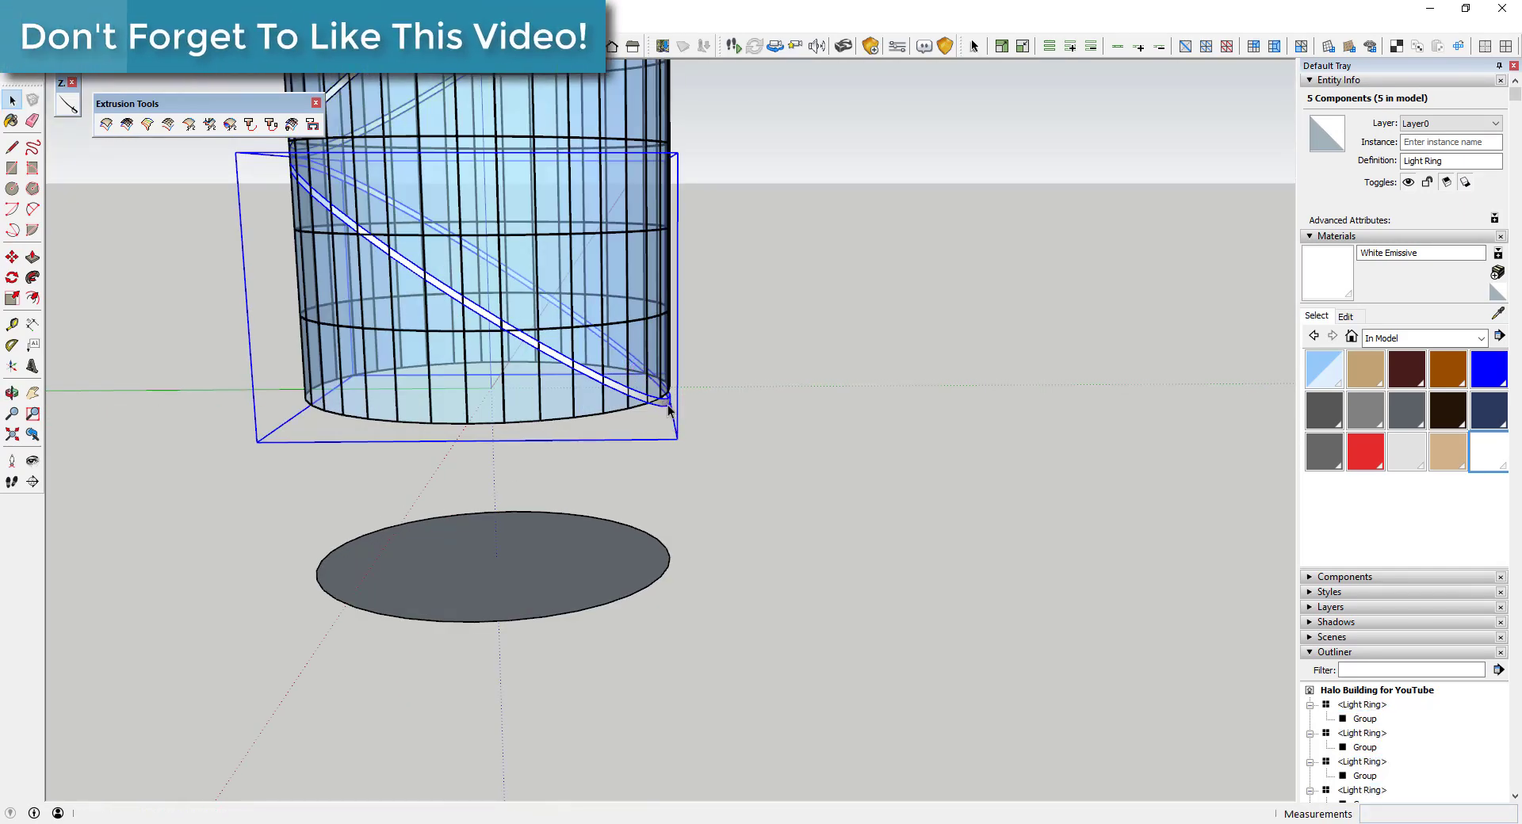
{"action": "key", "text": "s"}
{"action": "left_click_drag", "start_coordinate": [499, 401], "coordinate": [490, 384]}
{"action": "key", "text": "space"}
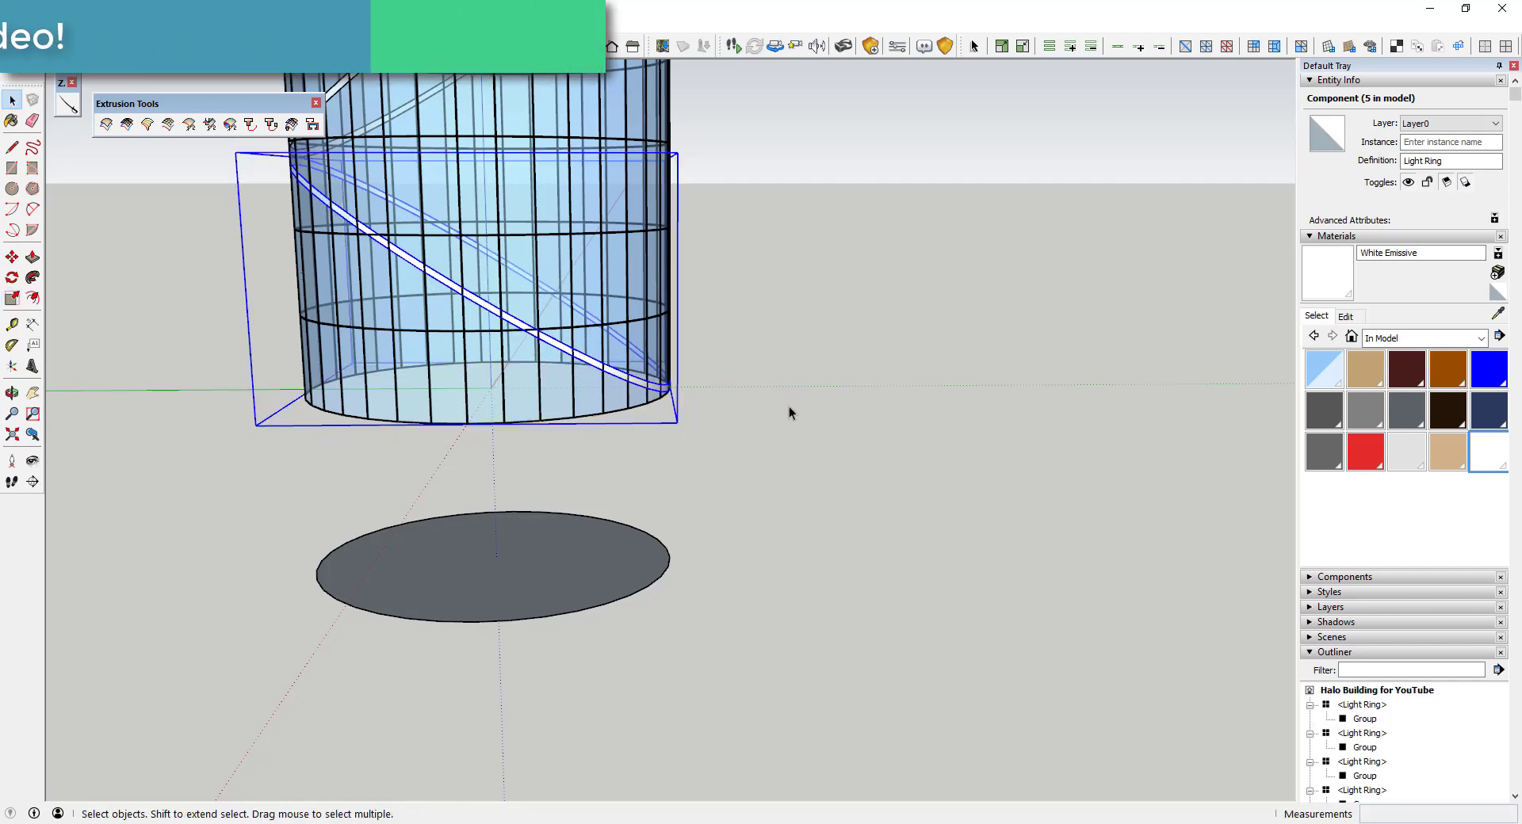
{"action": "scroll", "coordinate": [793, 402], "scroll_direction": "down", "scroll_amount": 3}
{"action": "scroll", "coordinate": [792, 401], "scroll_direction": "down", "scroll_amount": 2}
{"action": "left_click", "coordinate": [615, 366]}
Step: Move the loose disk group 75' straight up so it closes the base of the tower
{"action": "middle_click_drag", "start_coordinate": [615, 366], "coordinate": [781, 255]}
{"action": "key", "text": "o"}
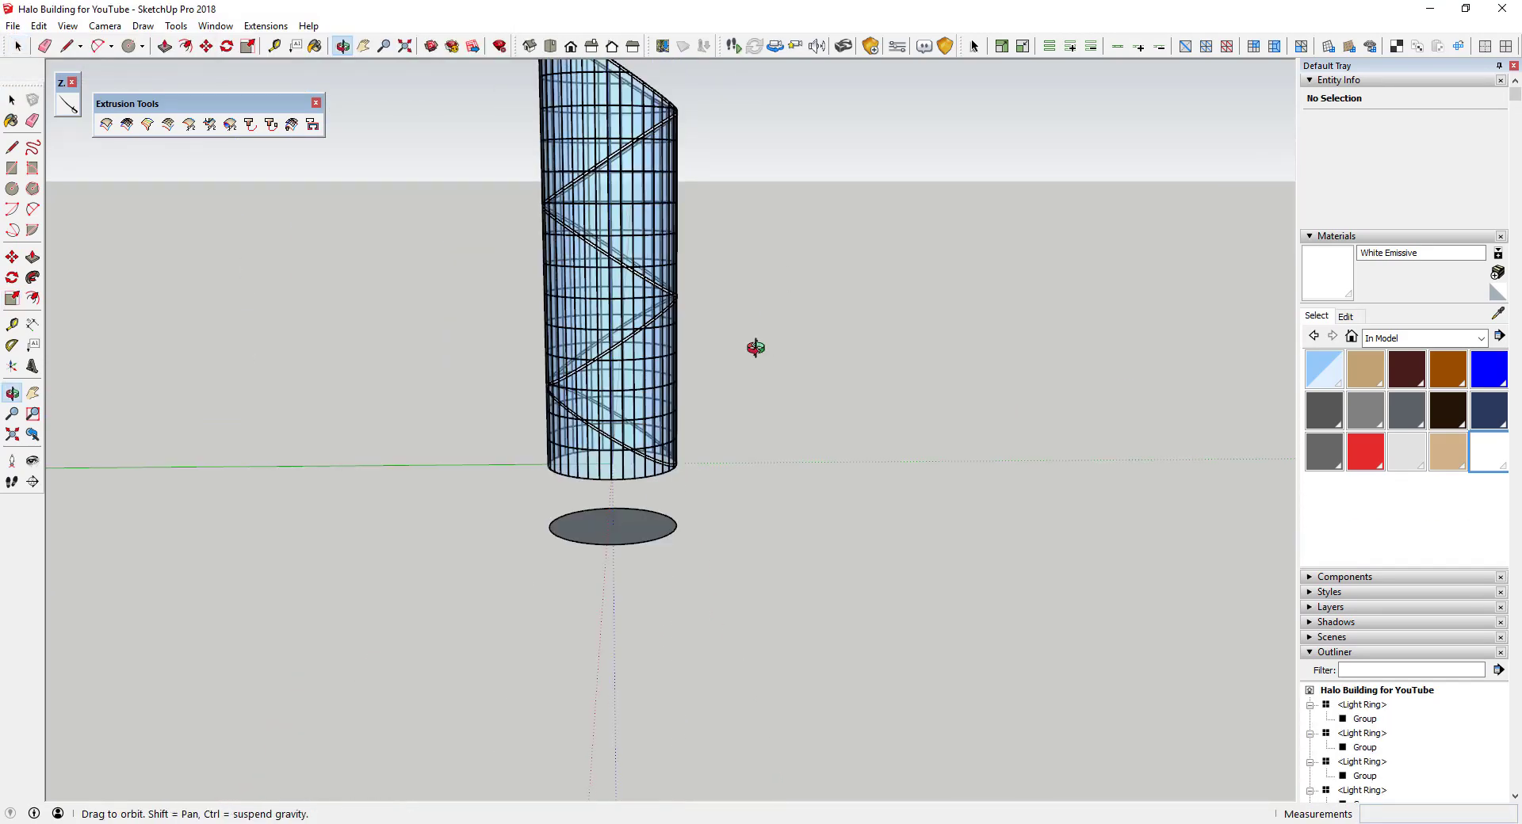
{"action": "left_click_drag", "start_coordinate": [727, 420], "coordinate": [610, 589]}
{"action": "key", "text": "space"}
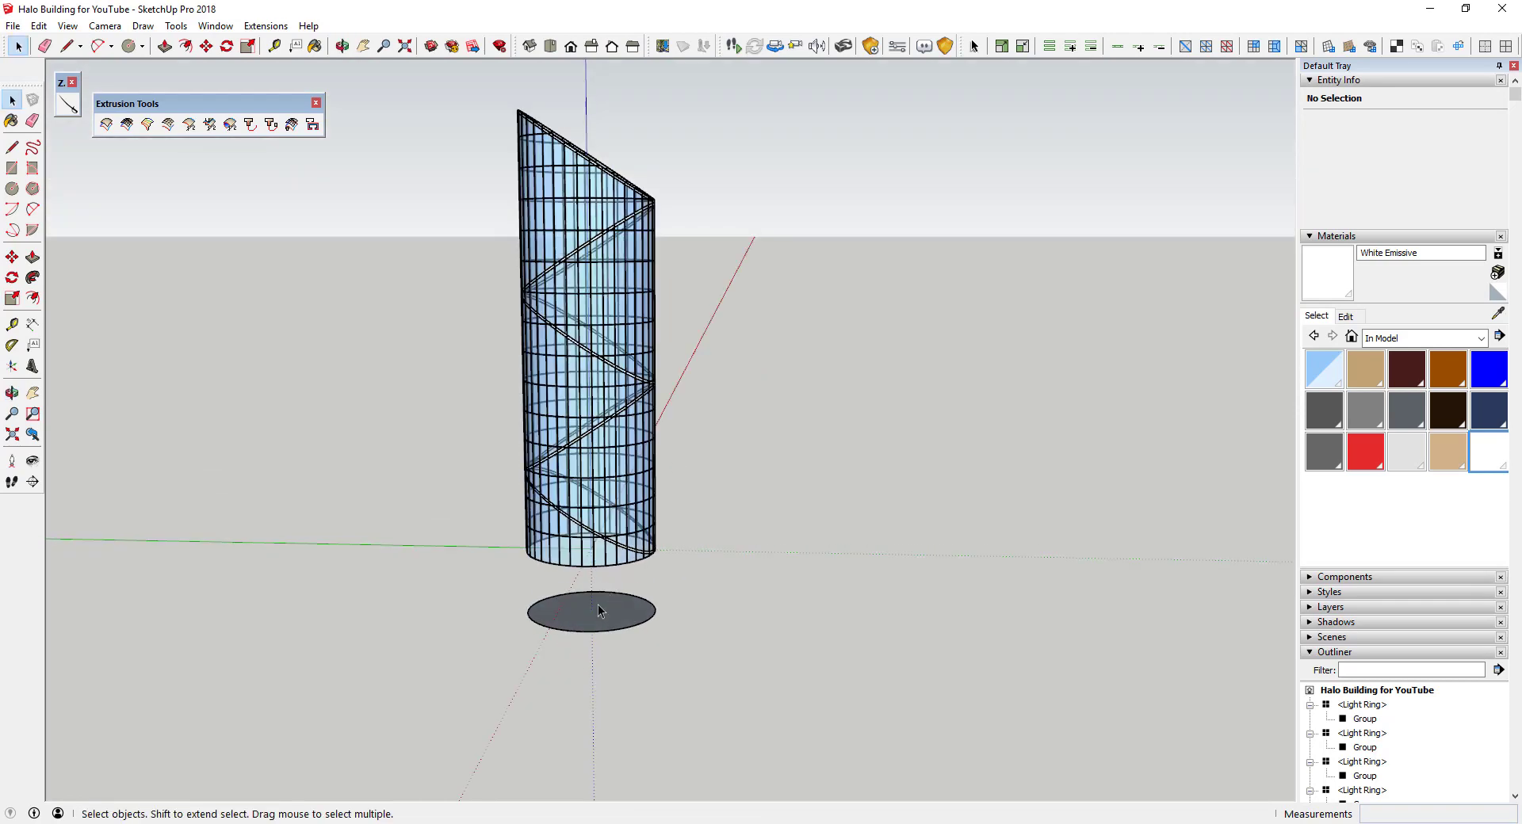
{"action": "left_click", "coordinate": [598, 615]}
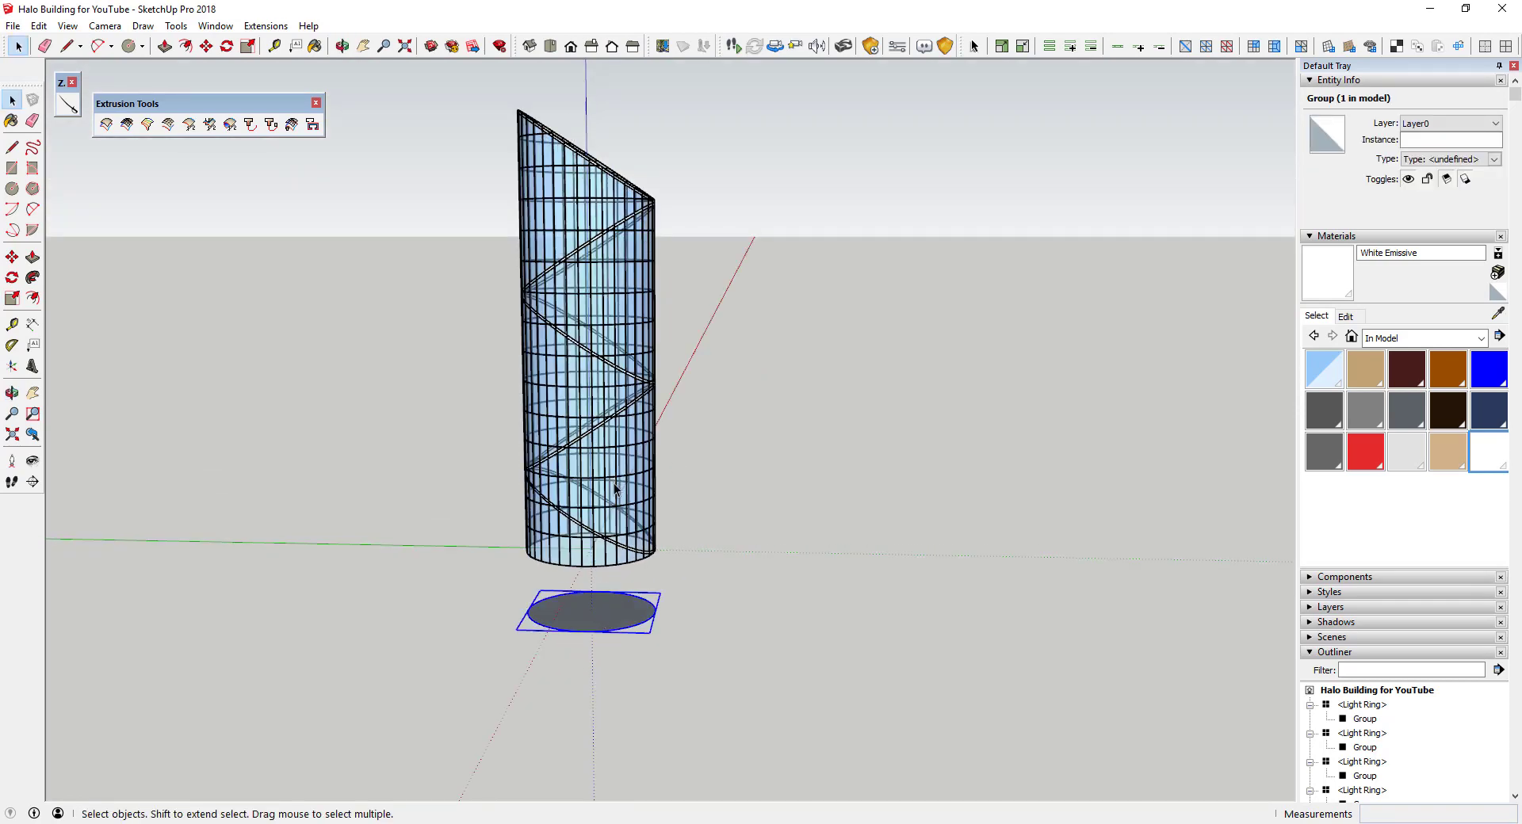
{"action": "middle_click_drag", "start_coordinate": [615, 488], "coordinate": [617, 681]}
{"action": "key", "text": "m"}
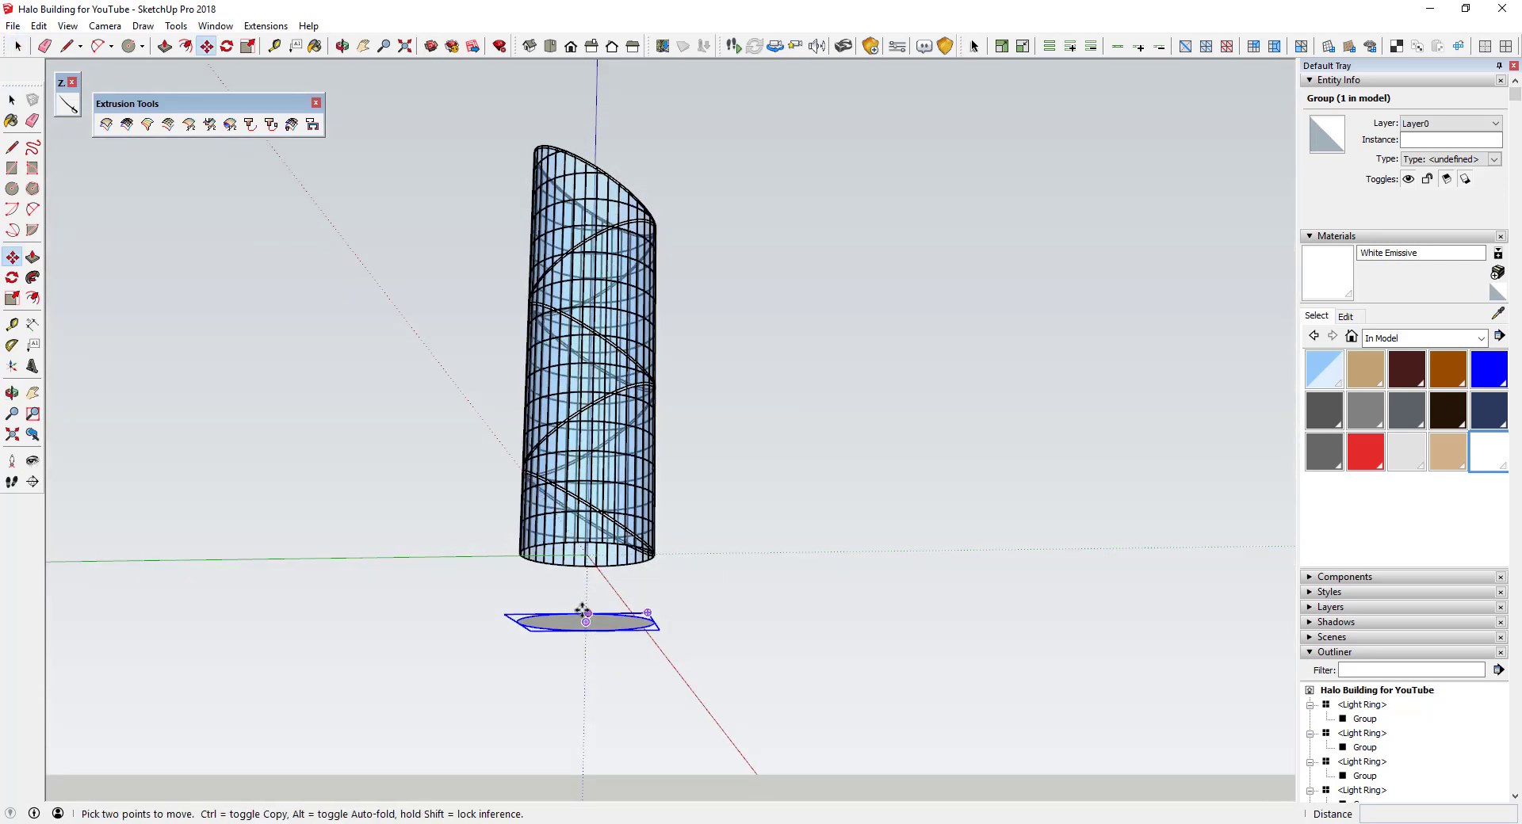
{"action": "left_click", "coordinate": [583, 612]}
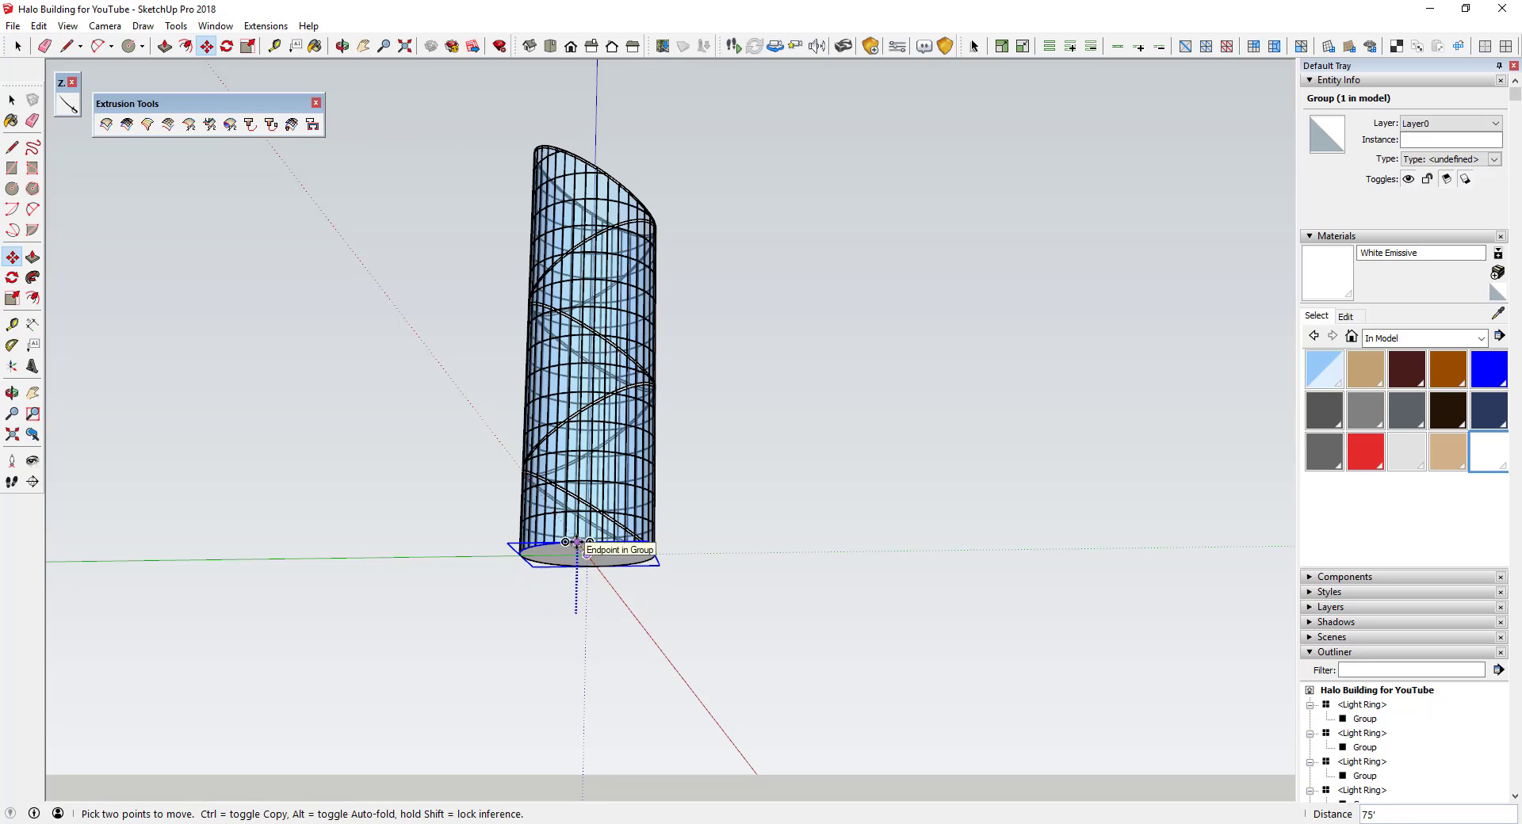
{"action": "left_click", "coordinate": [577, 542]}
{"action": "key", "text": "space"}
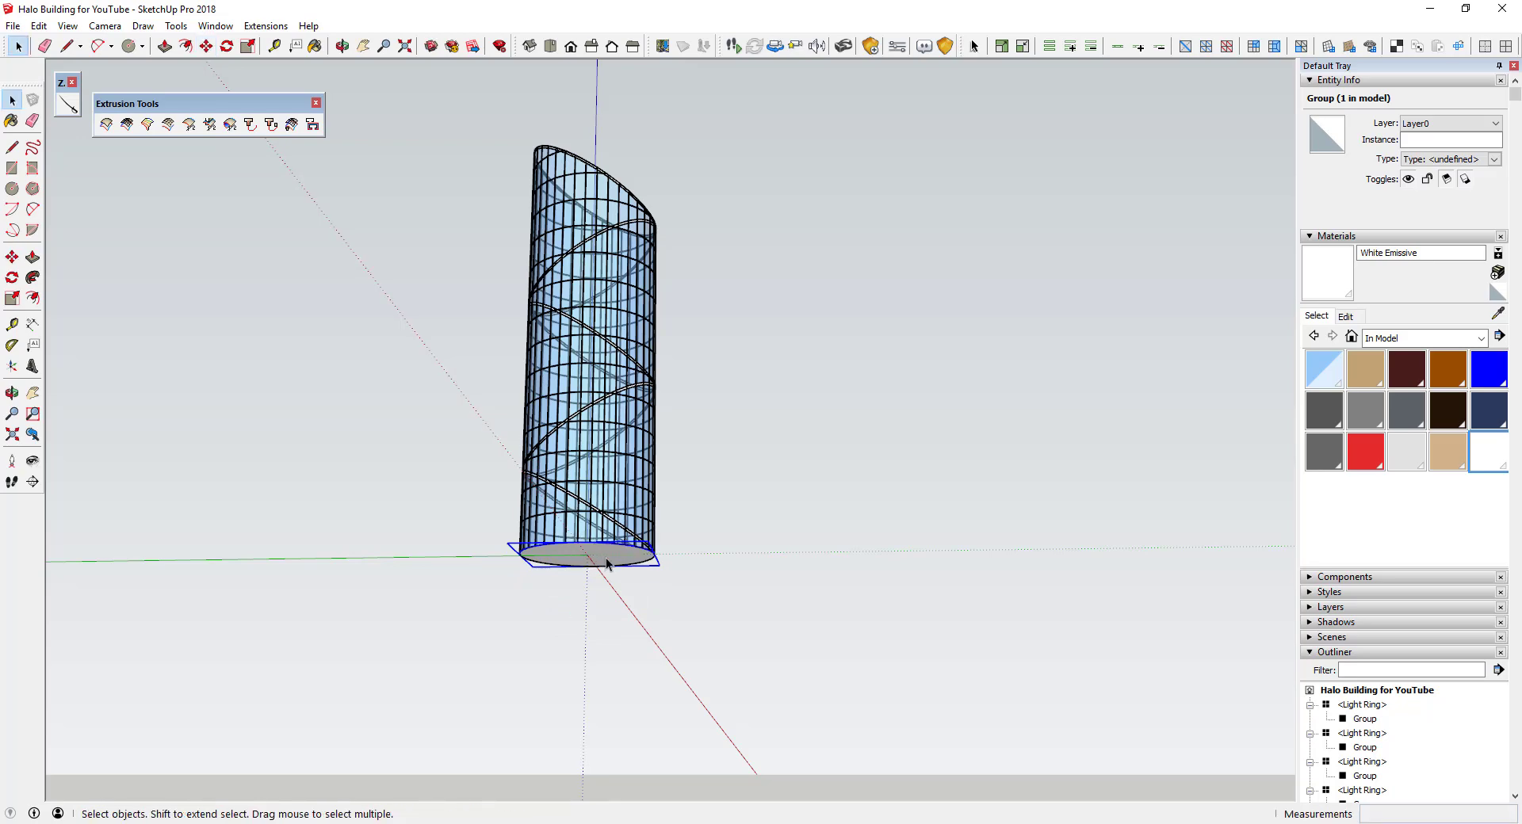
Step: Open the base disk group for editing and offset its circular edge outward to add a narrow rim around it
{"action": "double_click", "coordinate": [610, 563]}
{"action": "scroll", "coordinate": [610, 563], "scroll_direction": "up", "scroll_amount": 5}
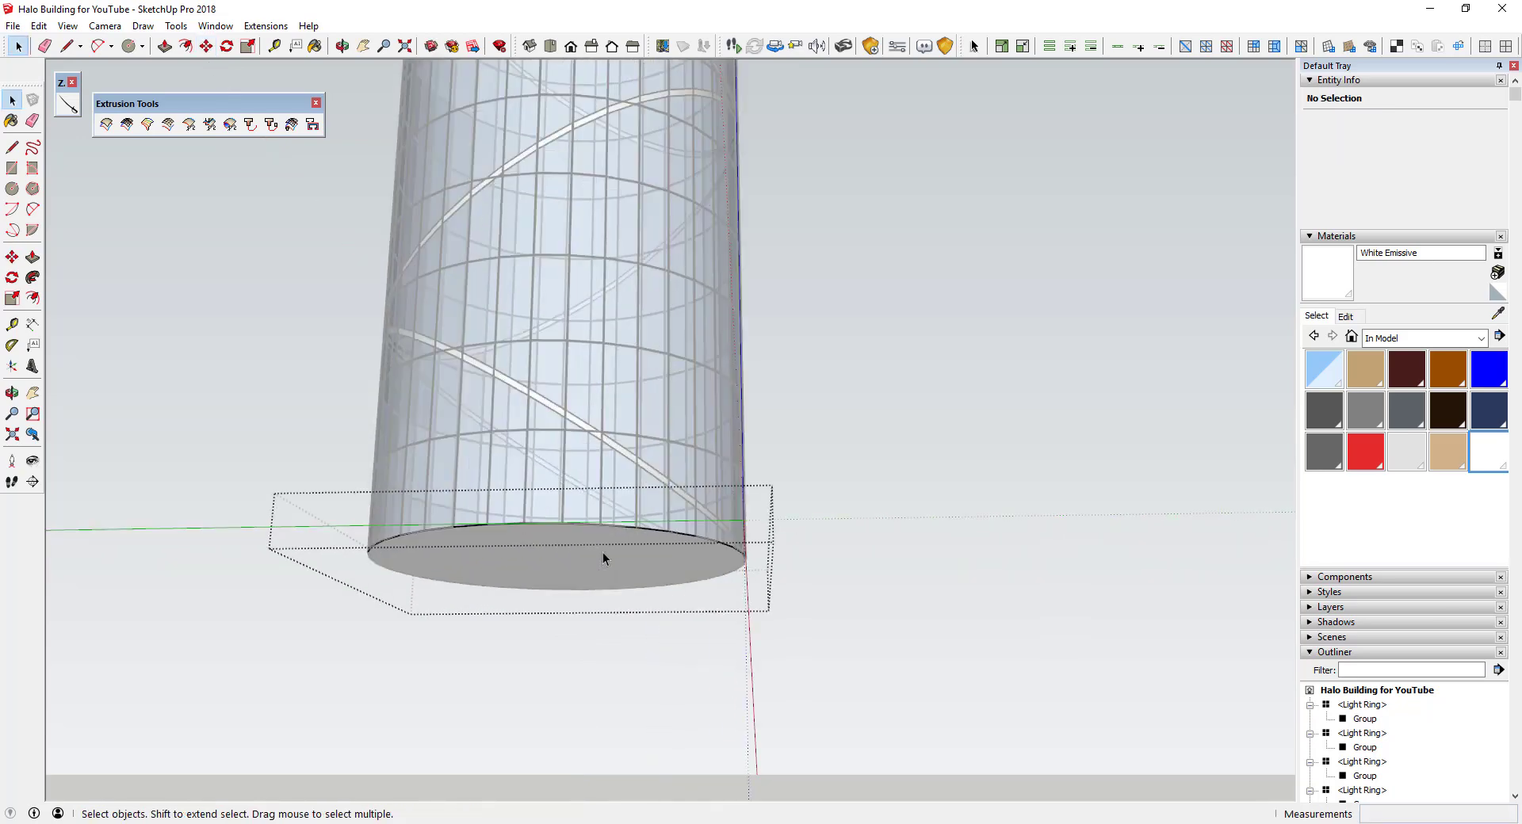
{"action": "left_click", "coordinate": [602, 558]}
{"action": "key", "text": "f"}
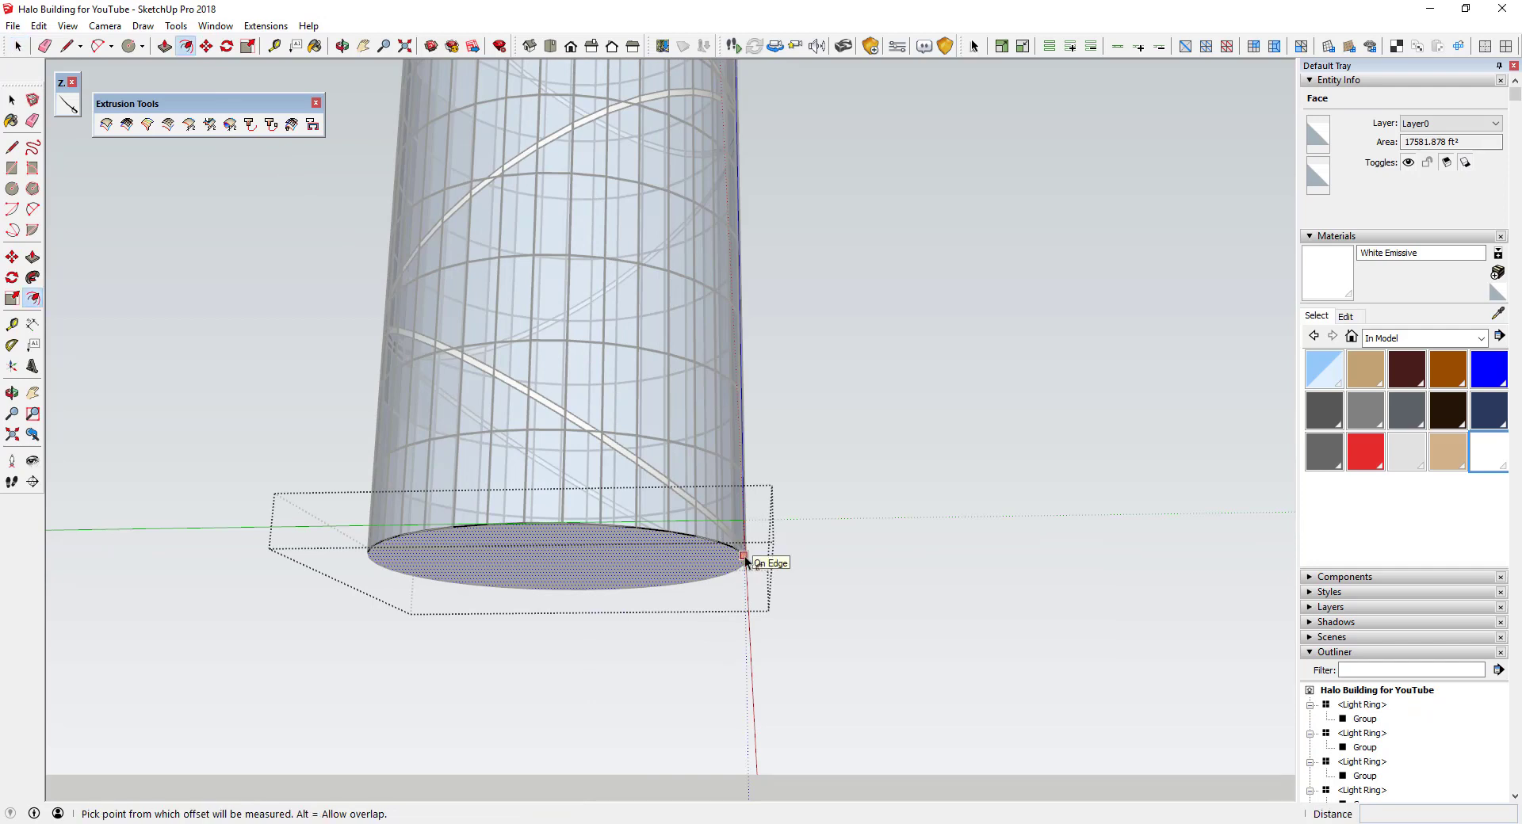
{"action": "left_click", "coordinate": [744, 557]}
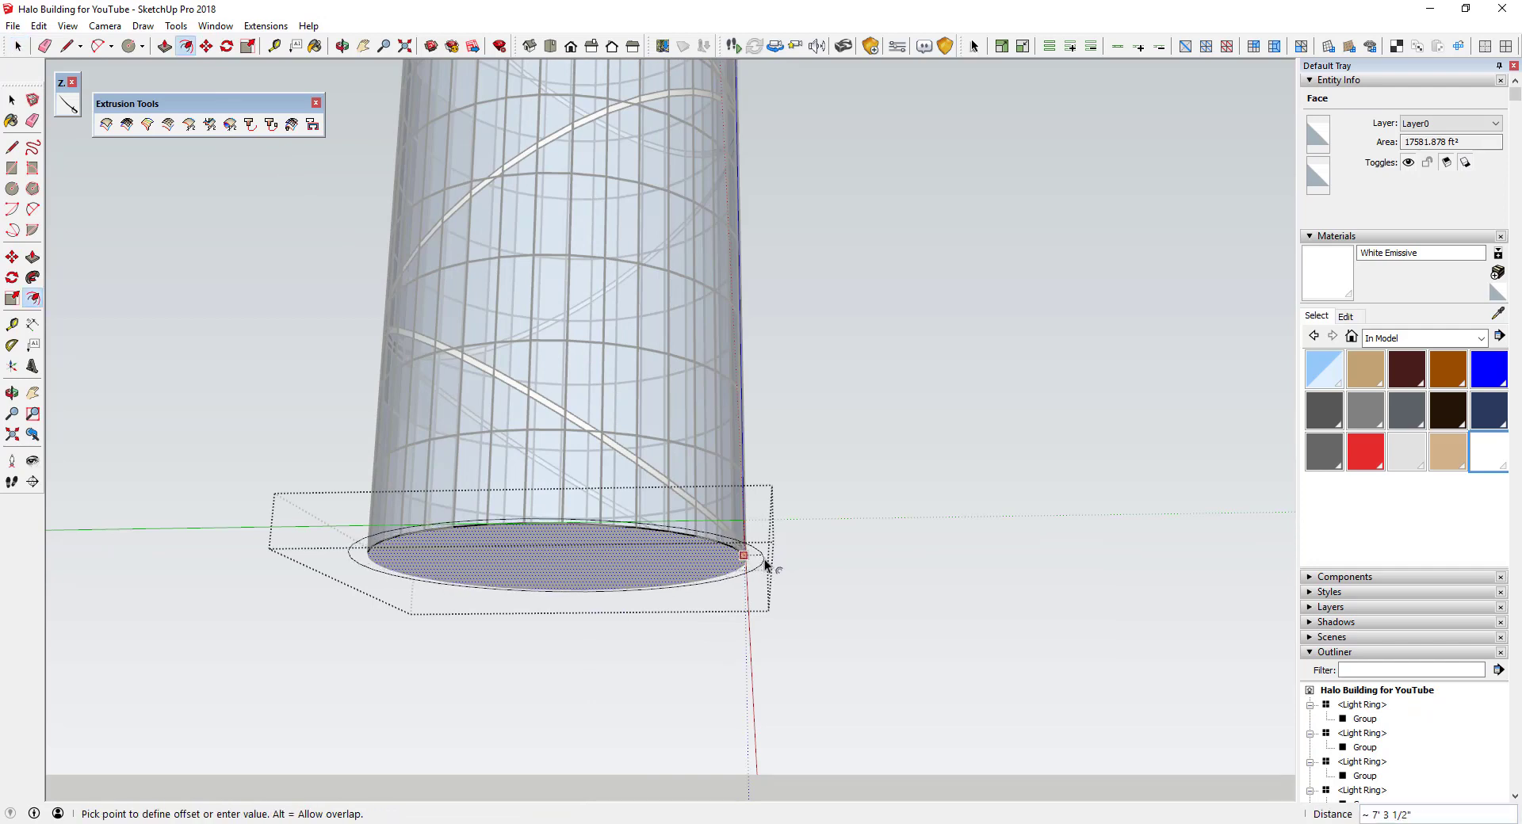
{"action": "left_click", "coordinate": [770, 560]}
{"action": "key", "text": "space"}
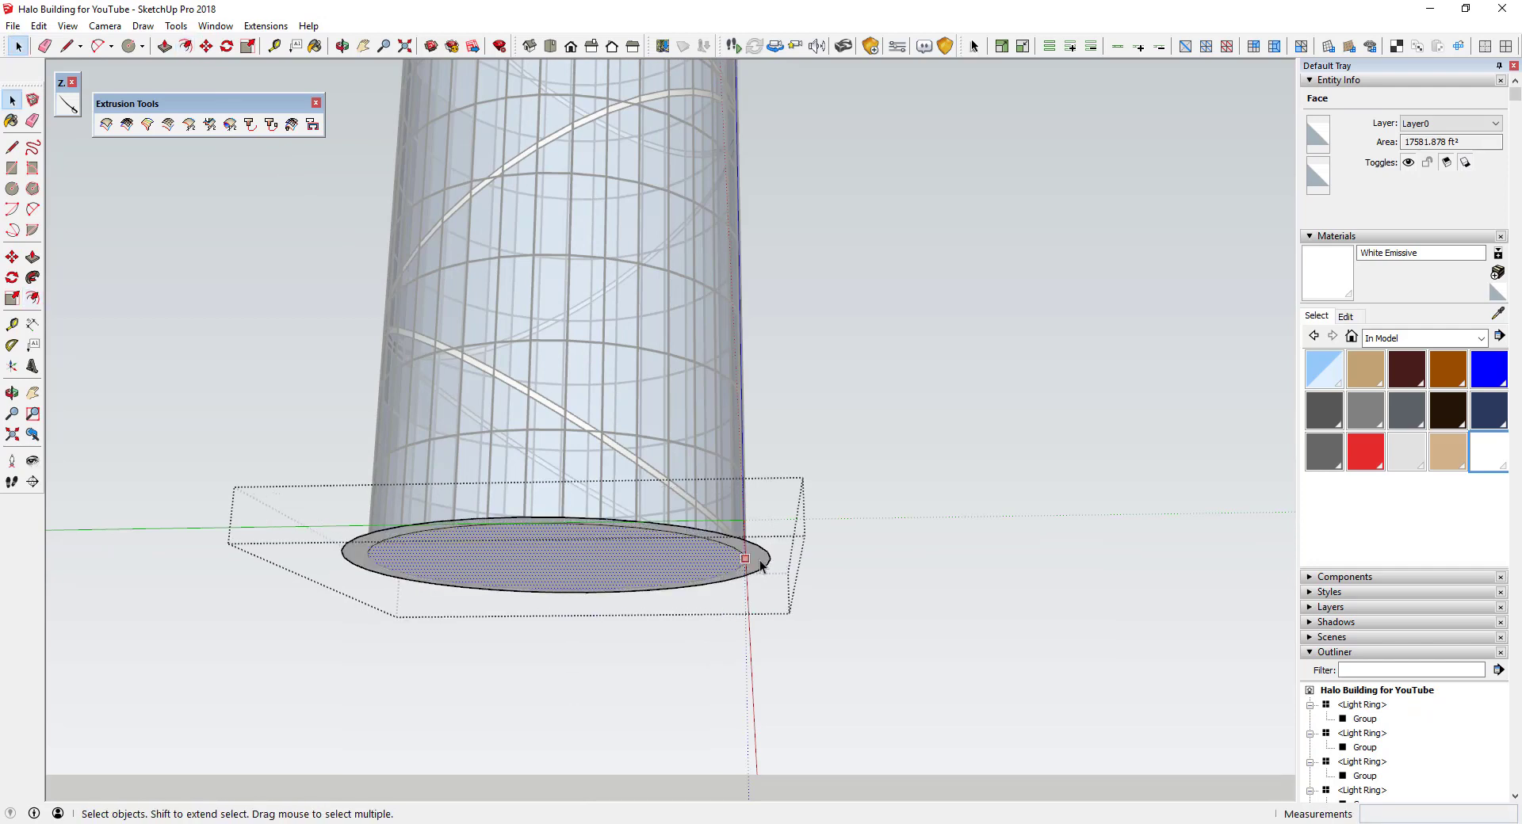
{"action": "key", "text": "p"}
{"action": "left_click", "coordinate": [754, 558]}
{"action": "key", "text": "space"}
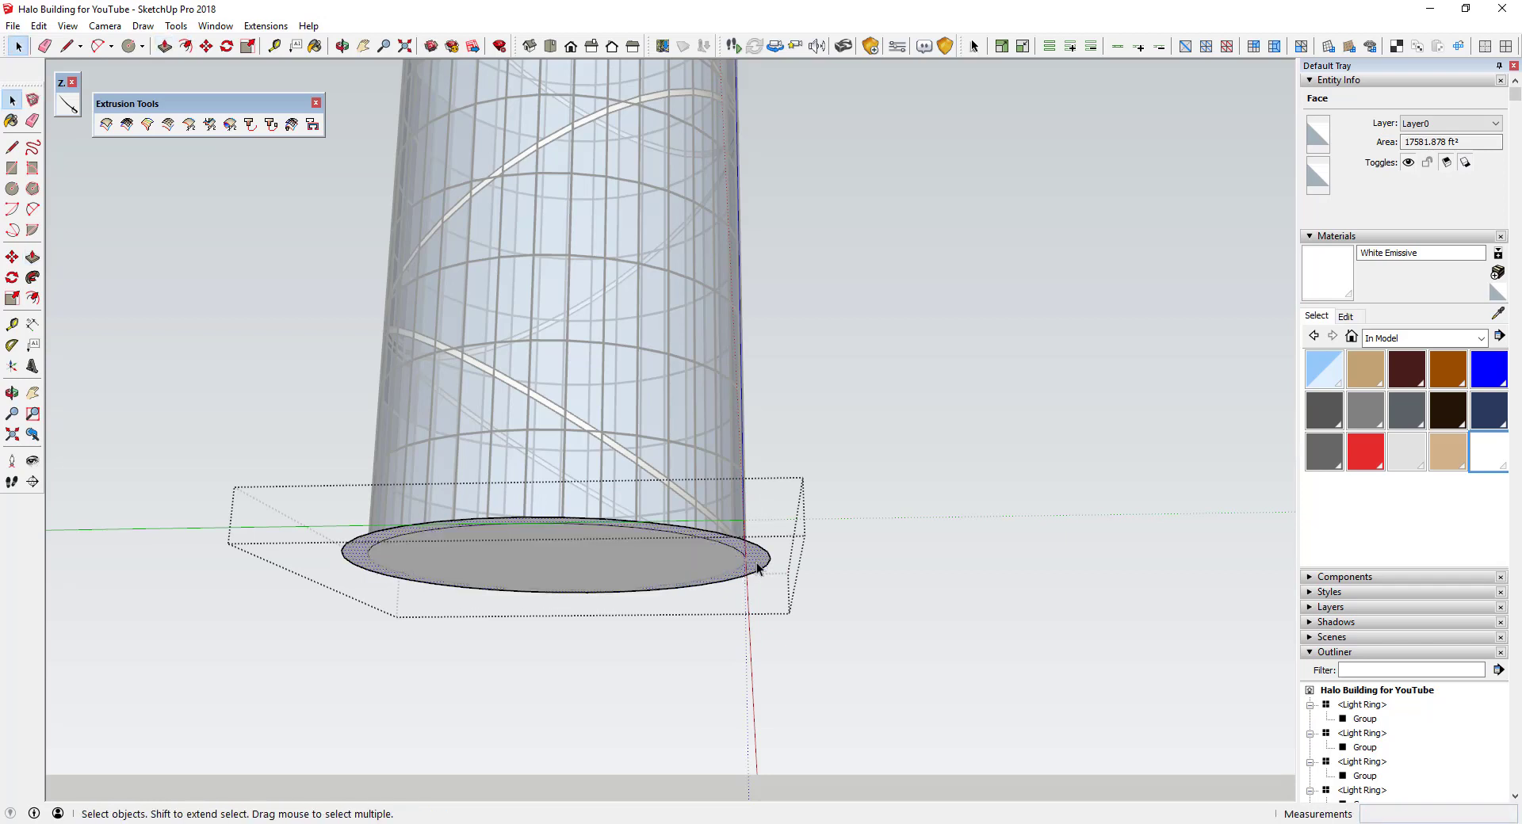
Step: Erase the inner circle edge inside the base disk group so the disk and its rim become one face
{"action": "key", "text": "e"}
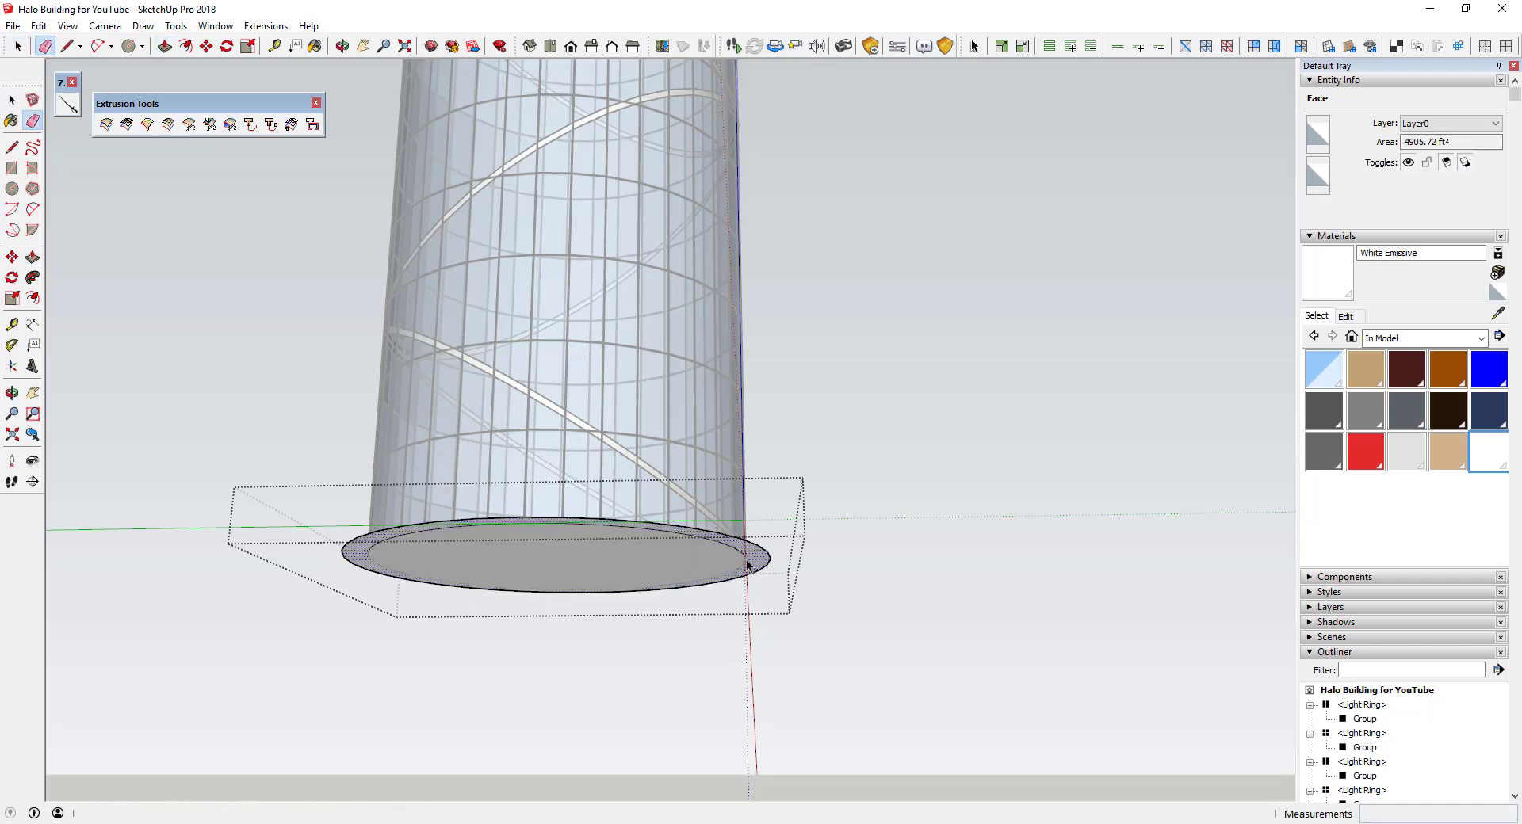
{"action": "left_click", "coordinate": [747, 556]}
{"action": "key", "text": "space"}
Step: Push/Pull the widened disk face downward about 125' to form a solid cylindrical base beneath the glass tower
{"action": "key", "text": "p"}
{"action": "left_click", "coordinate": [757, 561]}
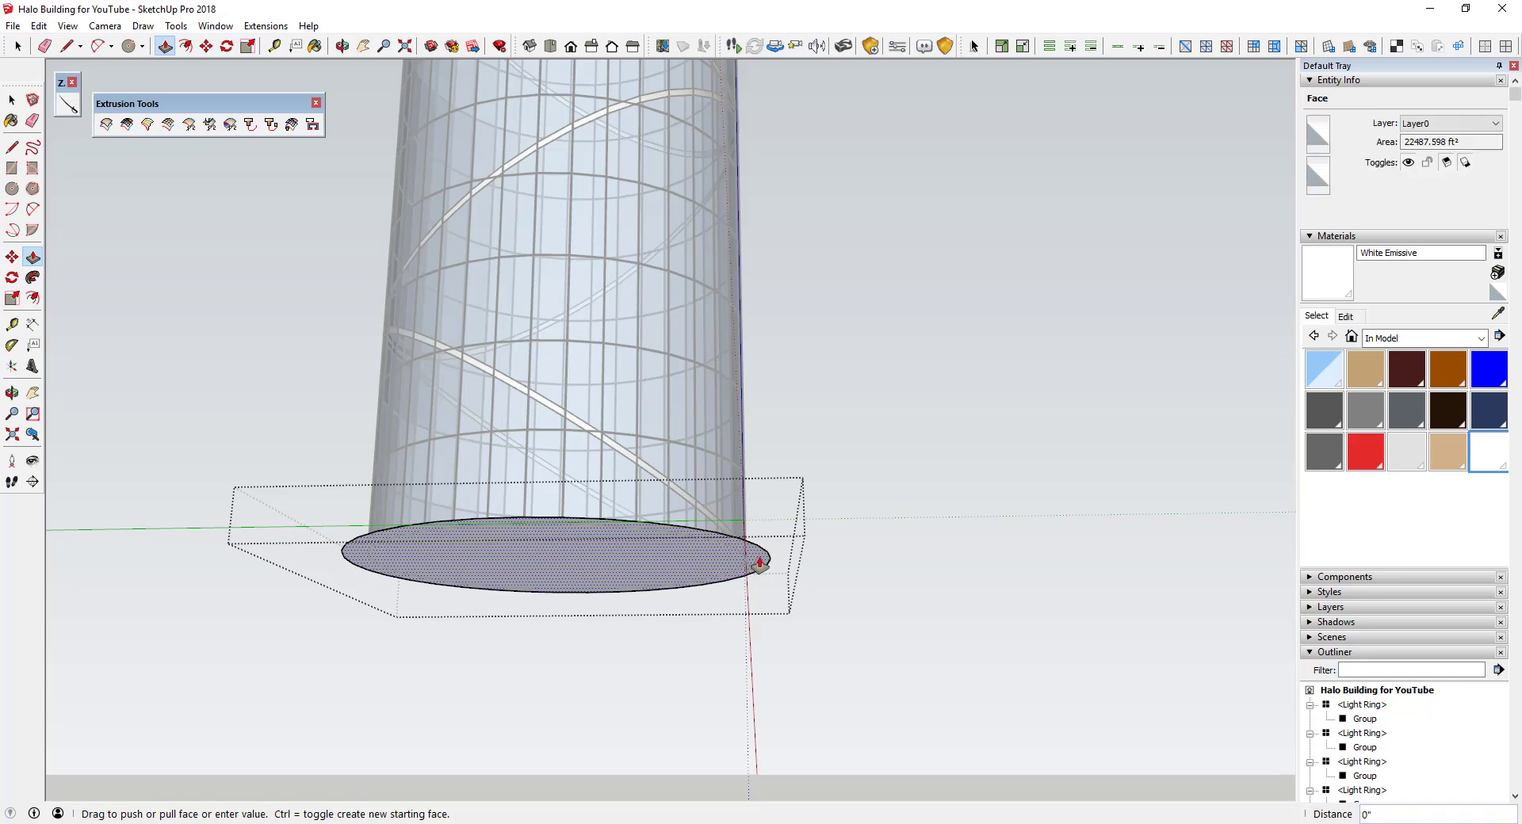
{"action": "scroll", "coordinate": [758, 564], "scroll_direction": "down", "scroll_amount": 3}
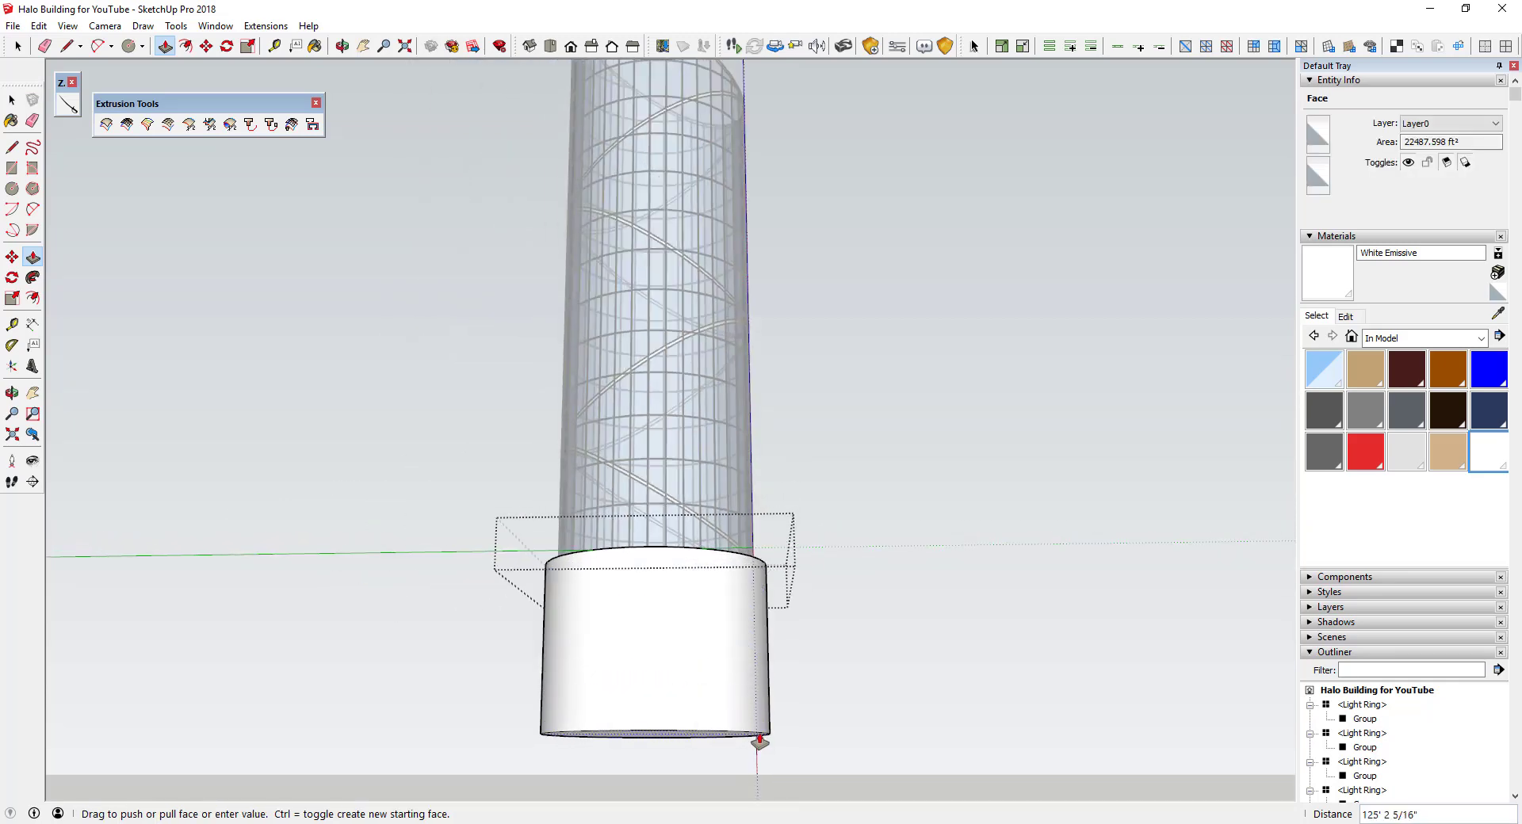
{"action": "left_click", "coordinate": [757, 729]}
{"action": "middle_click_drag", "start_coordinate": [757, 729], "coordinate": [754, 689]}
{"action": "key", "text": "space"}
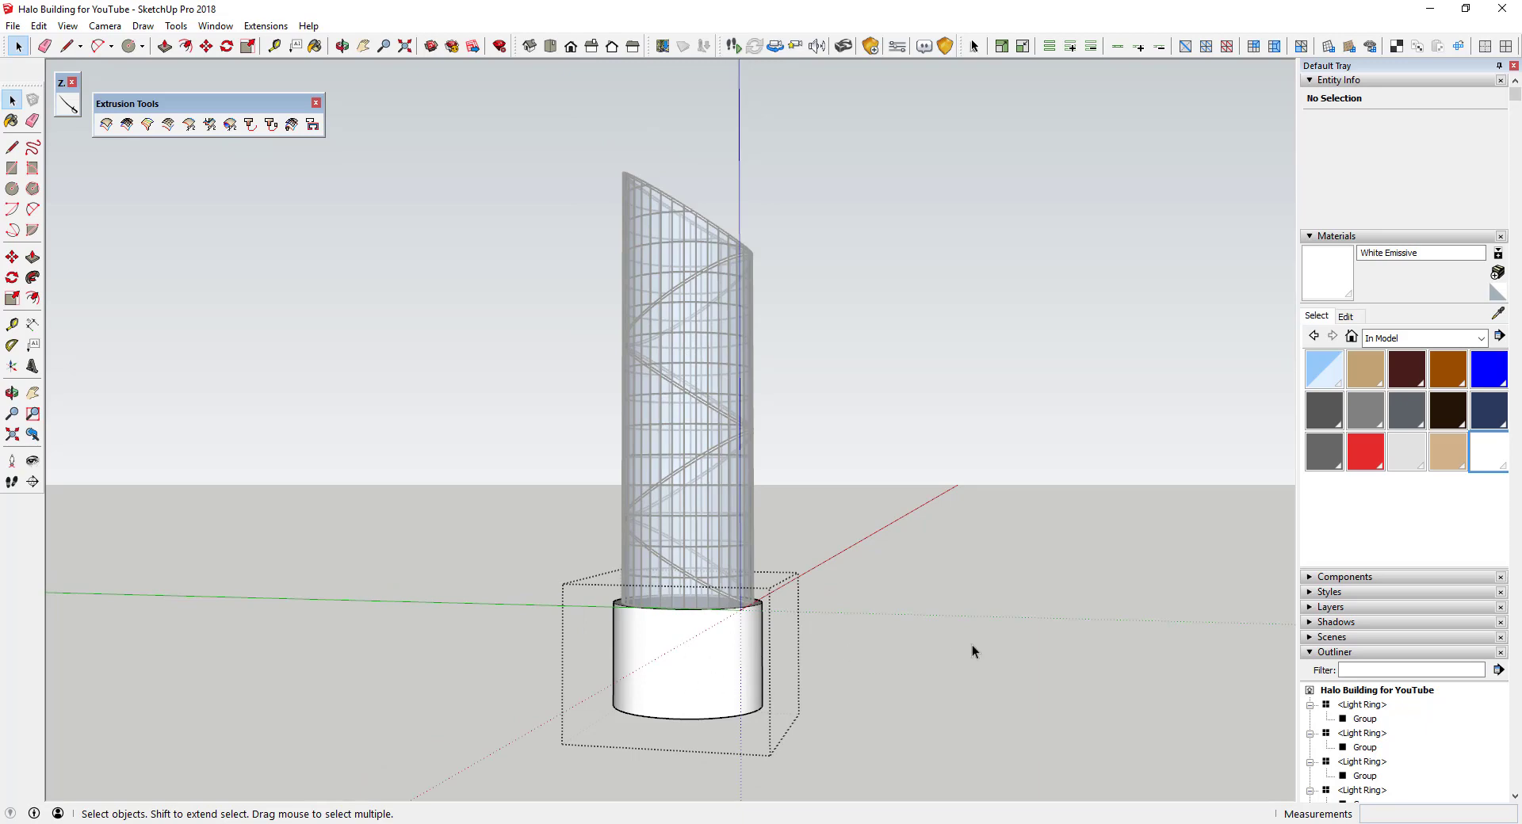
Step: Switch to the Enscape render of the tower and shift the time of day from daylight to dusk
{"action": "scroll", "coordinate": [972, 644], "scroll_direction": "up", "scroll_amount": 3}
{"action": "scroll", "coordinate": [896, 638], "scroll_direction": "up", "scroll_amount": 2}
{"action": "middle_click_drag", "start_coordinate": [883, 587], "coordinate": [754, 419], "text": "shift"}
{"action": "scroll", "coordinate": [864, 299], "scroll_direction": "down", "scroll_amount": 2}
{"action": "scroll", "coordinate": [655, 415], "scroll_direction": "up", "scroll_amount": 2}
{"action": "scroll", "coordinate": [696, 417], "scroll_direction": "up", "scroll_amount": 2}
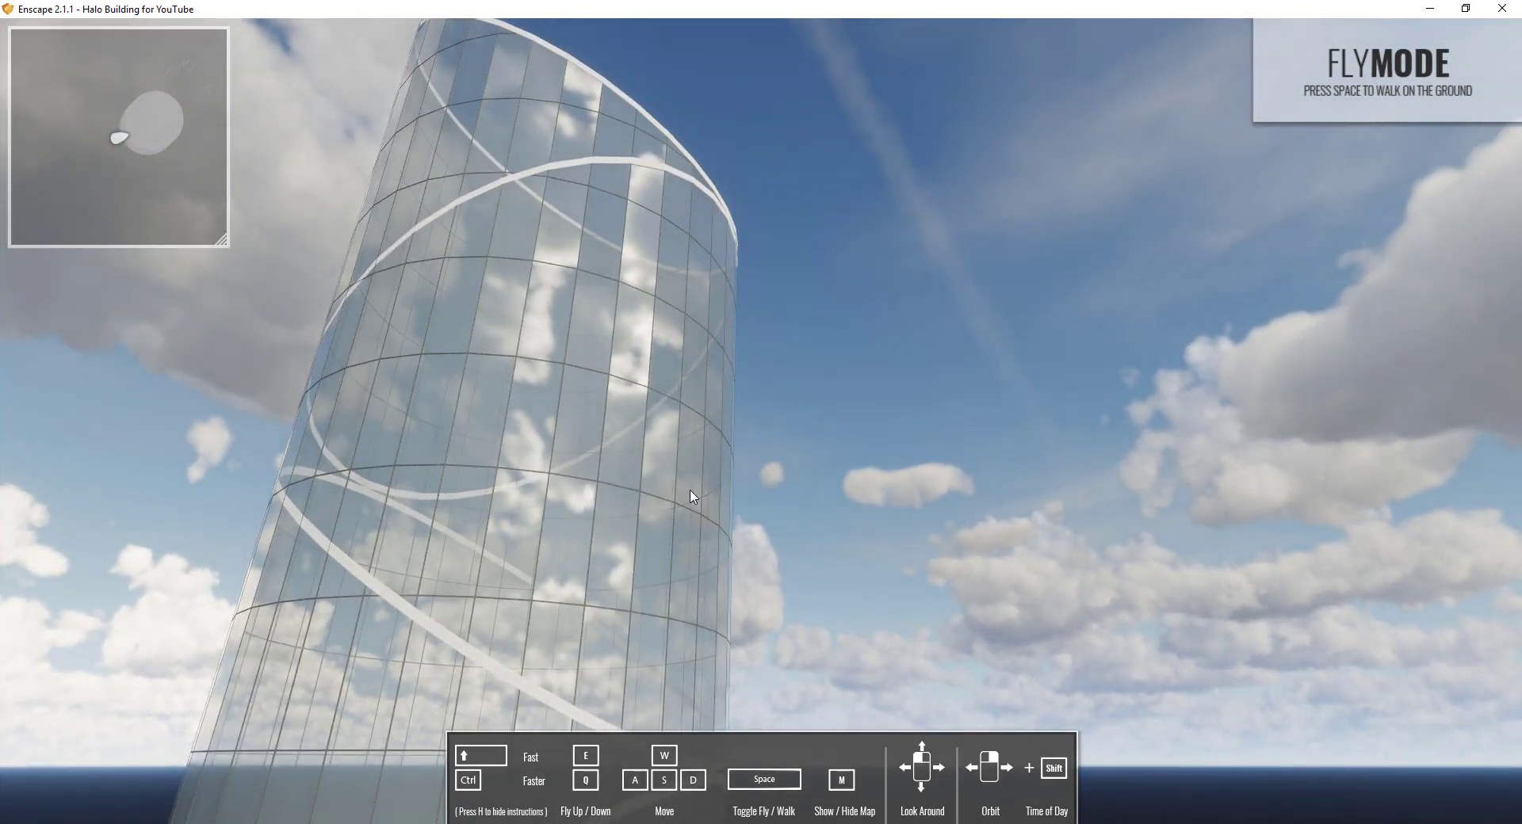
{"action": "right_click_drag", "start_coordinate": [622, 491], "coordinate": [935, 492], "text": "shift"}
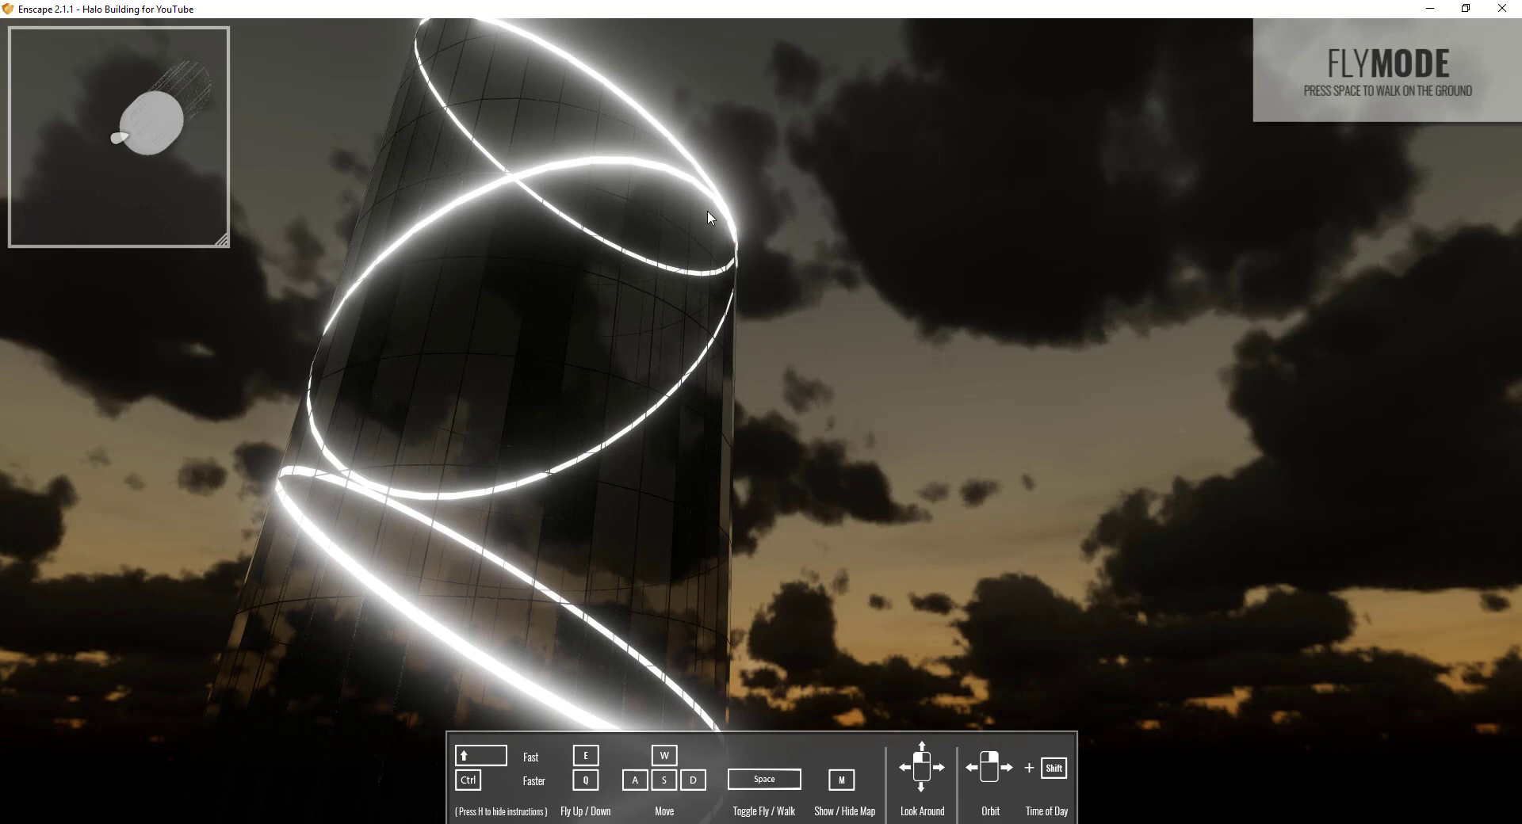
Step: Examine the glowing Light Rings and glass reflections on the upper tower against the dusk sky in the Enscape render
{"action": "mouse_move", "coordinate": [747, 488]}
{"action": "right_mouse_down"}
{"action": "mouse_move", "coordinate": [816, 428]}
{"action": "mouse_move", "coordinate": [832, 475]}
{"action": "mouse_move", "coordinate": [800, 507]}
{"action": "mouse_move", "coordinate": [730, 492]}
{"action": "right_mouse_up"}
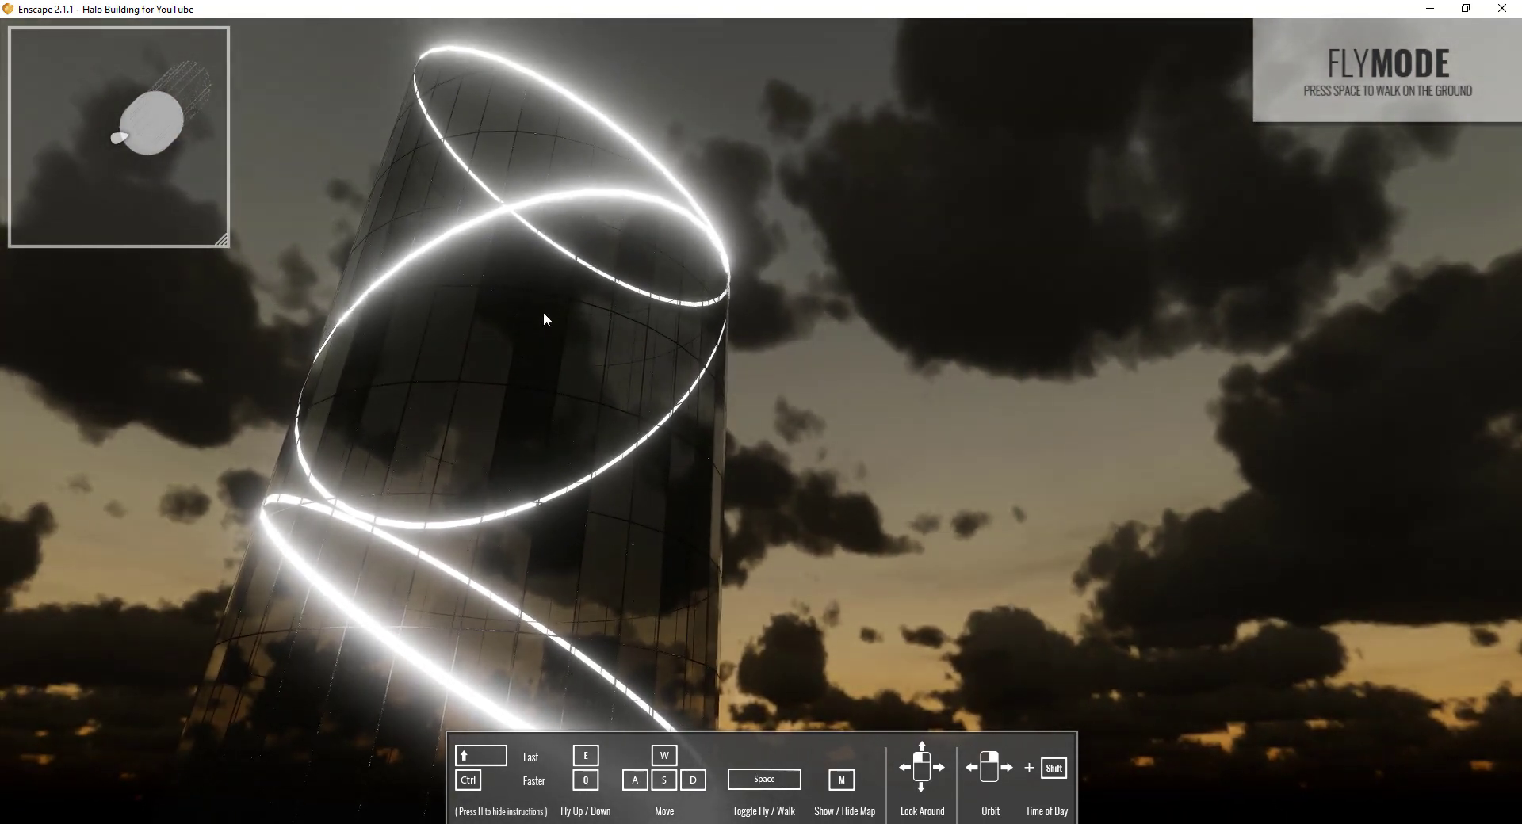
{"action": "mouse_move", "coordinate": [523, 432]}
{"action": "right_mouse_down", "text": "shift"}
{"action": "mouse_move", "coordinate": [594, 433]}
{"action": "mouse_move", "coordinate": [492, 409]}
{"action": "mouse_move", "coordinate": [535, 407]}
{"action": "right_mouse_up", "text": "shift"}
{"action": "left_click_drag", "start_coordinate": [537, 404], "coordinate": [493, 435]}
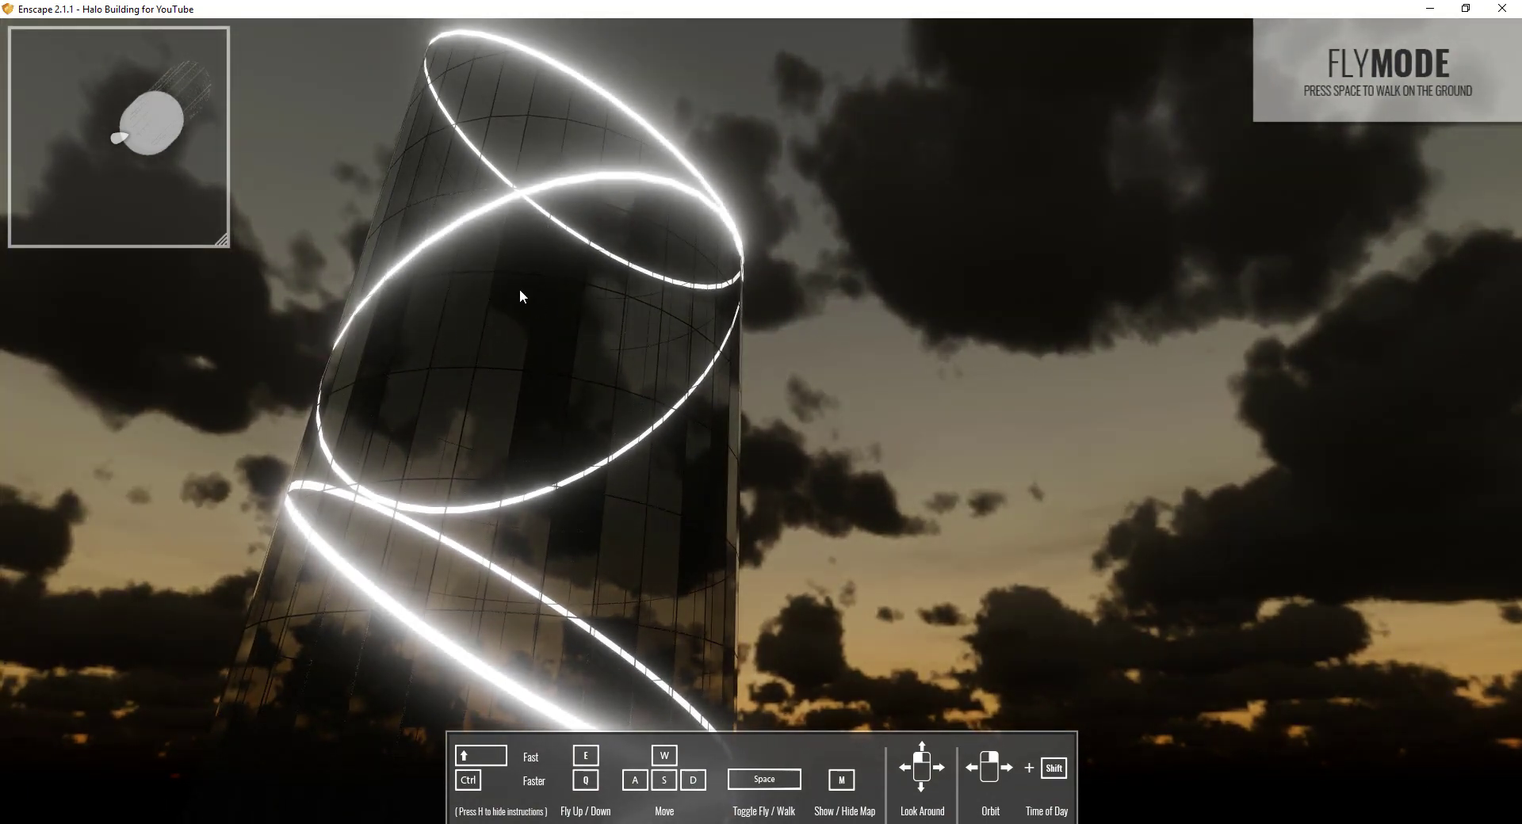
{"action": "left_click_drag", "start_coordinate": [634, 378], "coordinate": [1224, 4]}
{"action": "left_click_drag", "start_coordinate": [1157, 372], "coordinate": [1200, 353]}
{"action": "left_click_drag", "start_coordinate": [413, 475], "coordinate": [507, 713]}
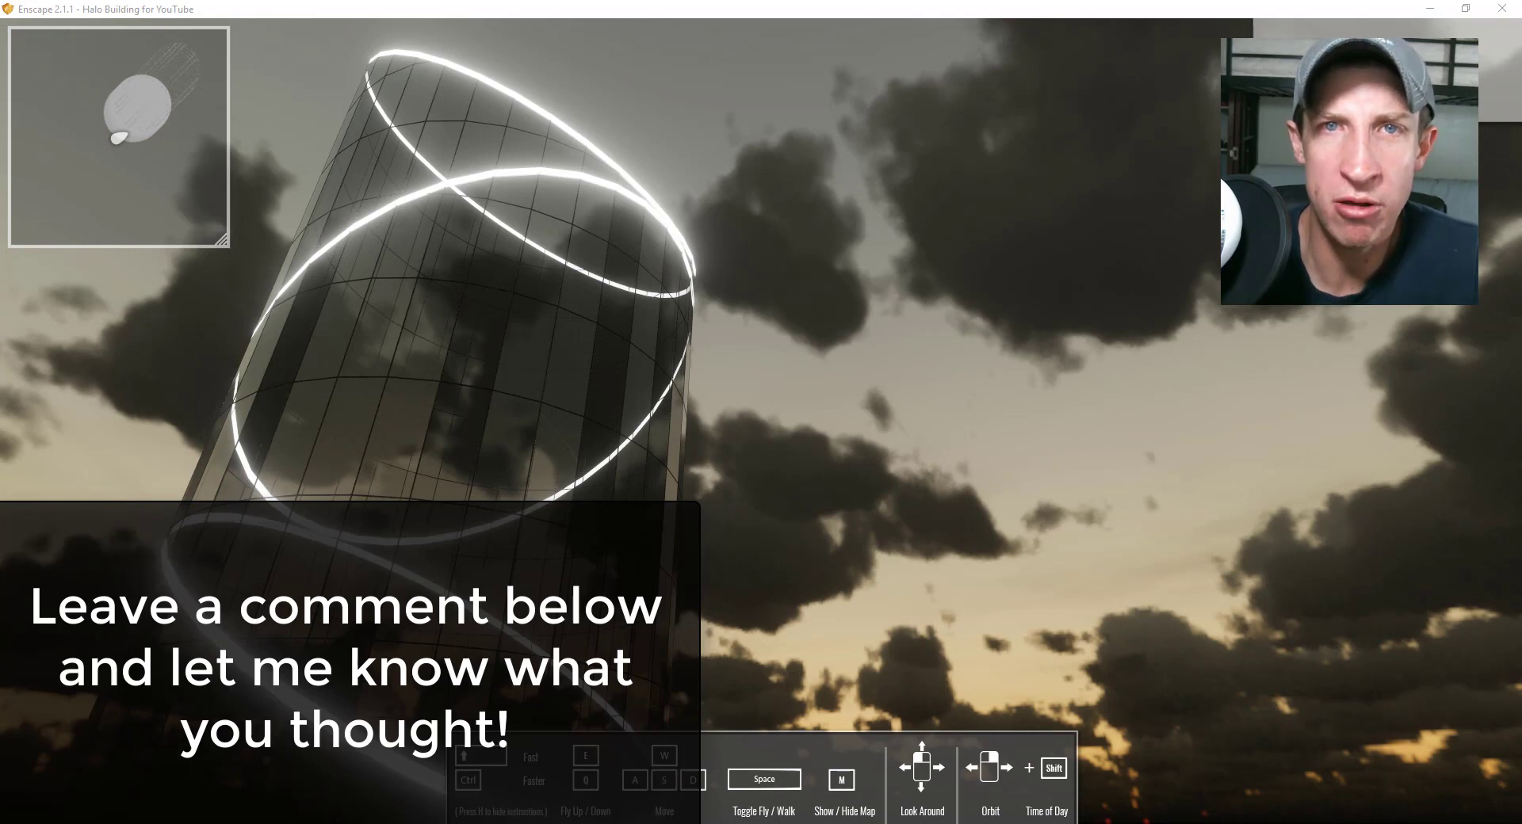